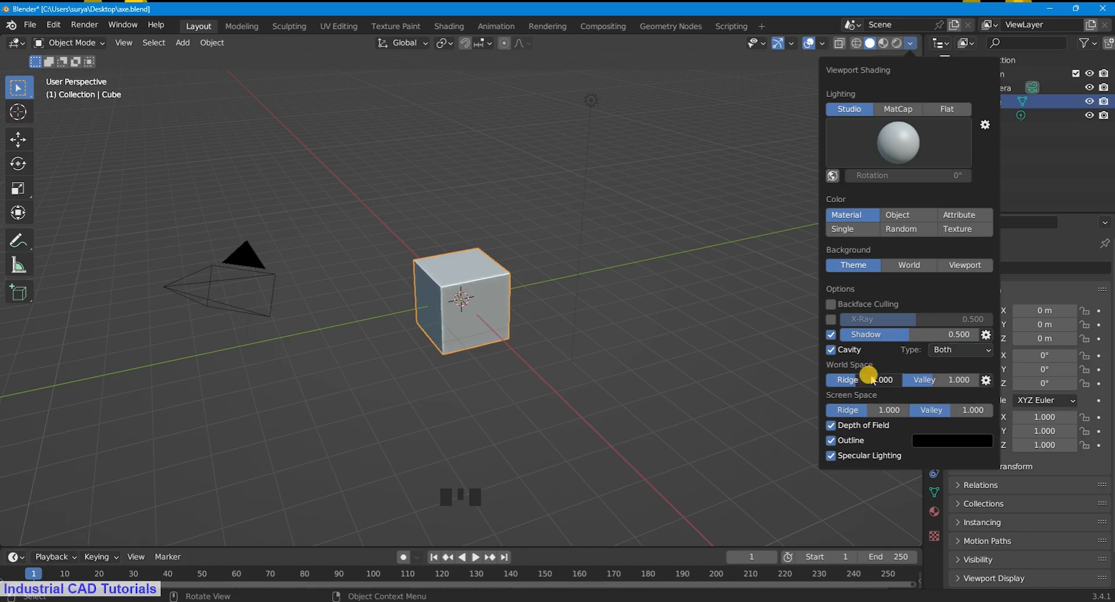
# Step: Close the viewport shading settings and hide the camera and light, keeping only the cube visible
pyautogui.click(734, 311)
pyautogui.scroll(1, 612, 283)
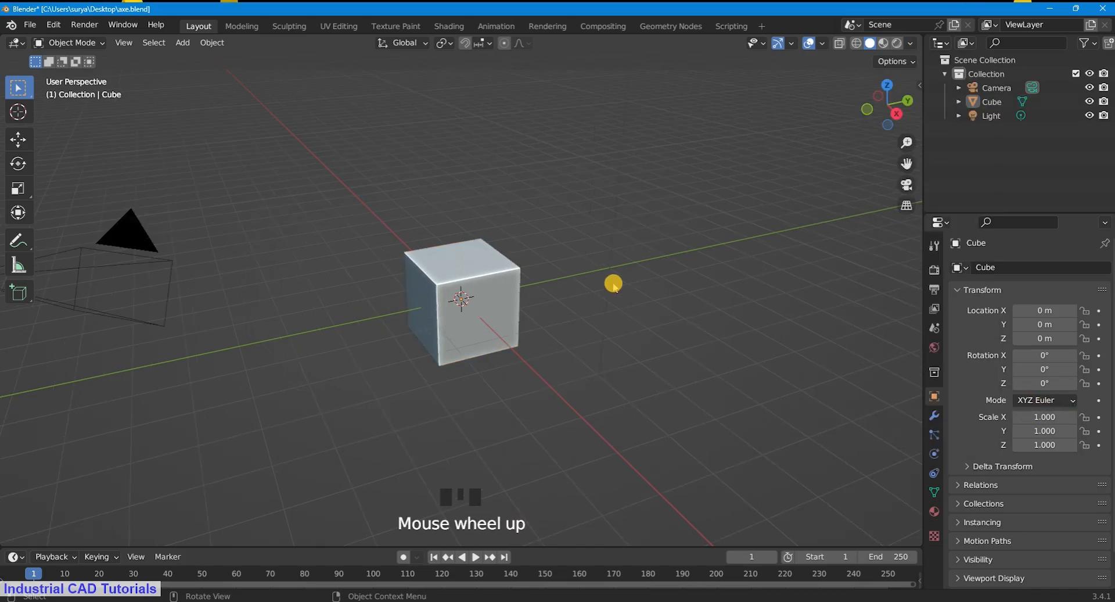
pyautogui.scroll(-2, 613, 282)
pyautogui.moveTo(642, 251); pyautogui.dragTo(519, 106)
pyautogui.keyDown('shift'); pyautogui.moveTo(381, 317); pyautogui.dragTo(238, 157); pyautogui.keyUp('shift')
pyautogui.press('h')
pyautogui.scroll(1, 522, 306)
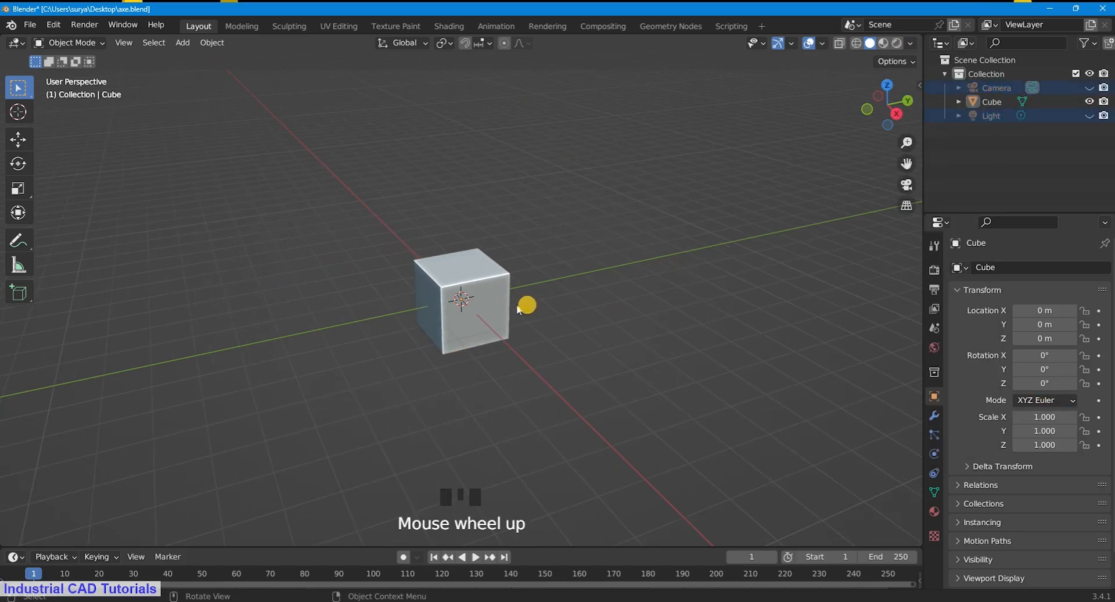
# Step: Put the cube in Edit Mode in top view and add a single centred loop cut along the Y axis
pyautogui.click(495, 302)
pyautogui.press('KP_7')
pyautogui.scroll(2, 498, 304)
pyautogui.click(70, 42)
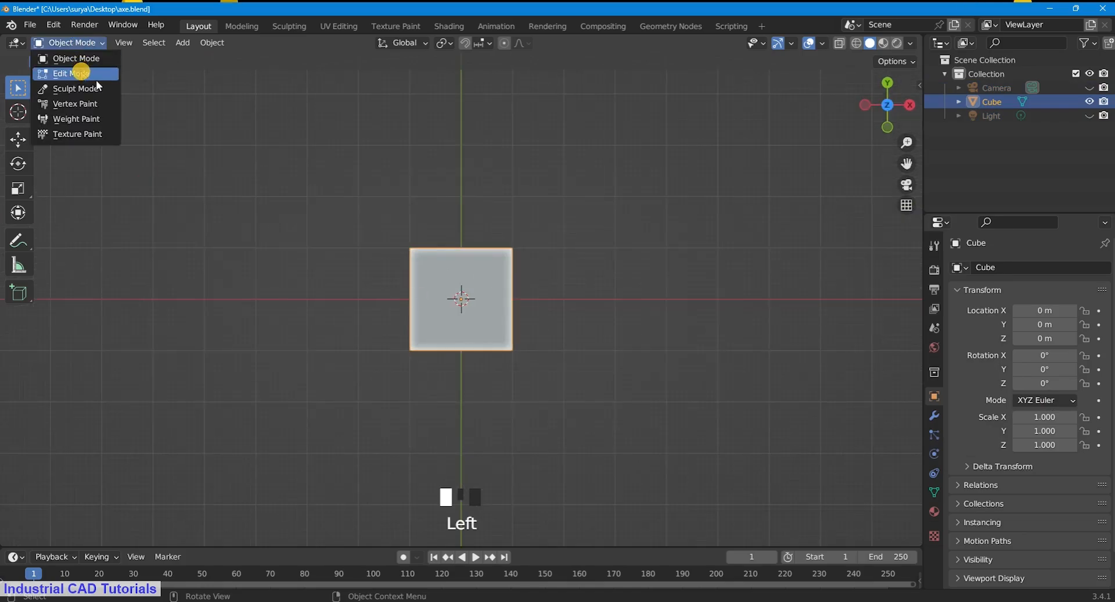
pyautogui.click(76, 72)
pyautogui.scroll(1, 458, 274)
pyautogui.hotkey('ctrl', 'r')
pyautogui.click(462, 254)
pyautogui.click(477, 171)
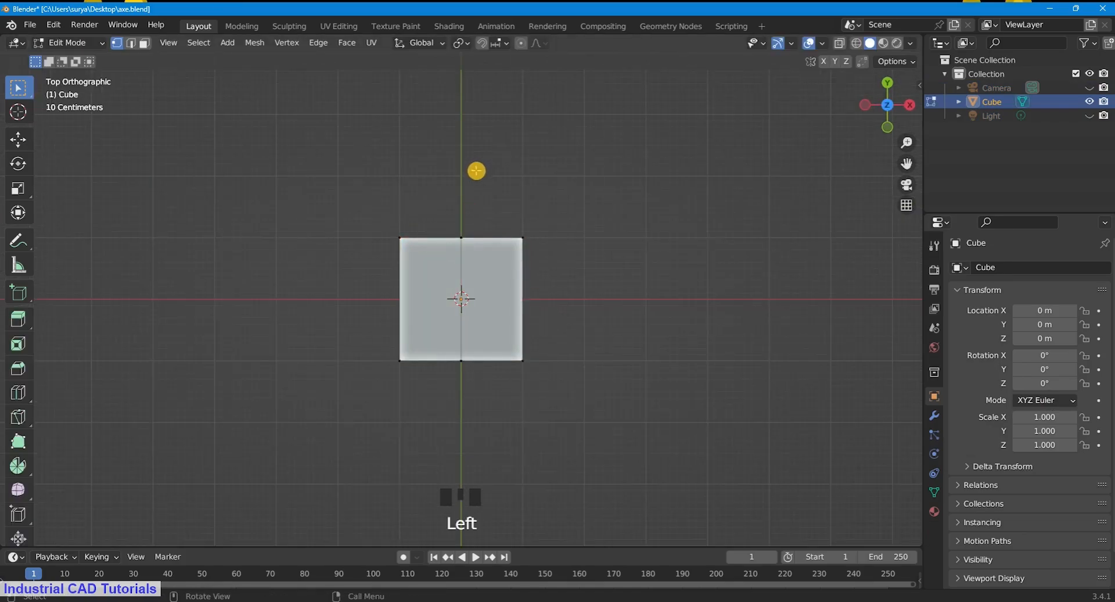
# Step: Show the cube in wireframe and delete the vertices of its negative X half
pyautogui.press('z')
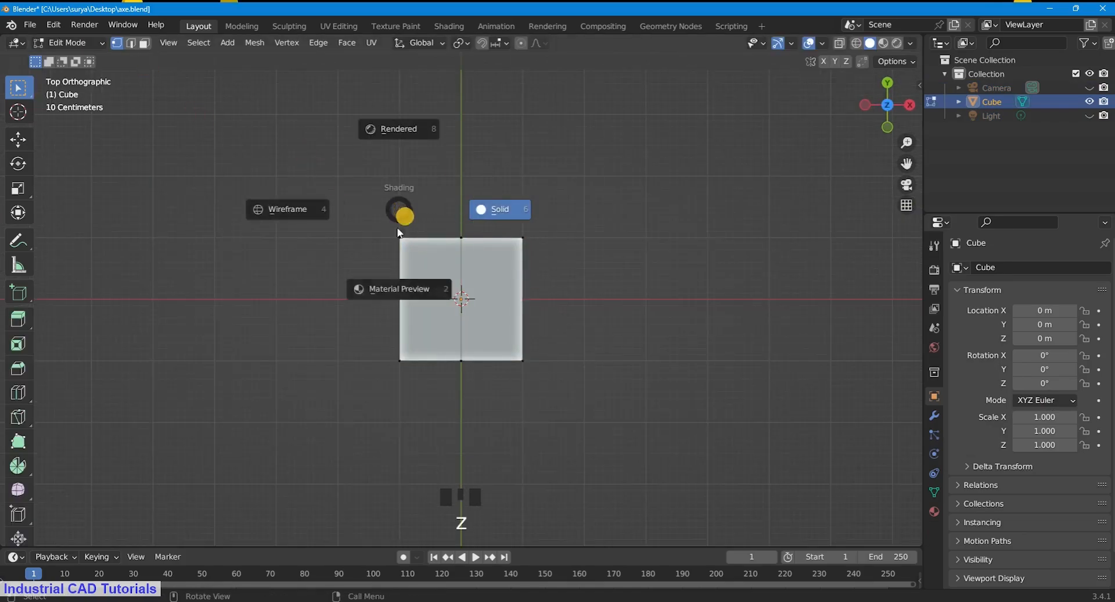
pyautogui.click(451, 401)
pyautogui.moveTo(427, 409); pyautogui.dragTo(358, 180)
pyautogui.press('x')
pyautogui.click(372, 213)
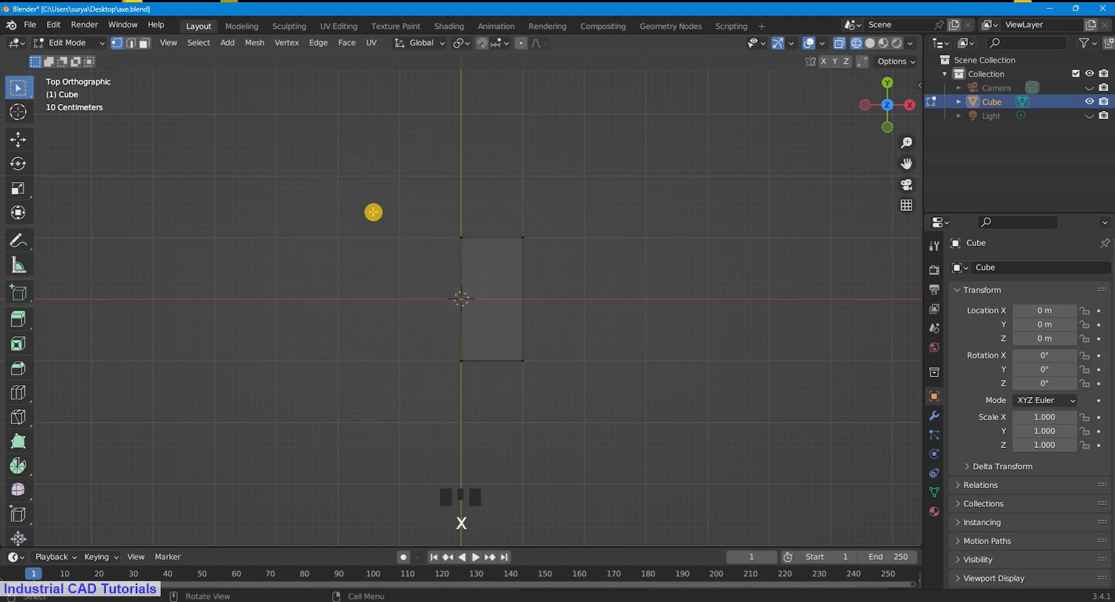
# Step: Select the outer vertices on the positive X end of the half cube and add a Mirror modifier across X
pyautogui.press('z')
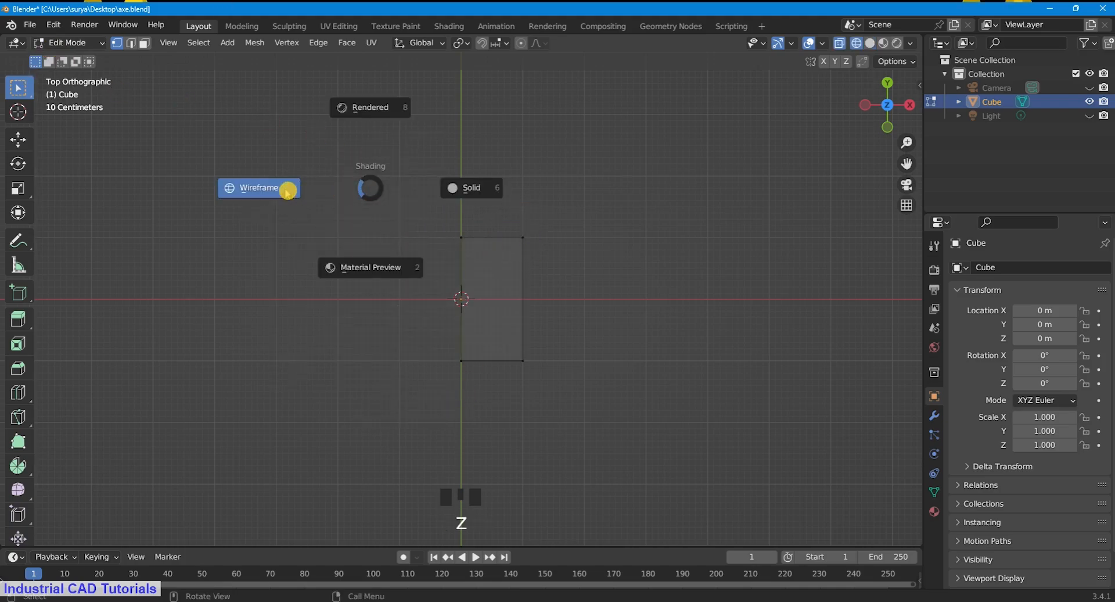
pyautogui.click(500, 186)
pyautogui.moveTo(510, 192); pyautogui.dragTo(554, 430)
pyautogui.scroll(1, 917, 172)
pyautogui.moveTo(917, 172); pyautogui.dragTo(859, 171)
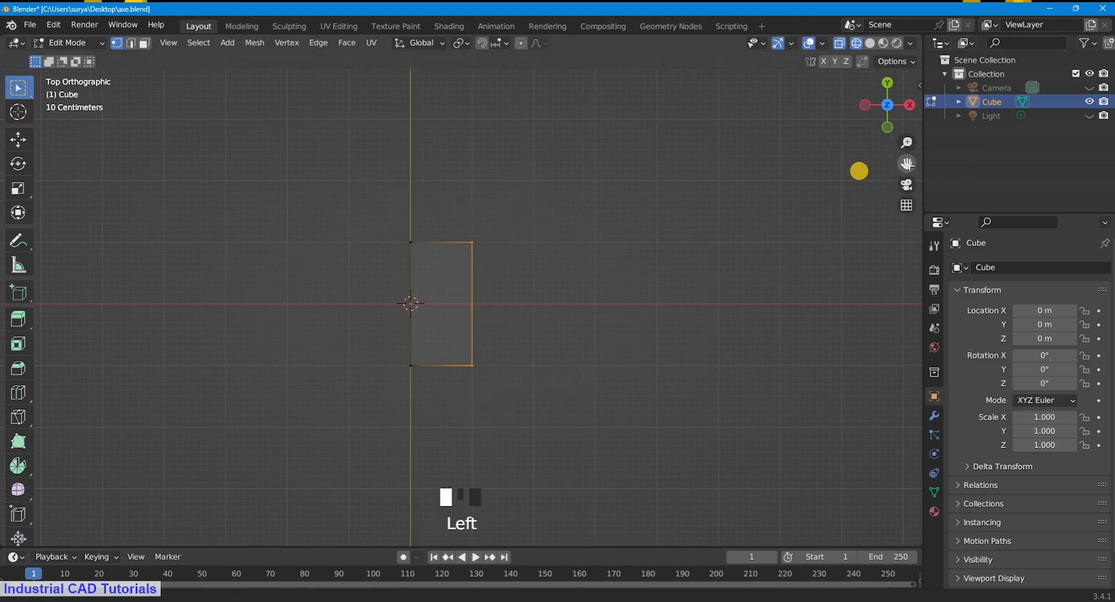
pyautogui.click(934, 416)
pyautogui.click(1016, 268)
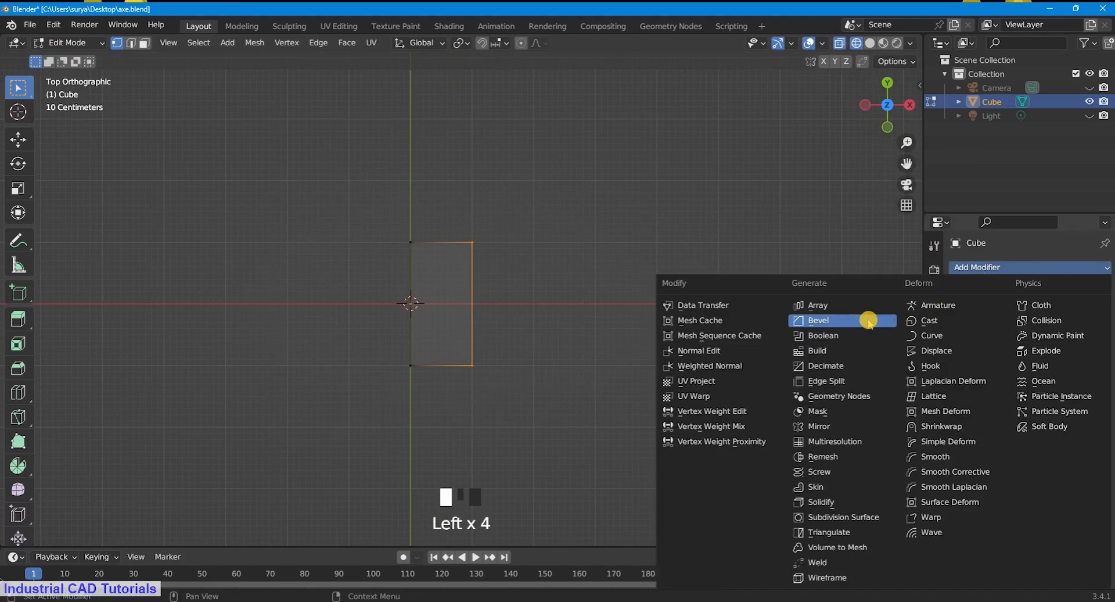
pyautogui.click(836, 426)
# Step: Extrude the selected positive X end outward along X and scale the new end up slightly
pyautogui.scroll(1, 508, 345)
pyautogui.press('g')
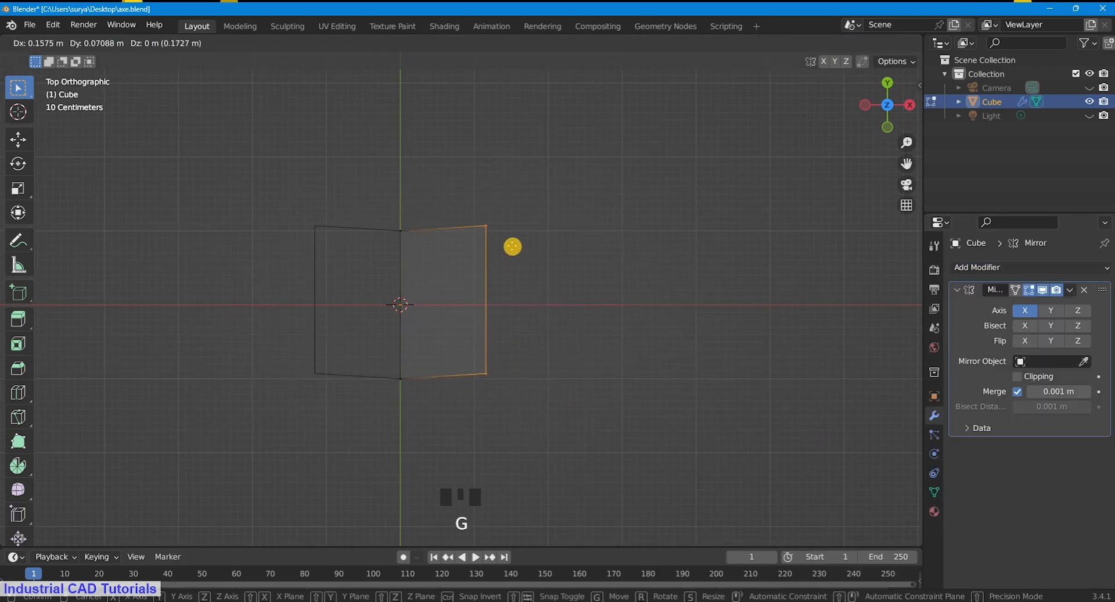
pyautogui.rightClick(513, 247)
pyautogui.press('e')
pyautogui.click(547, 250)
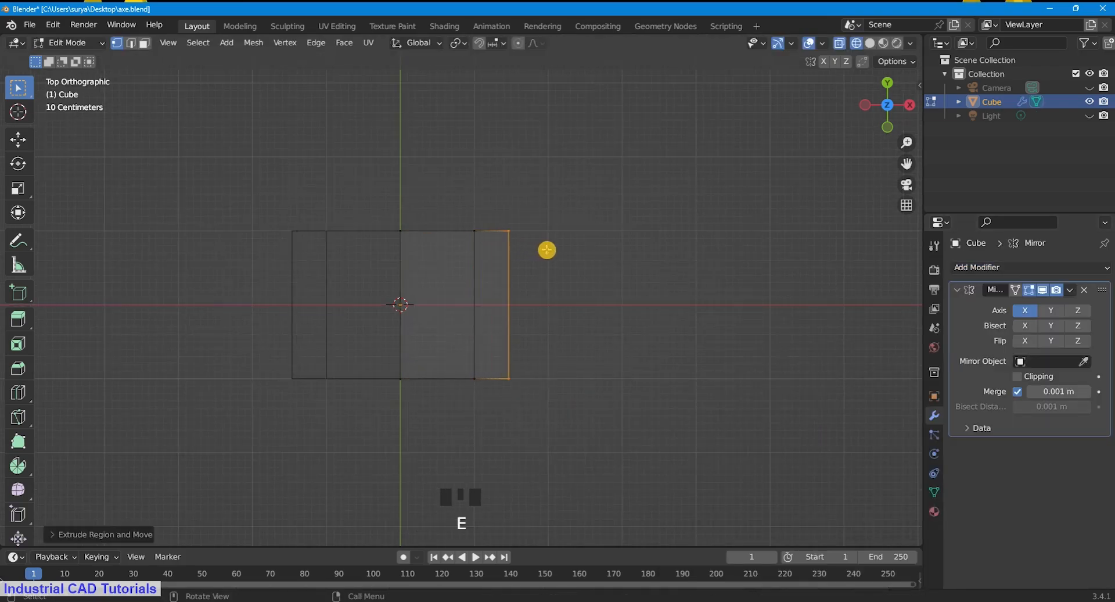
pyautogui.press('s')
pyautogui.click(545, 230)
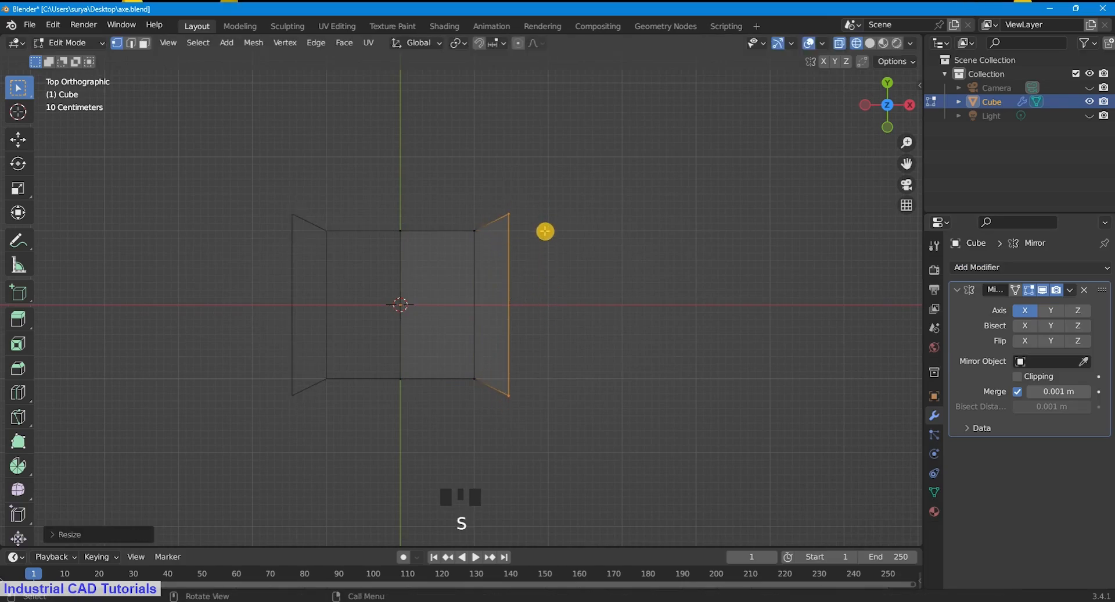
# Step: Extrude the flared end a second time by about 0.5 m along X and scale it up to widen the flare
pyautogui.press('e')
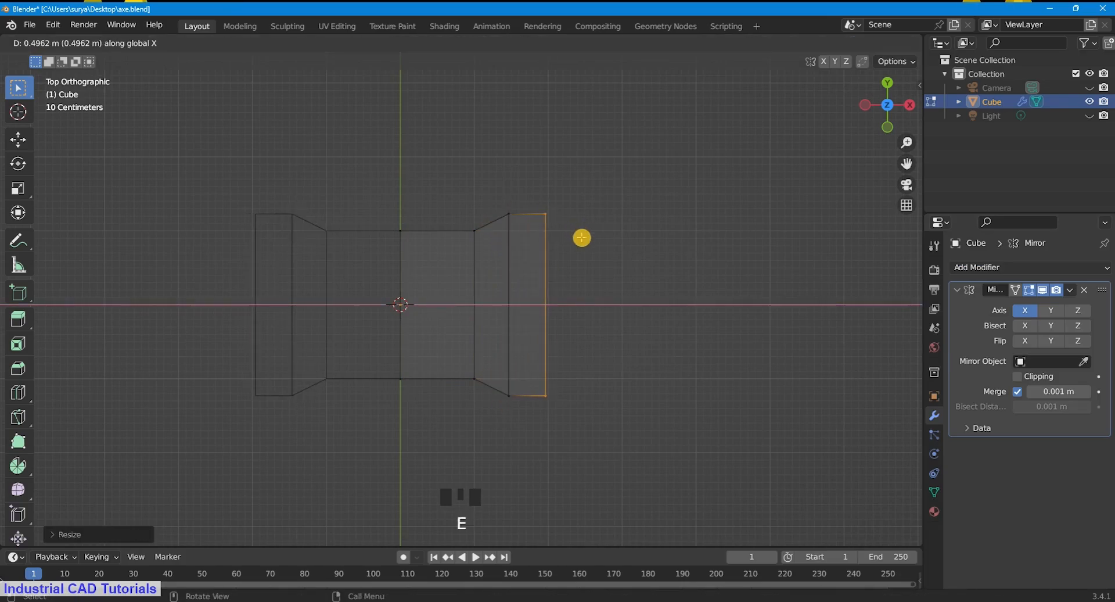
pyautogui.click(580, 235)
pyautogui.press('s')
pyautogui.click(580, 216)
pyautogui.scroll(-1, 580, 216)
# Step: Extrude the end a third time along X and scale it up by a factor of about 1.26
pyautogui.press('g')
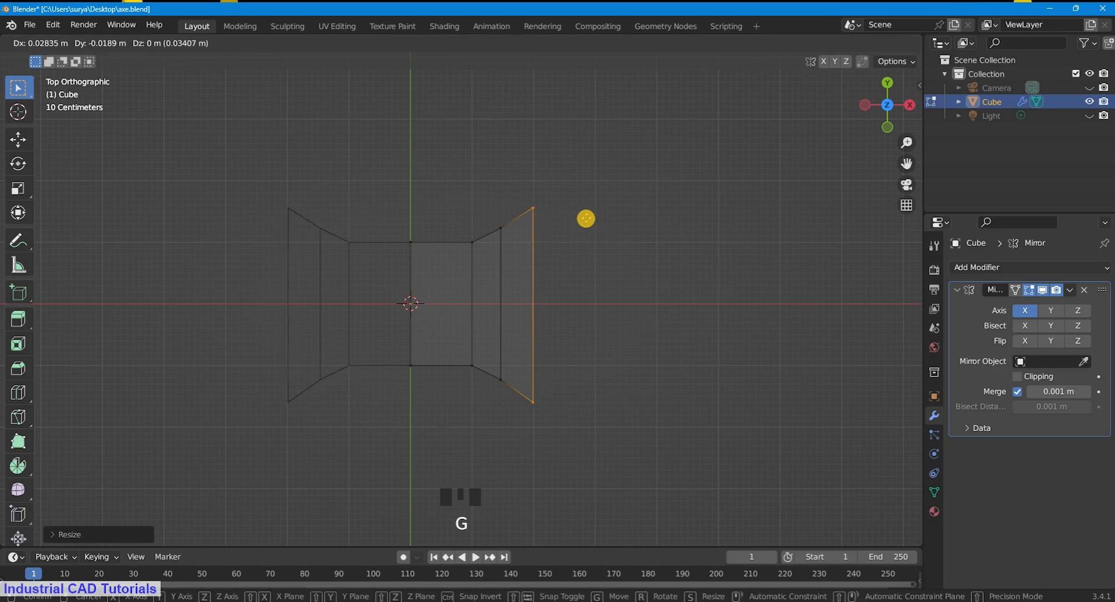
pyautogui.rightClick(580, 221)
pyautogui.press('e')
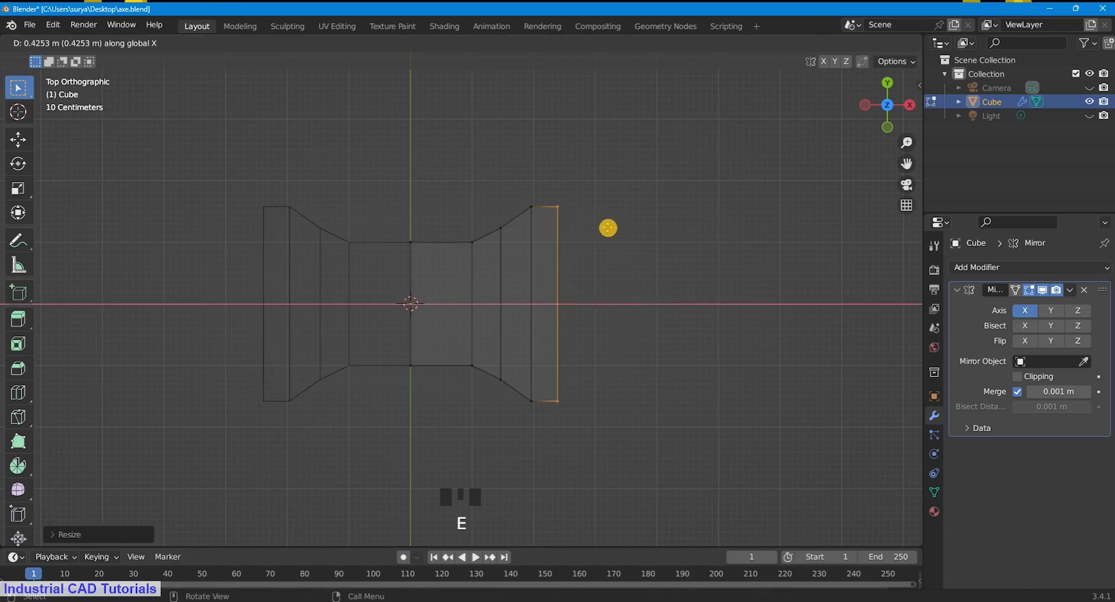
pyautogui.click(611, 225)
pyautogui.press('s')
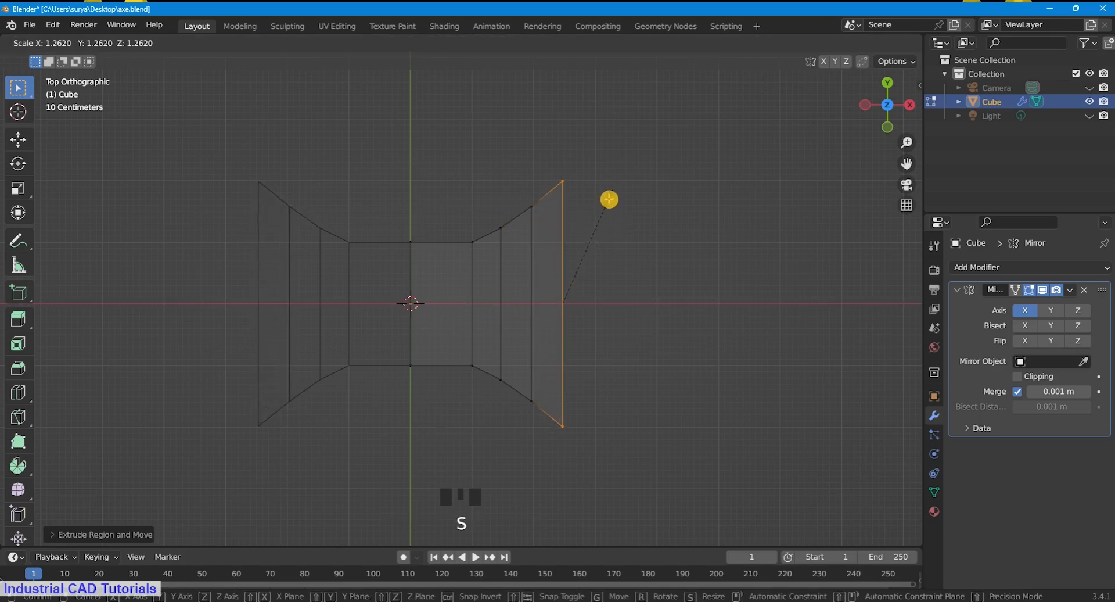
pyautogui.click(607, 201)
# Step: Add four evenly spaced loop cuts running lengthwise along X through the mesh
pyautogui.scroll(-2, 586, 219)
pyautogui.hotkey('ctrl', 'r')
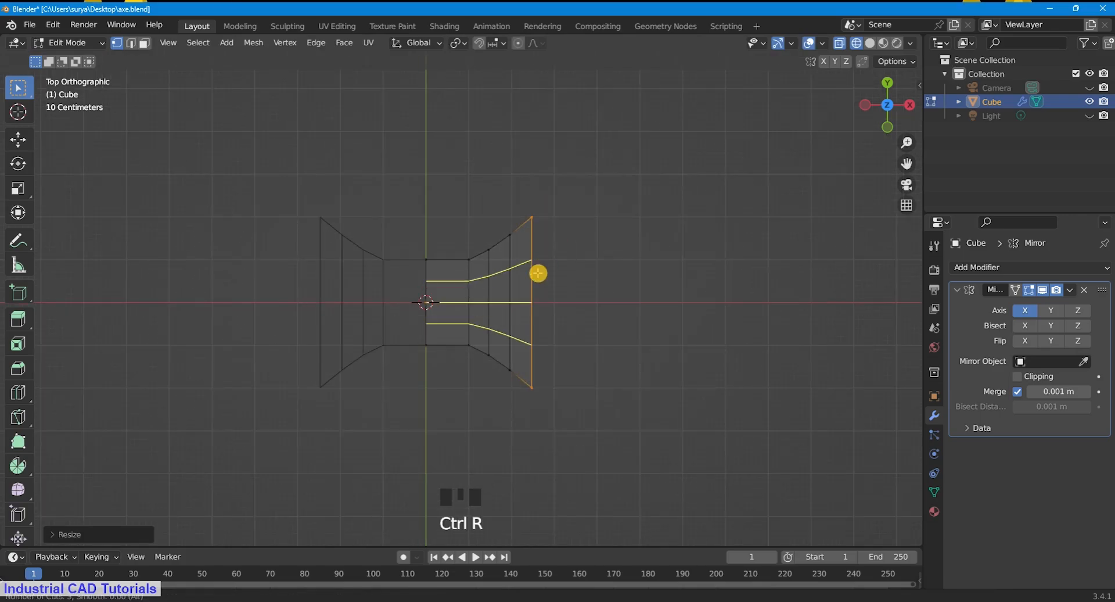
pyautogui.scroll(3, 537, 272)
pyautogui.click(538, 272)
pyautogui.scroll(1, 541, 243)
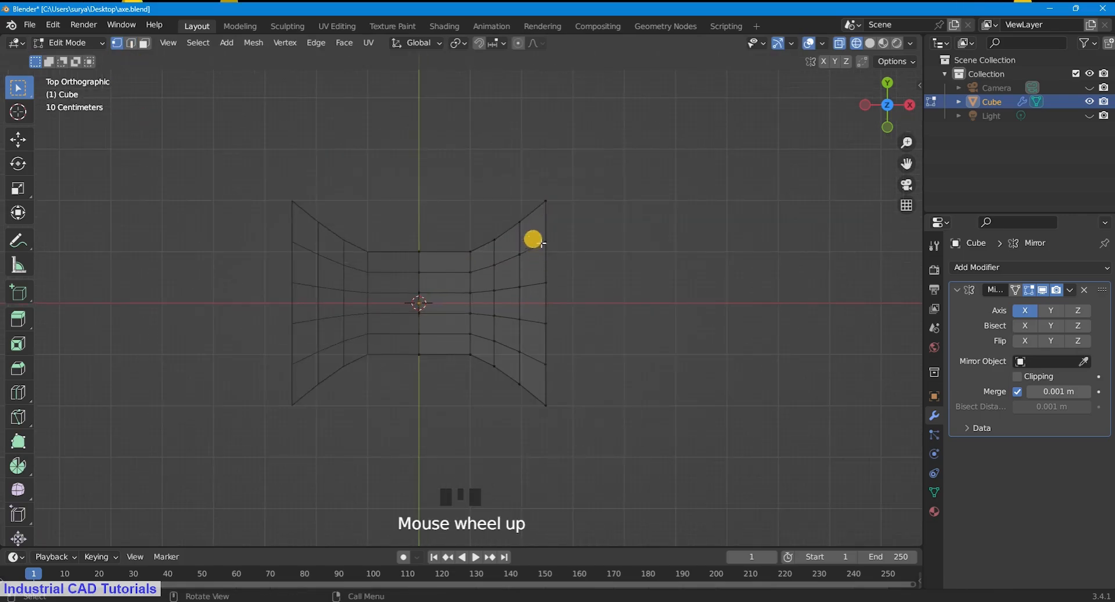
pyautogui.click(544, 243)
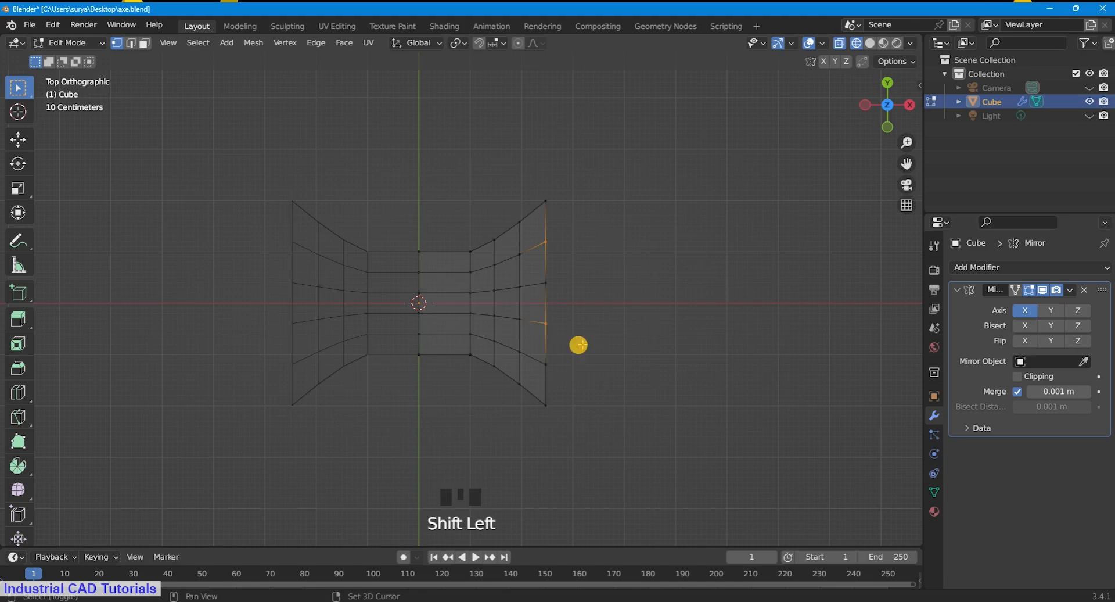
pyautogui.press('g')
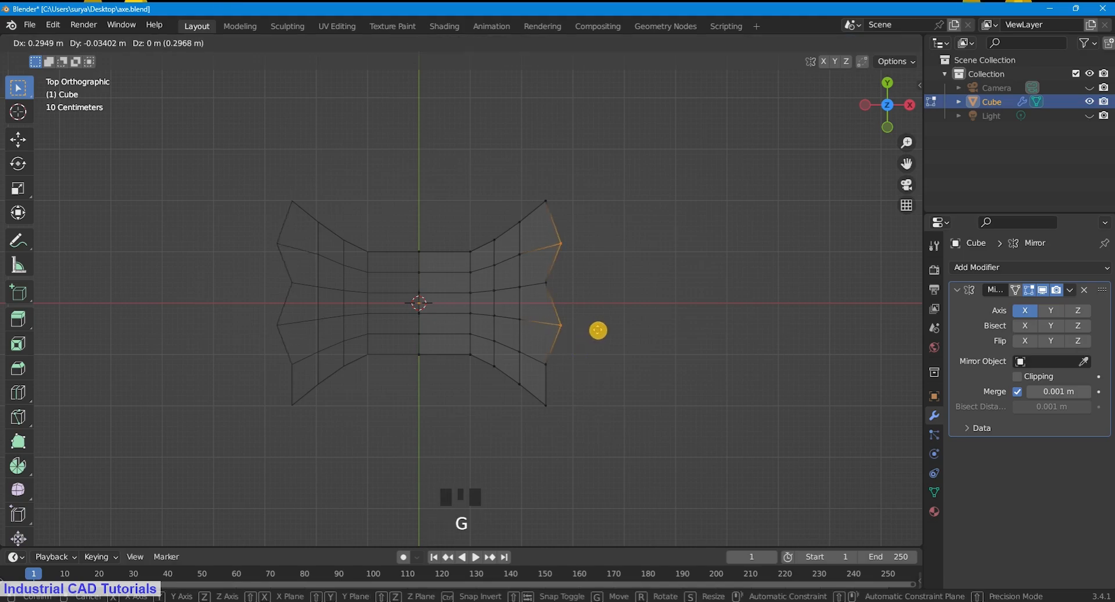
pyautogui.press('x')
pyautogui.click(599, 331)
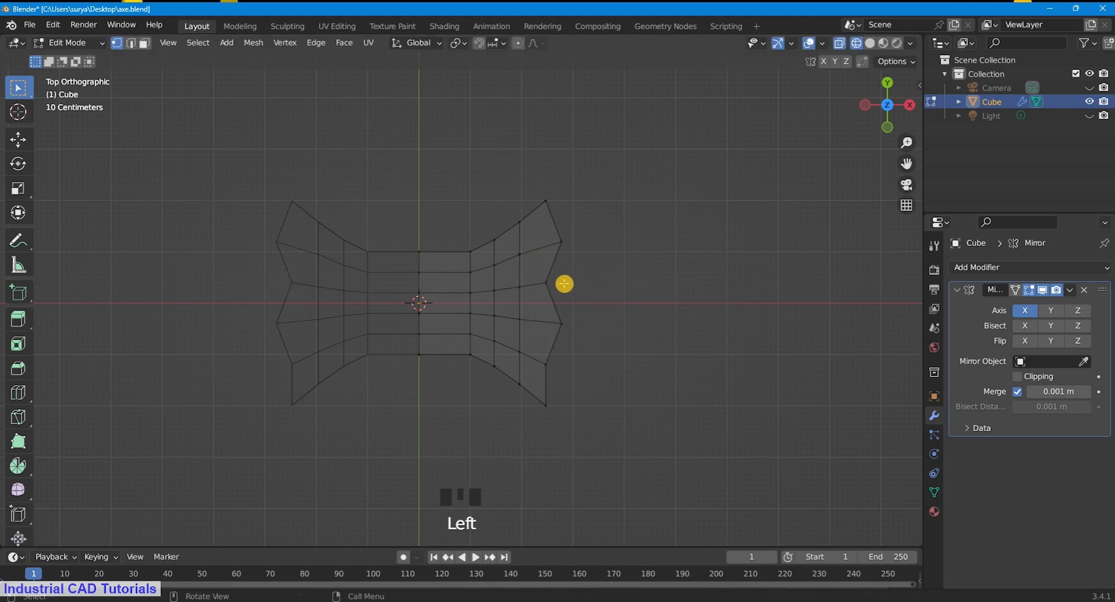
pyautogui.hotkey('ctrl', 'z')
pyautogui.hotkey('ctrl', 'z')
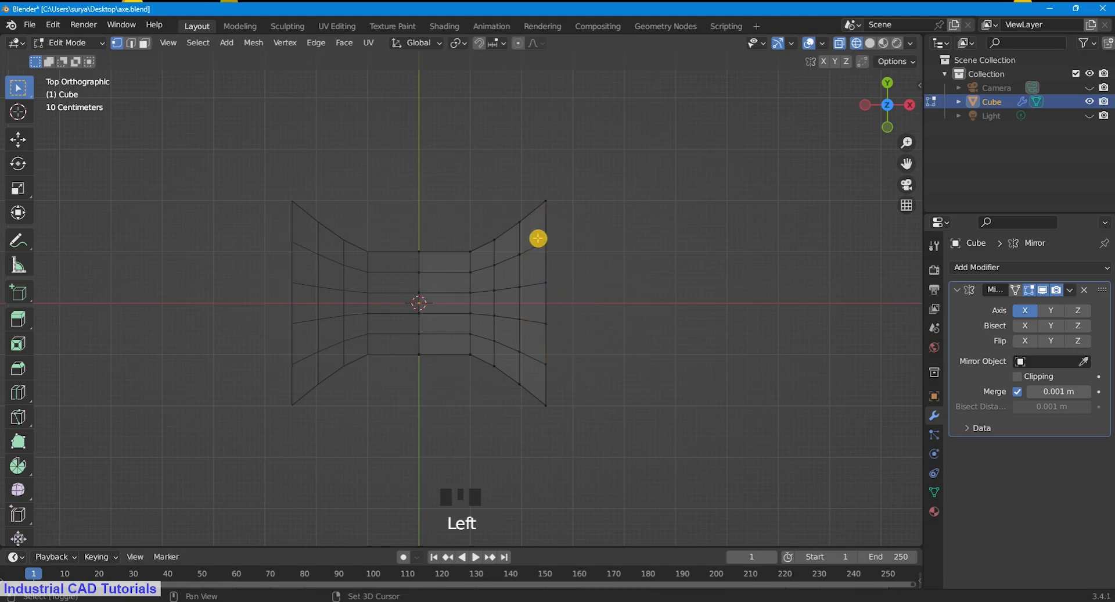
# Step: Move the end edge's second and fifth vertices about 0.5 m outward along X
pyautogui.press('g')
pyautogui.press('x')
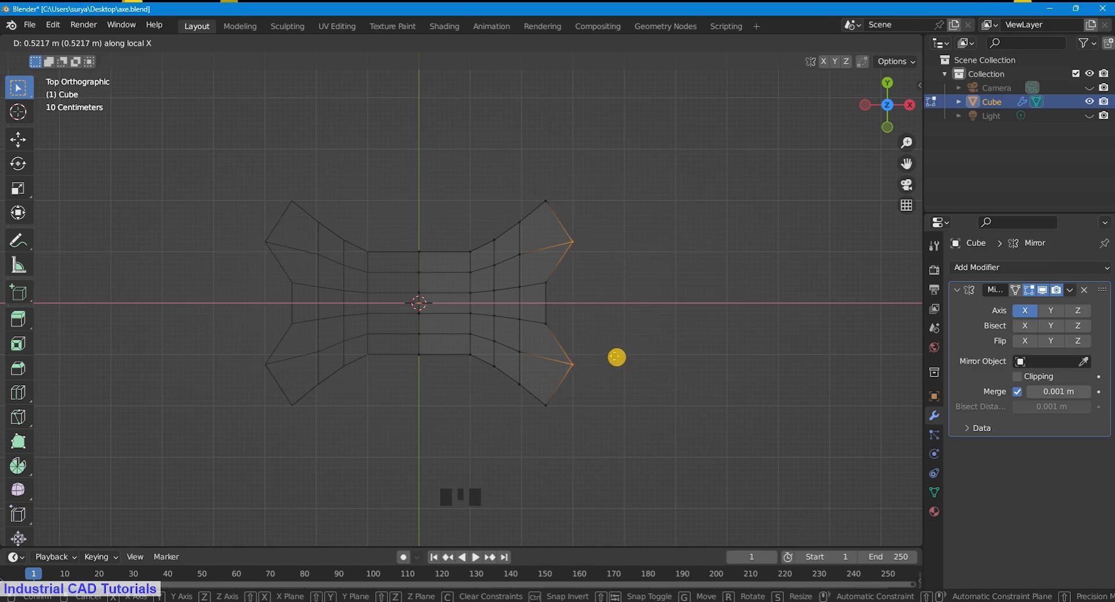
pyautogui.click(615, 354)
# Step: Move the two middle vertices of the end edge about 0.65 m outward along X to round the blade
pyautogui.moveTo(538, 272); pyautogui.dragTo(573, 335)
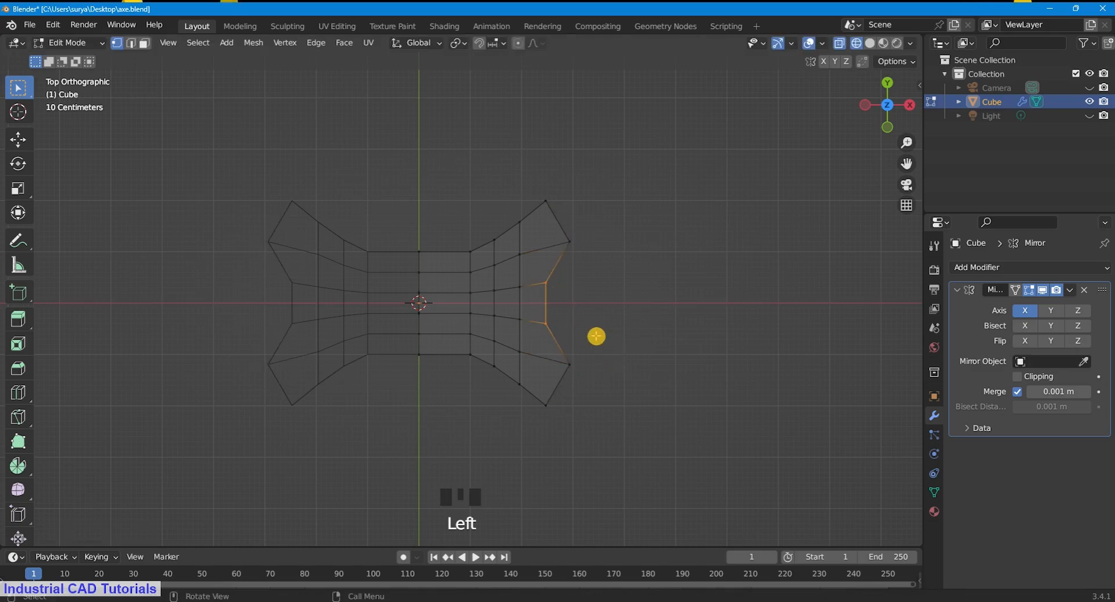
pyautogui.press('g')
pyautogui.press('x')
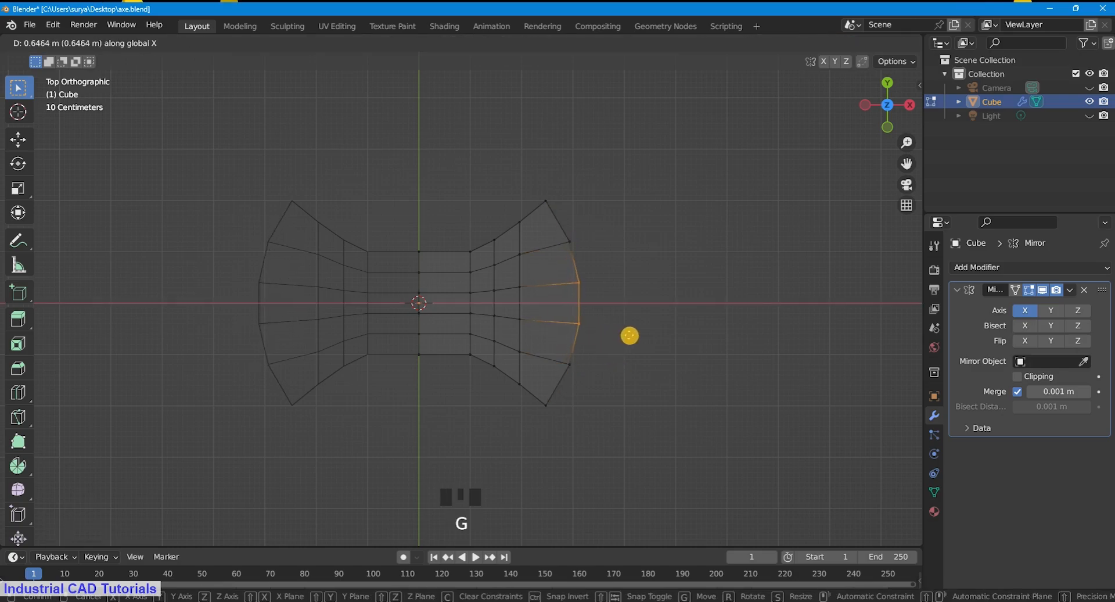
pyautogui.click(636, 308)
pyautogui.click(632, 298)
pyautogui.press('z')
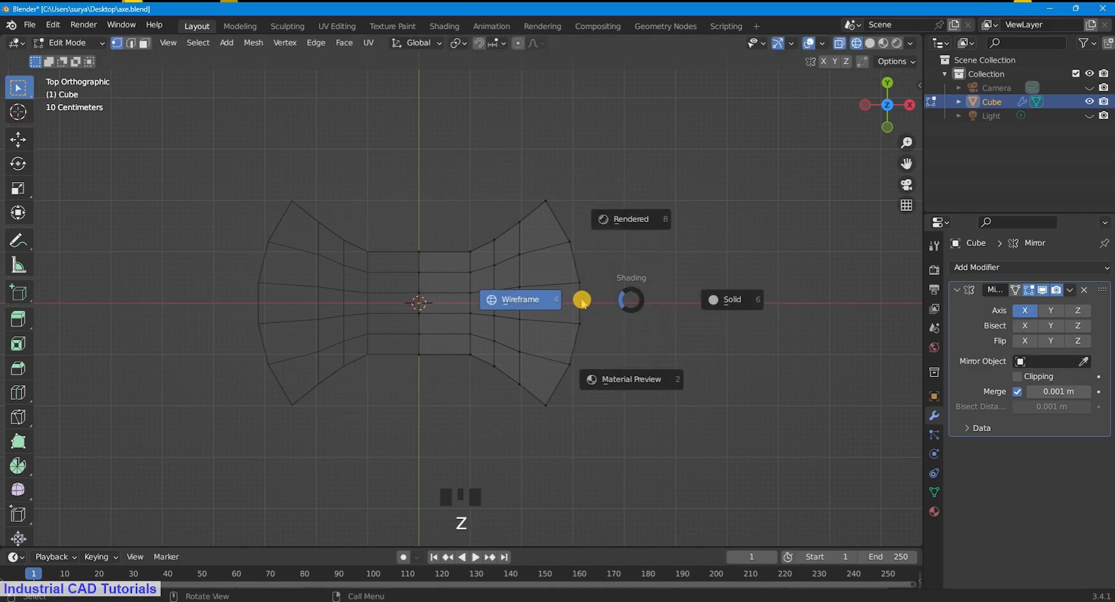
# Step: Select all vertices of the curved outer edge and scale them up slightly
pyautogui.moveTo(524, 176); pyautogui.dragTo(611, 281)
pyautogui.keyDown('shift'); pyautogui.moveTo(558, 248); pyautogui.dragTo(598, 384); pyautogui.keyUp('shift')
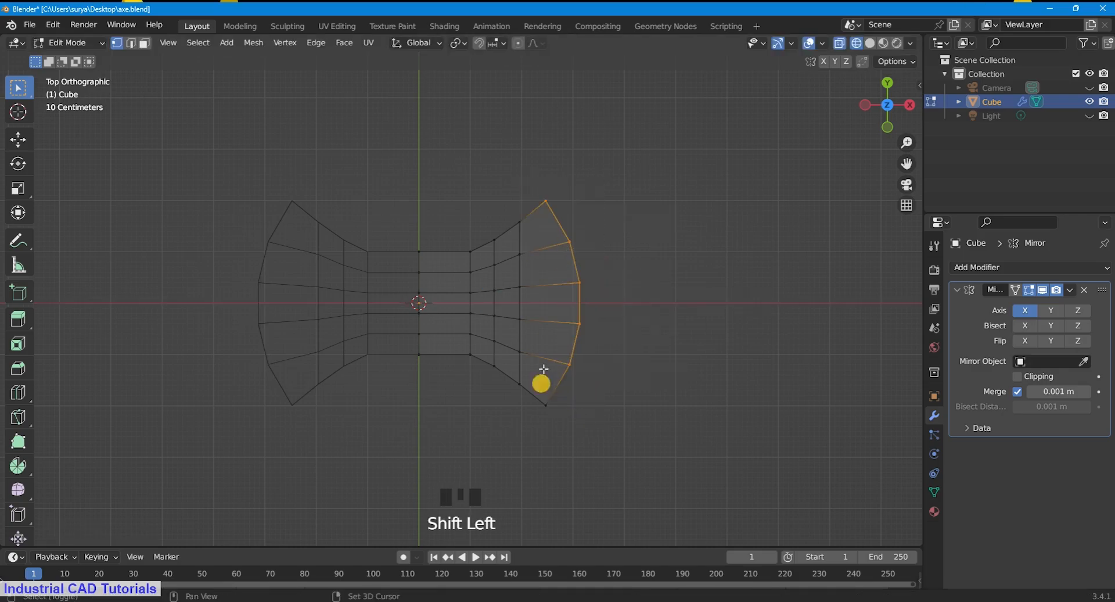
pyautogui.press('s')
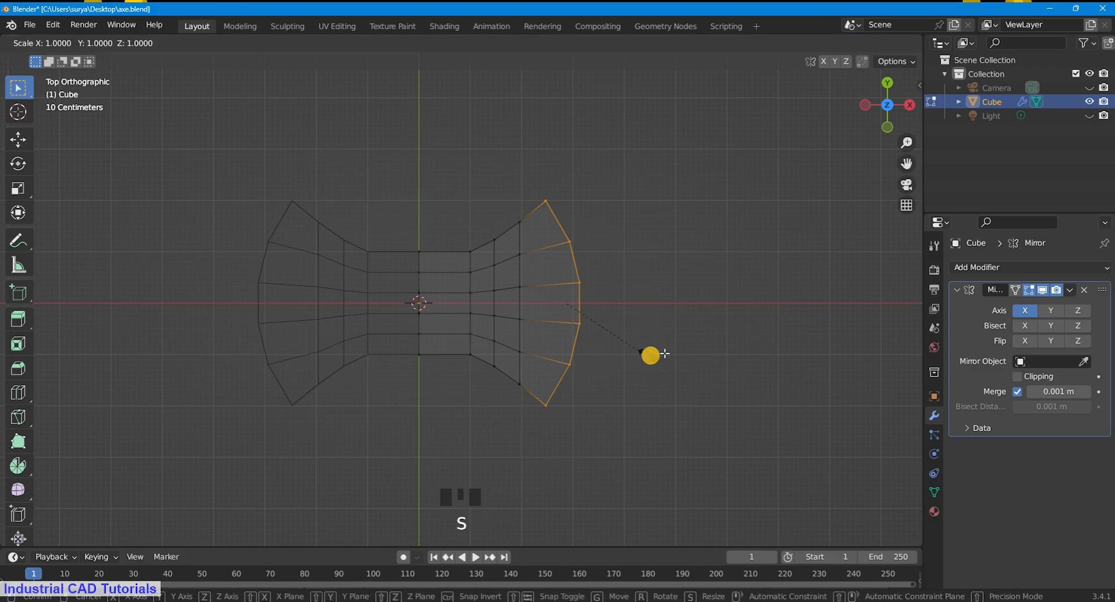
pyautogui.click(660, 351)
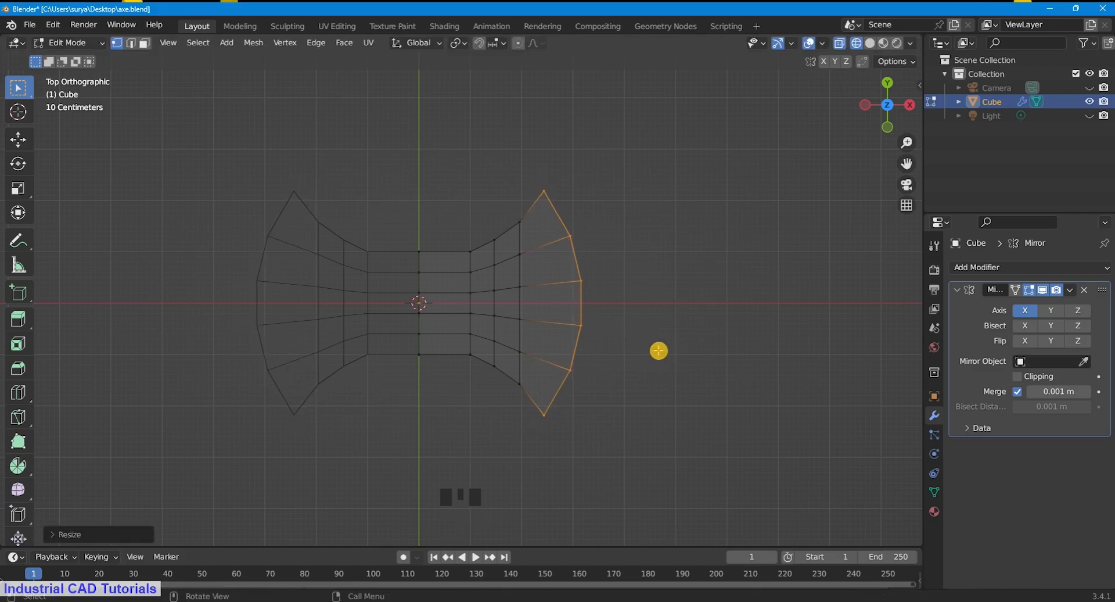
# Step: Extrude the curved edge outward by about 0.76 m and scale it up into a wider blade
pyautogui.press('g')
pyautogui.rightClick(662, 350)
pyautogui.press('e')
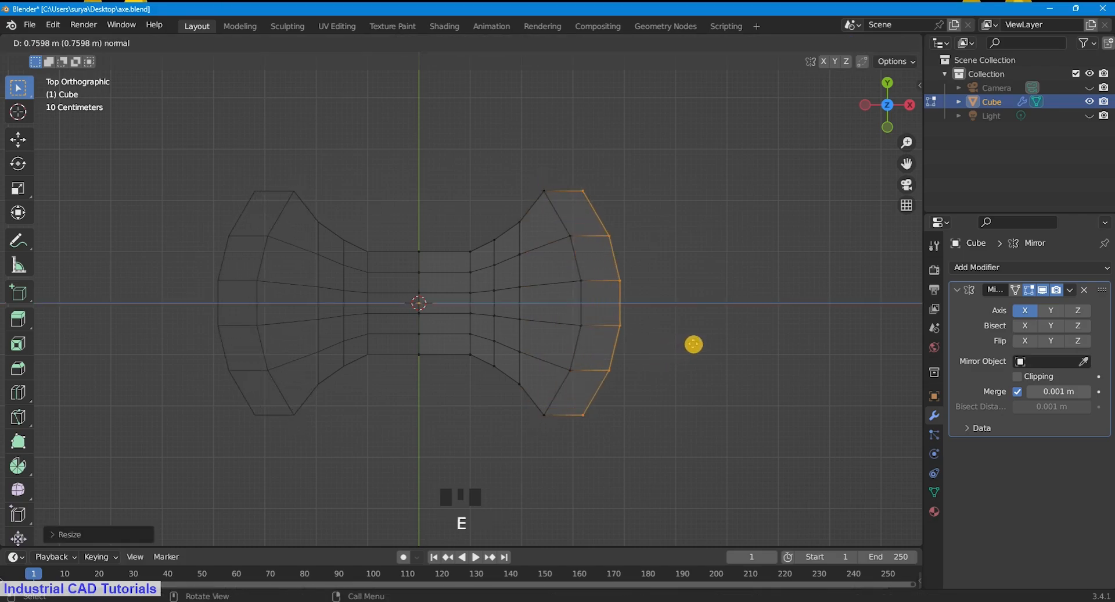
pyautogui.click(694, 346)
pyautogui.press('s')
pyautogui.click(677, 428)
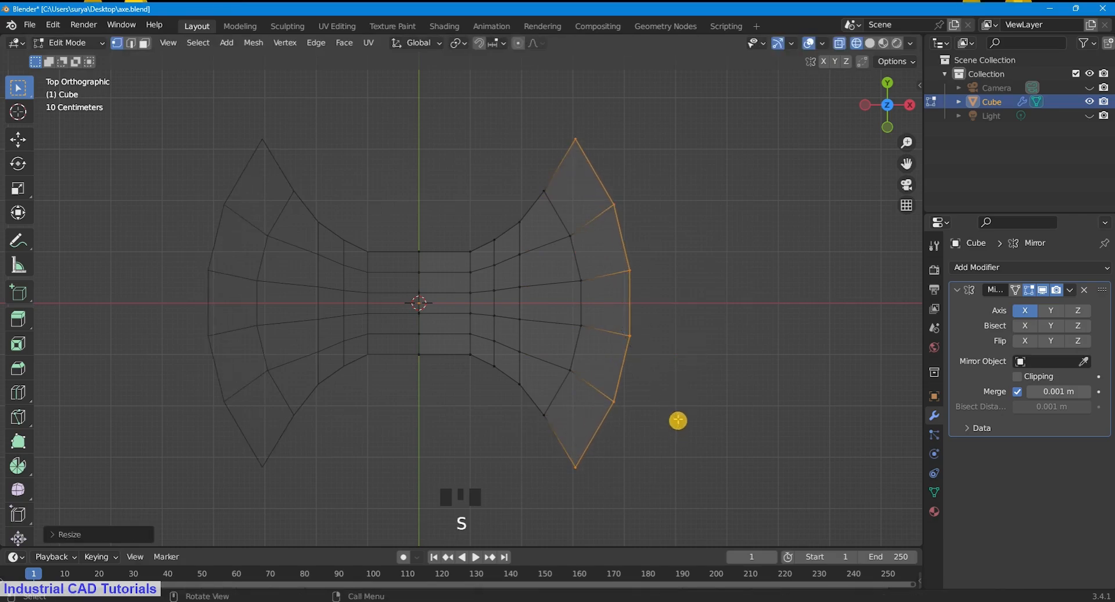
# Step: Return to solid shading and Object Mode, and scale the axe head to about 0.34 along Z
pyautogui.press('z')
pyautogui.click(778, 420)
pyautogui.scroll(-4, 825, 273)
pyautogui.moveTo(879, 125); pyautogui.dragTo(841, 488)
pyautogui.click(70, 42)
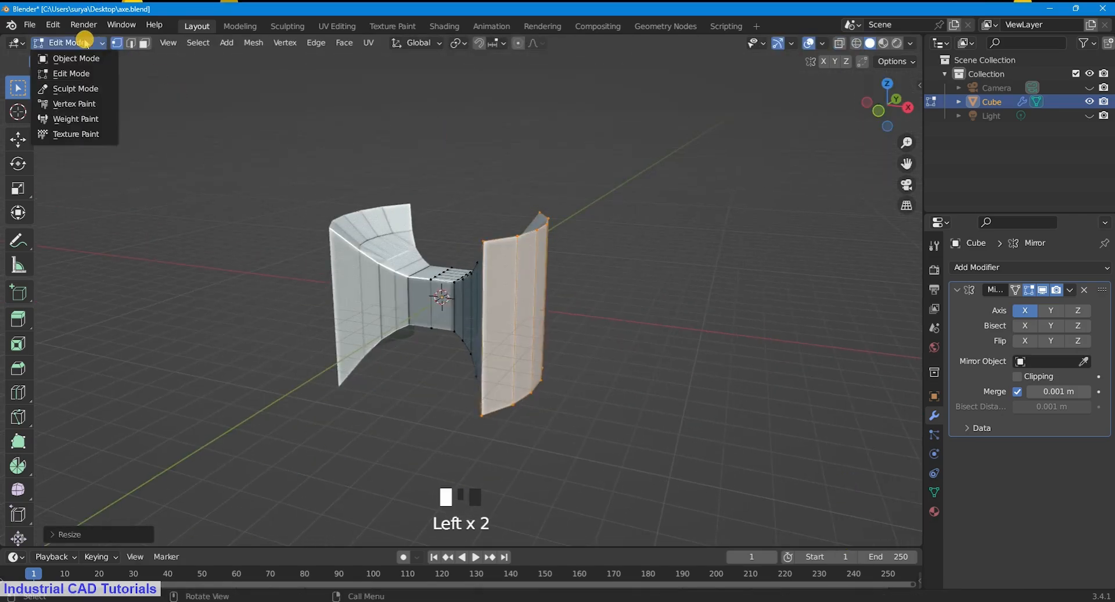
pyautogui.click(86, 56)
pyautogui.press('s')
pyautogui.press('z')
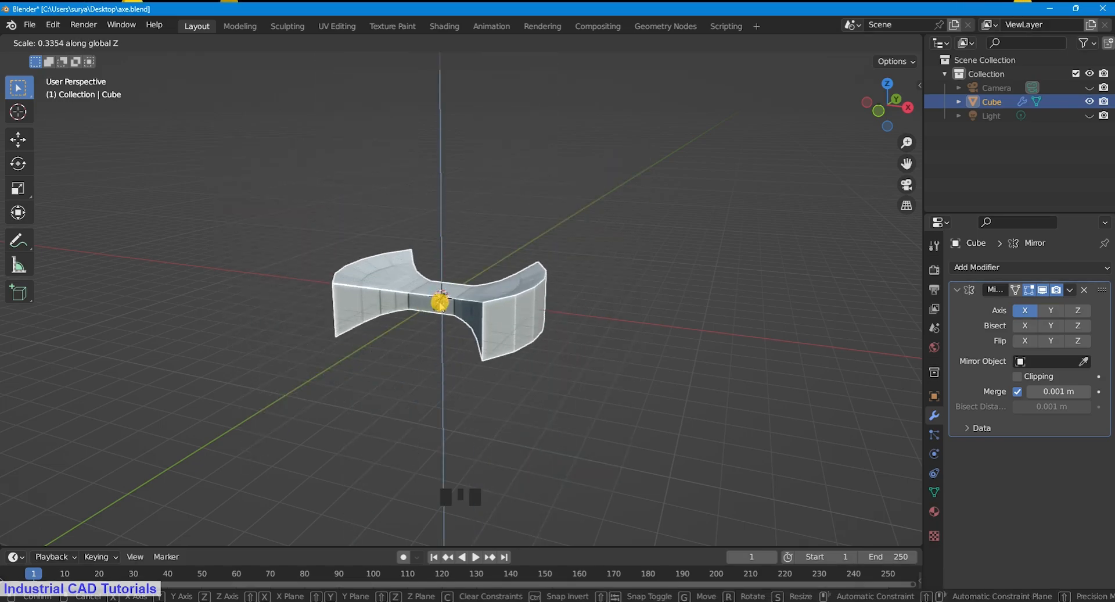
pyautogui.click(439, 302)
# Step: In Edit Mode, select the outermost row of faces on the upper side of the +X blade
pyautogui.scroll(2, 632, 189)
pyautogui.moveTo(876, 109); pyautogui.dragTo(780, 202)
pyautogui.click(72, 43)
pyautogui.click(81, 69)
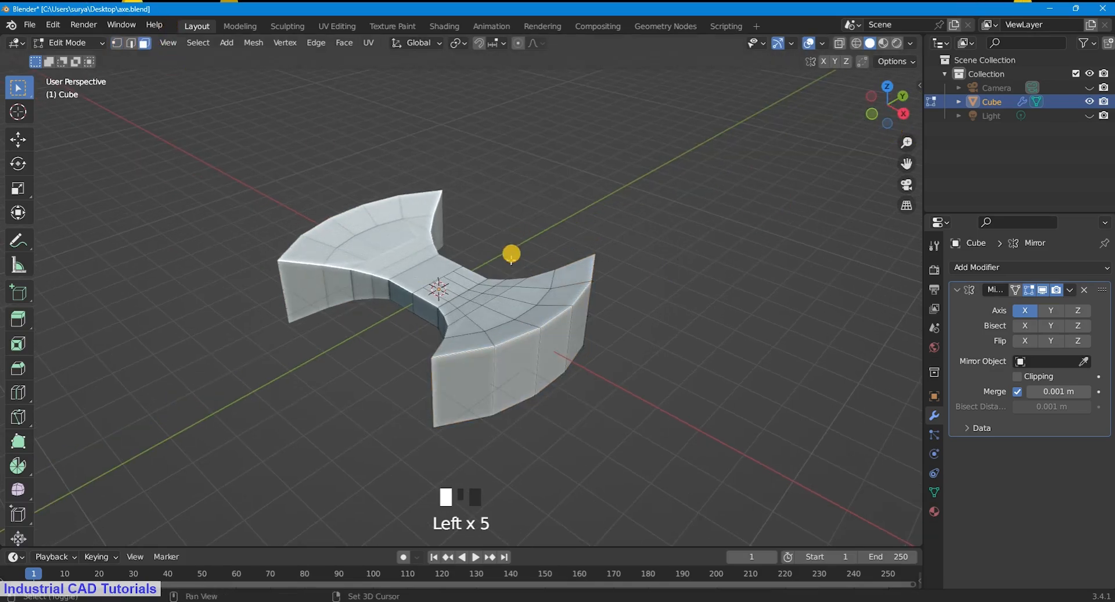
pyautogui.keyDown('shift'); pyautogui.click(575, 274); pyautogui.keyUp('shift')
pyautogui.keyDown('shift'); pyautogui.click(554, 297); pyautogui.keyUp('shift')
pyautogui.keyDown('shift'); pyautogui.click(537, 314); pyautogui.keyUp('shift')
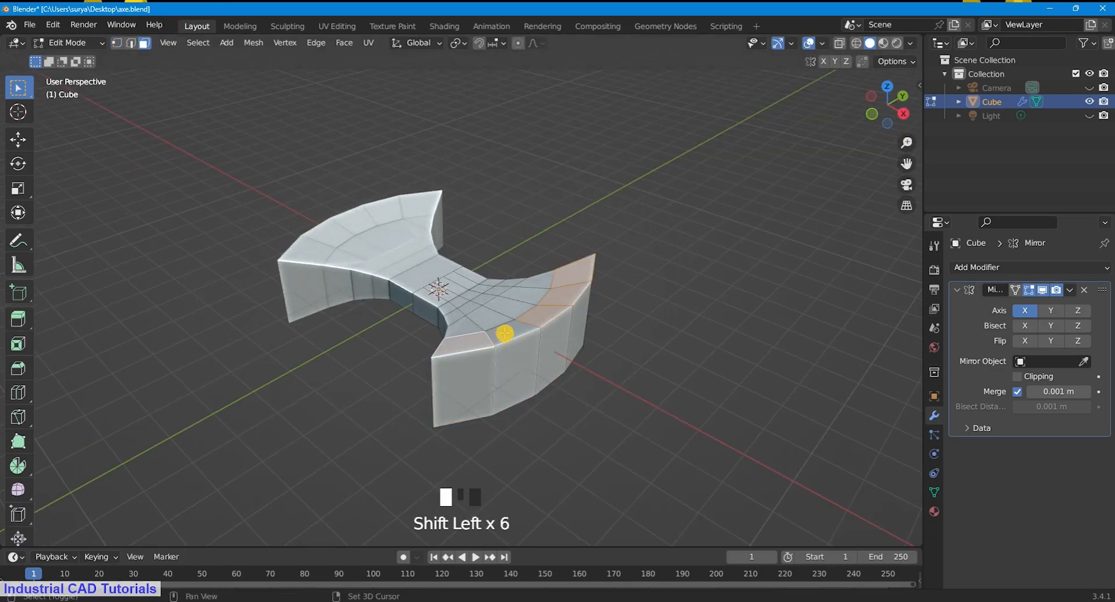
pyautogui.keyDown('shift'); pyautogui.click(504, 333); pyautogui.keyUp('shift')
# Step: Add the matching outermost row of faces on the blade's underside to the selection
pyautogui.moveTo(888, 105); pyautogui.dragTo(791, 459)
pyautogui.keyDown('shift'); pyautogui.click(372, 260); pyautogui.keyUp('shift')
pyautogui.keyDown('shift'); pyautogui.click(415, 250); pyautogui.keyUp('shift')
pyautogui.keyDown('shift'); pyautogui.click(465, 245); pyautogui.keyUp('shift')
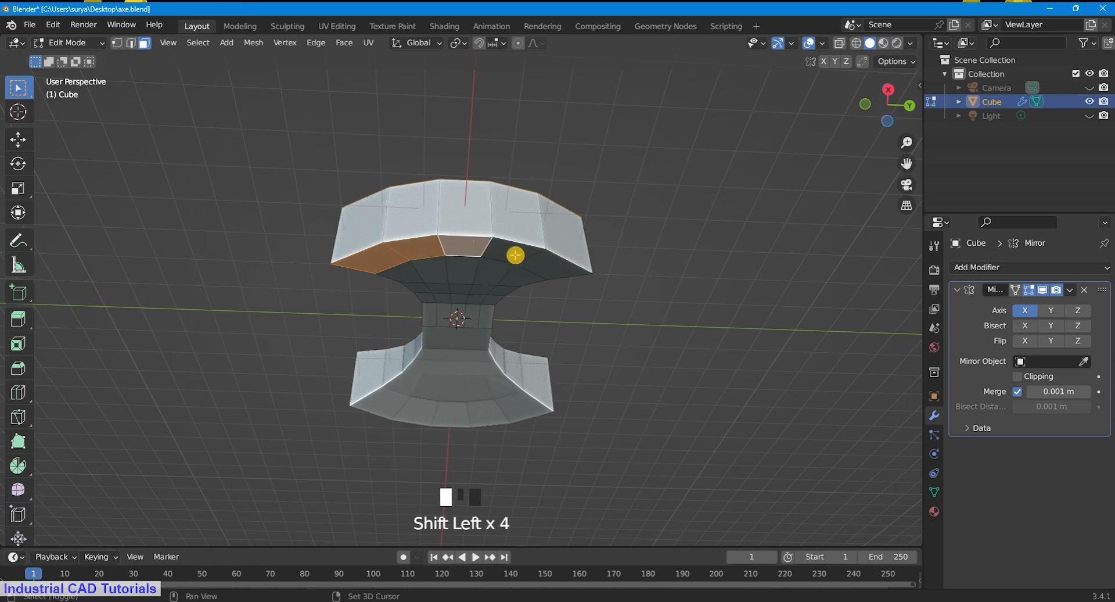
pyautogui.keyDown('shift'); pyautogui.click(515, 255); pyautogui.keyUp('shift')
# Step: Try flattening the outermost blade faces to about 0.11 along Z, and undo that scaling
pyautogui.press('s')
pyautogui.press('z')
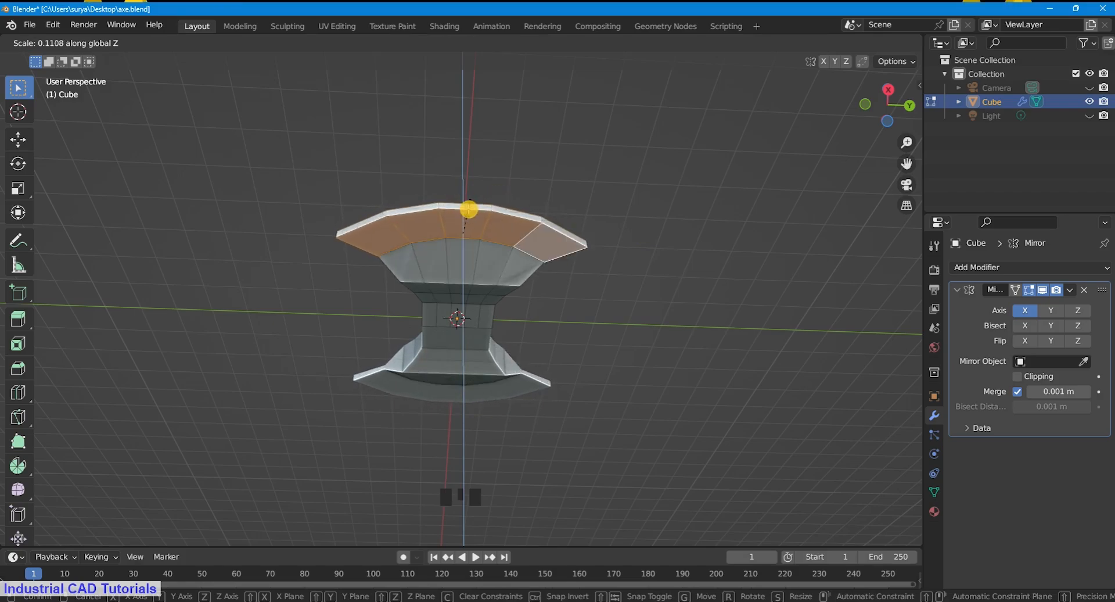
pyautogui.click(461, 209)
pyautogui.moveTo(874, 109); pyautogui.dragTo(78, 261)
pyautogui.click(62, 41)
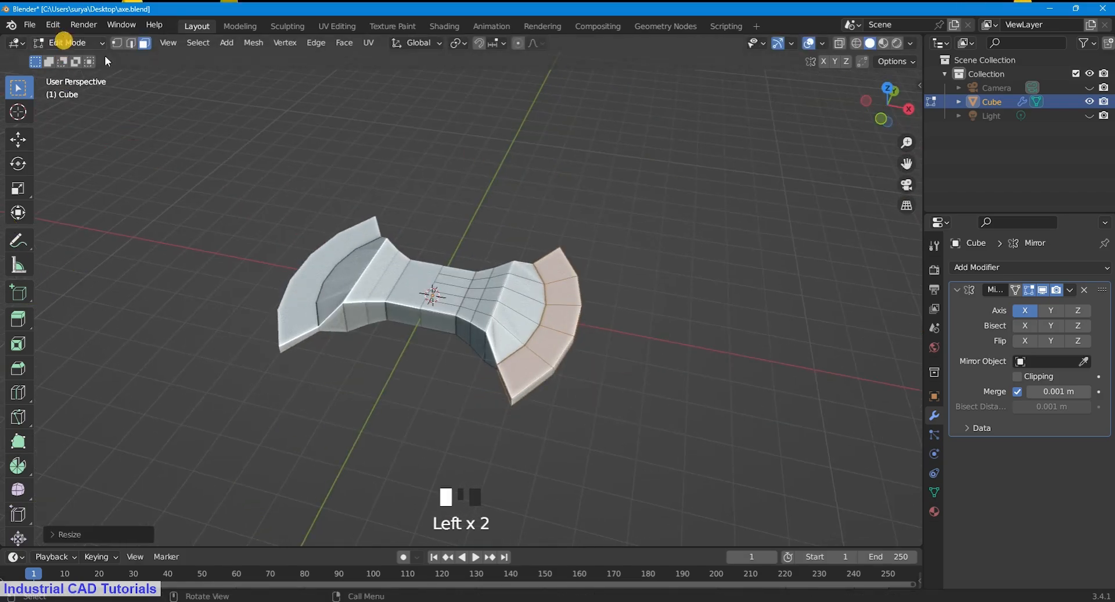
pyautogui.hotkey('ctrl', 'z')
# Step: Extend the selection with the next inner row of blade faces on both the upper side and the underside
pyautogui.keyDown('shift'); pyautogui.click(522, 265); pyautogui.keyUp('shift')
pyautogui.keyDown('shift'); pyautogui.click(524, 276); pyautogui.keyUp('shift')
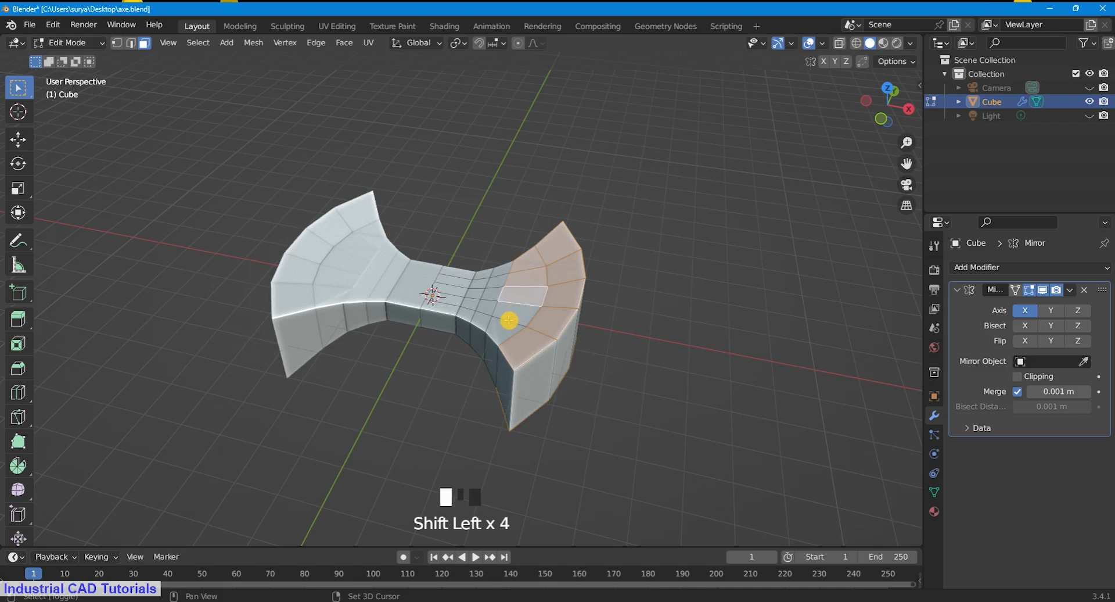
pyautogui.keyDown('shift'); pyautogui.click(509, 320); pyautogui.keyUp('shift')
pyautogui.moveTo(888, 103); pyautogui.dragTo(517, 254)
pyautogui.keyDown('shift'); pyautogui.click(421, 259); pyautogui.keyUp('shift')
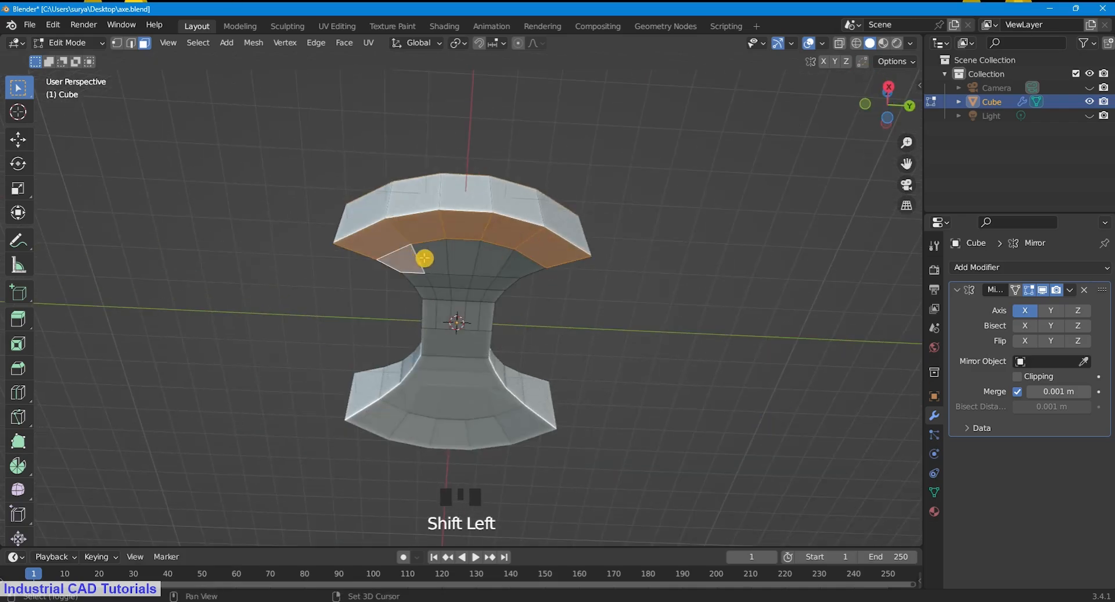
pyautogui.keyDown('shift'); pyautogui.click(456, 258); pyautogui.keyUp('shift')
pyautogui.keyDown('shift'); pyautogui.click(496, 255); pyautogui.keyUp('shift')
pyautogui.keyDown('shift'); pyautogui.click(487, 258); pyautogui.keyUp('shift')
pyautogui.press('s')
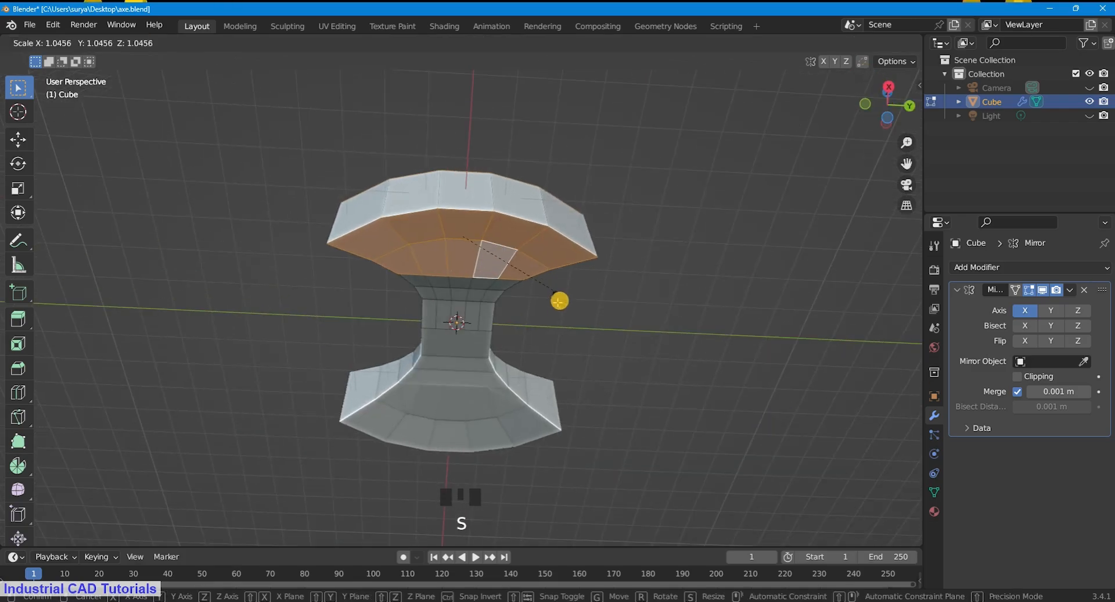
pyautogui.press('z')
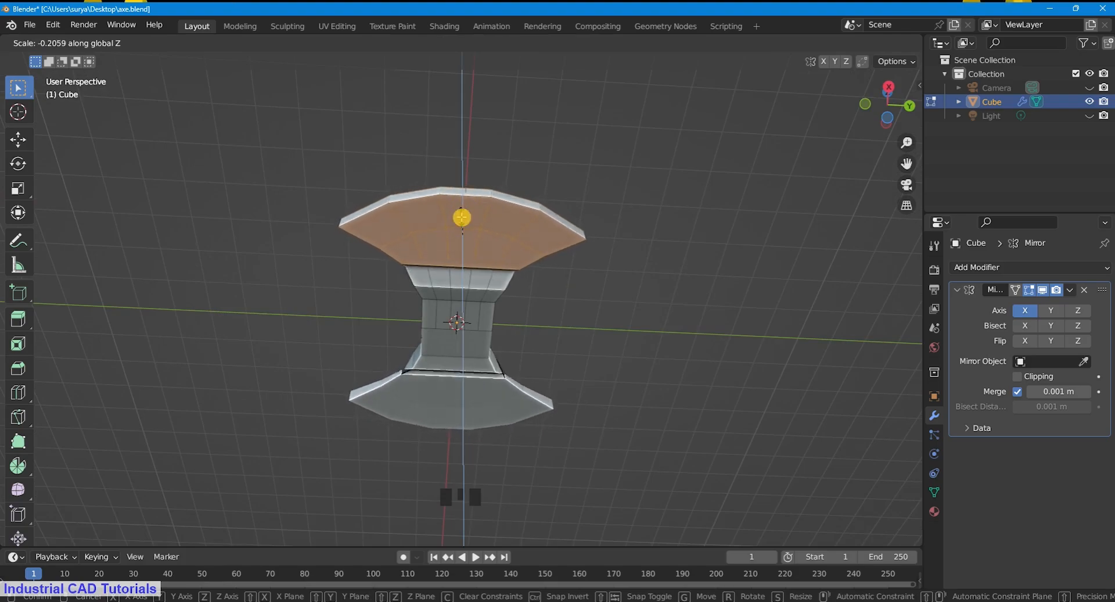
pyautogui.click(627, 179)
pyautogui.moveTo(879, 125); pyautogui.dragTo(879, 179)
pyautogui.scroll(2, 879, 179)
pyautogui.moveTo(878, 116)
pyautogui.mouseDown()
pyautogui.moveTo(887, 104)
pyautogui.moveTo(887, 124)
pyautogui.moveTo(887, 105)
pyautogui.mouseUp()
pyautogui.press('s')
pyautogui.click(570, 374)
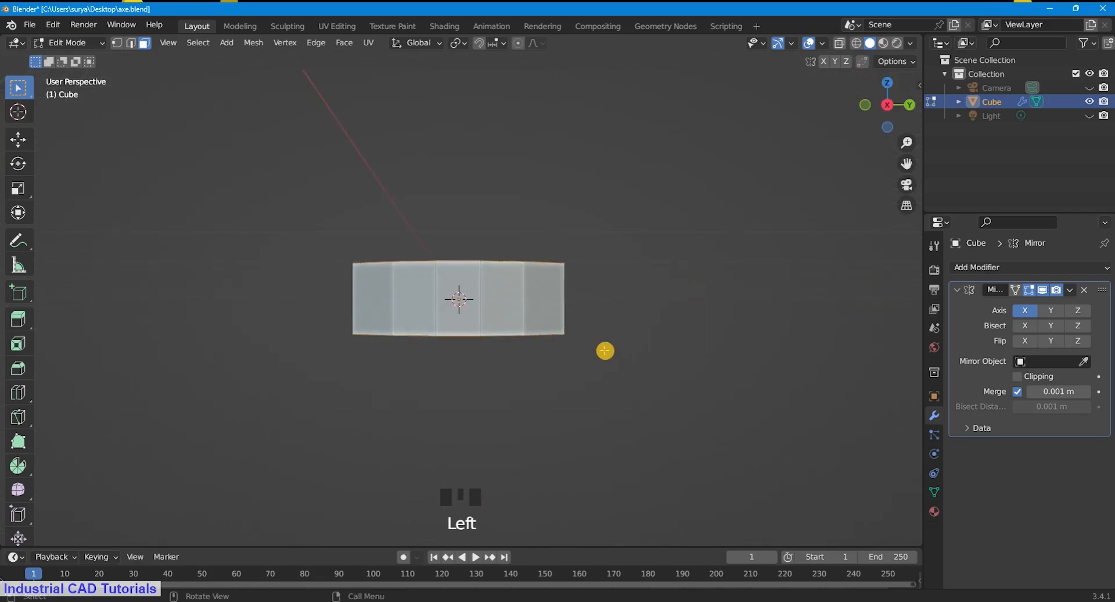
# Step: Flatten the selected blade faces to about 0.05 along Z and return to Object Mode
pyautogui.press('s')
pyautogui.press('z')
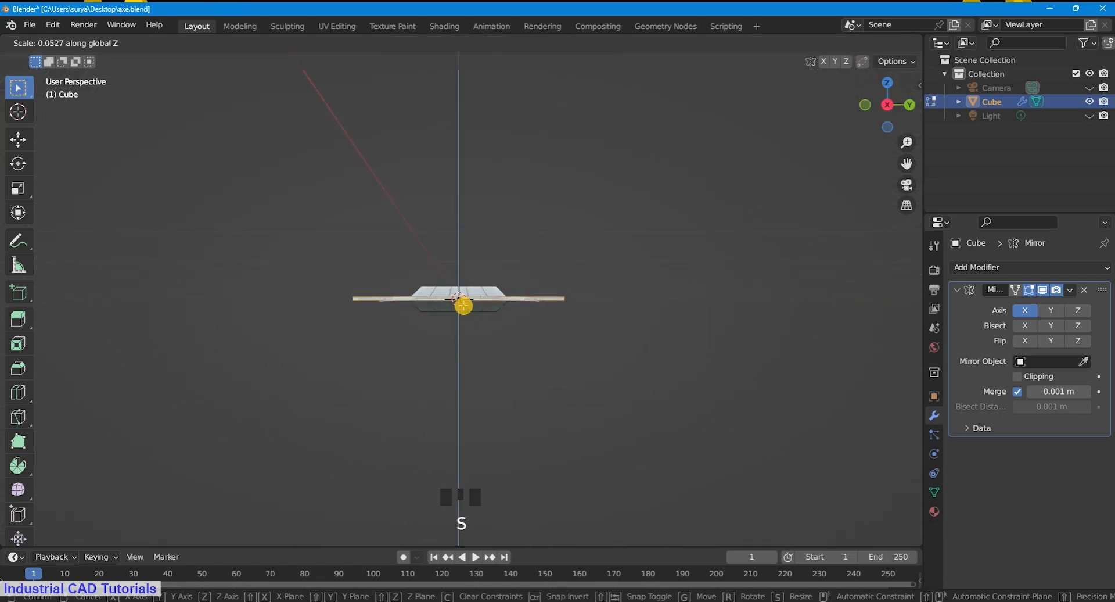
pyautogui.click(463, 306)
pyautogui.scroll(-1, 863, 112)
pyautogui.moveTo(863, 112); pyautogui.dragTo(122, 119)
pyautogui.scroll(1, 870, 119)
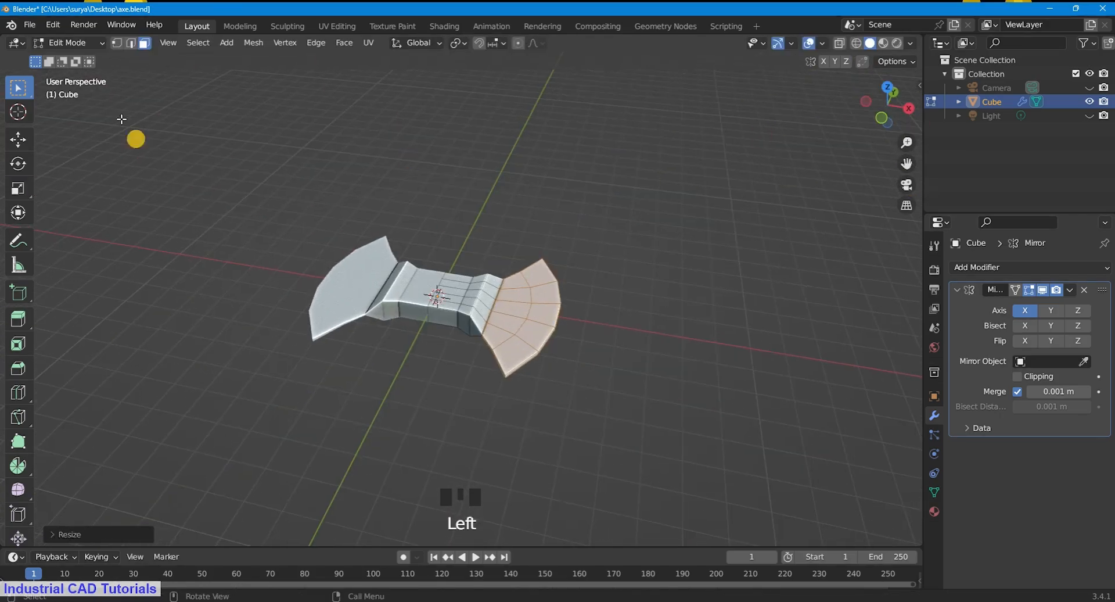
pyautogui.click(69, 42)
pyautogui.click(73, 55)
pyautogui.scroll(4, 886, 108)
pyautogui.moveTo(887, 107); pyautogui.dragTo(899, 114)
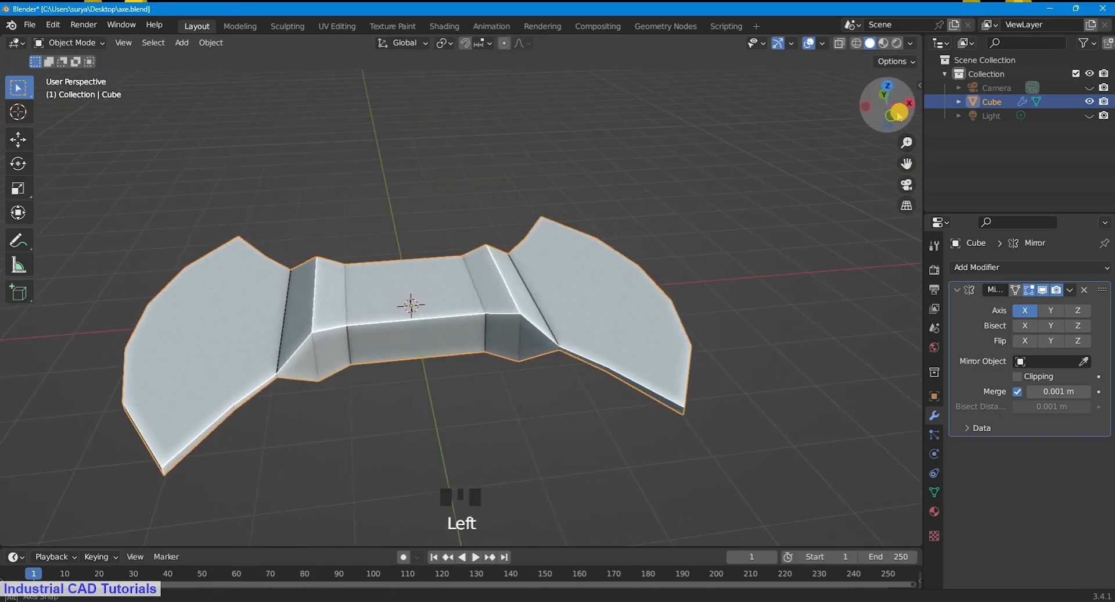
# Step: In Edit Mode, select the upper and lower vertices of the ridge column where the neck meets the flattened blade
pyautogui.click(68, 42)
pyautogui.click(84, 70)
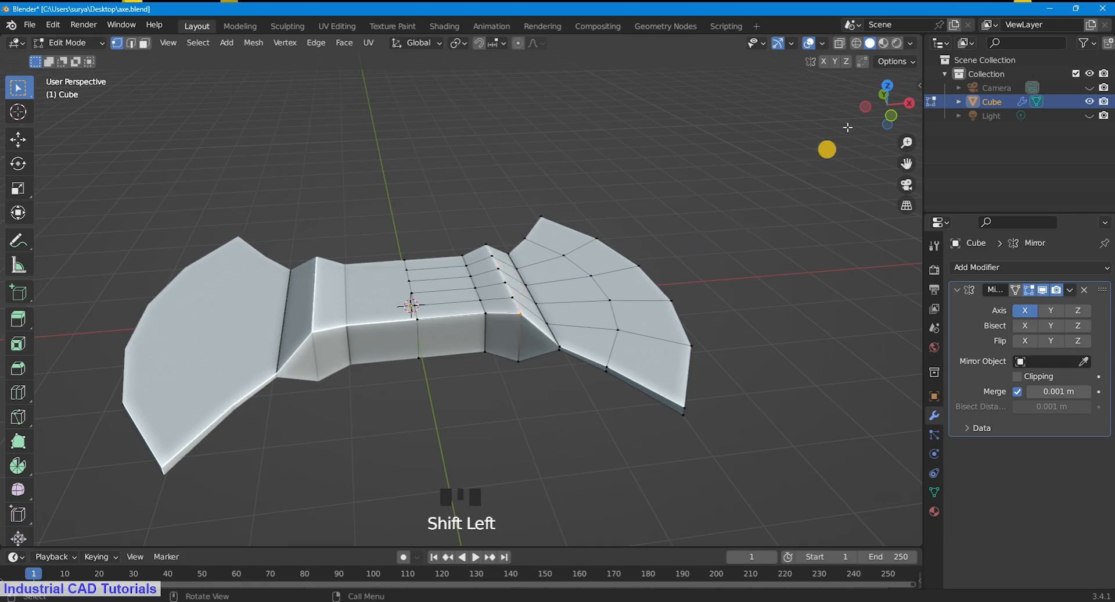
pyautogui.moveTo(891, 110); pyautogui.dragTo(859, 116)
pyautogui.keyDown('shift'); pyautogui.moveTo(495, 339); pyautogui.dragTo(493, 265); pyautogui.keyUp('shift')
pyautogui.keyDown('shift'); pyautogui.moveTo(521, 312); pyautogui.dragTo(485, 227); pyautogui.keyUp('shift')
pyautogui.keyDown('shift'); pyautogui.moveTo(886, 107); pyautogui.dragTo(841, 139); pyautogui.keyUp('shift')
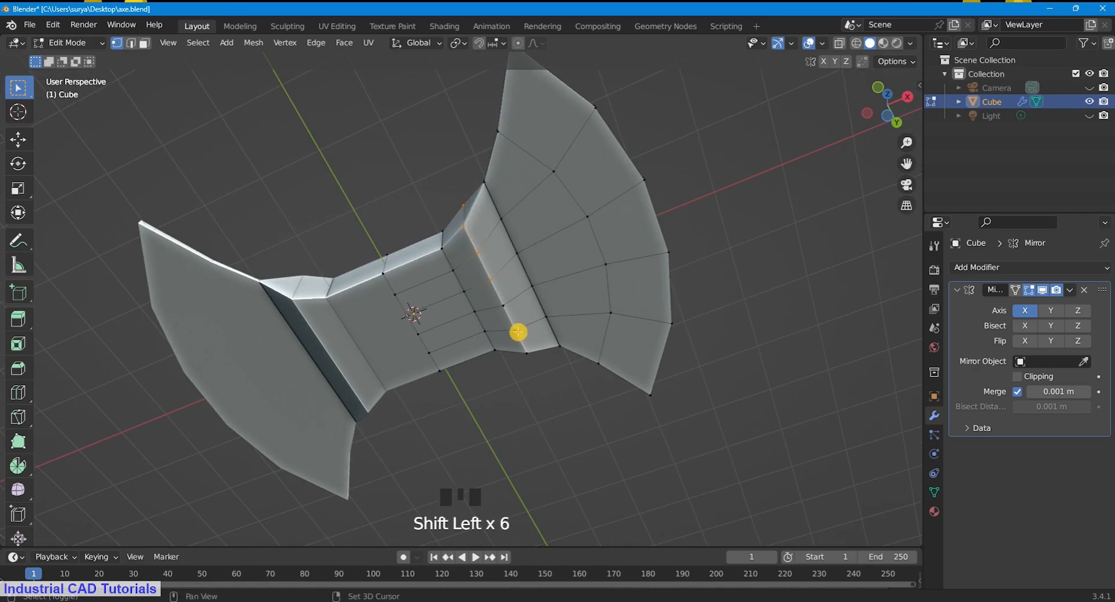
pyautogui.keyDown('shift'); pyautogui.moveTo(534, 370); pyautogui.dragTo(519, 343); pyautogui.keyUp('shift')
# Step: Scale the ridge vertices to about 0.39 along Z to taper the neck toward the blade, and clear the selection
pyautogui.scroll(-1, 559, 361)
pyautogui.moveTo(876, 124); pyautogui.dragTo(909, 250)
pyautogui.press('s')
pyautogui.press('z')
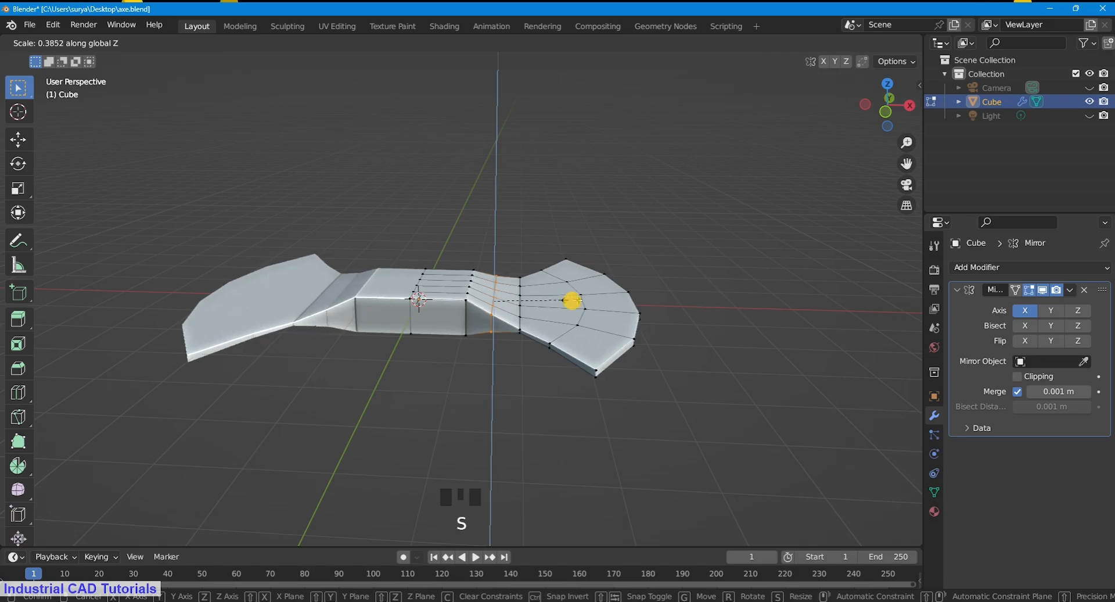
pyautogui.click(582, 301)
pyautogui.click(656, 204)
pyautogui.scroll(1, 836, 122)
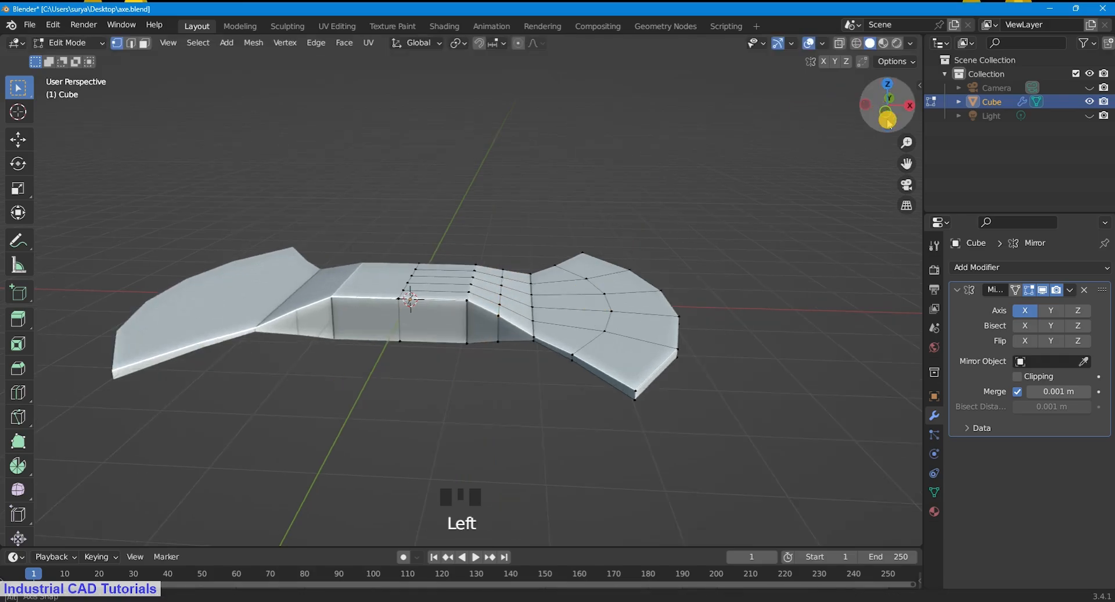
# Step: Select the upper and lower vertices of the next column inward, between the tapered ridge and the centre
pyautogui.moveTo(888, 121); pyautogui.dragTo(878, 514)
pyautogui.keyDown('shift'); pyautogui.moveTo(453, 303); pyautogui.dragTo(453, 304); pyautogui.keyUp('shift')
pyautogui.keyDown('shift'); pyautogui.moveTo(480, 326); pyautogui.dragTo(462, 293); pyautogui.keyUp('shift')
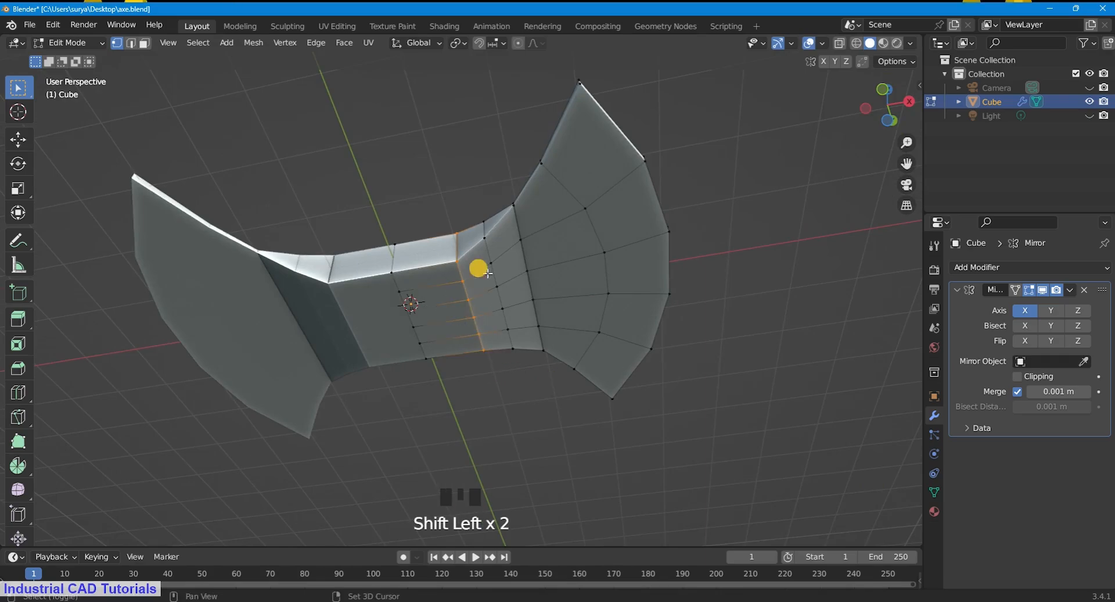
pyautogui.press('s')
pyautogui.press('z')
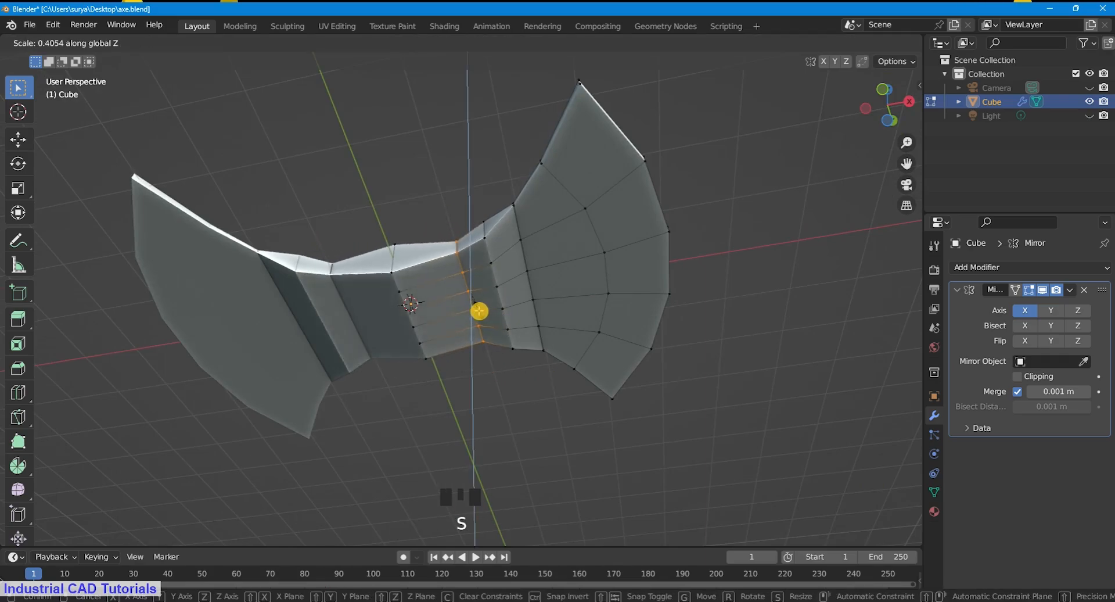
pyautogui.press('x')
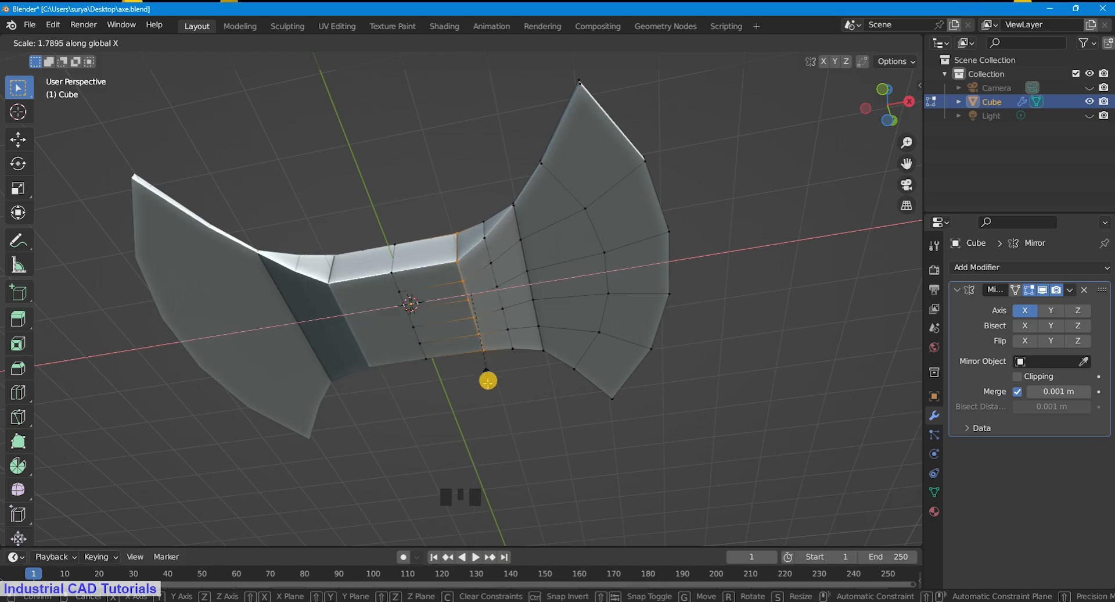
pyautogui.rightClick(484, 386)
pyautogui.press('z')
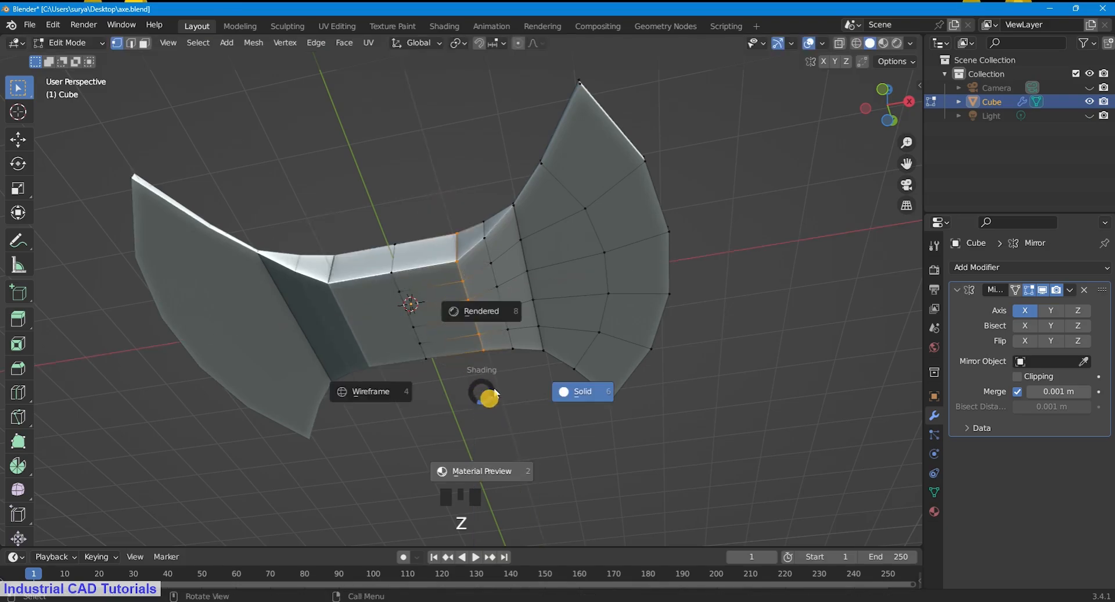
pyautogui.moveTo(887, 112); pyautogui.dragTo(885, 222)
pyautogui.scroll(4, 792, 221)
pyautogui.press('g')
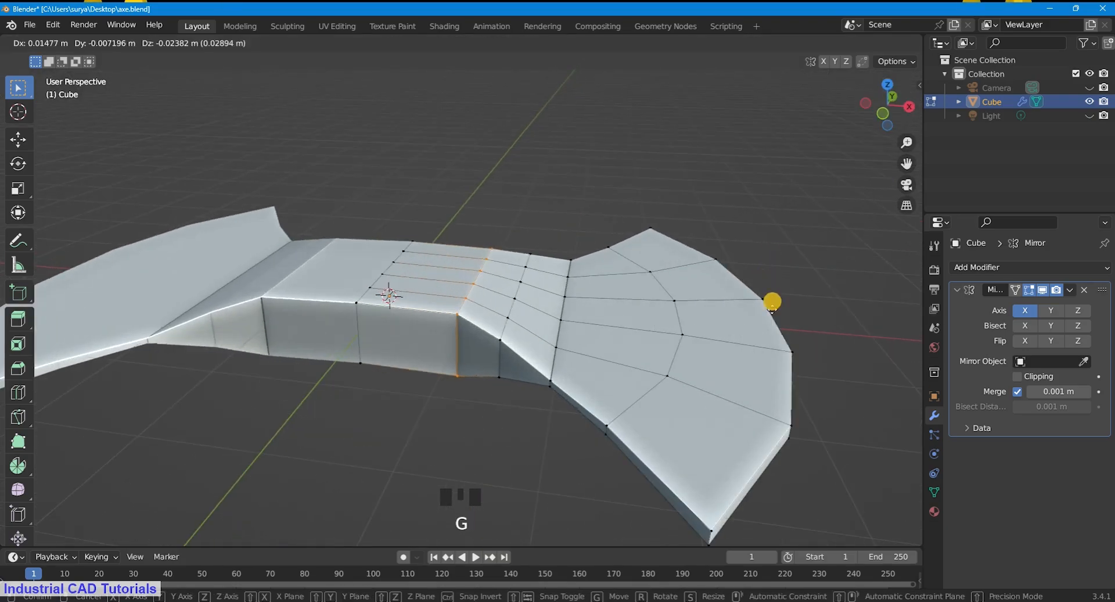
pyautogui.press('z')
pyautogui.press('x')
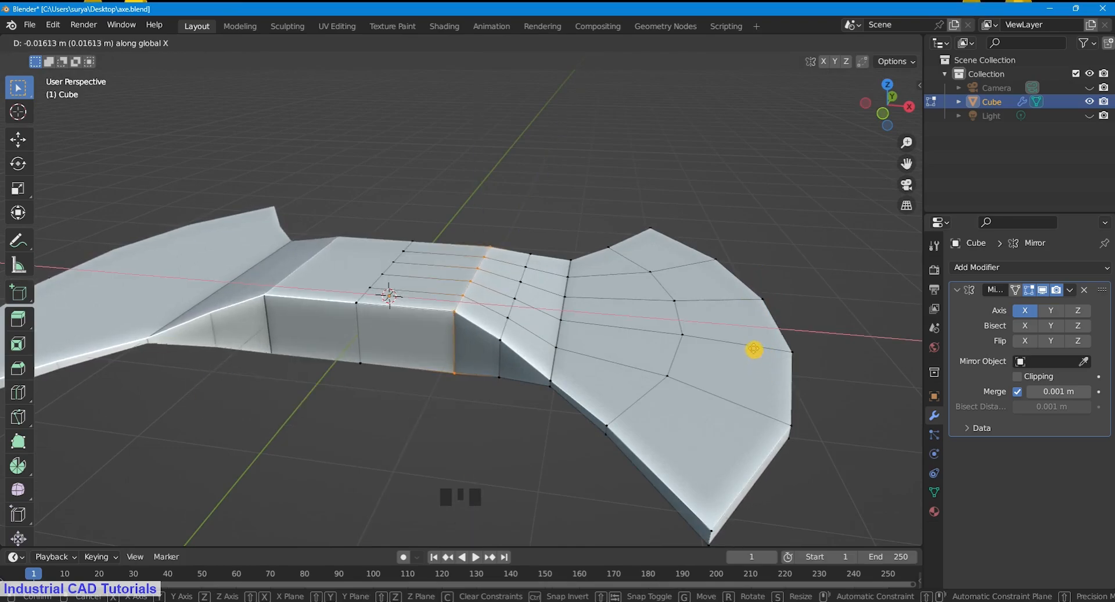
# Step: Scale the selected vertex column down slightly along Z so the neck narrows gradually from the centre
pyautogui.press('s')
pyautogui.press('z')
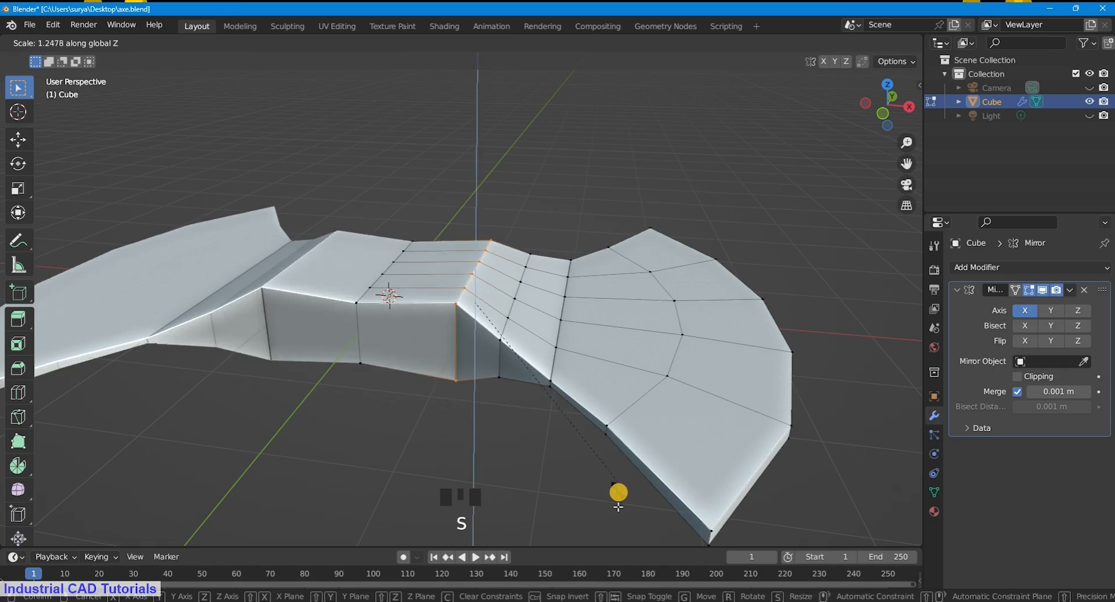
pyautogui.click(565, 412)
pyautogui.scroll(-3, 785, 124)
pyautogui.moveTo(899, 110); pyautogui.dragTo(899, 189)
# Step: In the front view, switch to wireframe shading and select all vertices on the centre line
pyautogui.click(890, 116)
pyautogui.scroll(1, 890, 115)
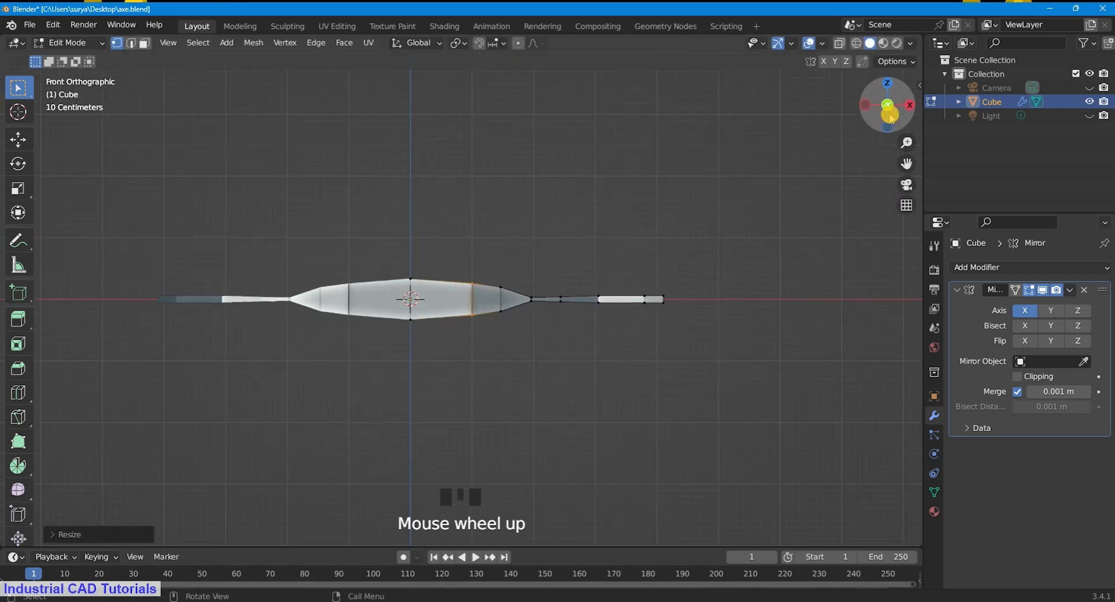
pyautogui.scroll(1, 892, 119)
pyautogui.click(755, 154)
pyautogui.press('z')
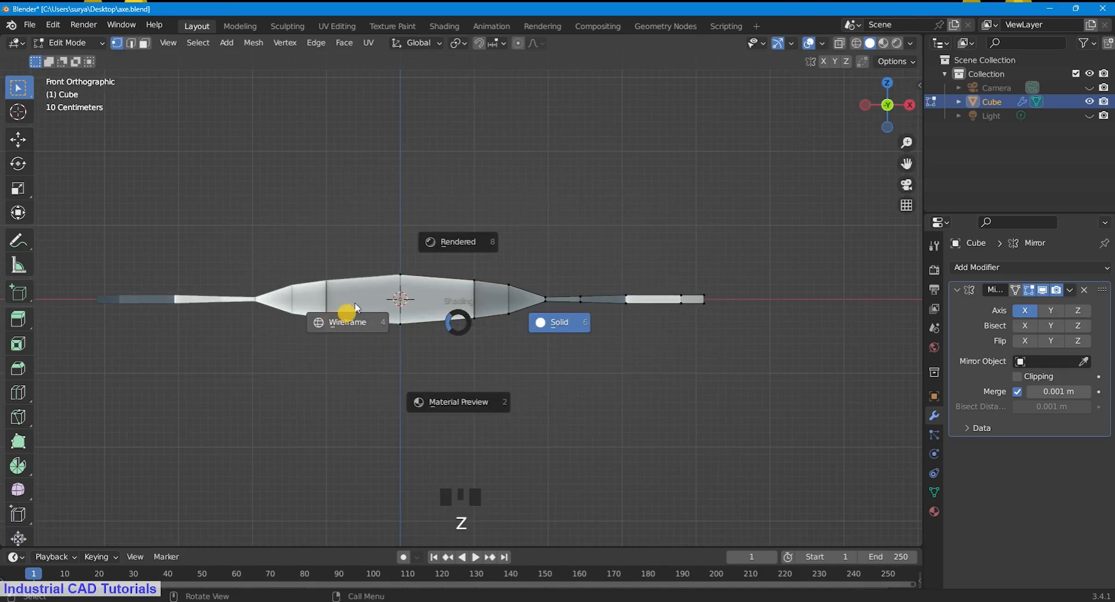
pyautogui.click(348, 313)
pyautogui.keyDown('shift'); pyautogui.moveTo(373, 179); pyautogui.dragTo(441, 444); pyautogui.keyUp('shift')
# Step: Try enlarging the centre-line vertices along Z, and undo that scaling
pyautogui.press('s')
pyautogui.press('z')
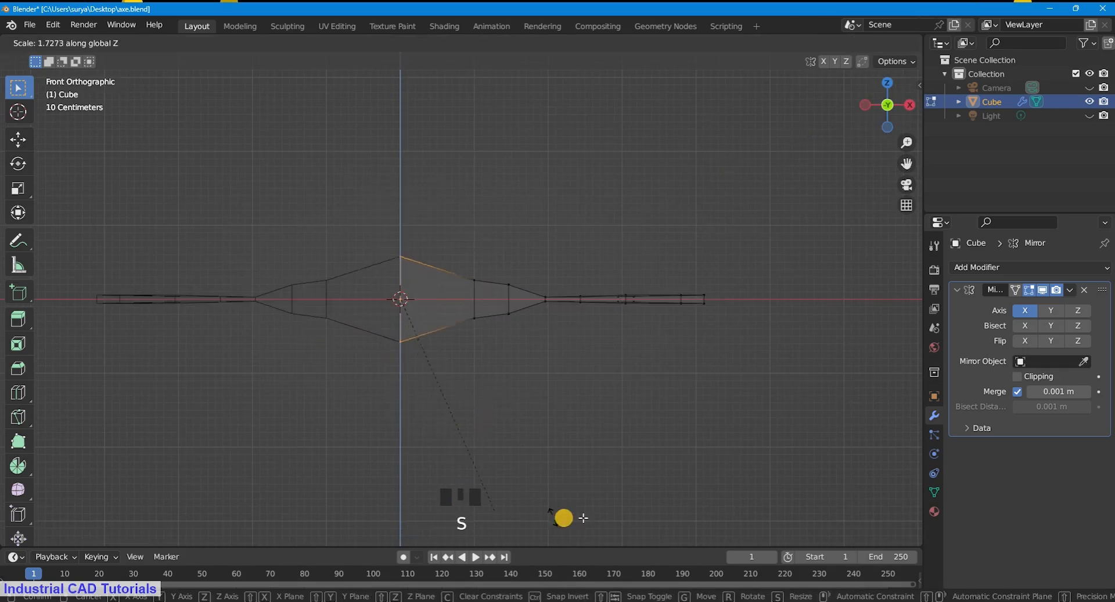
pyautogui.click(571, 490)
pyautogui.hotkey('ctrl', 'z')
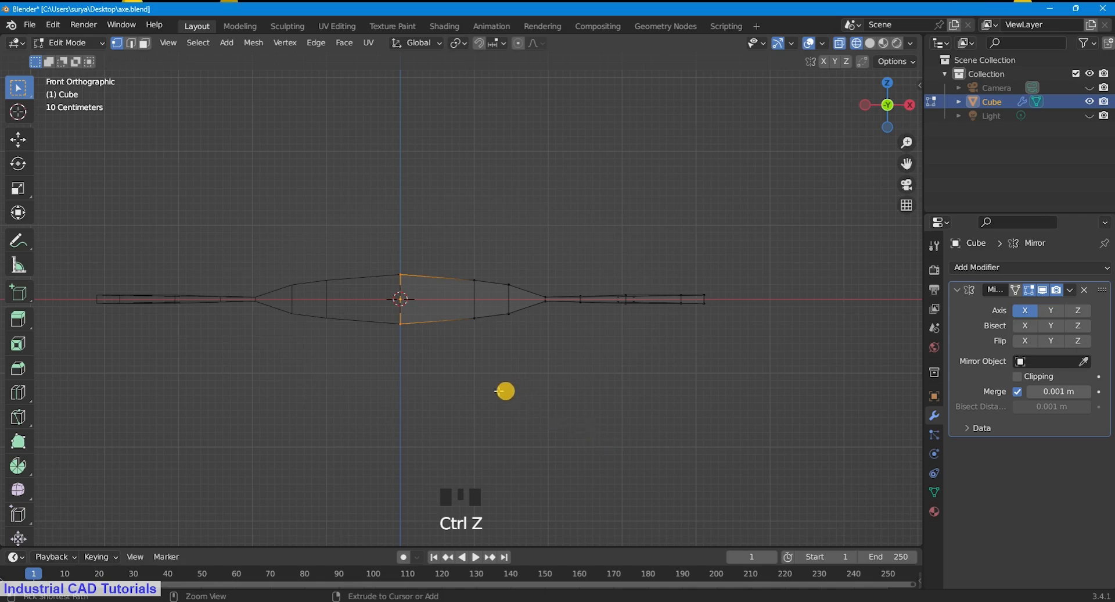
# Step: Add a loop cut beside the centre line and scale the resulting centre section to about 1.93 along Z
pyautogui.hotkey('ctrl', 'r')
pyautogui.click(426, 400)
pyautogui.keyDown('shift'); pyautogui.moveTo(348, 240); pyautogui.dragTo(491, 381); pyautogui.keyUp('shift')
pyautogui.press('s')
pyautogui.press('z')
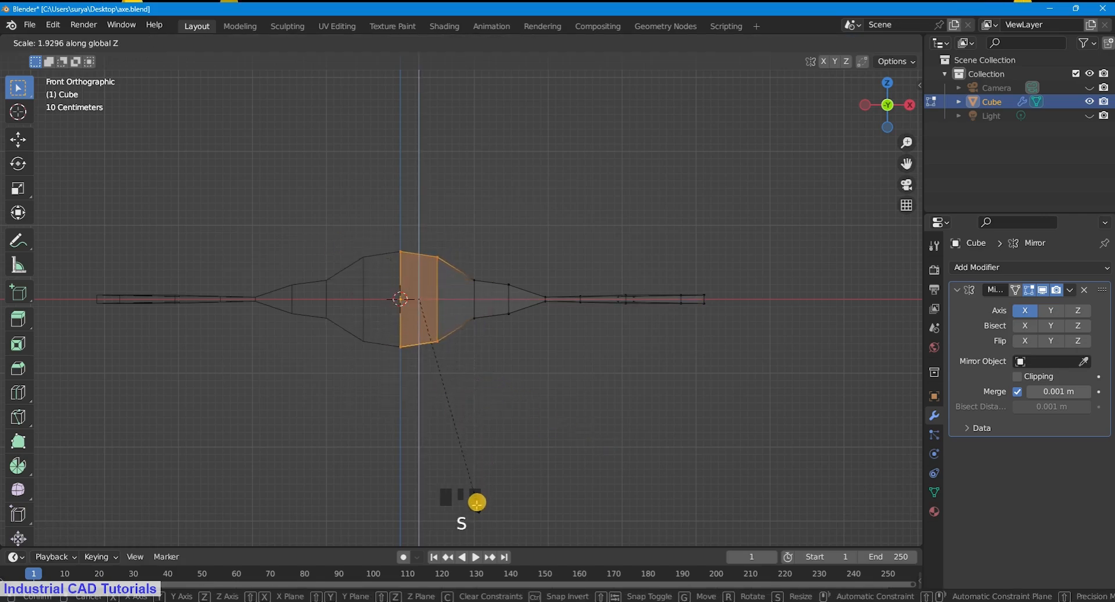
pyautogui.click(472, 503)
# Step: Return to solid shading and Object Mode to inspect the thickened centre of the axe head
pyautogui.press('z')
pyautogui.click(592, 459)
pyautogui.scroll(-2, 696, 354)
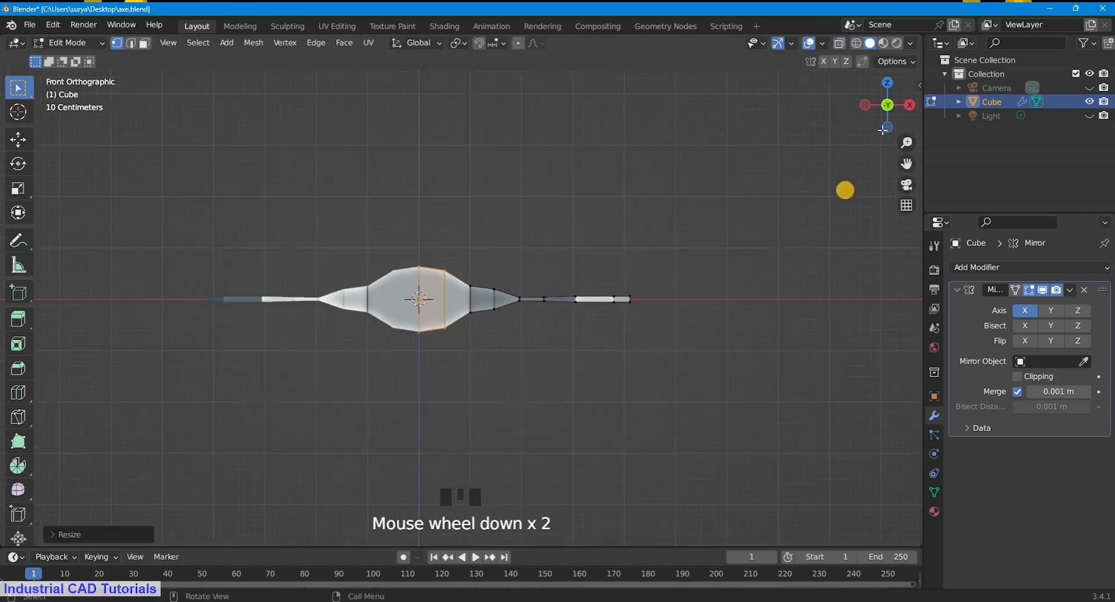
pyautogui.moveTo(883, 120); pyautogui.dragTo(842, 226)
pyautogui.scroll(3, 842, 225)
pyautogui.click(87, 43)
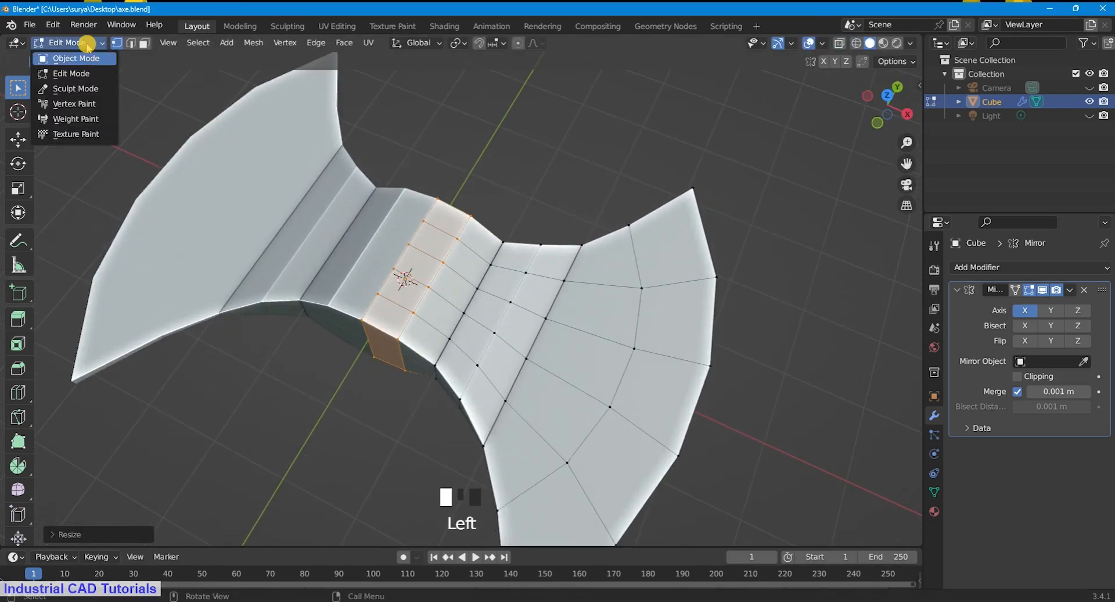
pyautogui.click(76, 58)
pyautogui.scroll(-2, 460, 82)
pyautogui.moveTo(888, 105); pyautogui.dragTo(923, 540)
# Step: Return to Edit Mode and show the axe head in wireframe from a near-front view
pyautogui.click(87, 42)
pyautogui.click(76, 72)
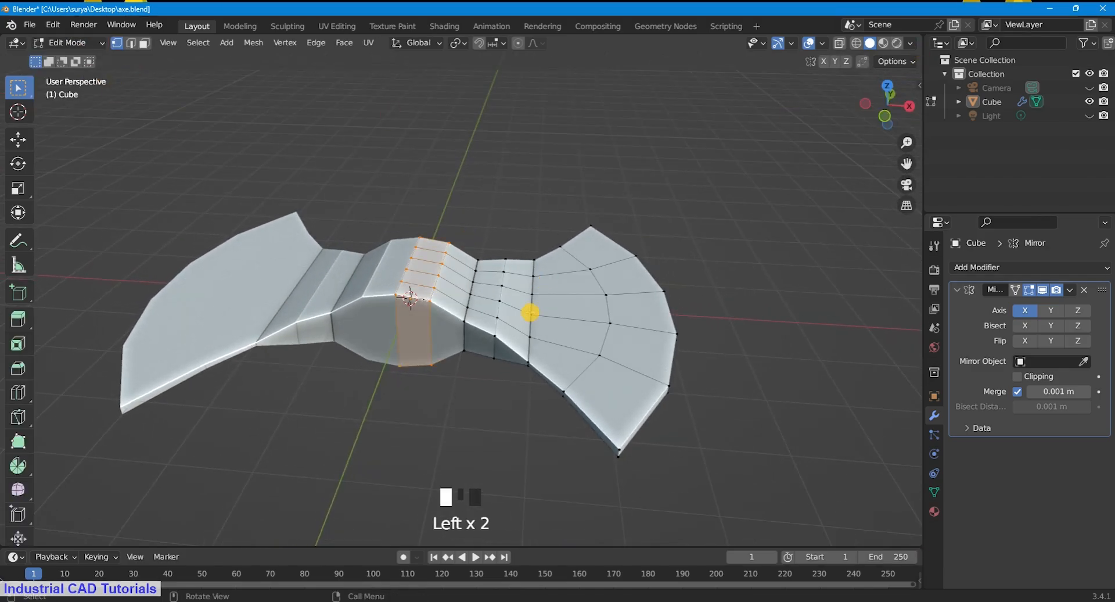
pyautogui.scroll(1, 531, 308)
pyautogui.click(866, 109)
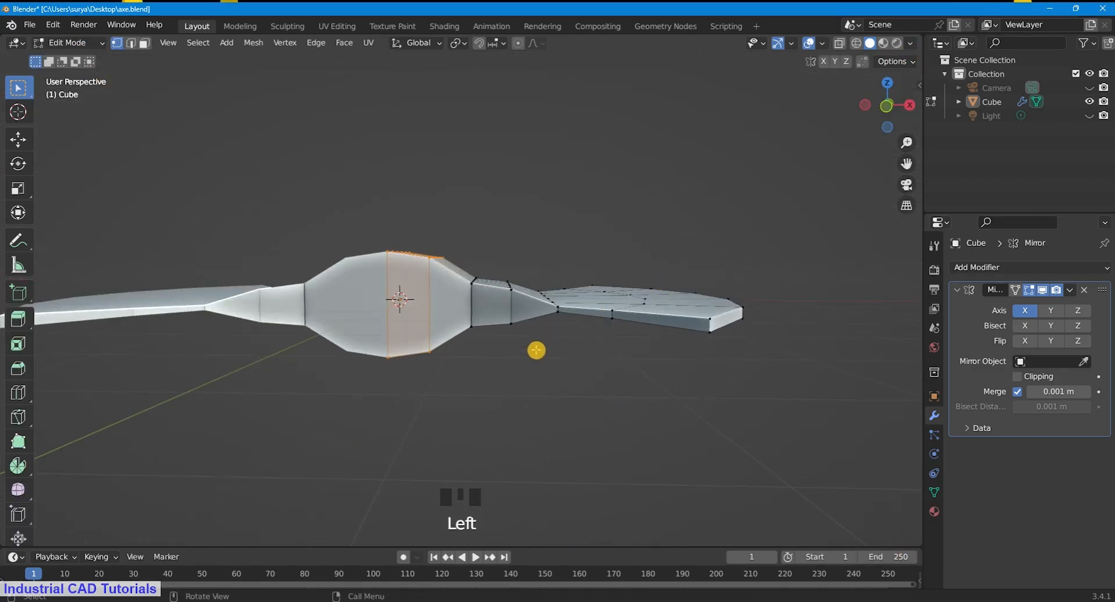
pyautogui.press('z')
pyautogui.keyDown('shift'); pyautogui.moveTo(531, 369); pyautogui.dragTo(488, 218); pyautogui.keyUp('shift')
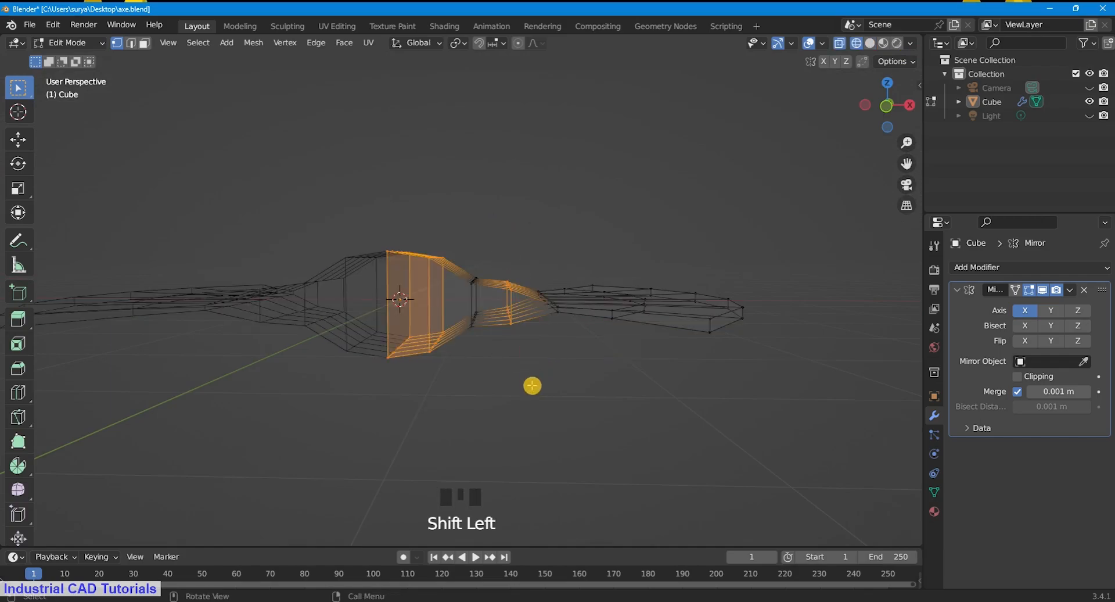
pyautogui.press('s')
pyautogui.press('z')
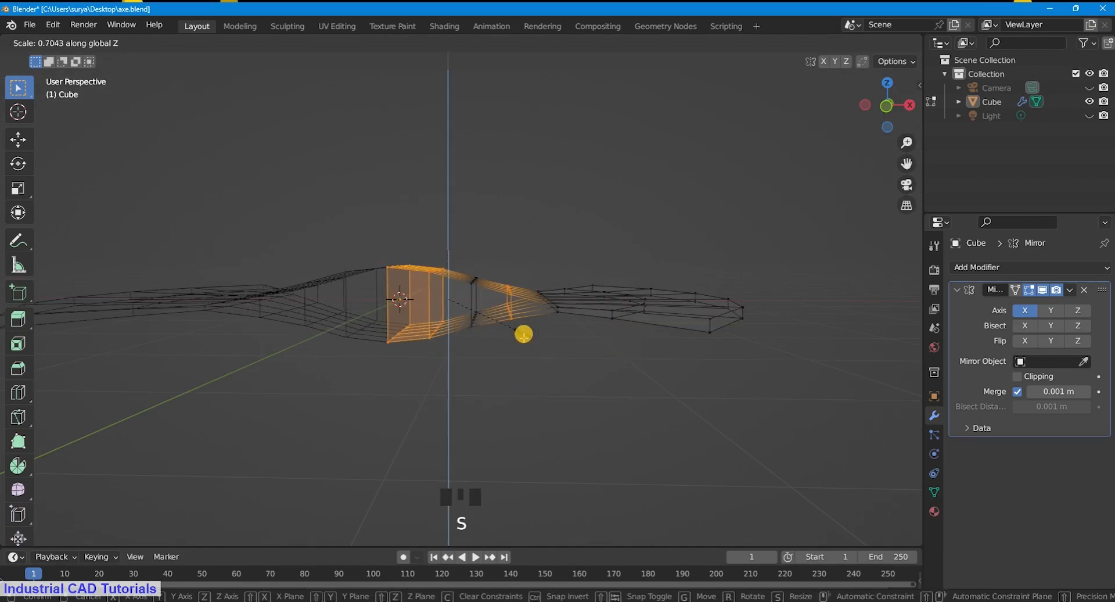
pyautogui.rightClick(524, 334)
pyautogui.click(527, 349)
# Step: Select the vertices around the middle of the neck, scale them down along Z, and restore solid shading
pyautogui.keyDown('shift'); pyautogui.moveTo(532, 374); pyautogui.dragTo(495, 256); pyautogui.keyUp('shift')
pyautogui.press('s')
pyautogui.press('z')
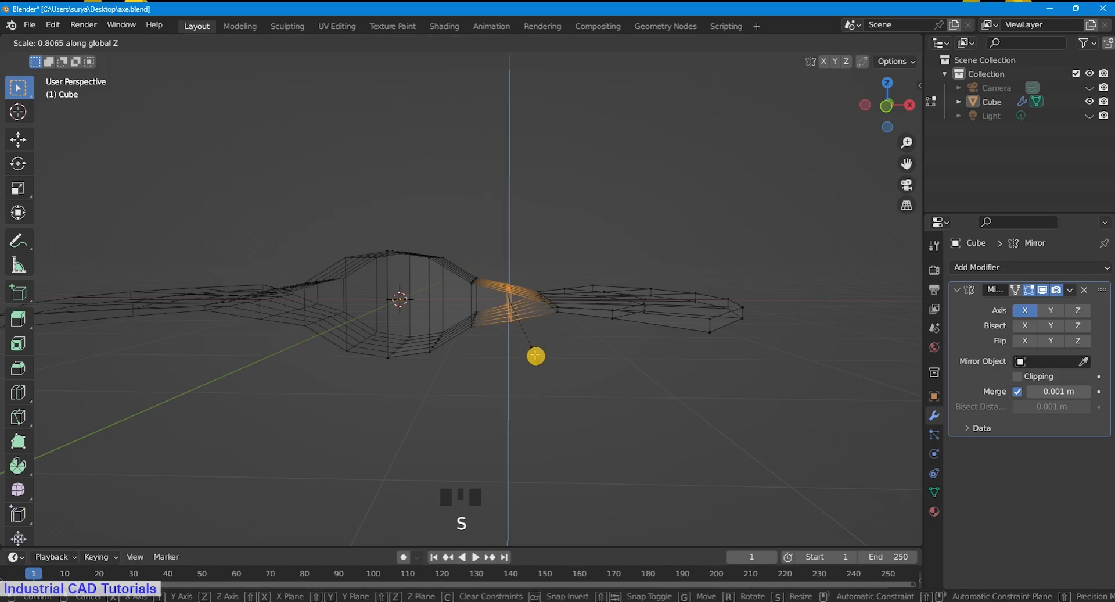
pyautogui.click(530, 339)
pyautogui.press('z')
pyautogui.click(655, 344)
pyautogui.scroll(-2, 864, 165)
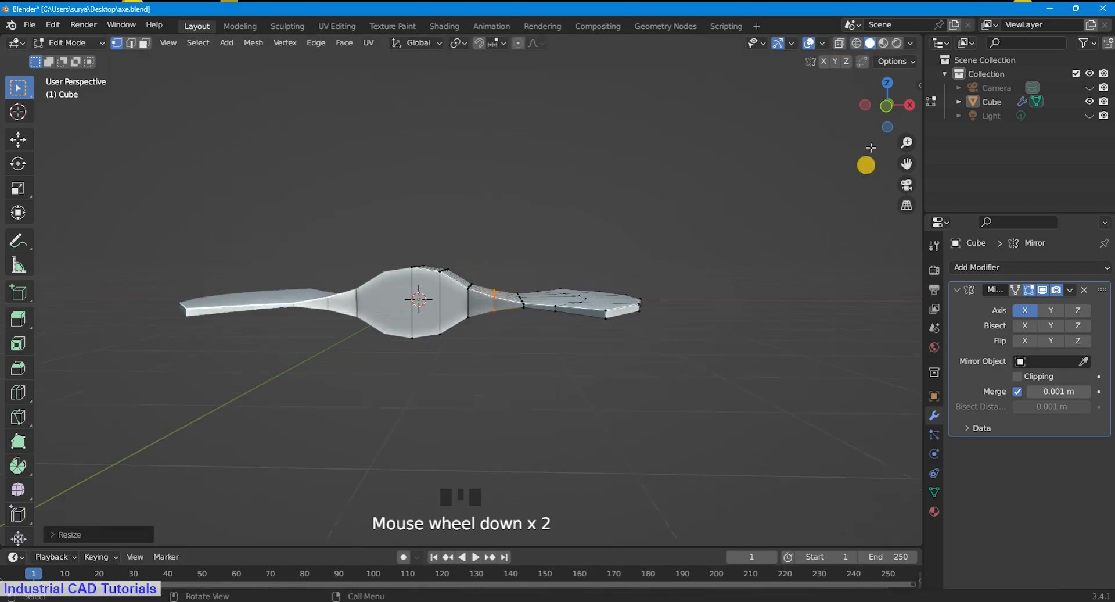
pyautogui.moveTo(882, 113); pyautogui.dragTo(863, 166)
pyautogui.click(717, 182)
pyautogui.scroll(2, 667, 191)
pyautogui.click(67, 42)
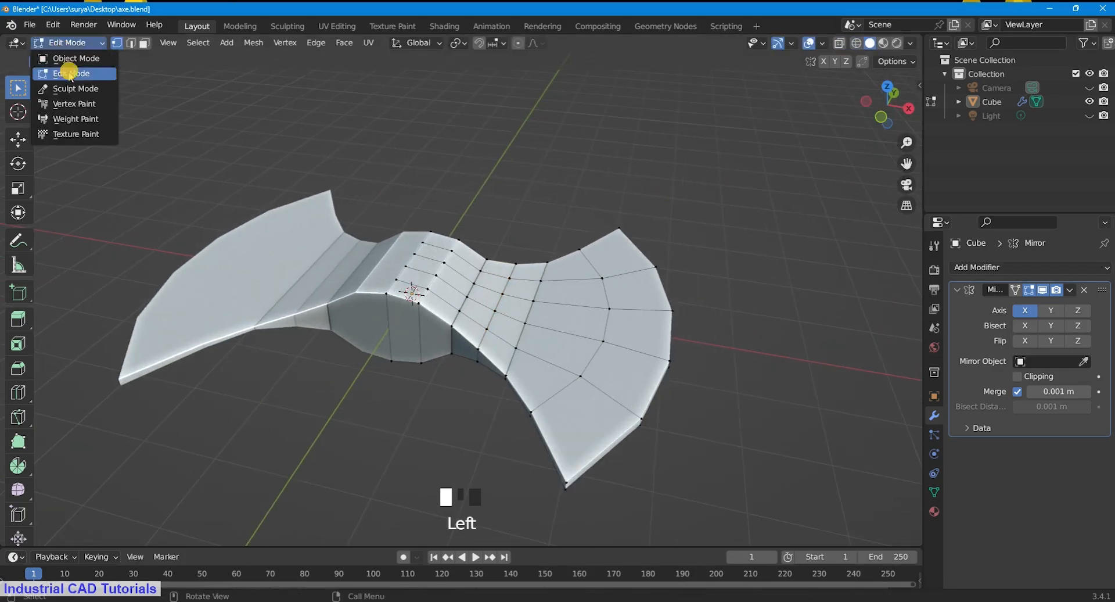
# Step: Add loop cuts across the thick centre section and across the adjoining slope towards the neck
pyautogui.hotkey('ctrl', 'r')
pyautogui.scroll(1, 432, 254)
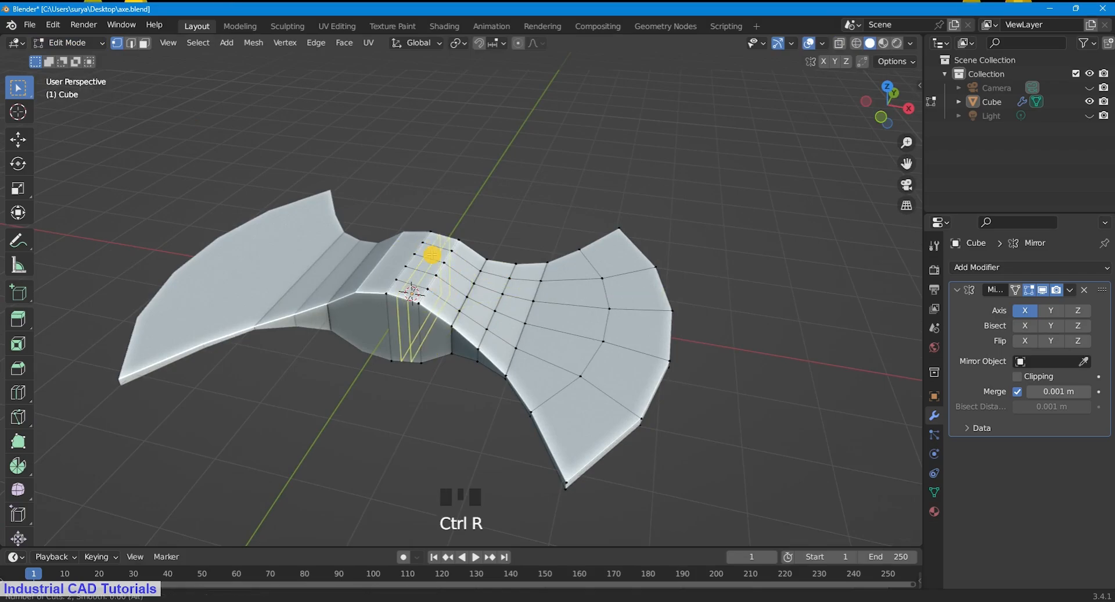
pyautogui.doubleClick(431, 254)
pyautogui.click(477, 187)
pyautogui.hotkey('ctrl', 'r')
pyautogui.doubleClick(470, 261)
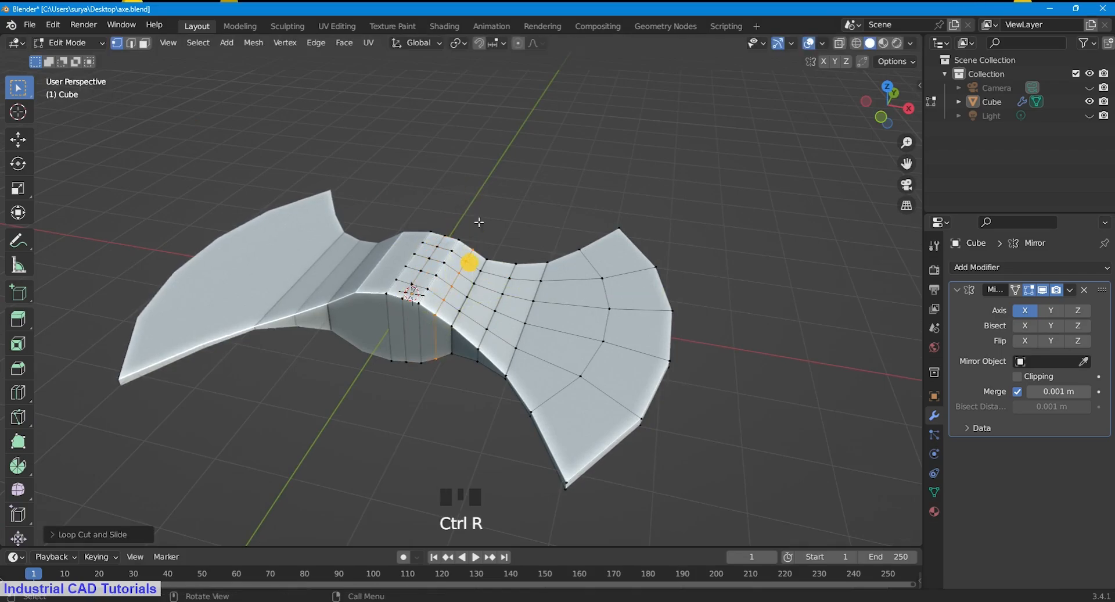
pyautogui.click(490, 191)
# Step: Add one centred loop cut across each of the two neck sections
pyautogui.hotkey('ctrl', 'r')
pyautogui.doubleClick(490, 299)
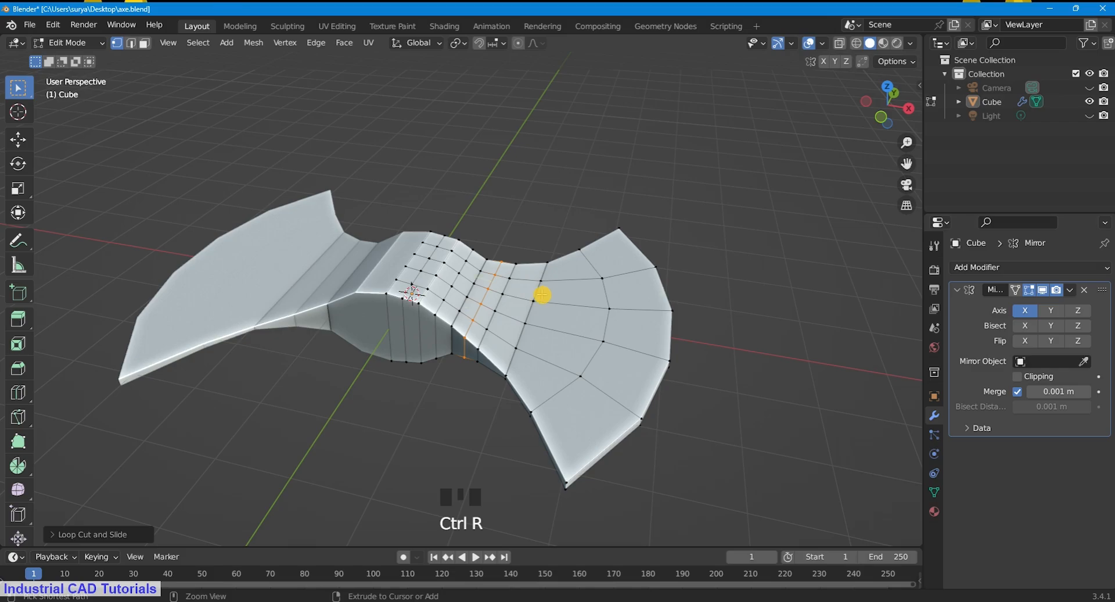
pyautogui.hotkey('ctrl', 'r')
pyautogui.doubleClick(520, 276)
pyautogui.click(561, 237)
# Step: Add evenly spaced loop cuts across the inner and outer sections of the blade
pyautogui.hotkey('ctrl', 'r')
pyautogui.scroll(1, 572, 298)
pyautogui.doubleClick(572, 298)
pyautogui.click(562, 184)
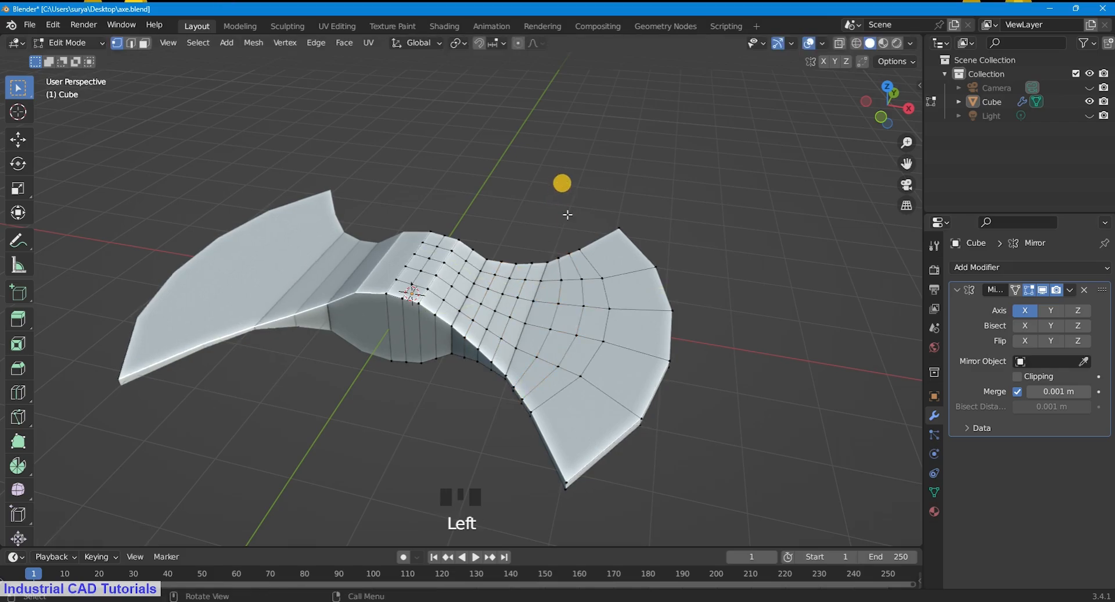
pyautogui.hotkey('ctrl', 'r')
pyautogui.doubleClick(627, 287)
pyautogui.click(805, 203)
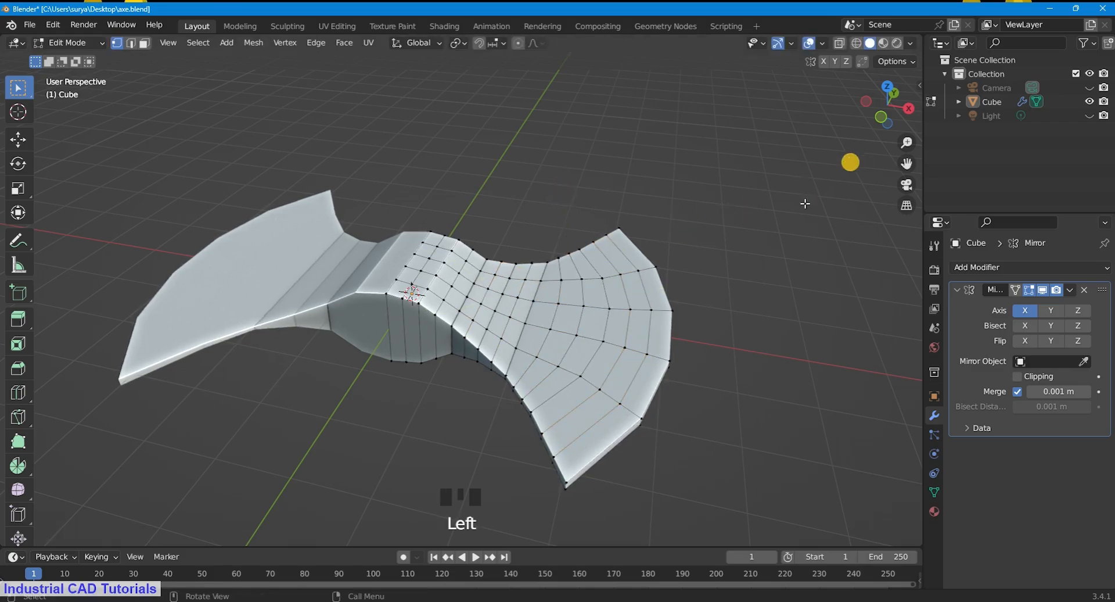
# Step: Add a loop cut close to the blade's cutting edge and three loop cuts through the axe head's thickness
pyautogui.hotkey('ctrl', 'r')
pyautogui.click(648, 268)
pyautogui.click(650, 269)
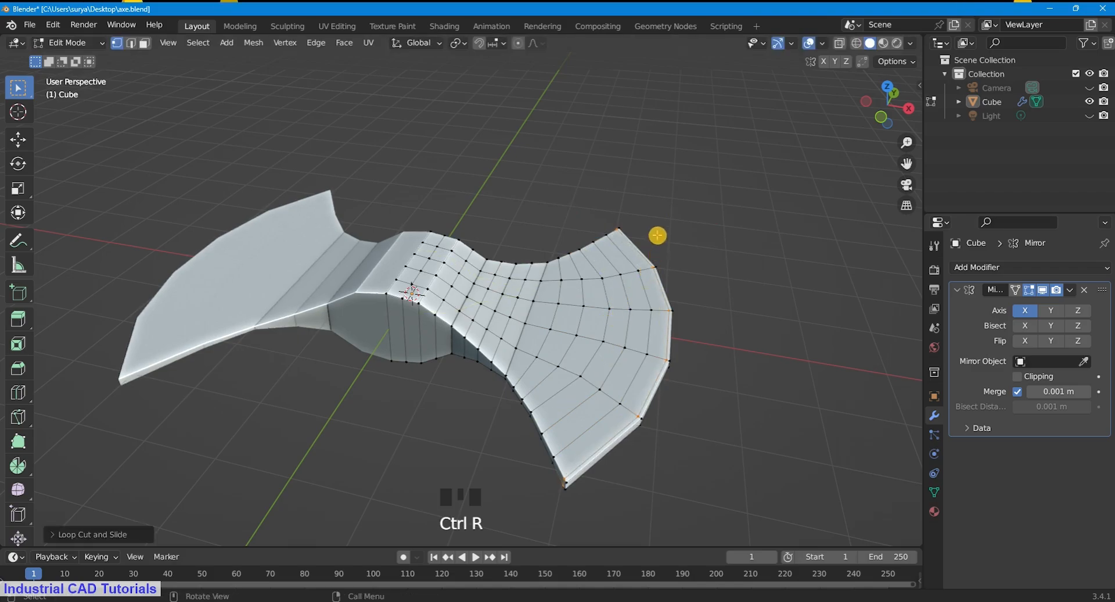
pyautogui.hotkey('ctrl', 'r')
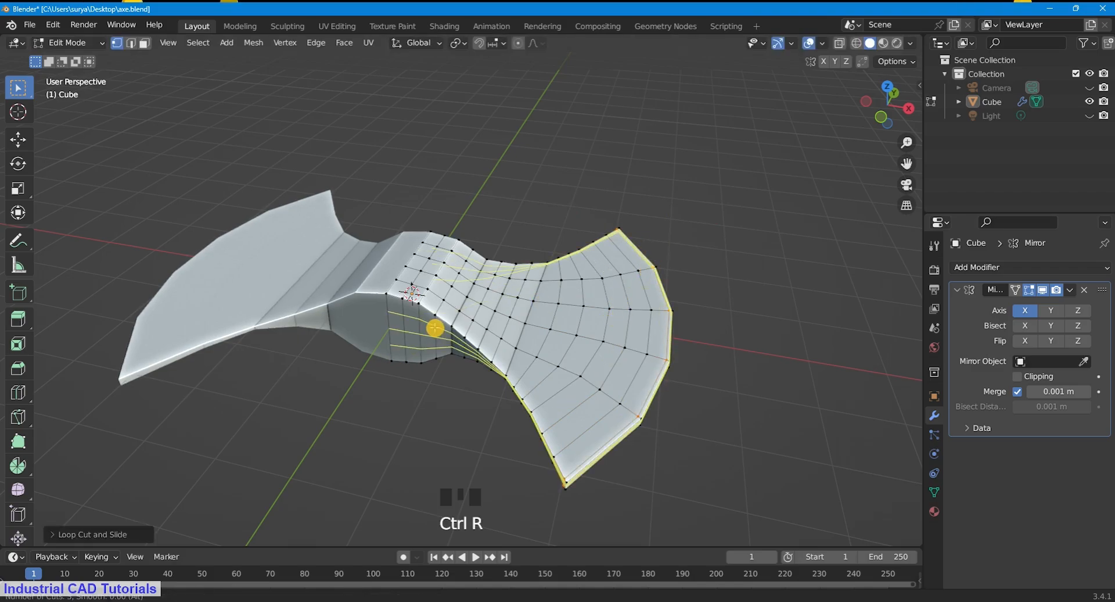
pyautogui.click(435, 328)
# Step: Add a Subdivision Surface modifier with viewport and render levels both set to 4
pyautogui.click(1014, 268)
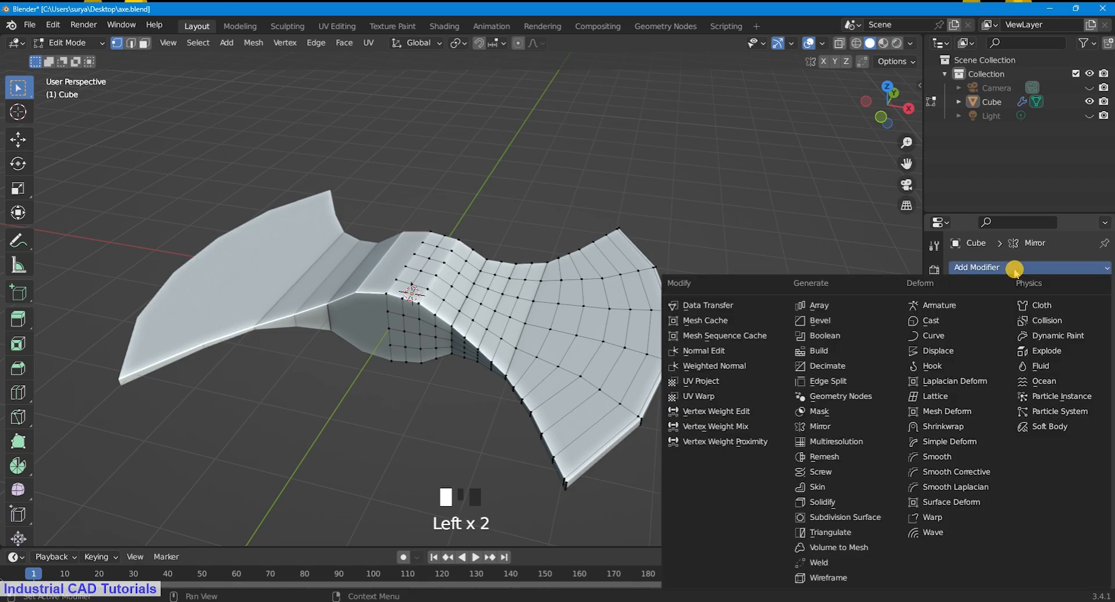
pyautogui.click(848, 517)
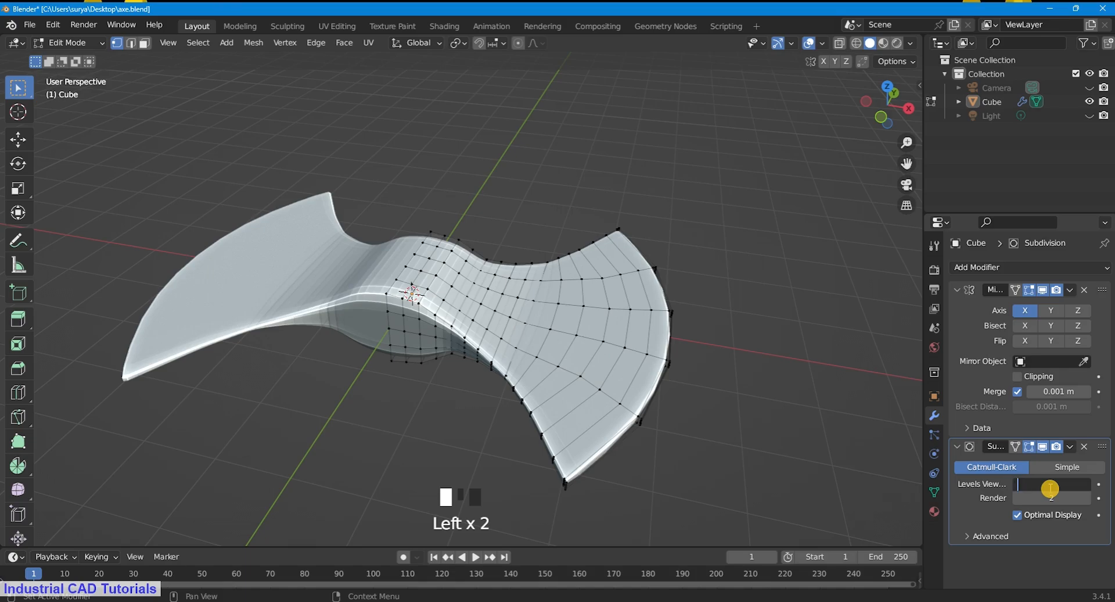
pyautogui.press('Return')
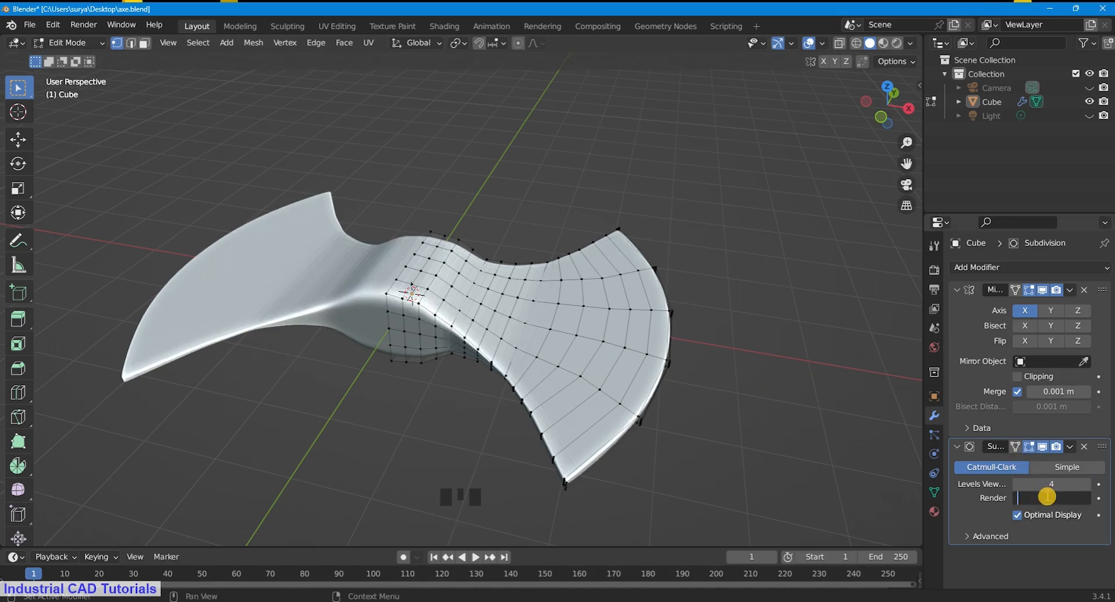
# Step: Inspect the smoothed axe head from several angles in Object Mode and Edit Mode
pyautogui.click(66, 43)
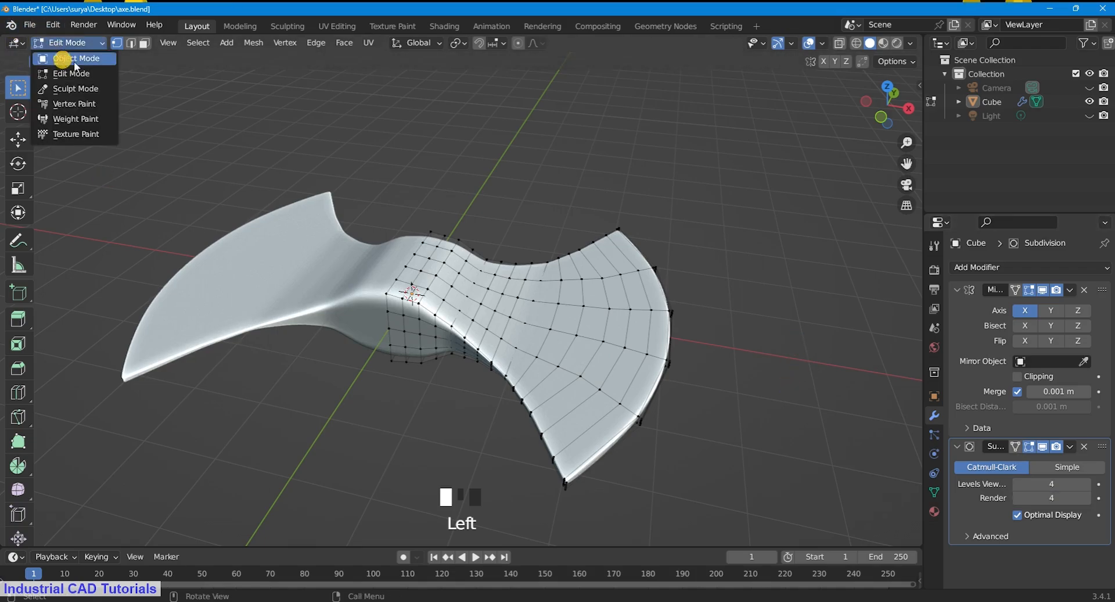
pyautogui.click(74, 62)
pyautogui.scroll(-2, 888, 110)
pyautogui.scroll(2, 887, 107)
pyautogui.moveTo(887, 107)
pyautogui.mouseDown()
pyautogui.moveTo(886, 503)
pyautogui.moveTo(886, 87)
pyautogui.moveTo(781, 109)
pyautogui.moveTo(762, 149)
pyautogui.moveTo(866, 145)
pyautogui.moveTo(875, 80)
pyautogui.moveTo(920, 102)
pyautogui.moveTo(878, 114)
pyautogui.moveTo(890, 113)
pyautogui.mouseUp()
pyautogui.click(67, 42)
pyautogui.click(79, 72)
pyautogui.scroll(-3, 883, 108)
pyautogui.click(66, 42)
pyautogui.click(74, 60)
pyautogui.scroll(2, 883, 107)
pyautogui.scroll(2, 878, 114)
pyautogui.scroll(-1, 878, 113)
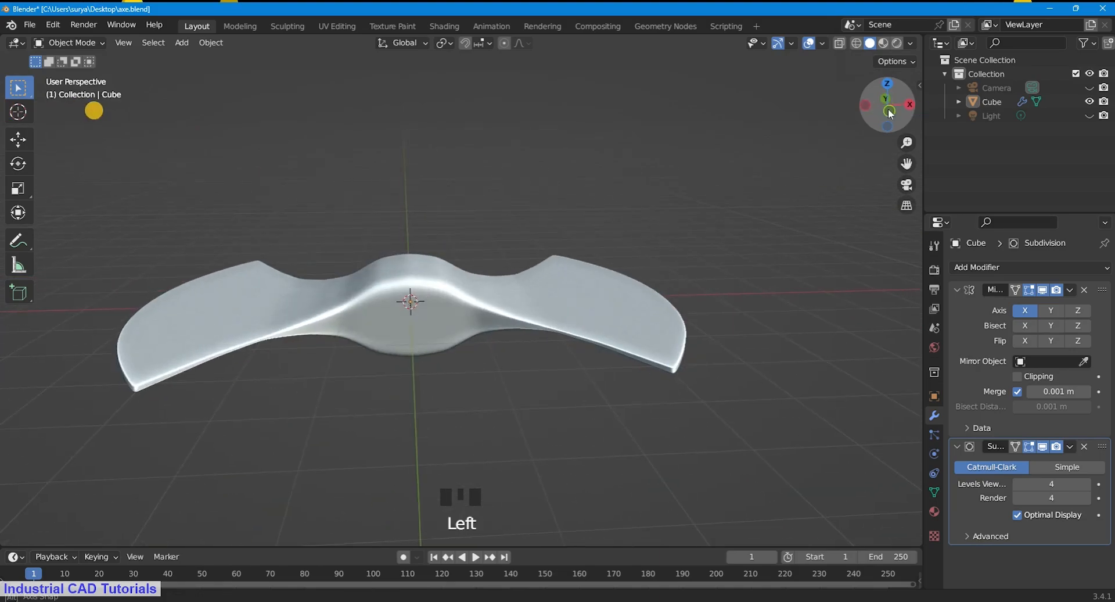
# Step: Enter Edit Mode on the axe head and select all vertices along the blade's cutting edge
pyautogui.click(445, 291)
pyautogui.click(89, 45)
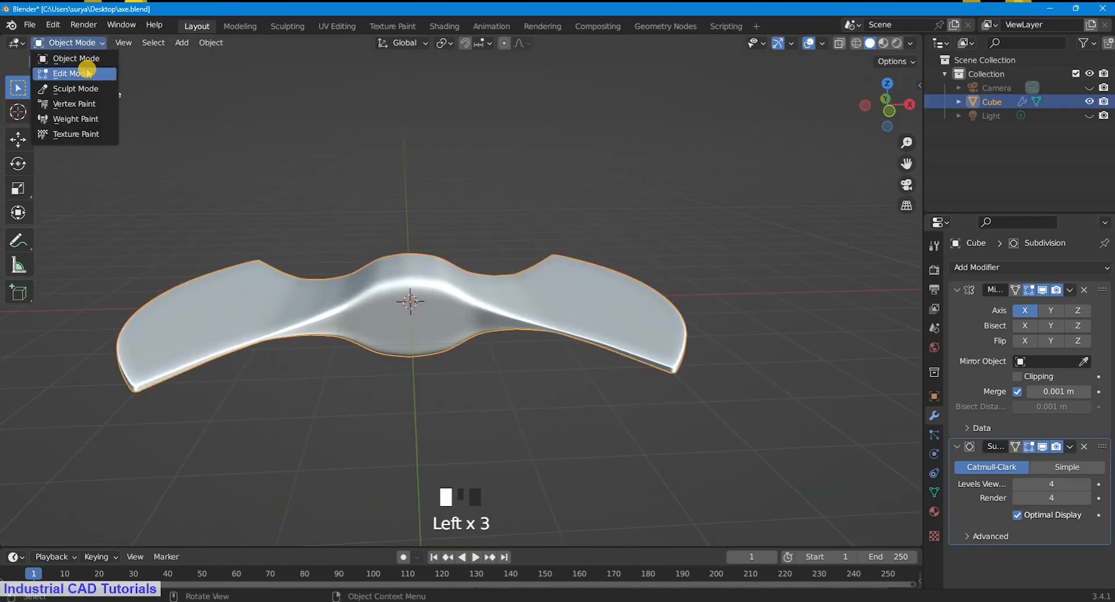
pyautogui.click(87, 73)
pyautogui.scroll(-2, 888, 107)
pyautogui.moveTo(888, 107)
pyautogui.mouseDown()
pyautogui.moveTo(830, 255)
pyautogui.moveTo(831, 115)
pyautogui.moveTo(903, 110)
pyautogui.moveTo(87, 117)
pyautogui.moveTo(883, 98)
pyautogui.mouseUp()
pyautogui.scroll(2, 871, 117)
pyautogui.scroll(-2, 871, 114)
pyautogui.scroll(3, 884, 110)
pyautogui.scroll(-1, 882, 96)
pyautogui.keyDown('shift'); pyautogui.moveTo(623, 400); pyautogui.dragTo(620, 353); pyautogui.keyUp('shift')
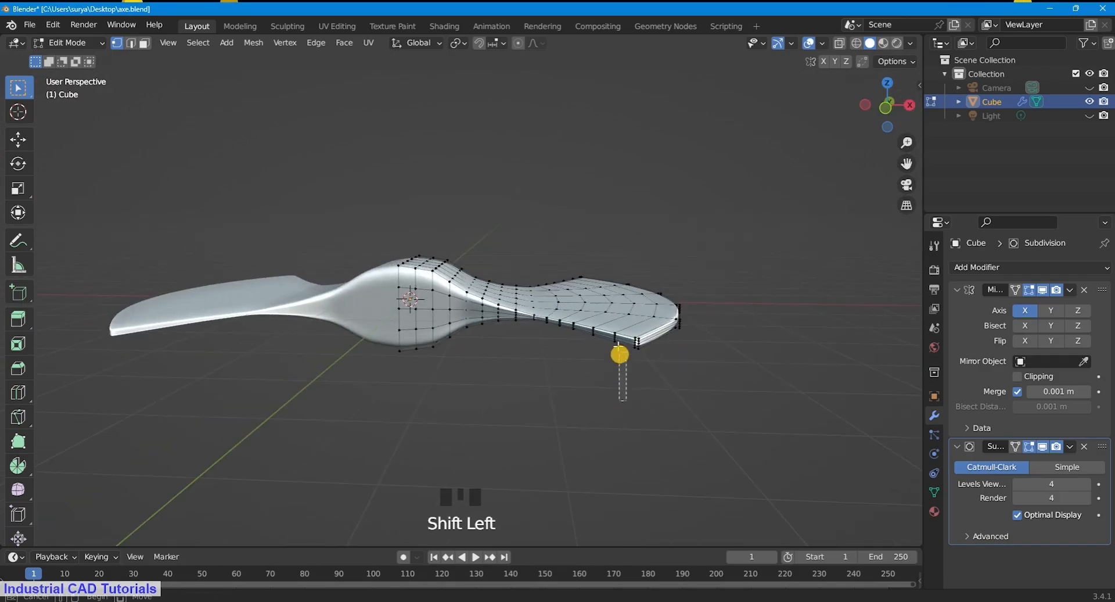
pyautogui.keyDown('shift'); pyautogui.click(673, 299); pyautogui.keyUp('shift')
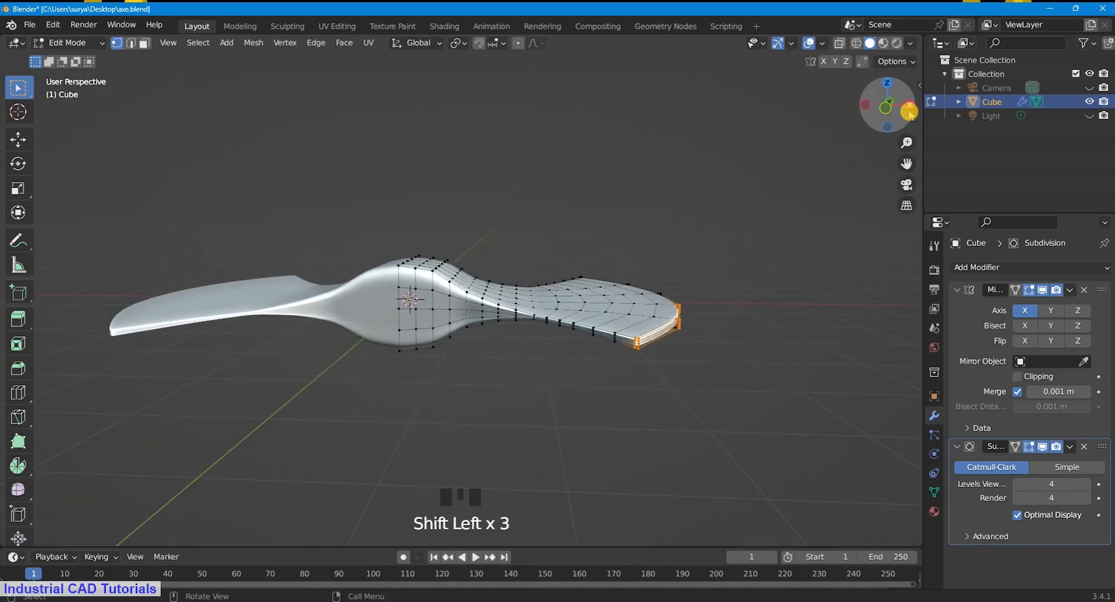
pyautogui.moveTo(890, 110); pyautogui.dragTo(866, 106)
pyautogui.keyDown('shift'); pyautogui.moveTo(739, 370); pyautogui.dragTo(701, 275); pyautogui.keyUp('shift')
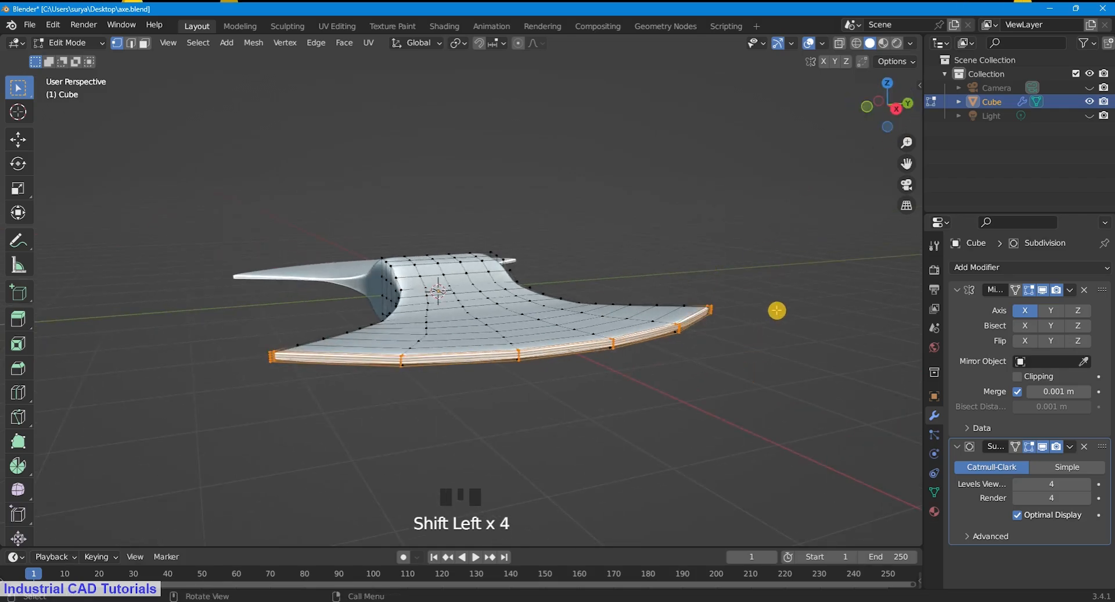
# Step: Scale the cutting-edge vertices down along Z and review the thinned blade in Object Mode
pyautogui.press('s')
pyautogui.press('z')
pyautogui.press('x')
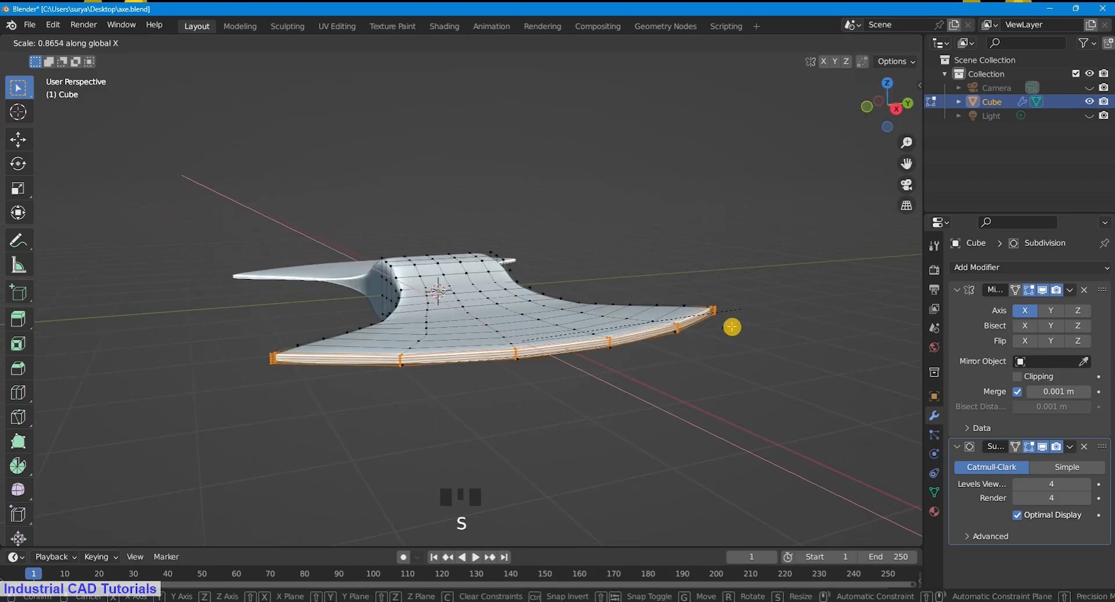
pyautogui.press('y')
pyautogui.press('z')
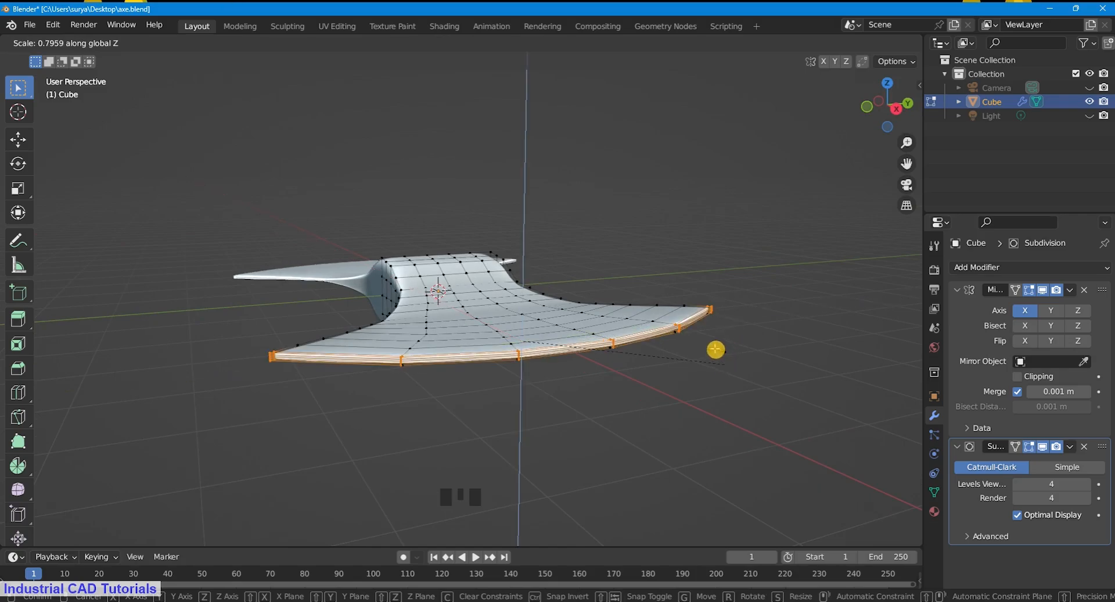
pyautogui.click(669, 330)
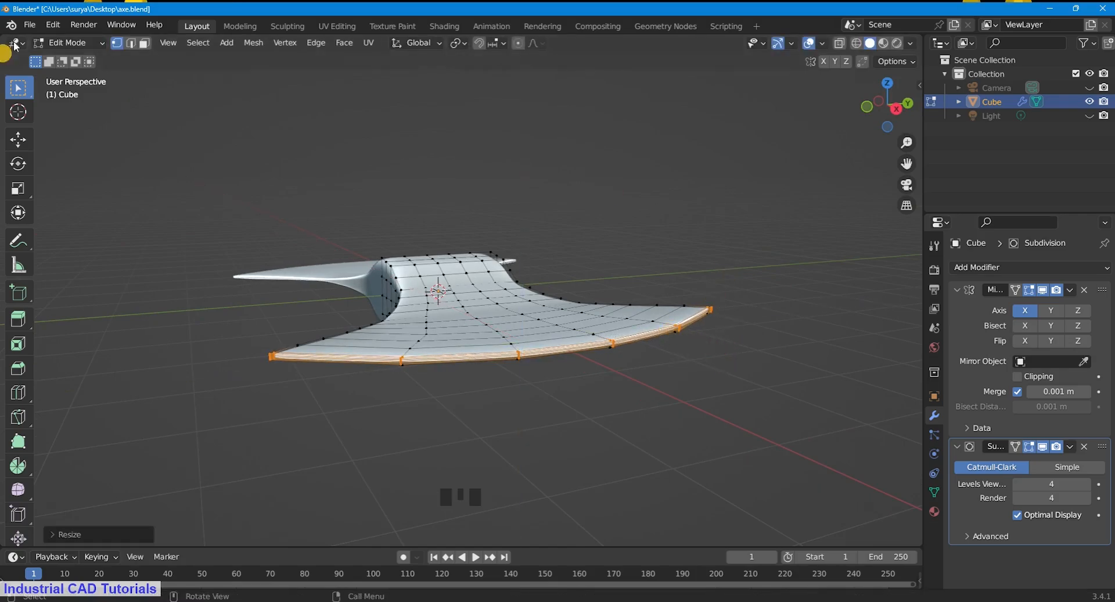
pyautogui.click(66, 42)
pyautogui.click(70, 55)
pyautogui.scroll(1, 796, 141)
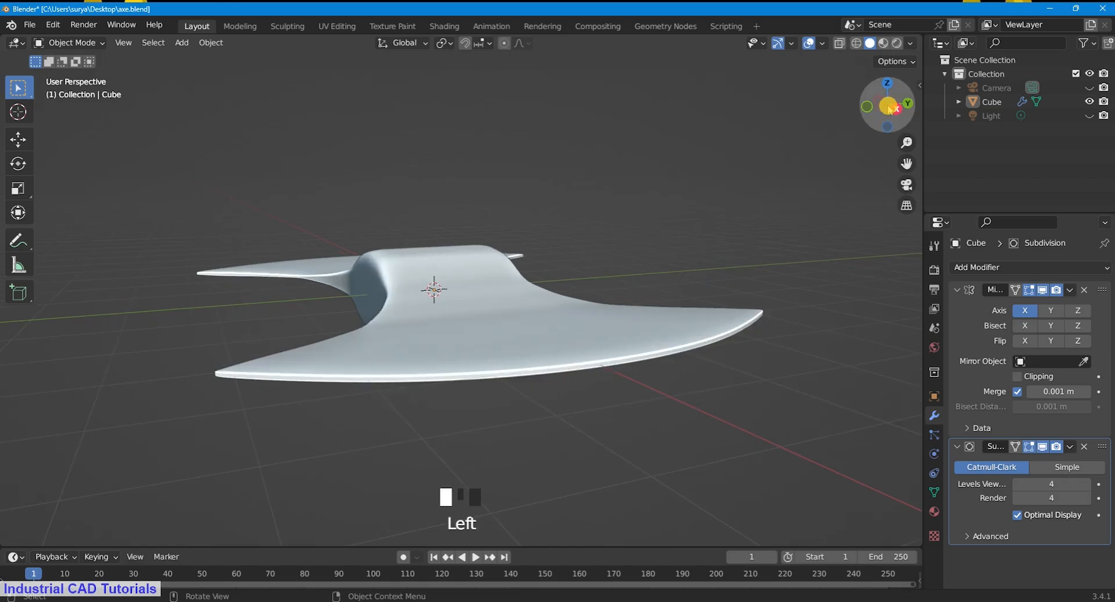
pyautogui.moveTo(889, 107); pyautogui.dragTo(913, 120)
pyautogui.scroll(-3, 889, 106)
pyautogui.scroll(2, 453, 219)
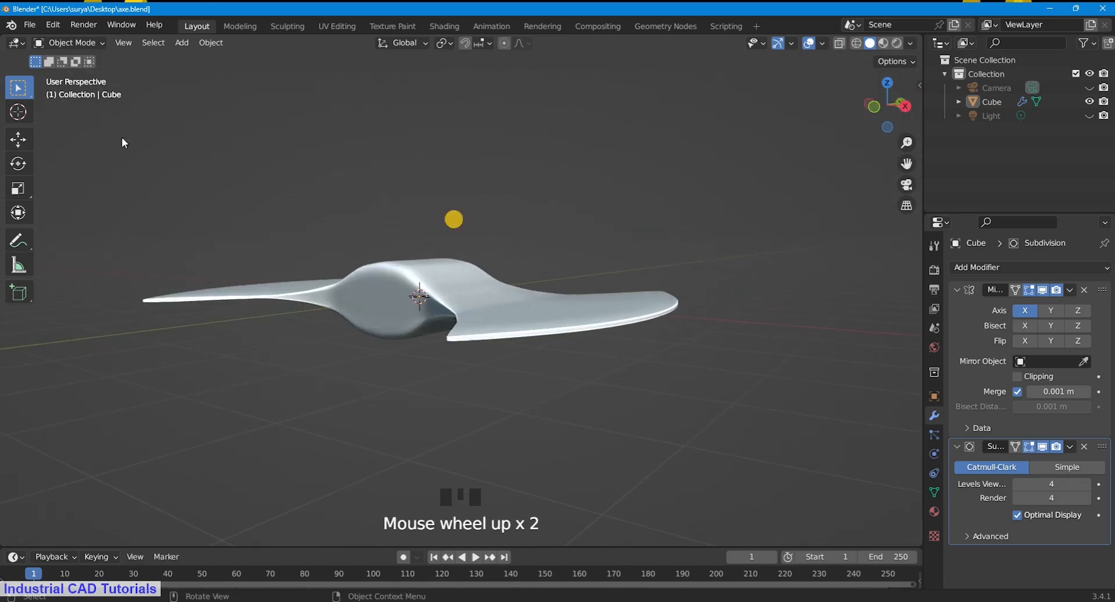
# Step: In Edit Mode, scale the vertices at the blade's near corner to about 0.64 along Z and merge them
pyautogui.click(67, 43)
pyautogui.click(70, 68)
pyautogui.scroll(1, 406, 391)
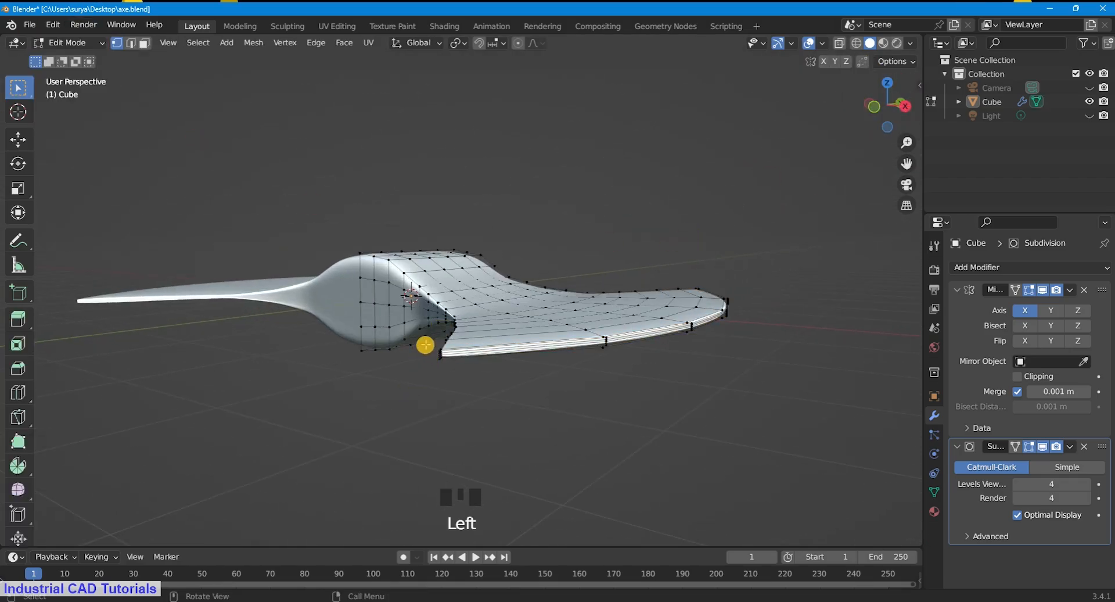
pyautogui.press('s')
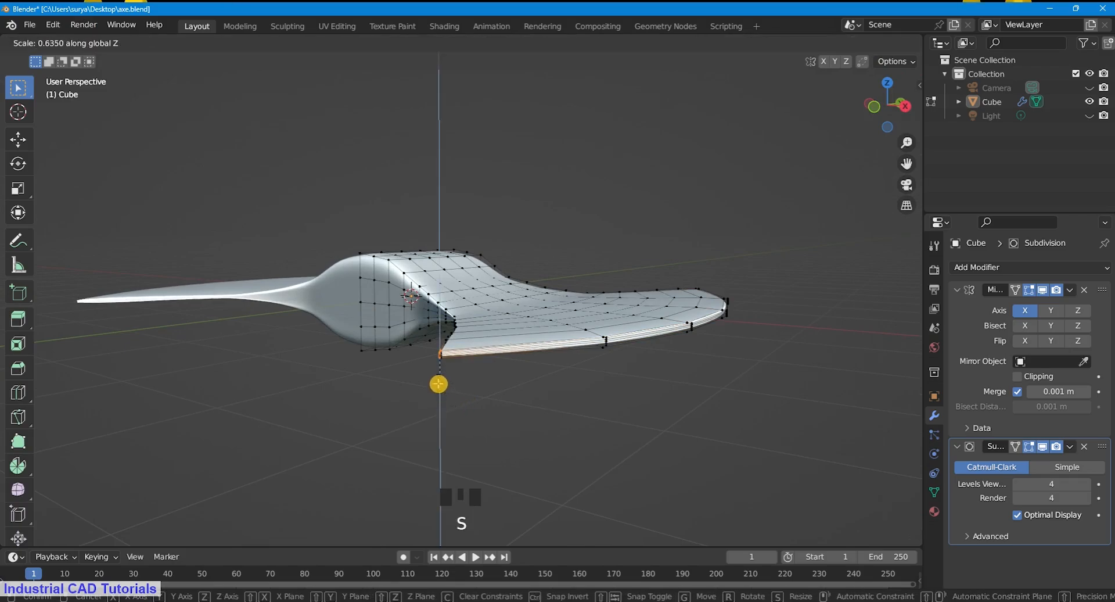
pyautogui.click(437, 383)
pyautogui.scroll(1, 460, 361)
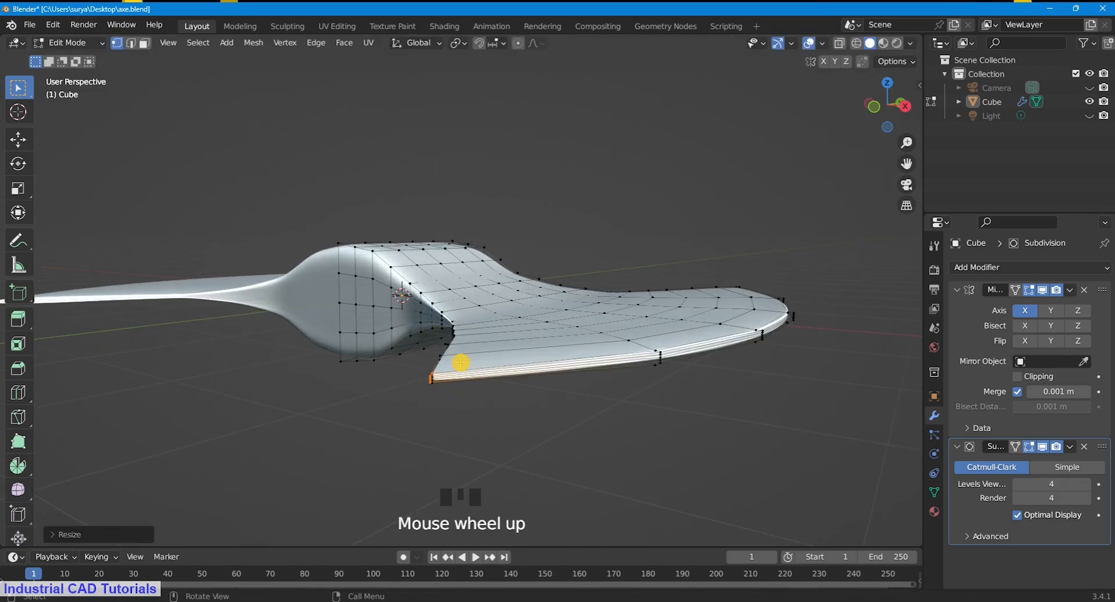
pyautogui.press('m')
pyautogui.click(463, 360)
pyautogui.scroll(1, 921, 110)
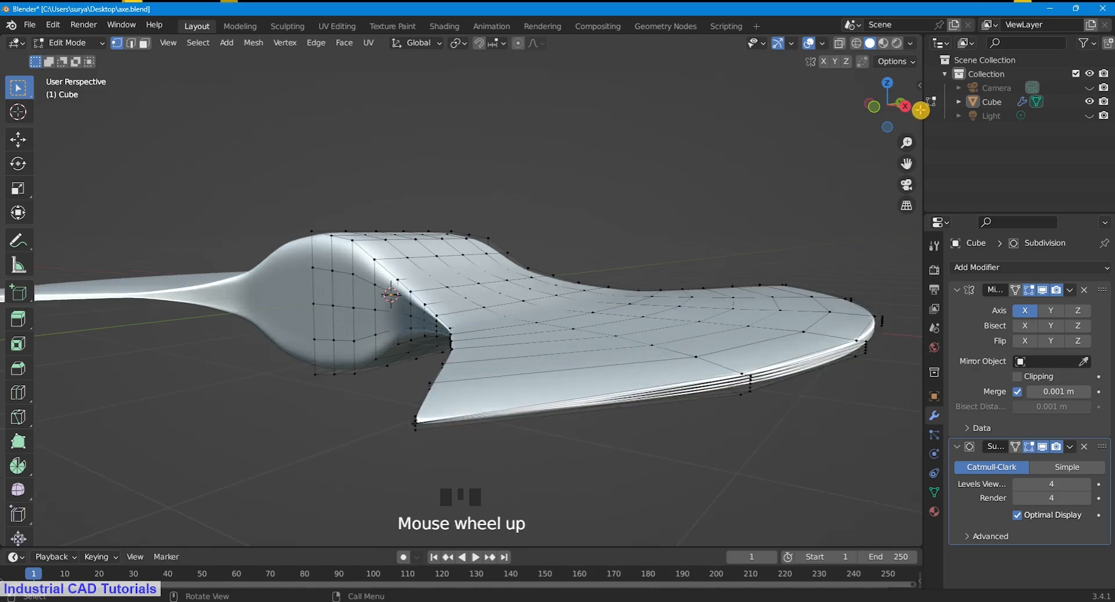
# Step: Select the vertices at the blade's opposite corner and merge them into a sharp tip
pyautogui.moveTo(904, 111); pyautogui.dragTo(871, 111)
pyautogui.scroll(2, 583, 296)
pyautogui.moveTo(617, 382); pyautogui.dragTo(602, 352)
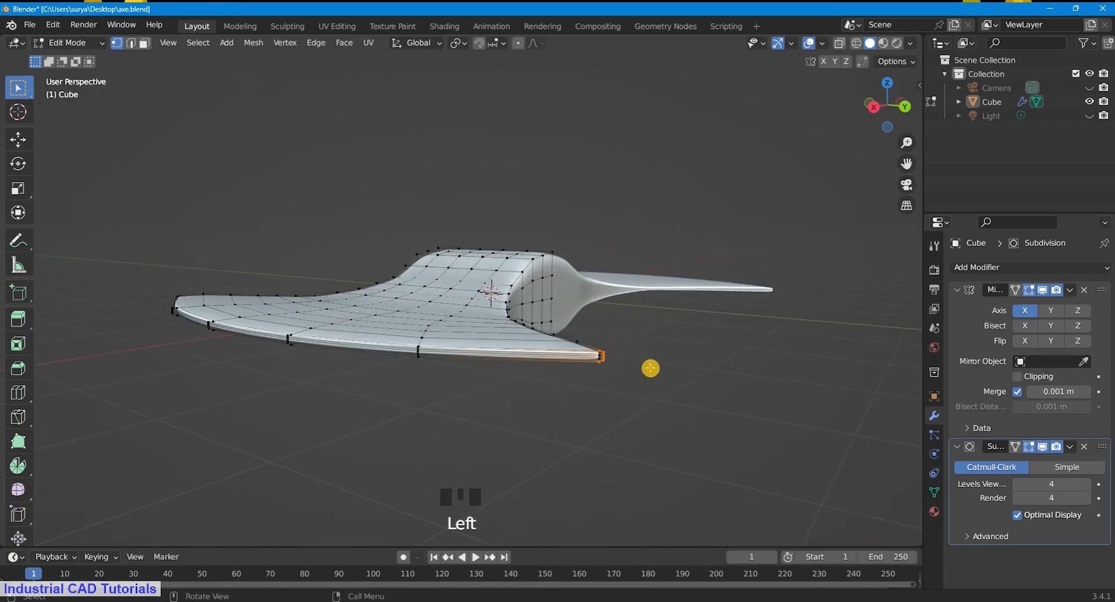
pyautogui.press('m')
pyautogui.click(688, 341)
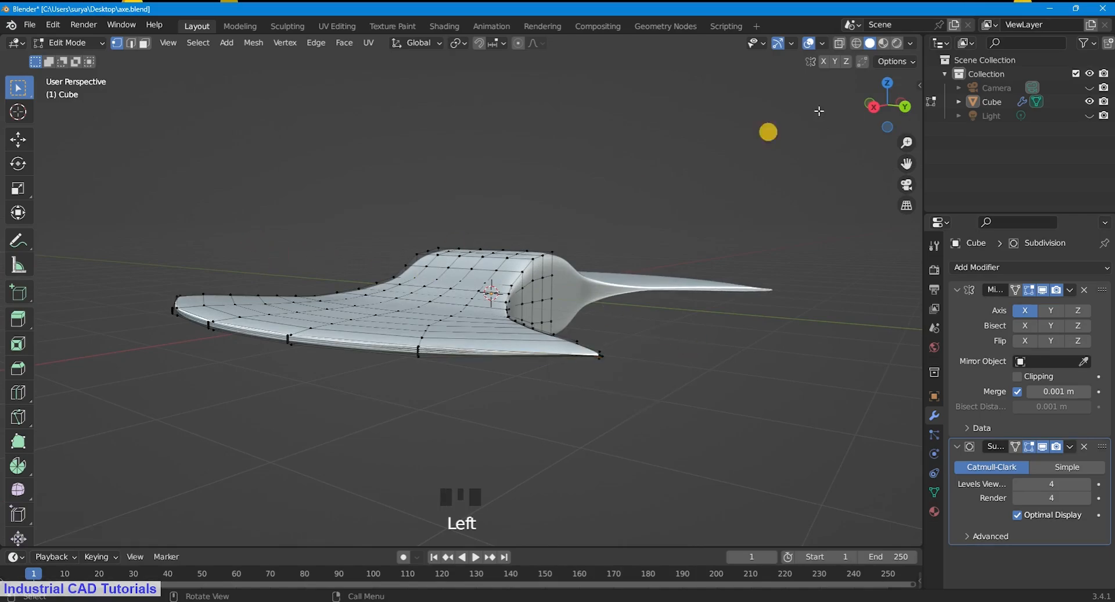
pyautogui.moveTo(874, 106); pyautogui.dragTo(739, 142)
# Step: Return to Object Mode, bring the whole double-bladed axe head into view, and select it
pyautogui.click(67, 42)
pyautogui.click(87, 55)
pyautogui.scroll(-4, 739, 141)
pyautogui.moveTo(887, 105); pyautogui.dragTo(473, 343)
pyautogui.click(558, 304)
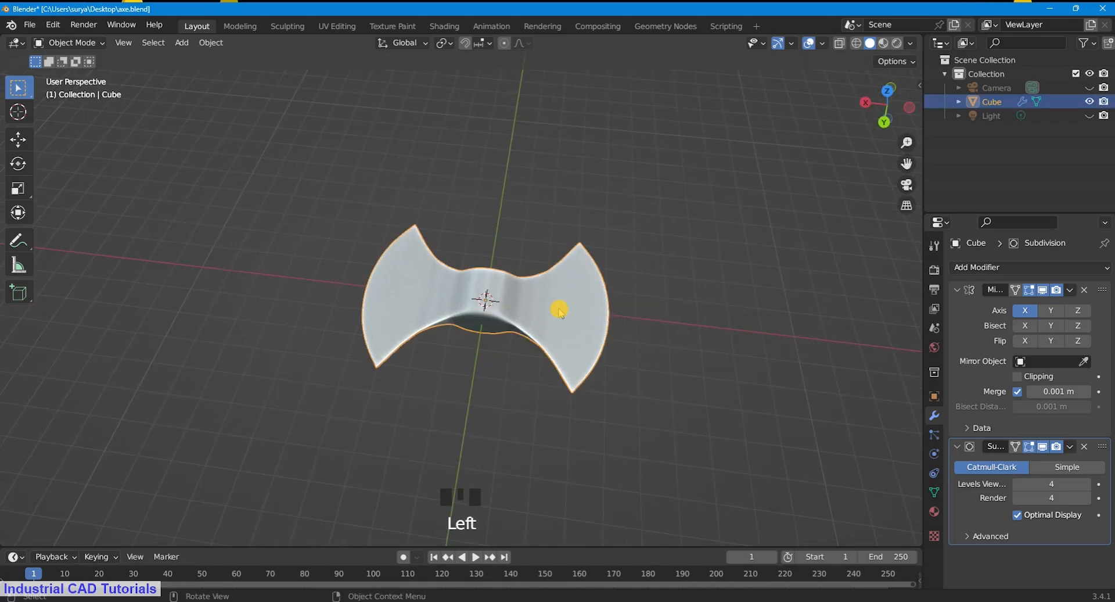
# Step: Scale the whole axe head to about 1.1 along the Y axis
pyautogui.press('s')
pyautogui.rightClick(562, 309)
pyautogui.press('s')
pyautogui.press('y')
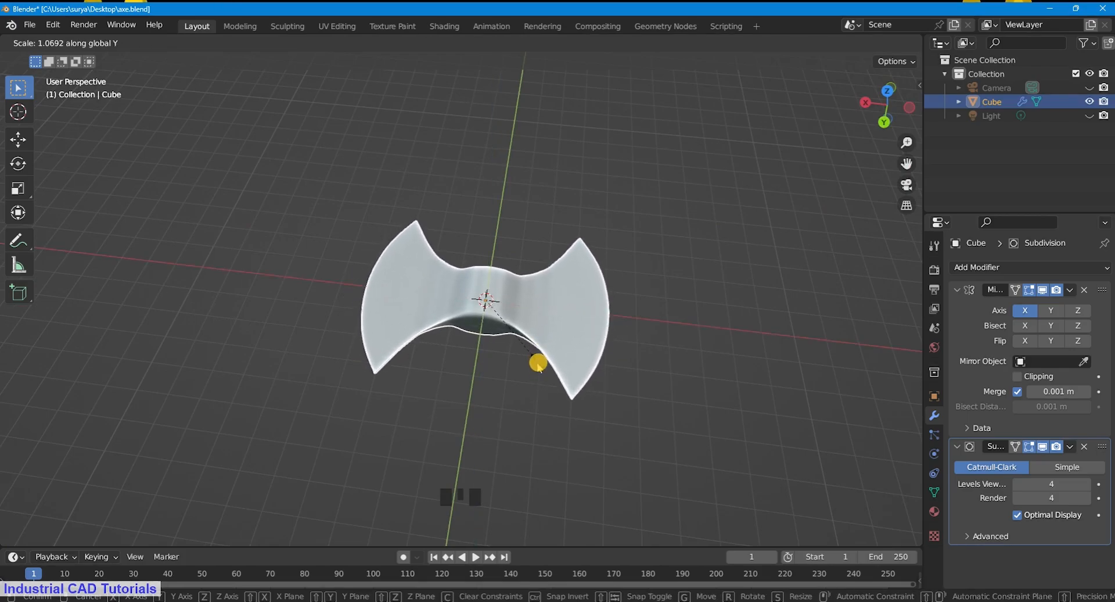
pyautogui.click(534, 370)
# Step: In Edit Mode, delete the centre face on the thick hub's positive-Y side to open a handle socket
pyautogui.scroll(2, 488, 299)
pyautogui.moveTo(887, 106)
pyautogui.mouseDown()
pyautogui.moveTo(874, 105)
pyautogui.moveTo(914, 128)
pyautogui.moveTo(901, 158)
pyautogui.moveTo(885, 144)
pyautogui.moveTo(901, 106)
pyautogui.mouseUp()
pyautogui.scroll(-2, 875, 106)
pyautogui.scroll(2, 876, 105)
pyautogui.click(71, 44)
pyautogui.click(83, 77)
pyautogui.scroll(3, 813, 186)
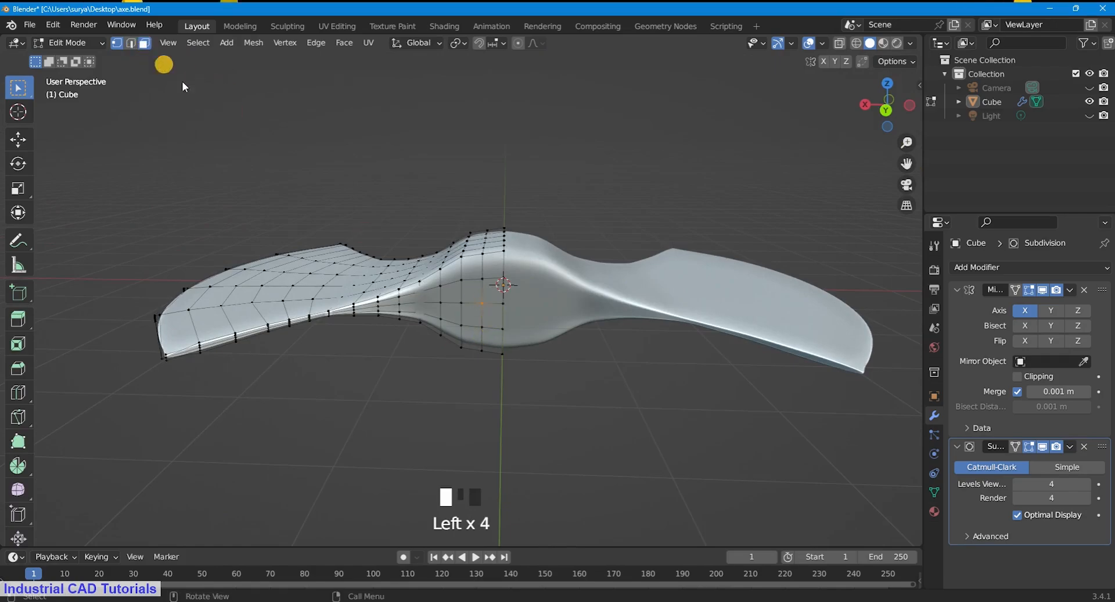
pyautogui.press('x')
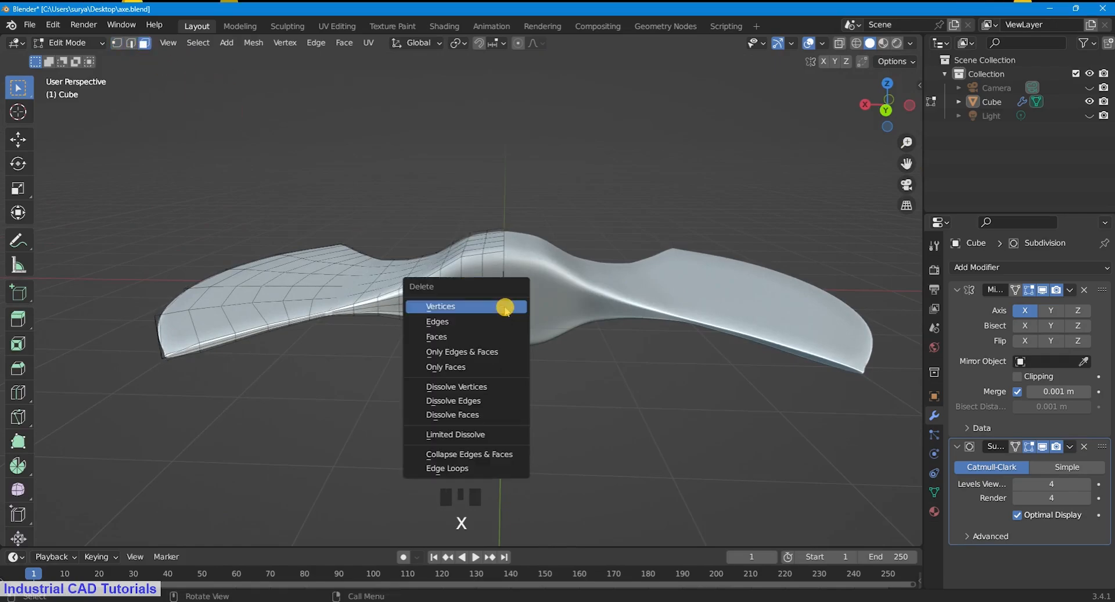
pyautogui.click(490, 336)
# Step: Delete the matching centre face on the hub's negative-Y side so the socket passes through, and return to Object Mode
pyautogui.scroll(-2, 547, 281)
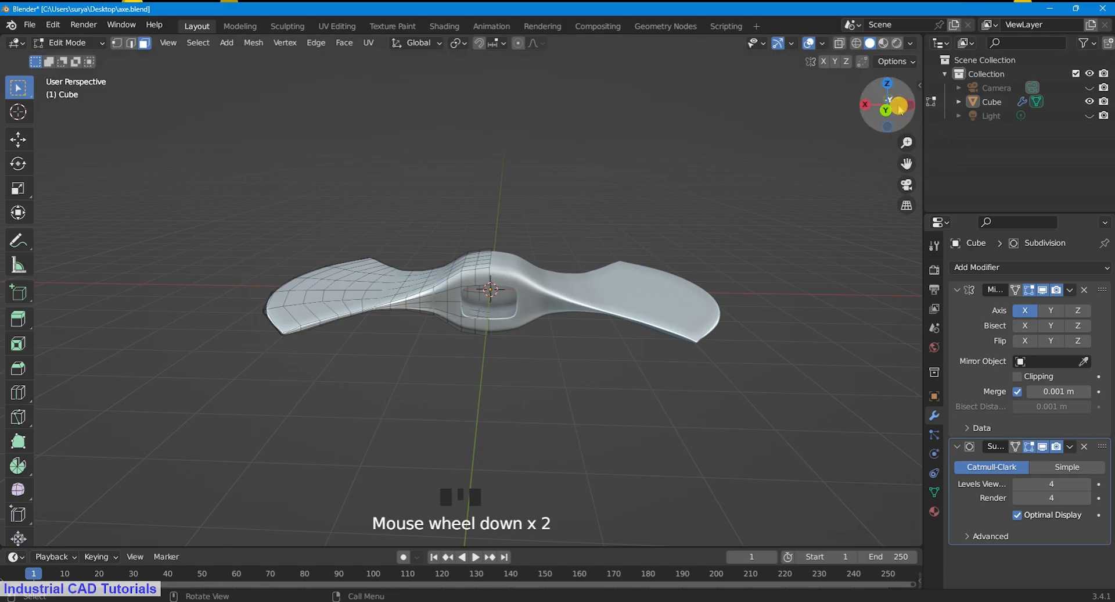
pyautogui.moveTo(899, 107); pyautogui.dragTo(842, 126)
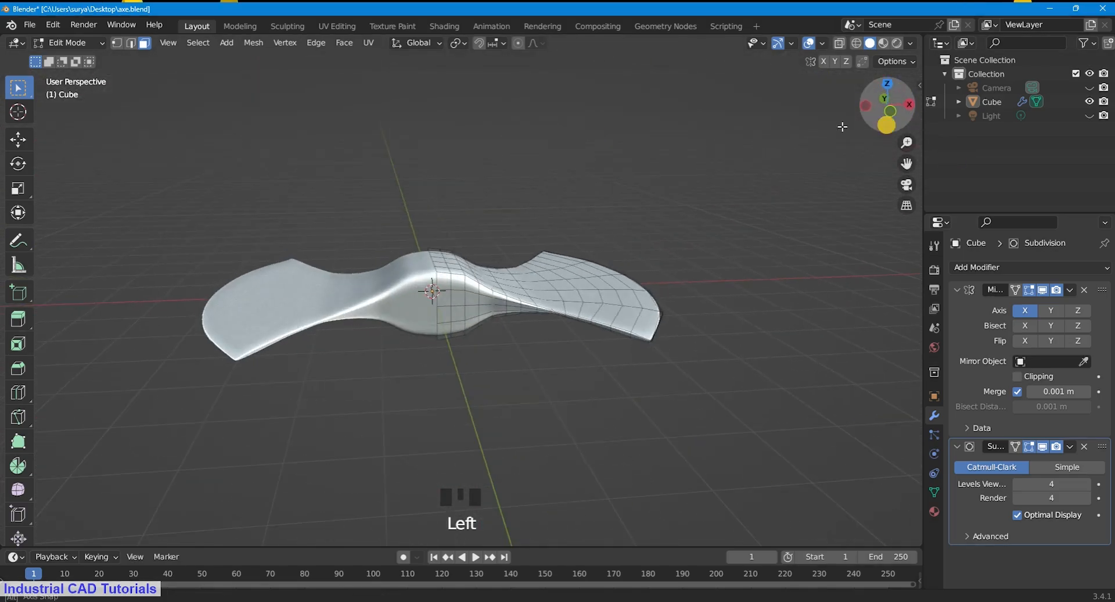
pyautogui.scroll(2, 462, 313)
pyautogui.press('x')
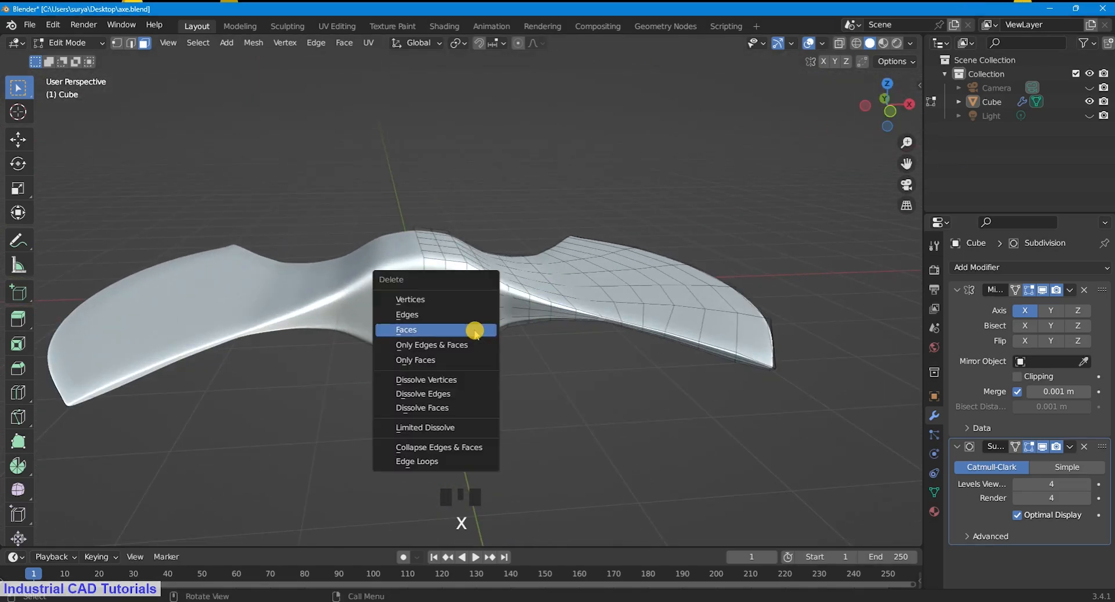
pyautogui.click(473, 326)
pyautogui.click(68, 43)
pyautogui.click(64, 57)
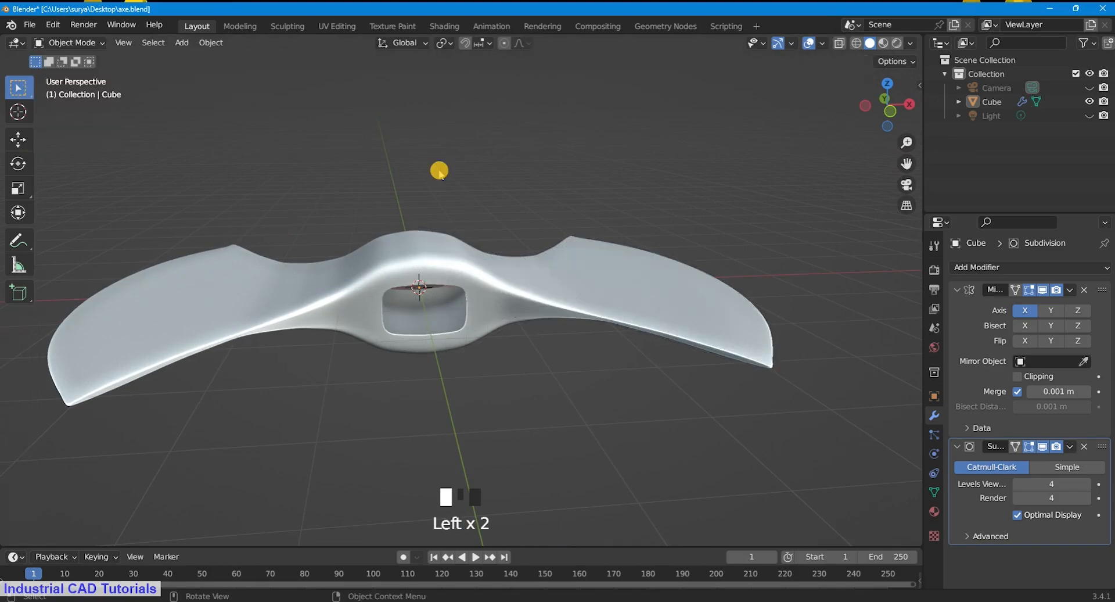
# Step: Add a mesh cylinder at the centre of the axe head
pyautogui.scroll(-4, 438, 169)
pyautogui.moveTo(886, 137); pyautogui.dragTo(850, 150)
pyautogui.scroll(4, 884, 110)
pyautogui.scroll(-4, 883, 115)
pyautogui.scroll(-2, 847, 152)
pyautogui.scroll(2, 813, 174)
pyautogui.hotkey('shift', 's')
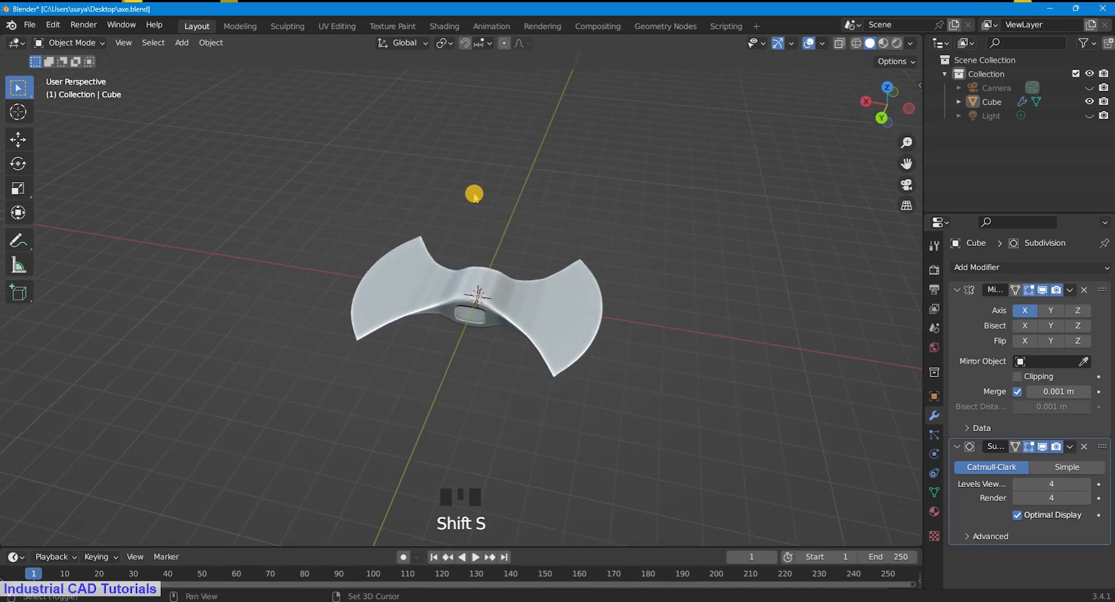
pyautogui.hotkey('shift', 'a')
pyautogui.moveTo(474, 194)
pyautogui.click(536, 262)
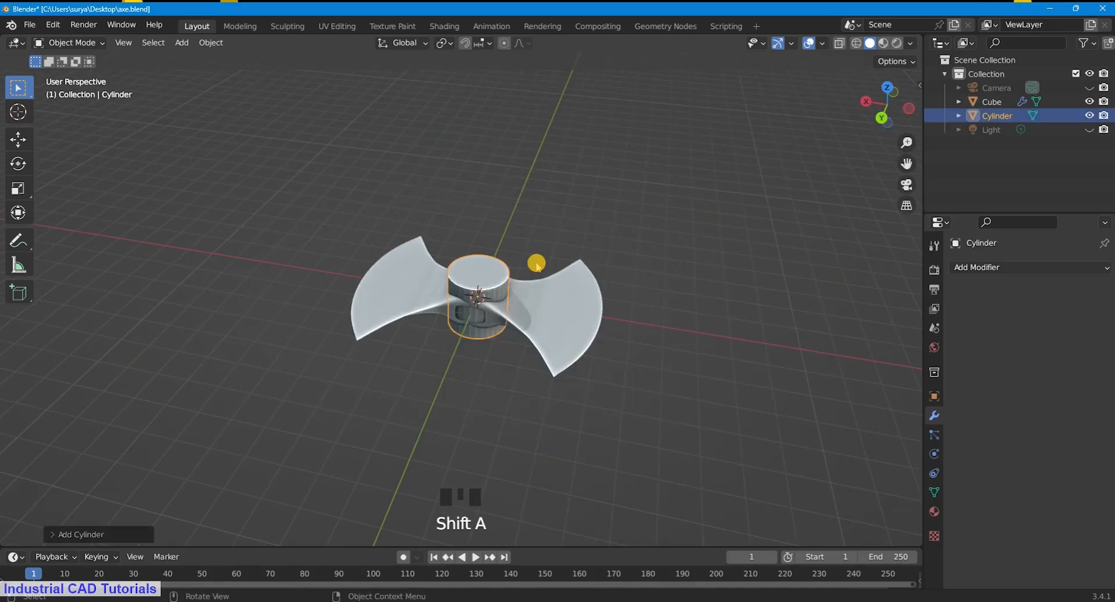
# Step: Try rotating the cylinder about X and moving it along X in the top view
pyautogui.scroll(2, 530, 267)
pyautogui.press('r')
pyautogui.press('x')
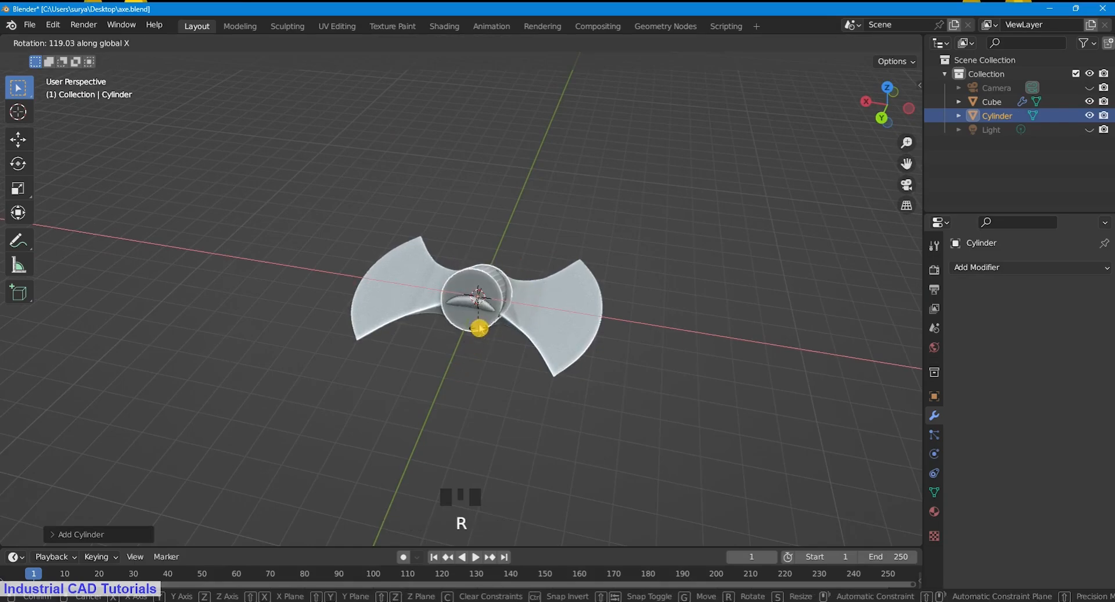
pyautogui.click(624, 257)
pyautogui.press('KP_7')
pyautogui.scroll(2, 622, 249)
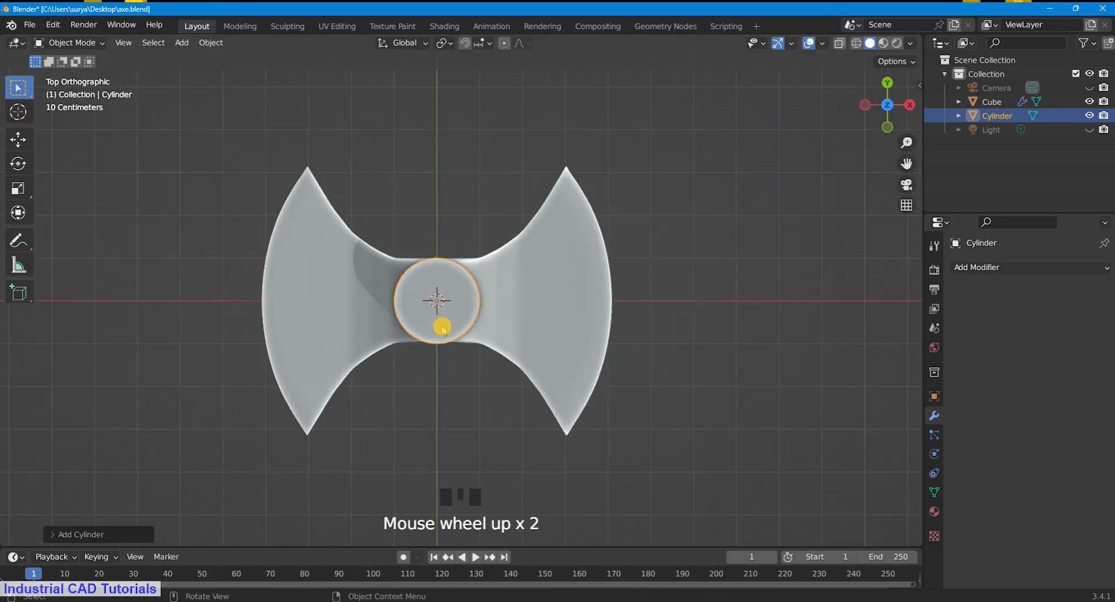
pyautogui.scroll(-1, 460, 336)
pyautogui.press('g')
pyautogui.press('x')
pyautogui.rightClick(463, 339)
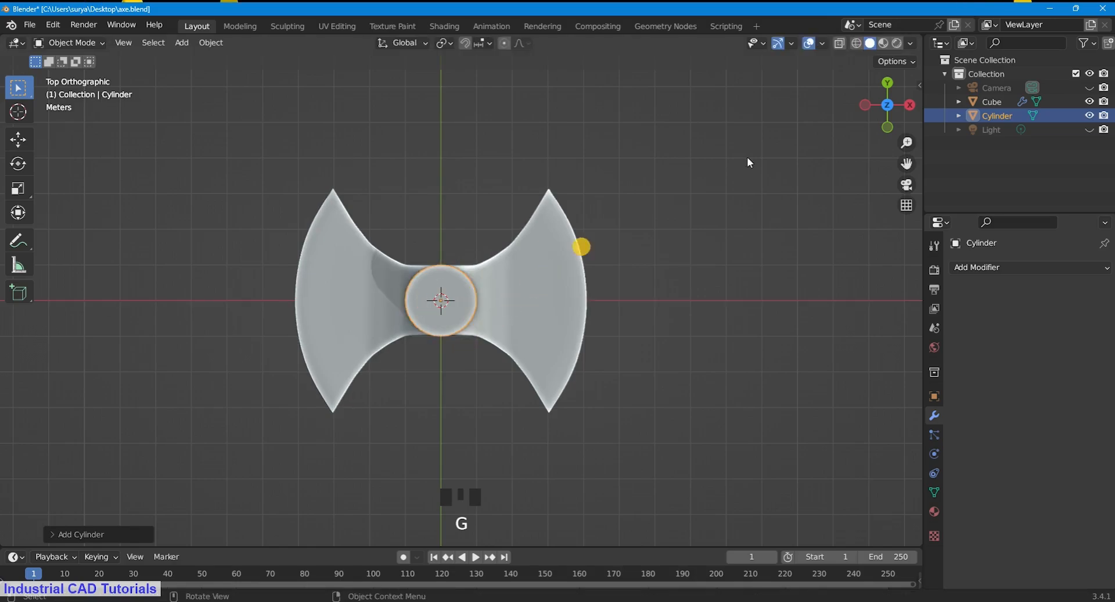
# Step: Rotate the cylinder so its axis runs through the socket, and scale it down to the opening's height
pyautogui.press('KP_1')
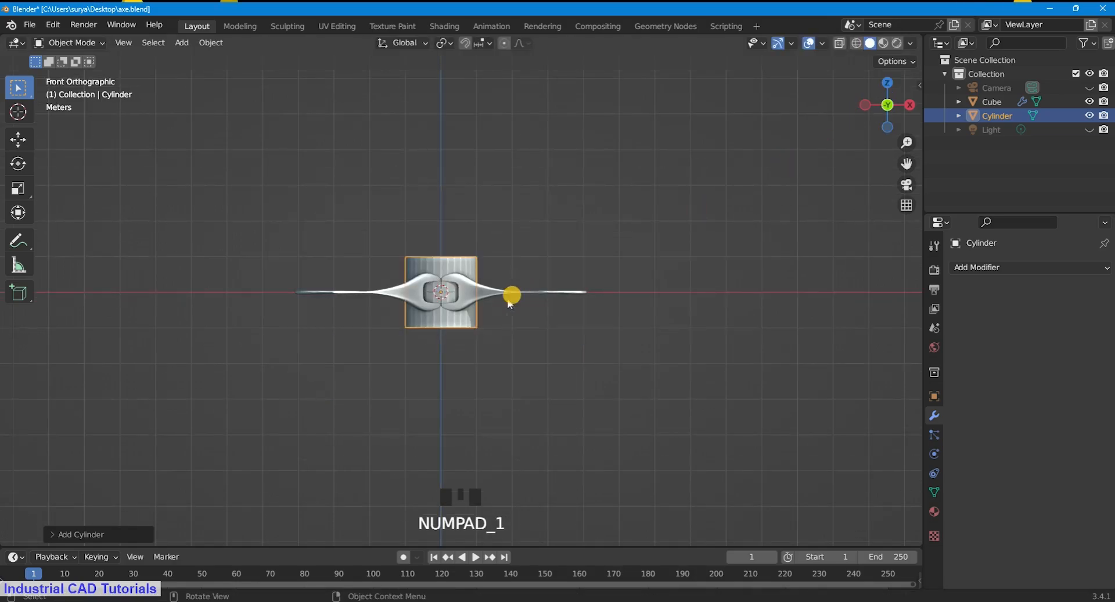
pyautogui.scroll(2, 509, 303)
pyautogui.press('r')
pyautogui.press('r')
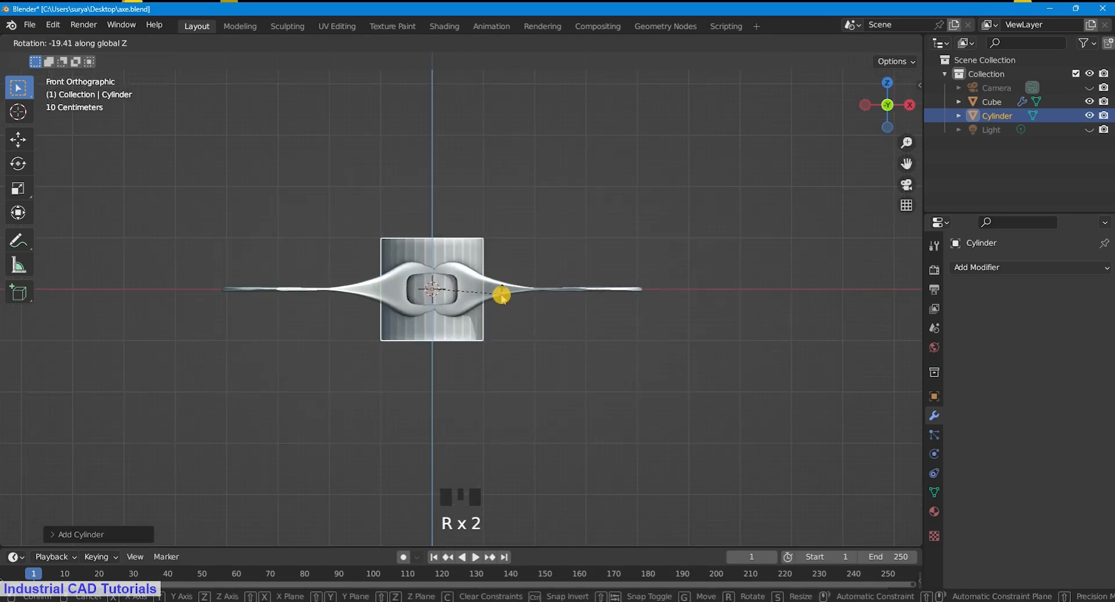
pyautogui.click(498, 266)
pyautogui.press('s')
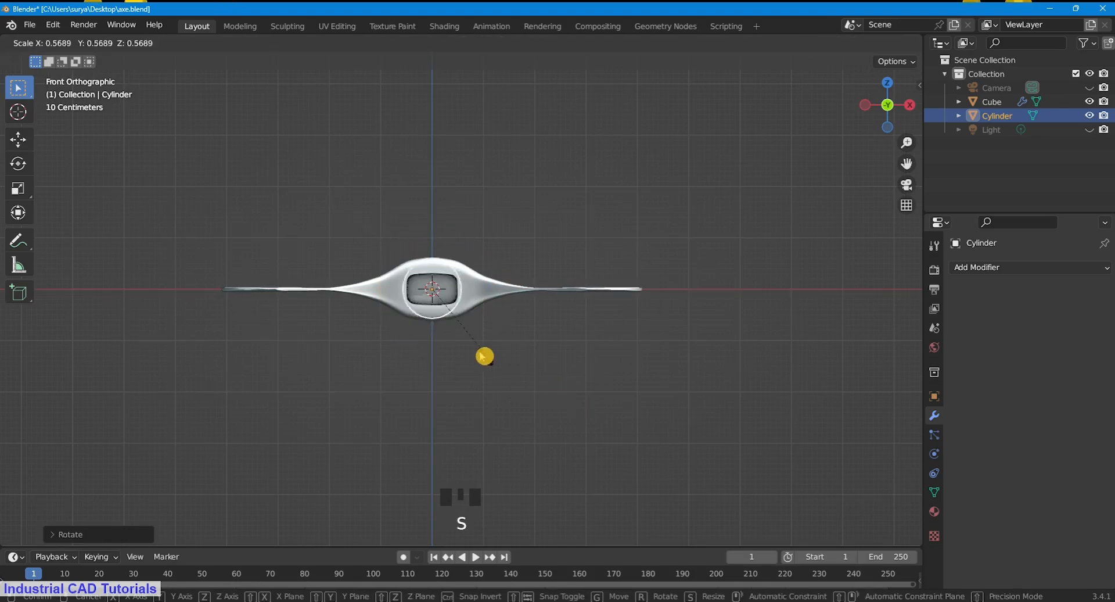
pyautogui.click(465, 343)
# Step: Check the cylinder's fit in the socket and delete the cylinder
pyautogui.scroll(3, 887, 108)
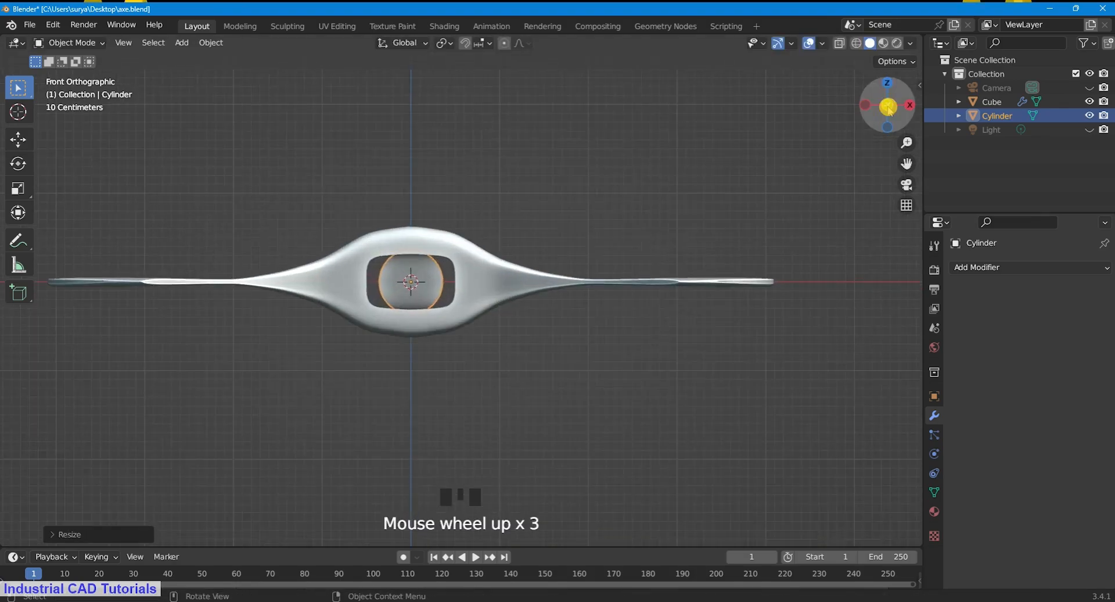
pyautogui.moveTo(888, 108)
pyautogui.mouseDown()
pyautogui.moveTo(905, 87)
pyautogui.moveTo(901, 100)
pyautogui.mouseUp()
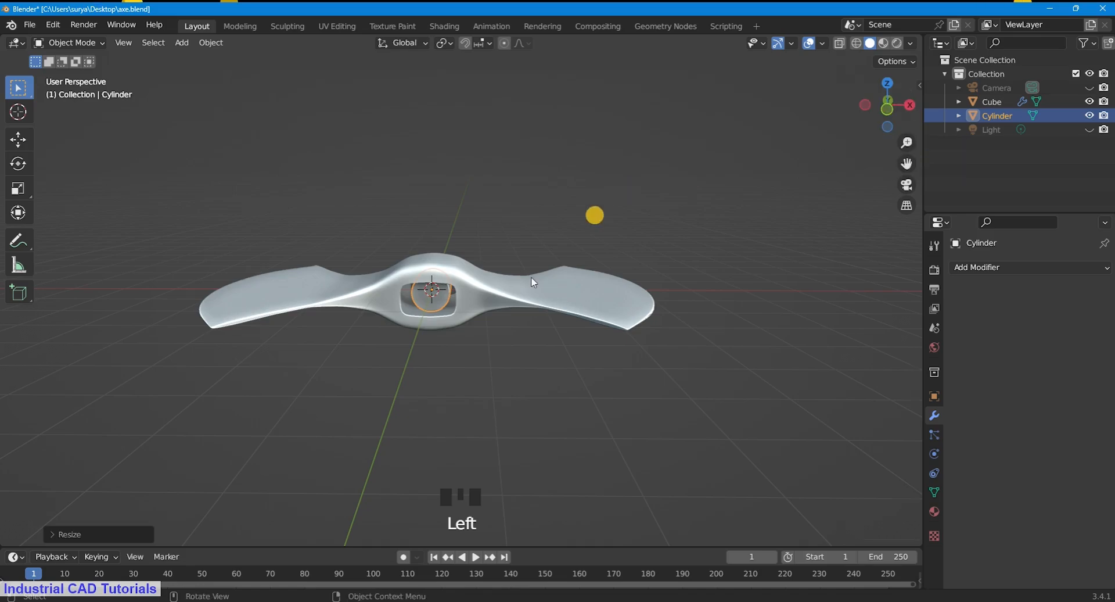
pyautogui.scroll(2, 581, 232)
pyautogui.press('x')
pyautogui.click(473, 320)
# Step: Add a mesh cube at the axe head's centre and scale it down to roughly the socket's height
pyautogui.hotkey('shift', 'a')
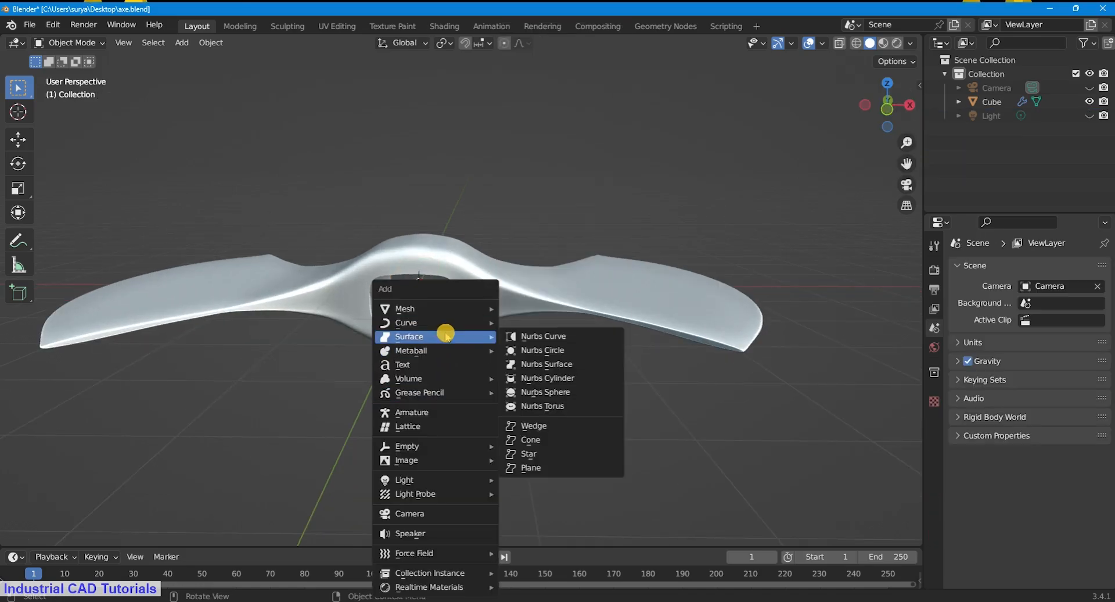
pyautogui.moveTo(456, 321)
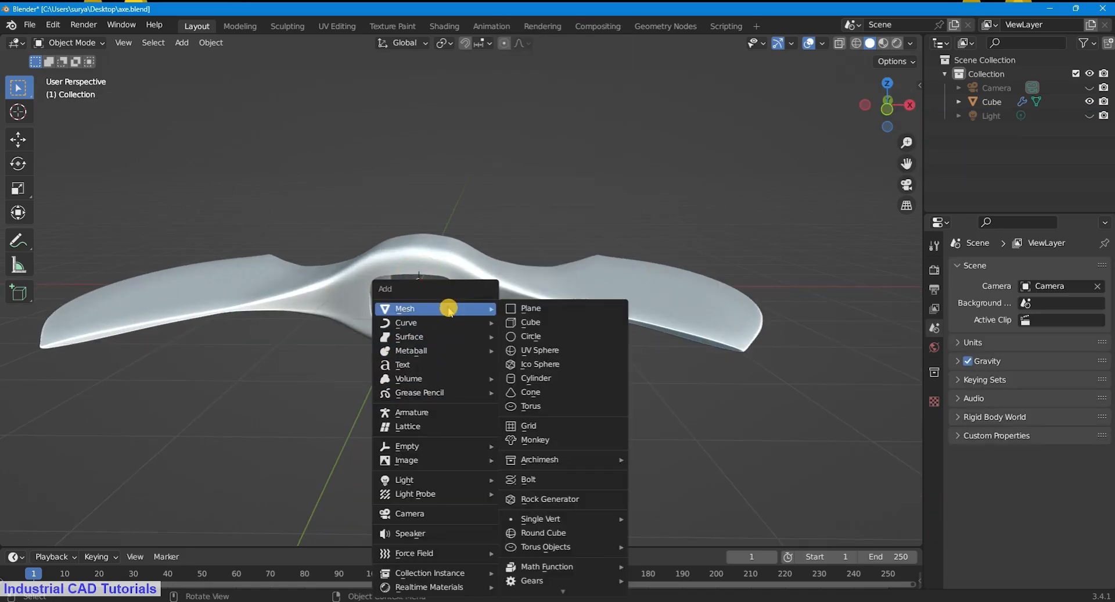
pyautogui.click(530, 322)
pyautogui.scroll(-2, 531, 314)
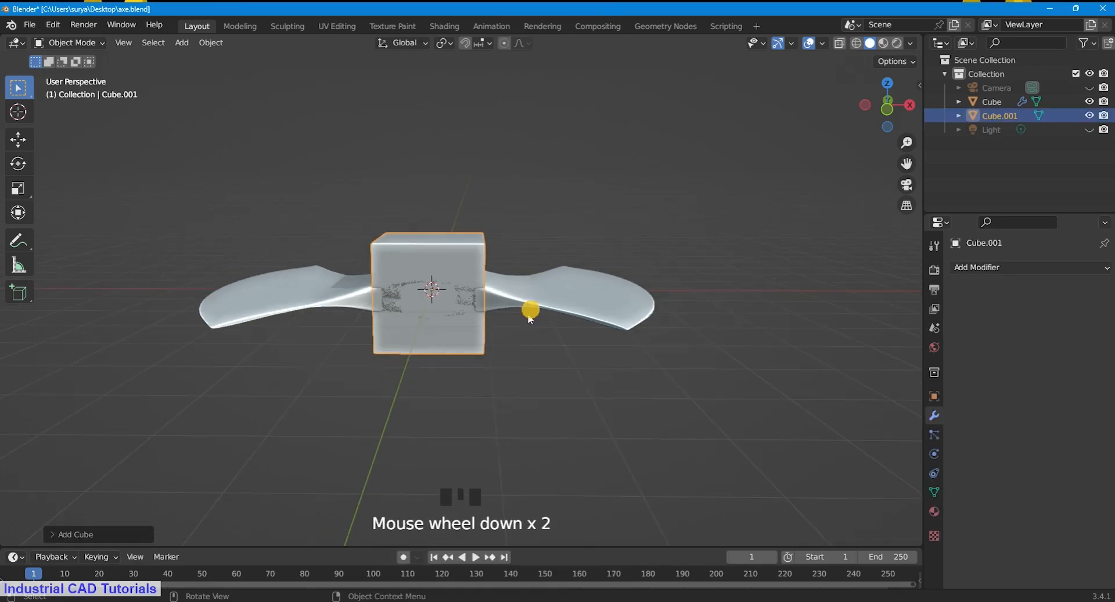
pyautogui.press('s')
pyautogui.click(455, 323)
# Step: In the front view, scale the cube to about 1.5 along X so it fills the socket's width
pyautogui.press('KP_1')
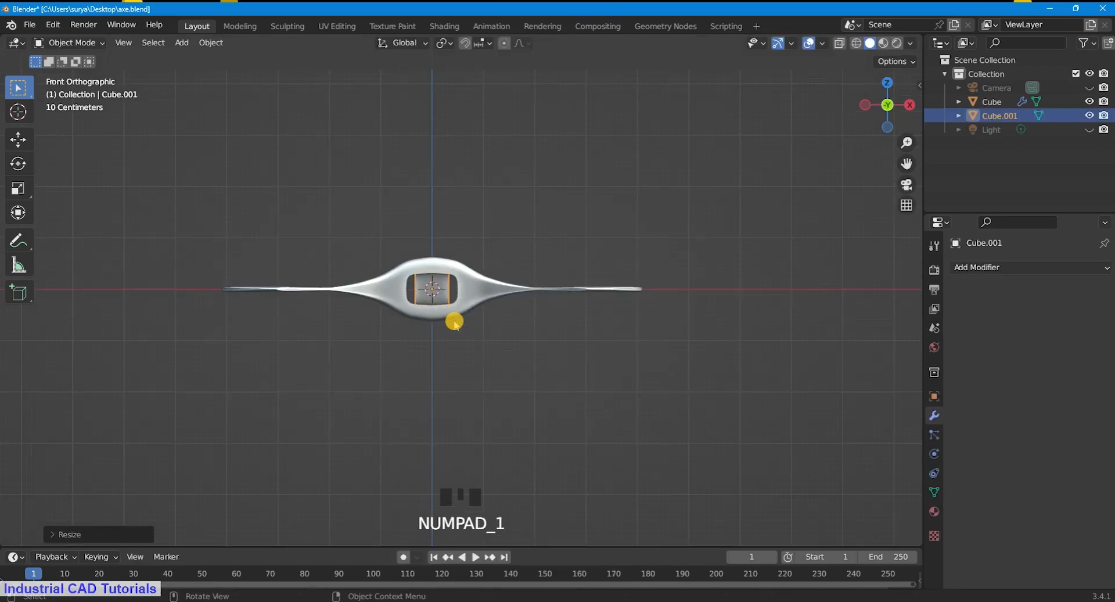
pyautogui.scroll(3, 438, 273)
pyautogui.press('s')
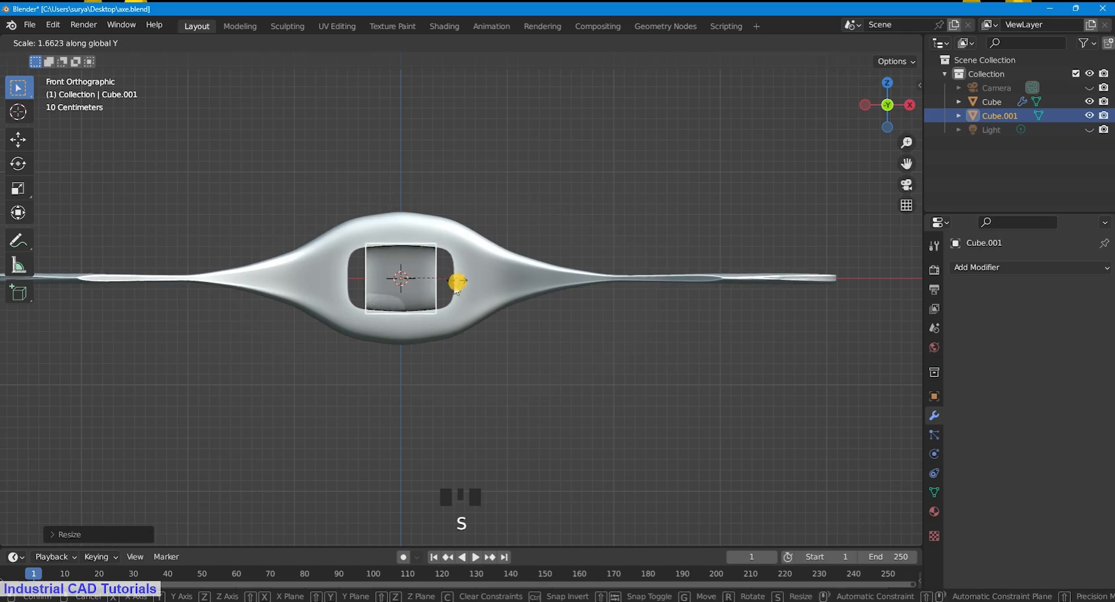
pyautogui.click(426, 304)
pyautogui.press('g')
pyautogui.press('x')
pyautogui.press('s')
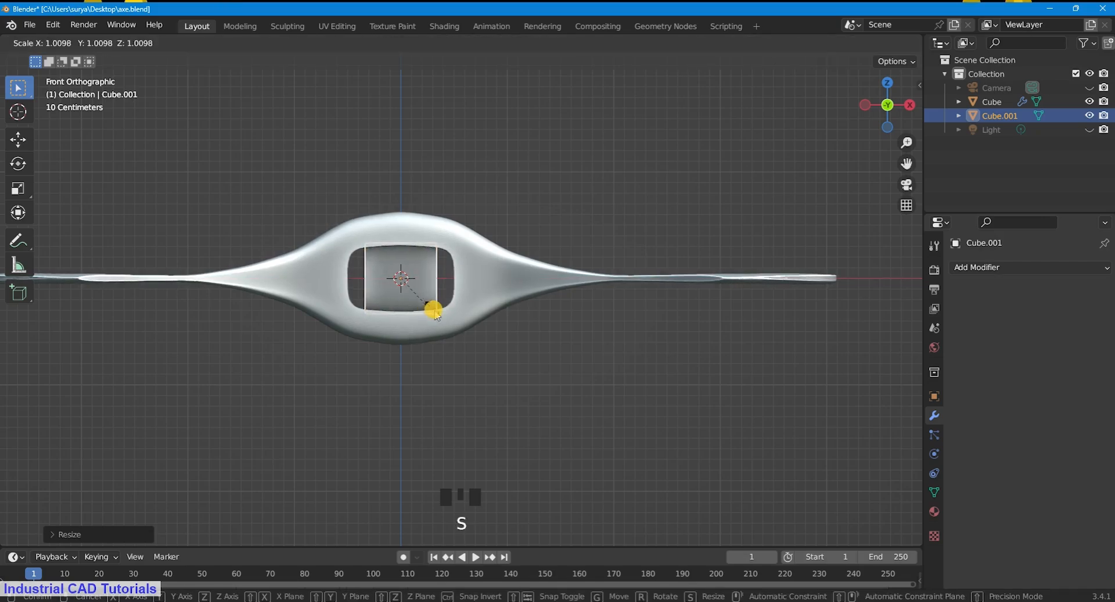
pyautogui.press('x')
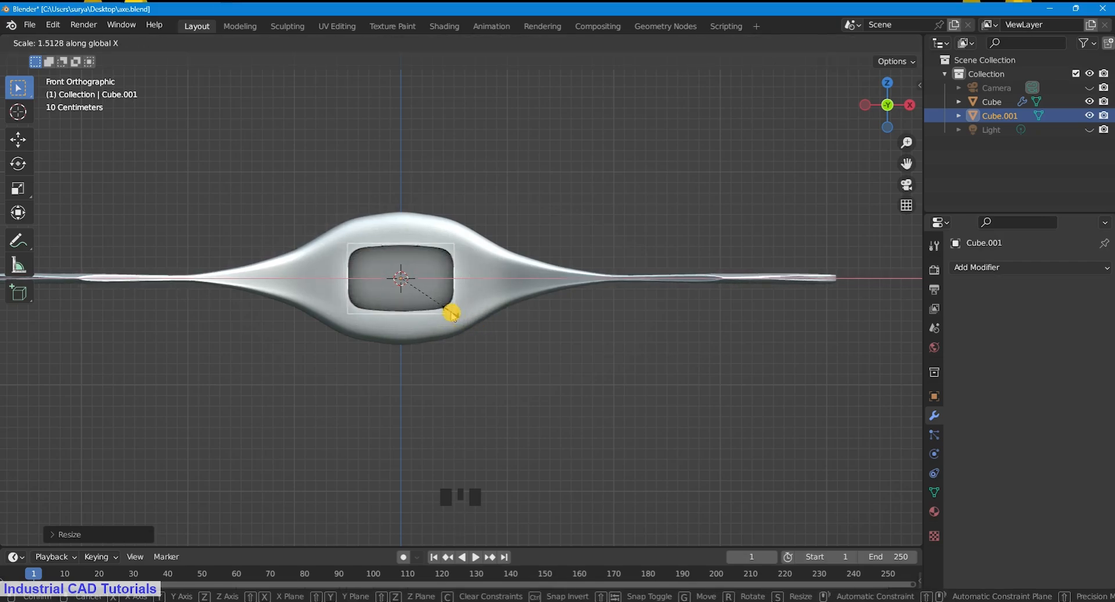
pyautogui.click(456, 314)
# Step: Hide the axe head and select the small cube inside its socket
pyautogui.scroll(-4, 456, 313)
pyautogui.moveTo(871, 107); pyautogui.dragTo(803, 165)
pyautogui.click(524, 349)
pyautogui.press('h')
pyautogui.click(489, 233)
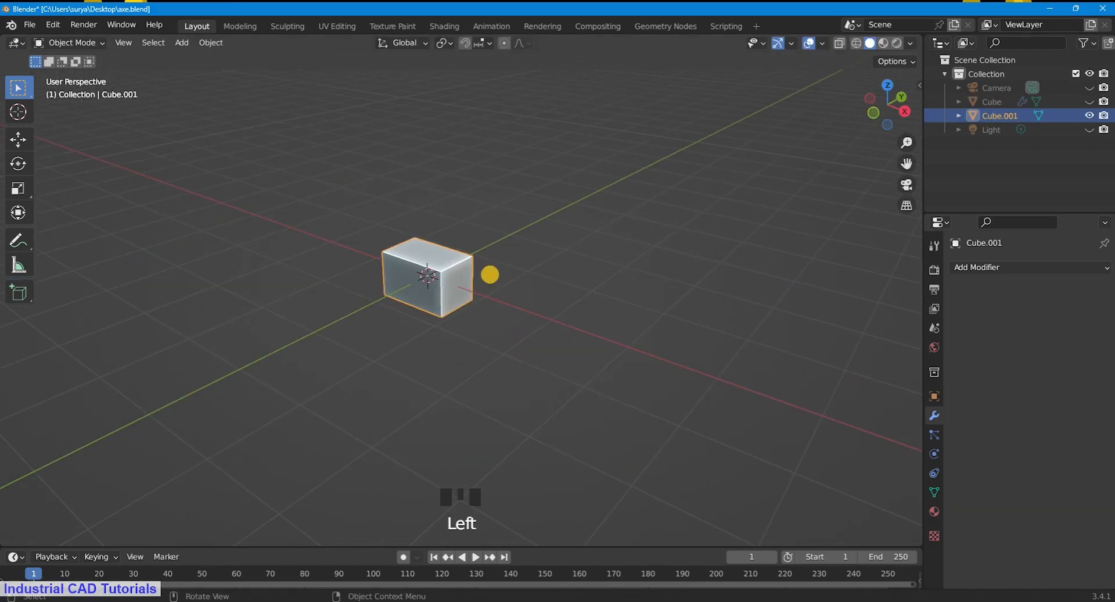
# Step: Stretch the cube repeatedly along the Y axis into a long, straight handle bar
pyautogui.press('s')
pyautogui.press('y')
pyautogui.click(626, 162)
pyautogui.scroll(-7, 521, 313)
pyautogui.press('s')
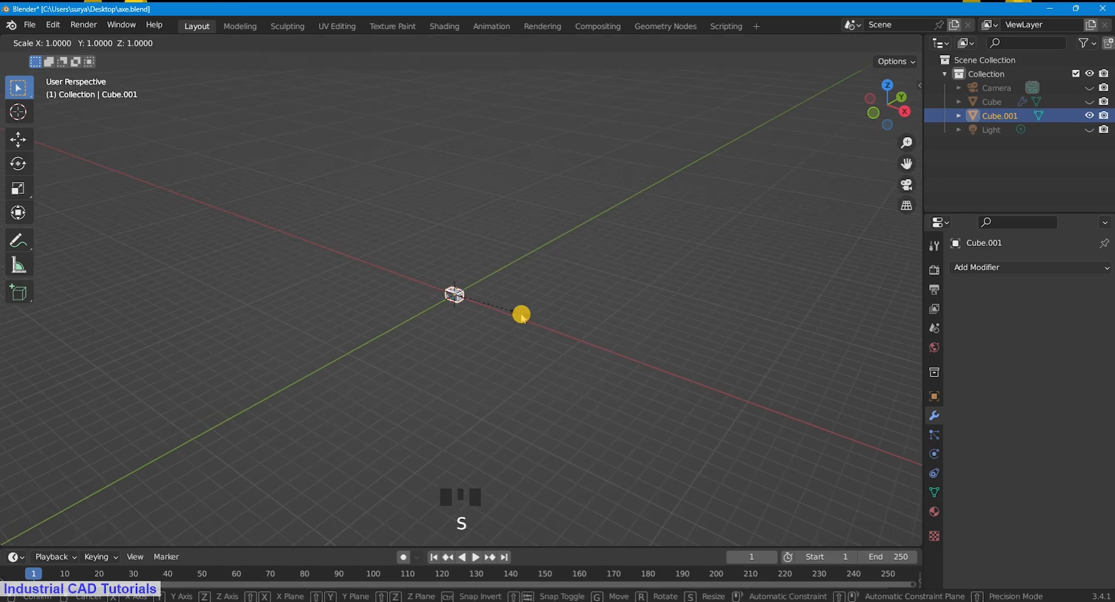
pyautogui.press('y')
pyautogui.click(719, 150)
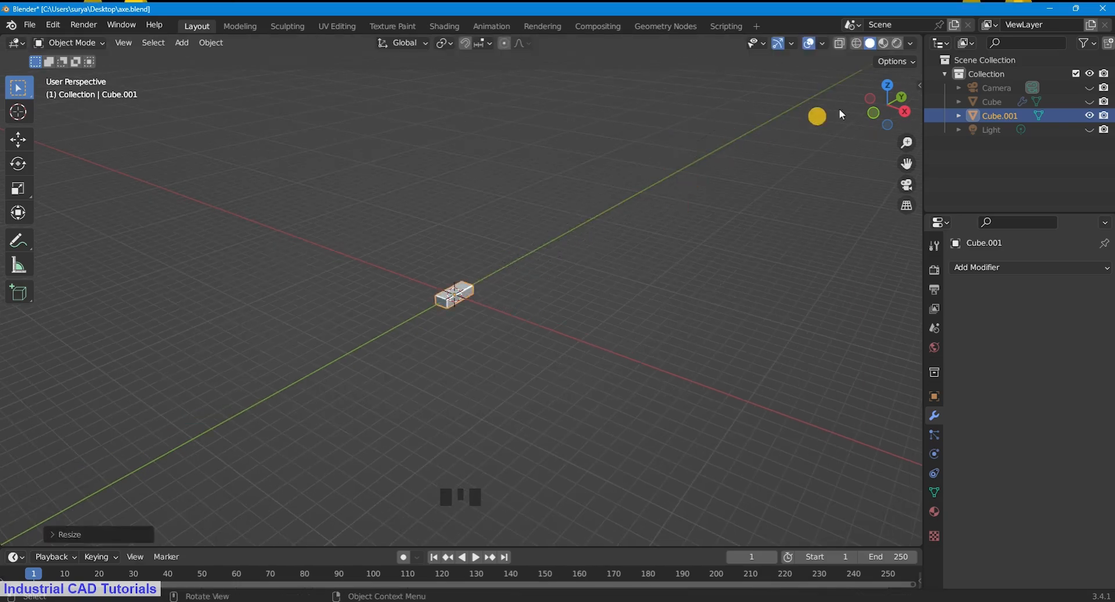
pyautogui.moveTo(877, 107); pyautogui.dragTo(730, 165)
pyautogui.press('s')
pyautogui.press('y')
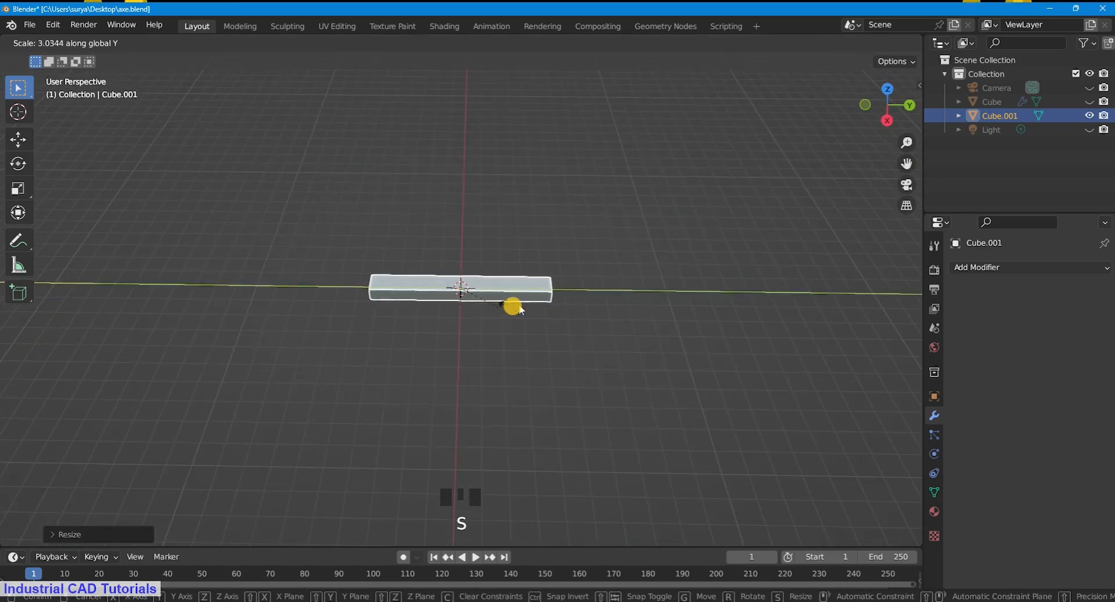
pyautogui.click(570, 311)
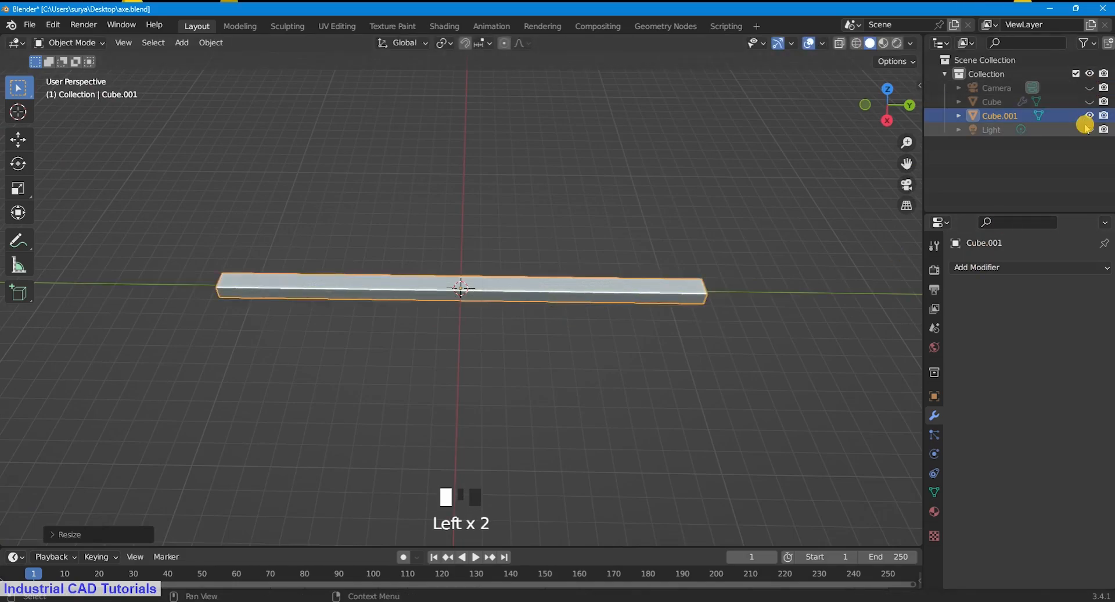
# Step: Show the axe head again and scale the handle bar to about 0.89 along Y
pyautogui.click(1090, 101)
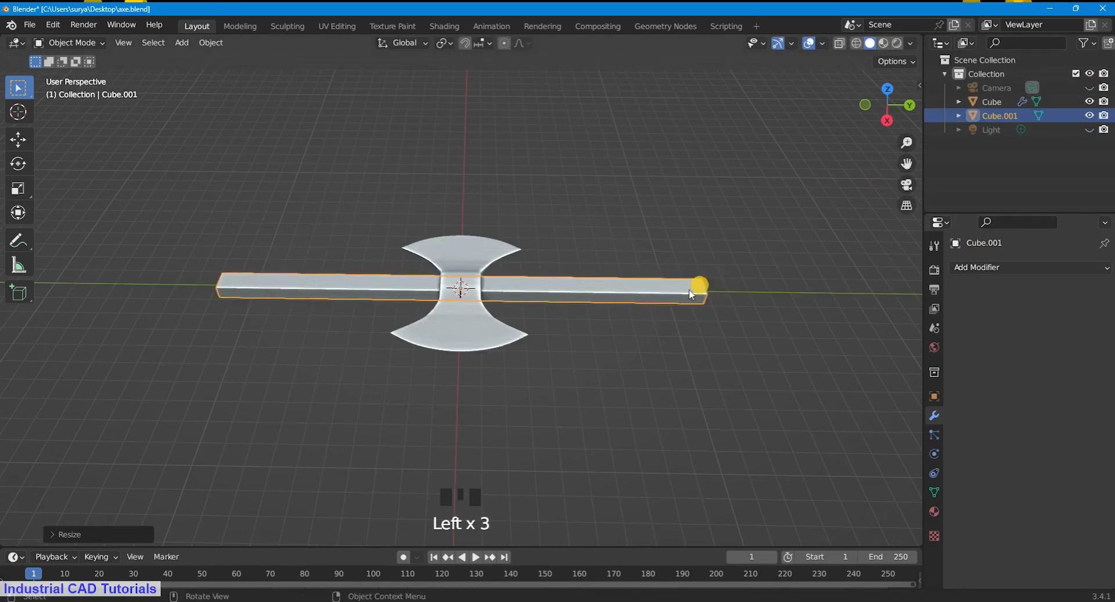
pyautogui.press('s')
pyautogui.press('x')
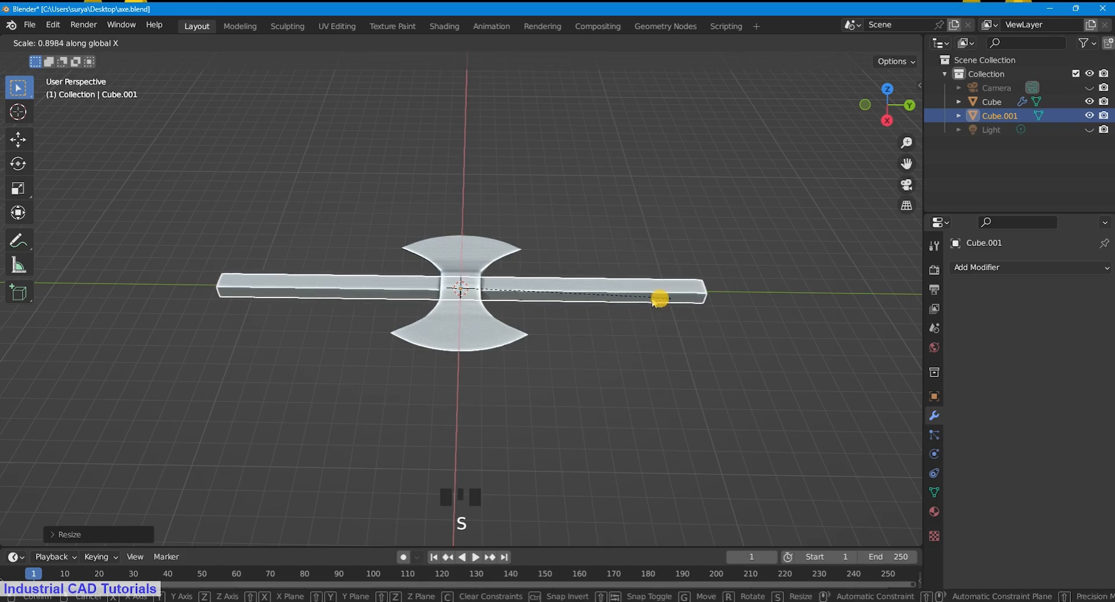
pyautogui.press('y')
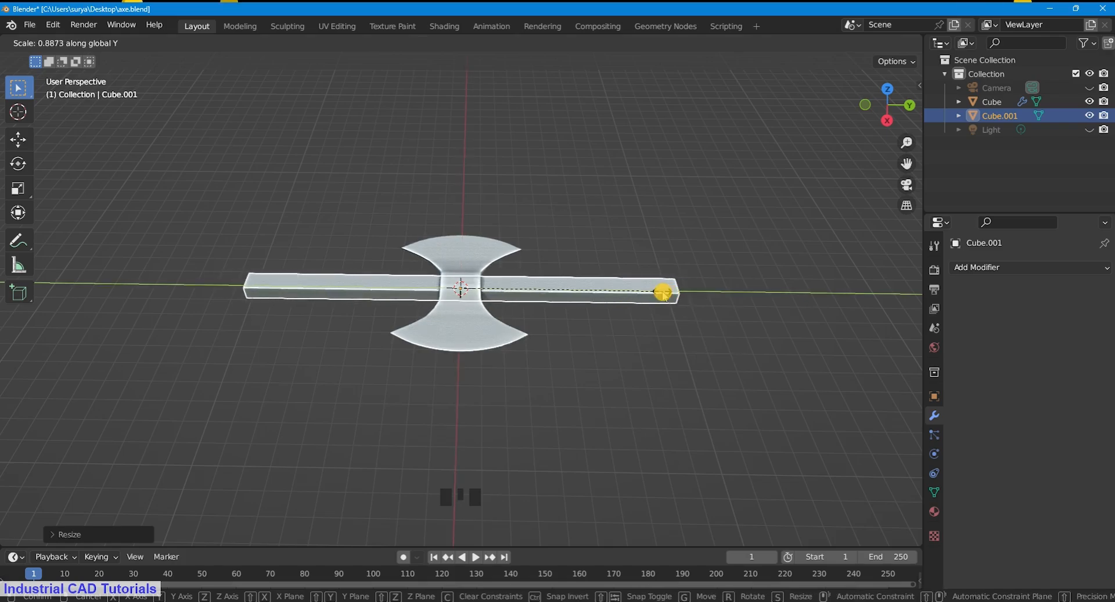
pyautogui.click(662, 292)
# Step: Move the handle in the negative Y direction until only a short end protrudes past the axe head, and deselect it
pyautogui.press('g')
pyautogui.press('y')
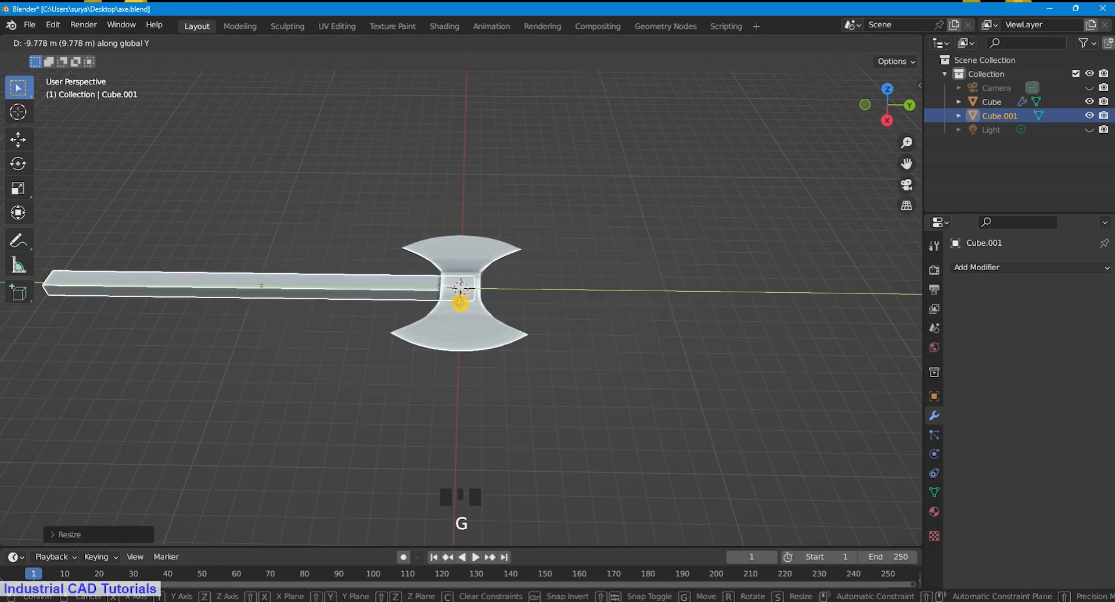
pyautogui.click(489, 302)
pyautogui.click(730, 286)
pyautogui.scroll(-3, 754, 262)
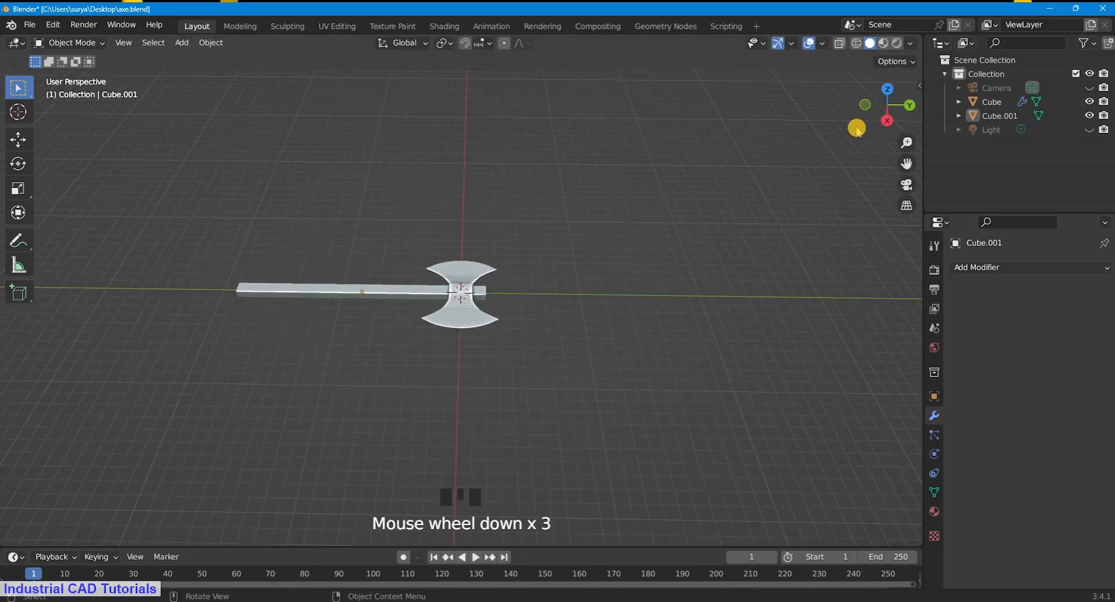
pyautogui.moveTo(887, 121)
pyautogui.mouseDown()
pyautogui.moveTo(75, 165)
pyautogui.moveTo(871, 118)
pyautogui.mouseUp()
pyautogui.scroll(-2, 887, 121)
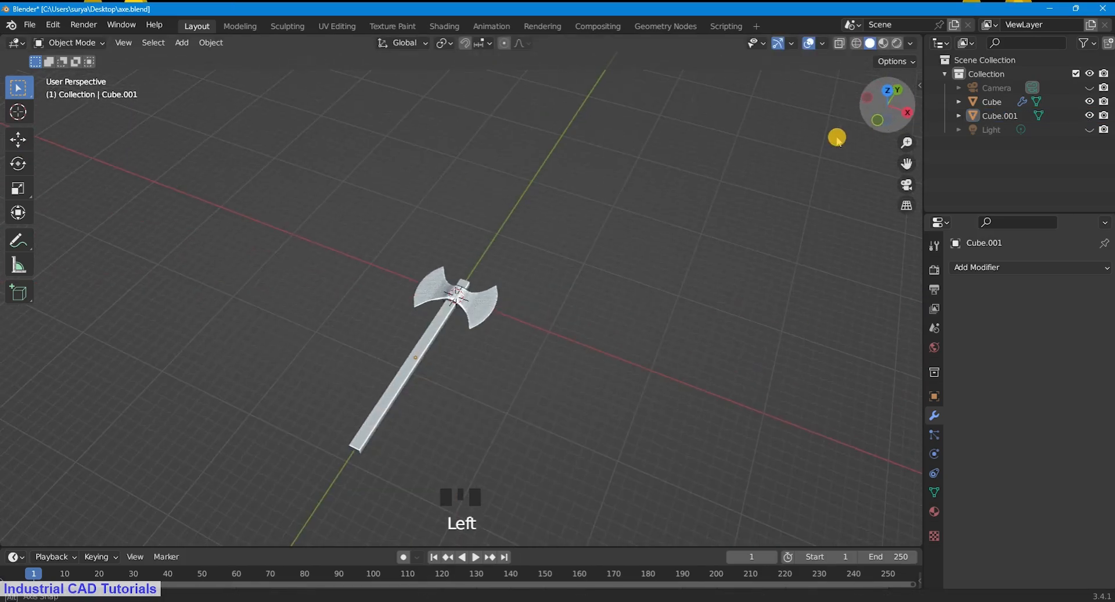
# Step: Hide the axe head so that only the handle bar stays displayed
pyautogui.click(1090, 129)
pyautogui.click(1090, 129)
pyautogui.click(1089, 89)
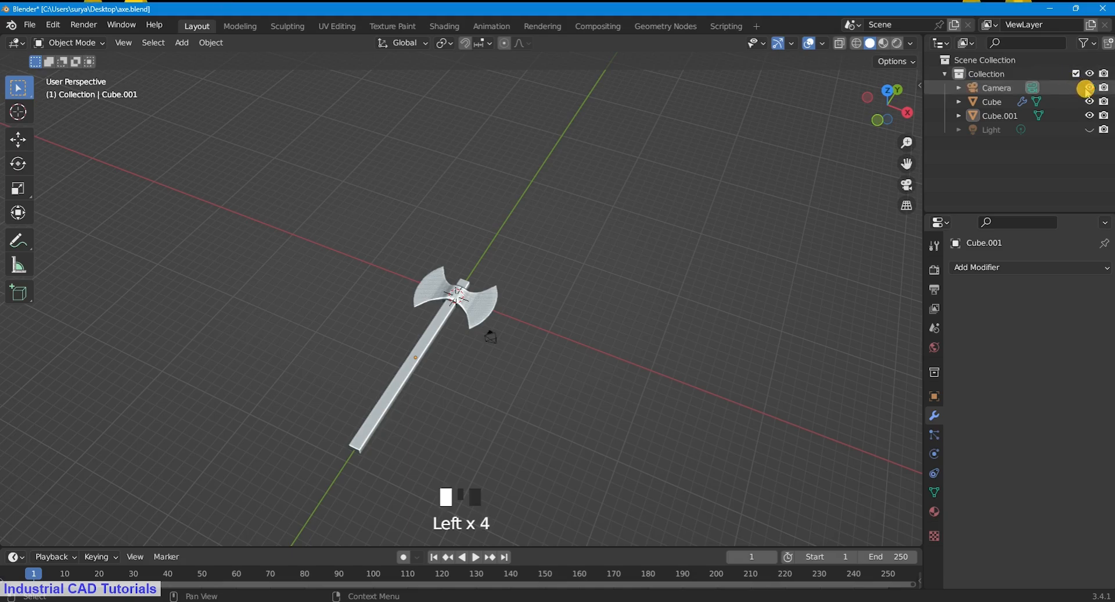
pyautogui.click(1088, 88)
pyautogui.click(1088, 102)
pyautogui.scroll(3, 567, 266)
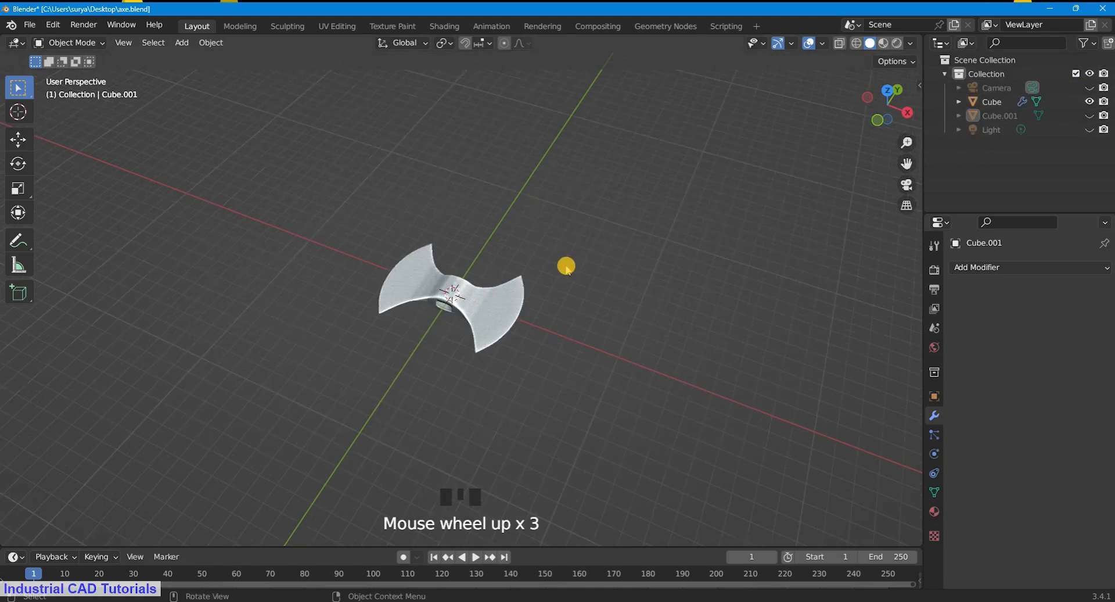
pyautogui.click(1088, 102)
pyautogui.scroll(-2, 886, 105)
pyautogui.moveTo(886, 108); pyautogui.dragTo(897, 116)
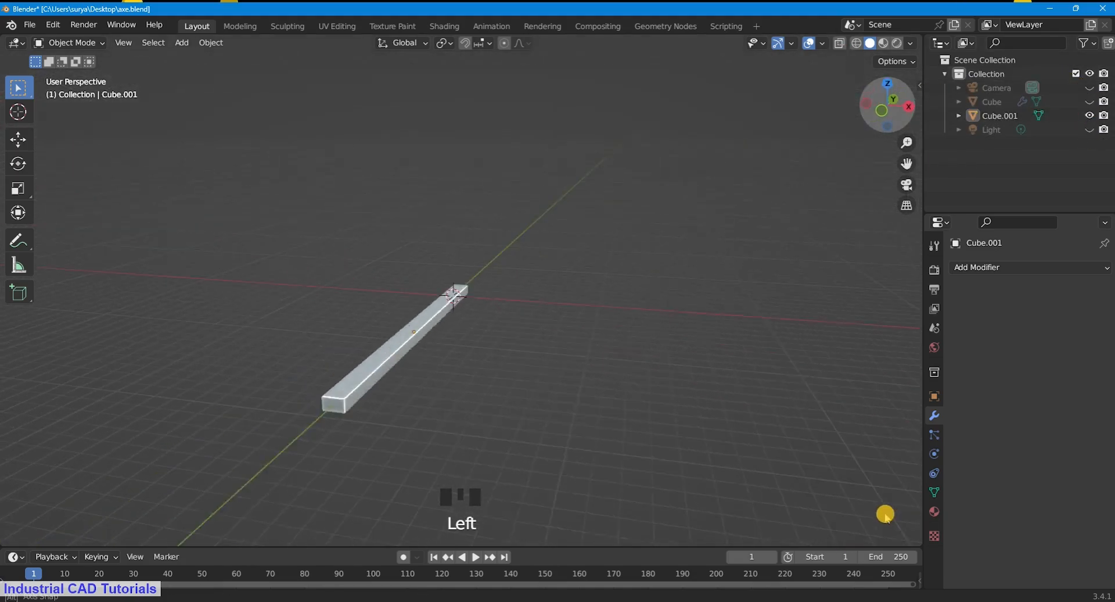
# Step: Enter Edit Mode on the handle and add about 13 evenly spaced, centred loop cuts across its length
pyautogui.click(69, 43)
pyautogui.click(87, 70)
pyautogui.scroll(2, 859, 157)
pyautogui.moveTo(906, 164); pyautogui.dragTo(38, 133)
pyautogui.moveTo(883, 105); pyautogui.dragTo(856, 102)
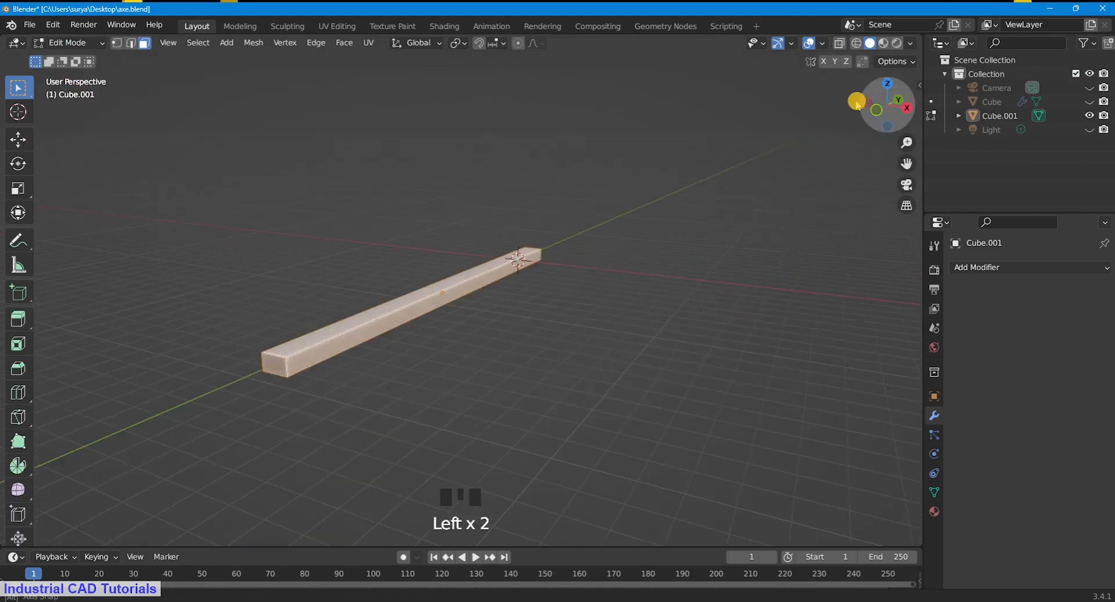
pyautogui.hotkey('ctrl', 'r')
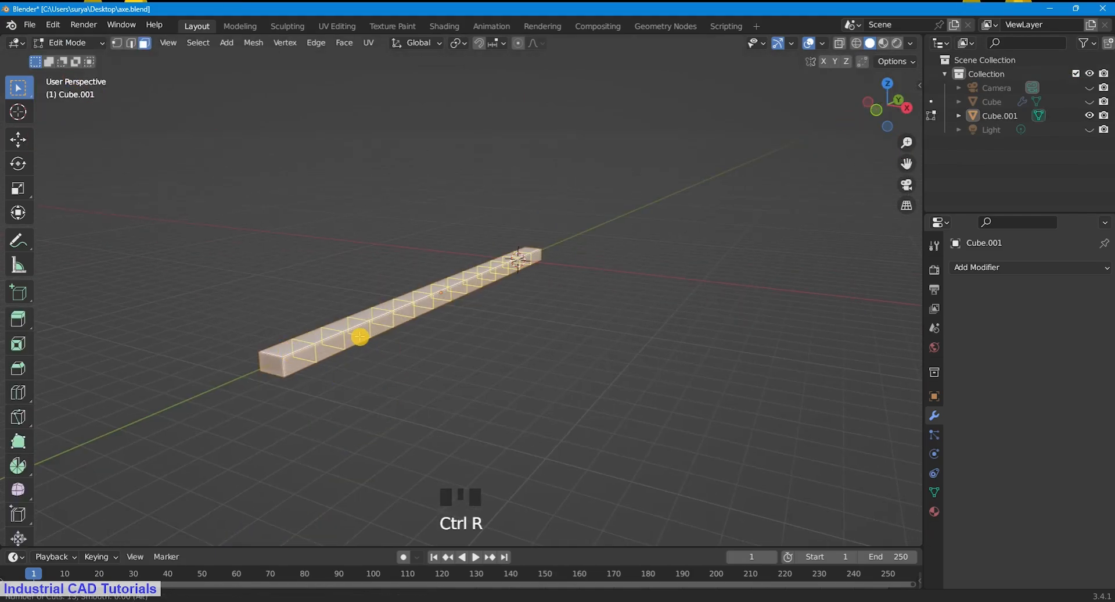
pyautogui.click(360, 336)
pyautogui.rightClick(336, 384)
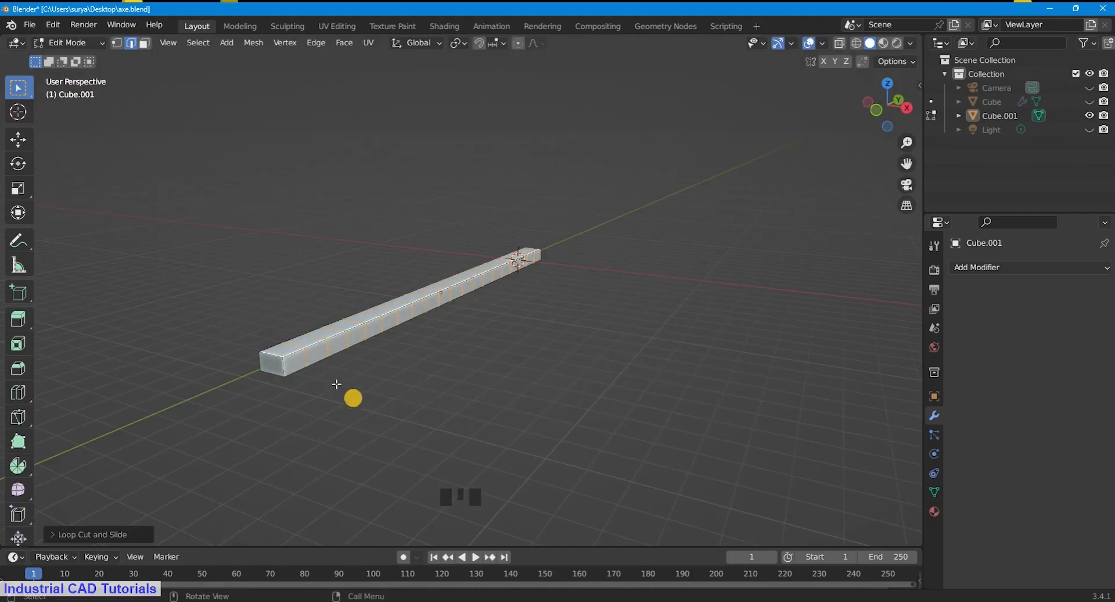
# Step: Add centred loop cuts running lengthwise through the handle's faces and return to Object Mode
pyautogui.click(299, 342)
pyautogui.rightClick(314, 350)
pyautogui.hotkey('ctrl', 'r')
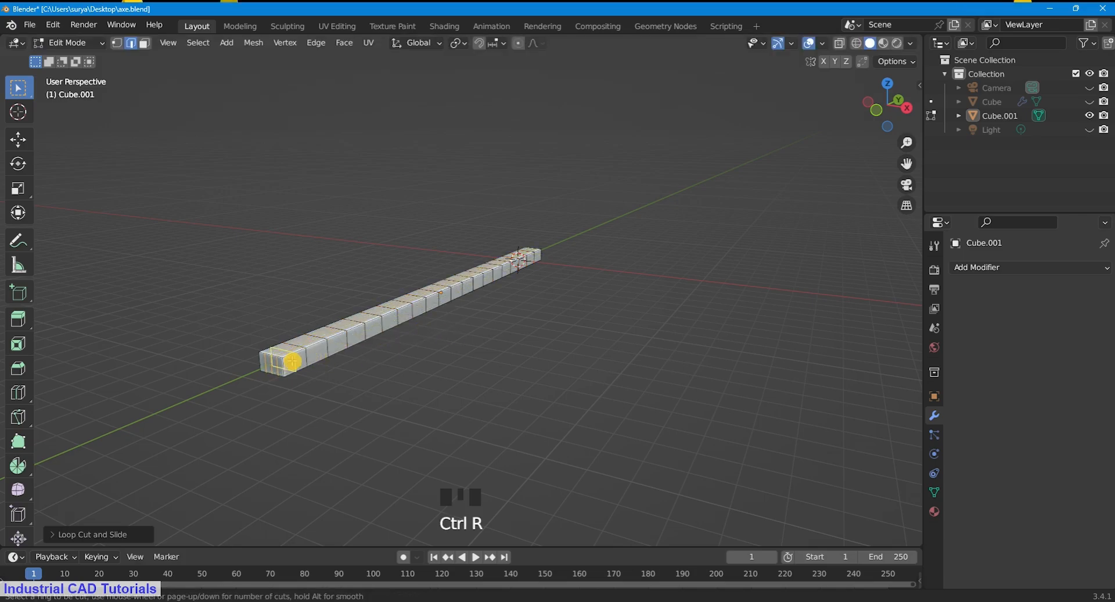
pyautogui.click(284, 366)
pyautogui.rightClick(316, 368)
pyautogui.click(69, 42)
pyautogui.click(76, 55)
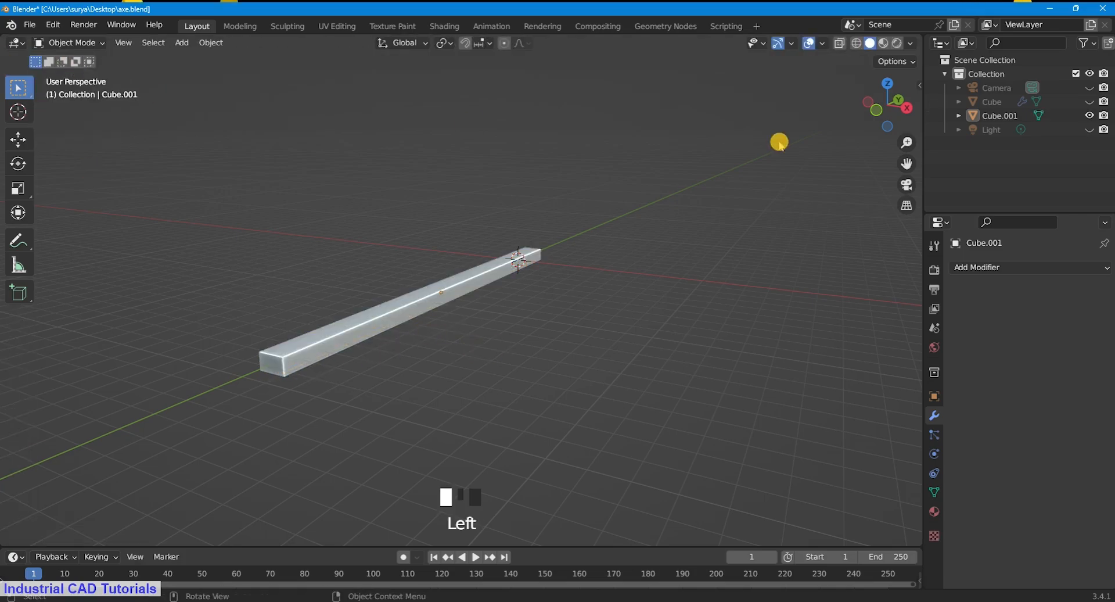
# Step: Add a Subdivision Surface modifier to the handle with viewport and render levels set to 4, and deselect it
pyautogui.scroll(-2, 871, 143)
pyautogui.moveTo(874, 95); pyautogui.dragTo(862, 137)
pyautogui.click(458, 321)
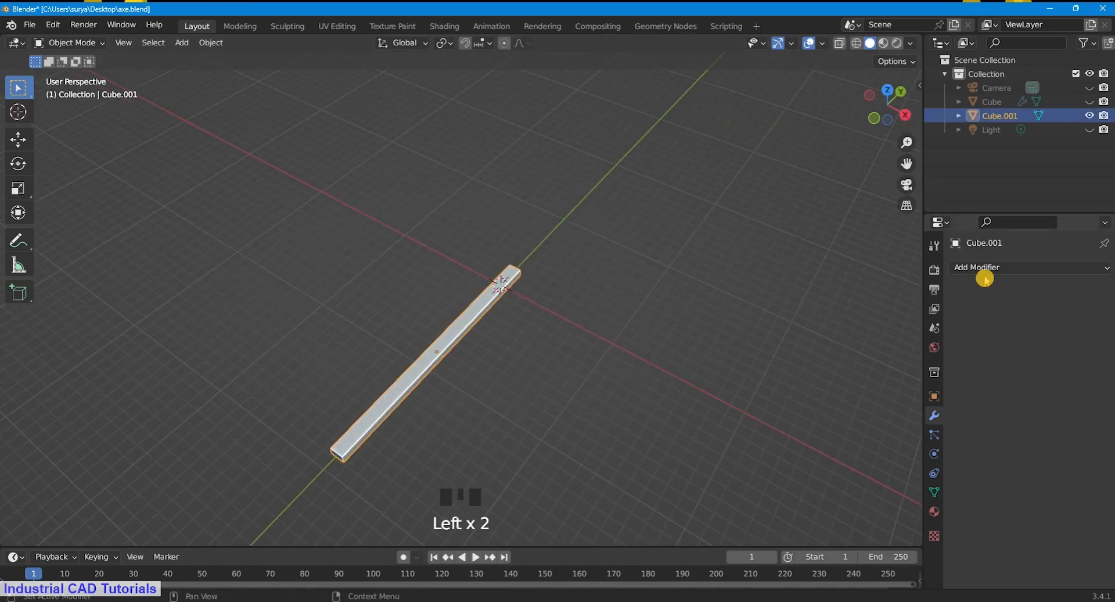
pyautogui.click(985, 271)
pyautogui.click(874, 514)
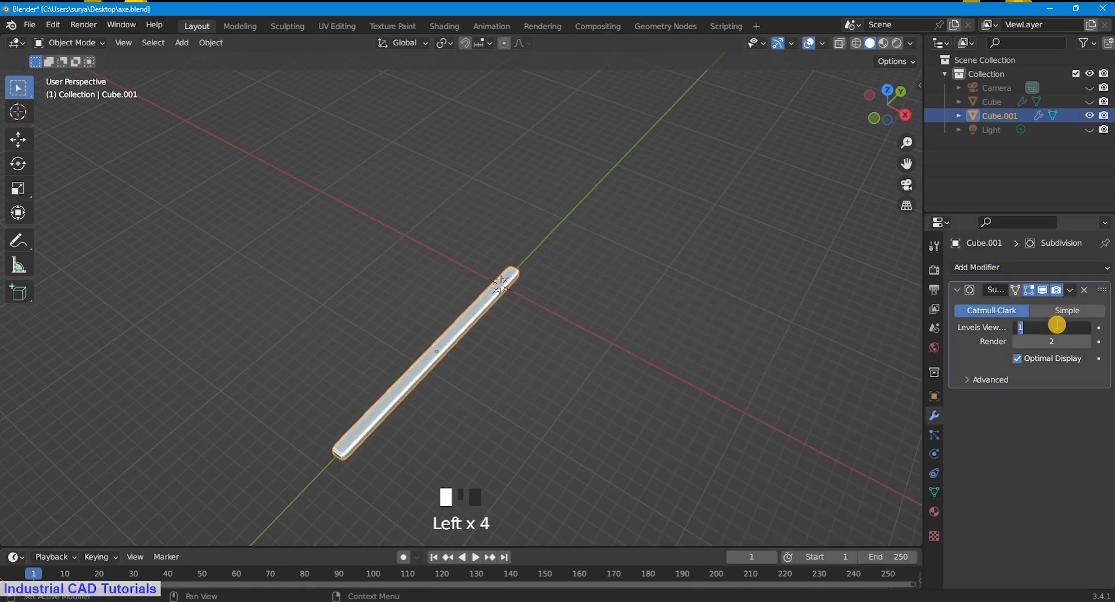
pyautogui.click(779, 303)
pyautogui.click(84, 43)
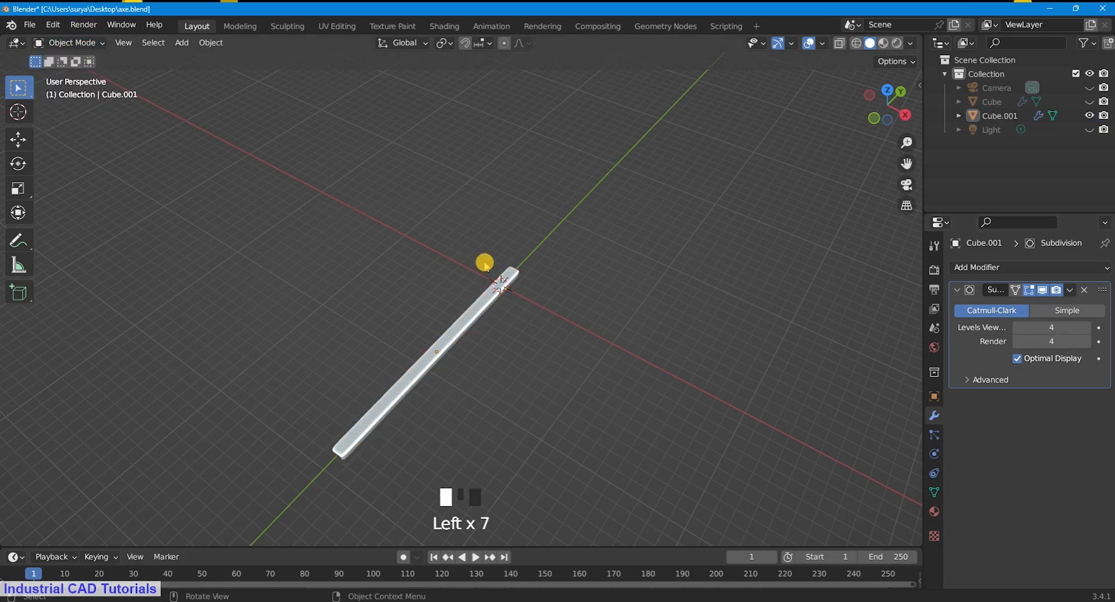
# Step: In Edit Mode, add a loop cut near the free end of the handle, away from the axe head, and slide it into place
pyautogui.scroll(2, 485, 266)
pyautogui.scroll(-2, 486, 266)
pyautogui.moveTo(892, 94); pyautogui.dragTo(864, 503)
pyautogui.scroll(4, 875, 95)
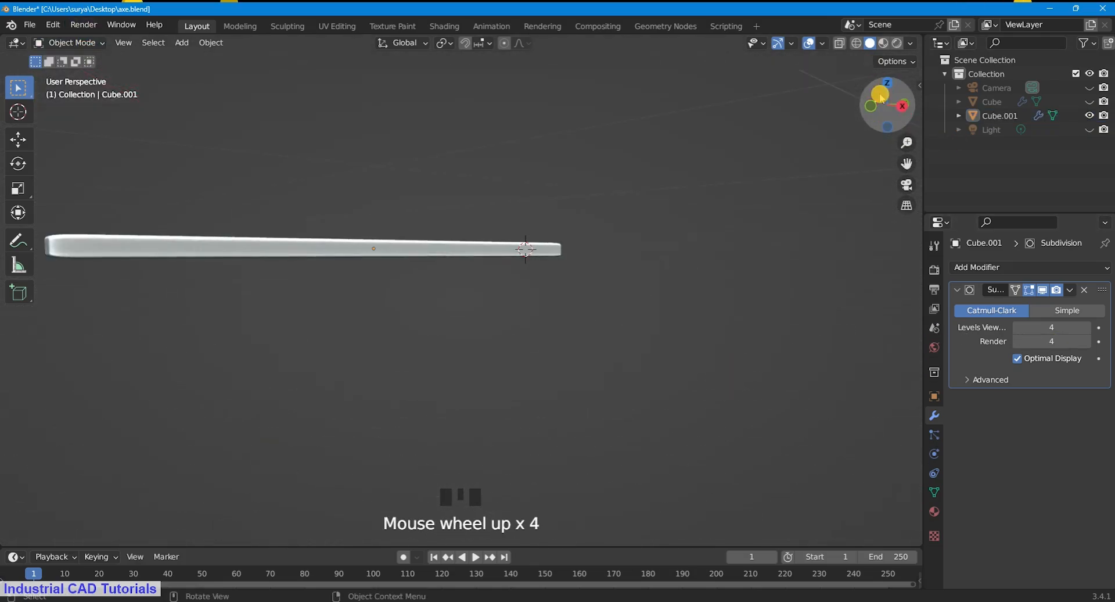
pyautogui.moveTo(875, 94); pyautogui.dragTo(888, 101)
pyautogui.click(70, 43)
pyautogui.click(82, 54)
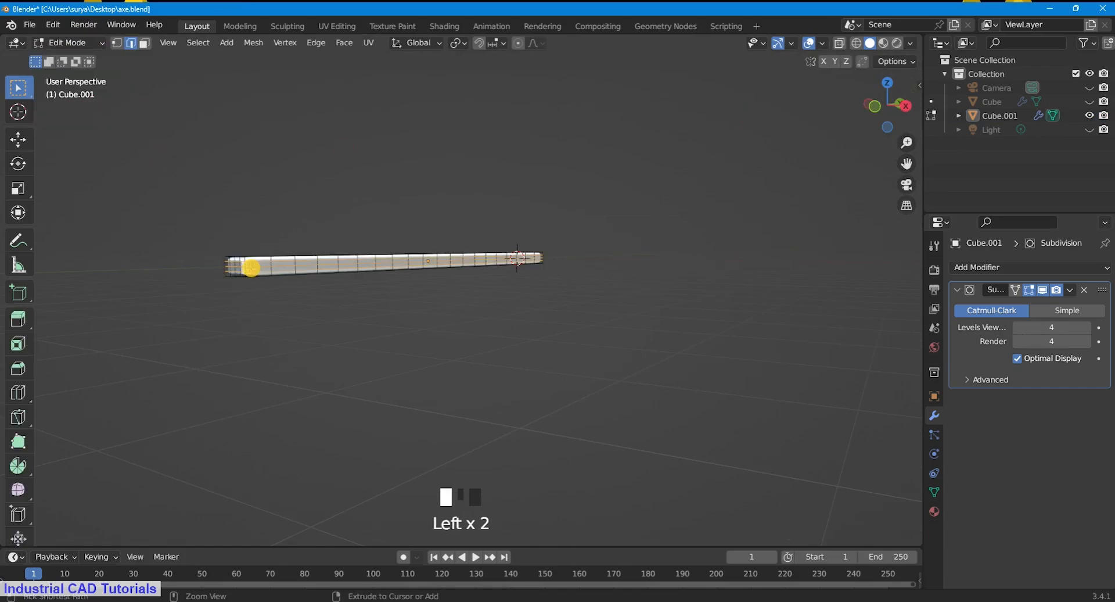
pyautogui.hotkey('ctrl', 'r')
pyautogui.click(255, 260)
pyautogui.click(252, 259)
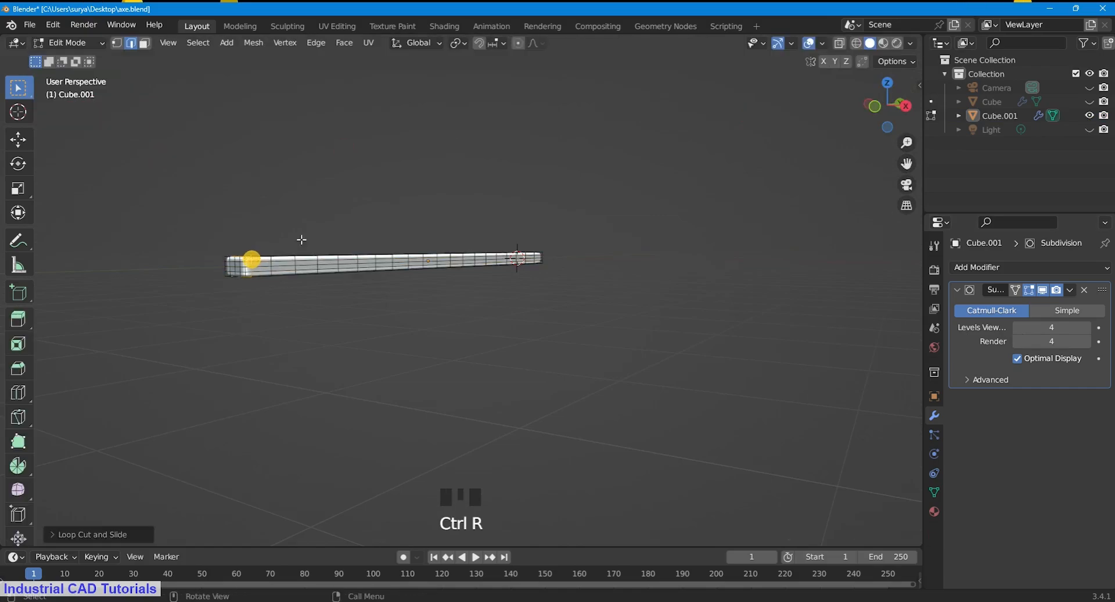
# Step: Add a loop cut near the handle's axe-head end and slide it by about -0.53
pyautogui.scroll(2, 878, 106)
pyautogui.moveTo(878, 107); pyautogui.dragTo(729, 125)
pyautogui.scroll(2, 522, 261)
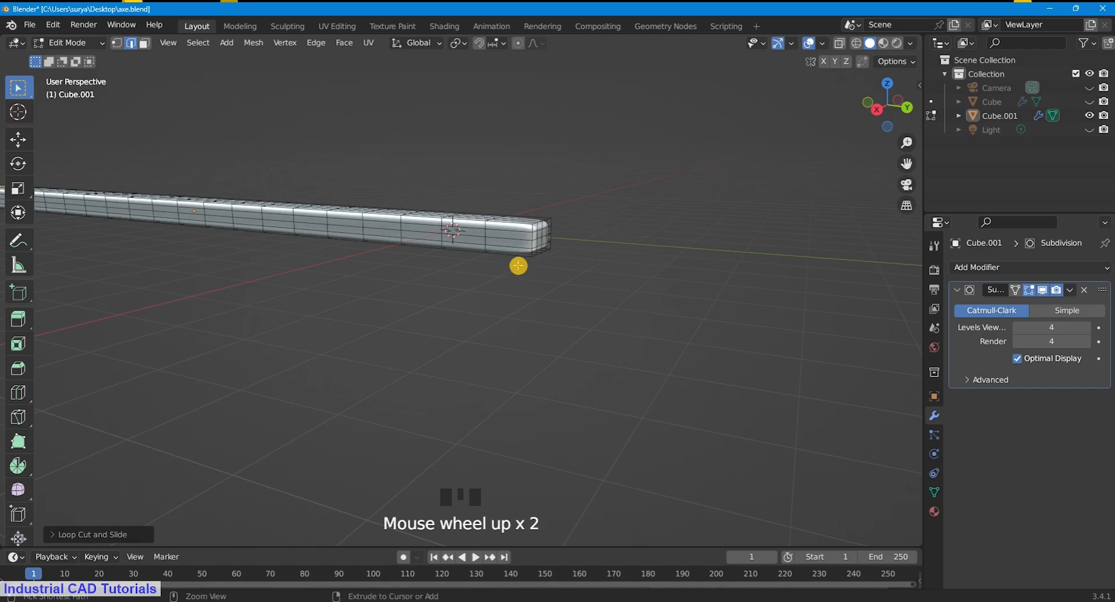
pyautogui.hotkey('ctrl', 'r')
pyautogui.click(528, 228)
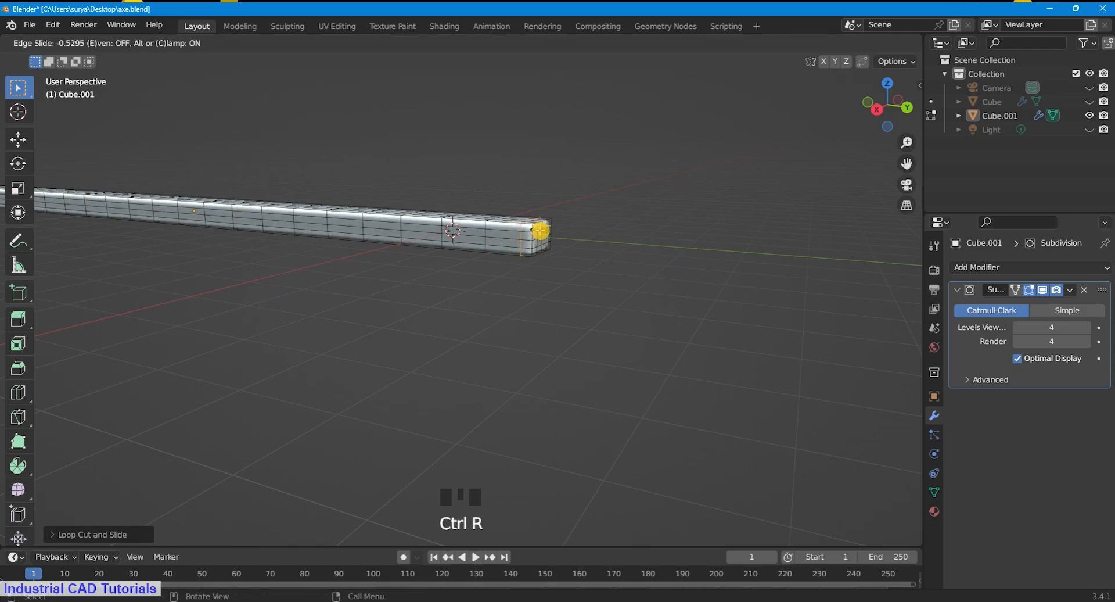
pyautogui.click(541, 230)
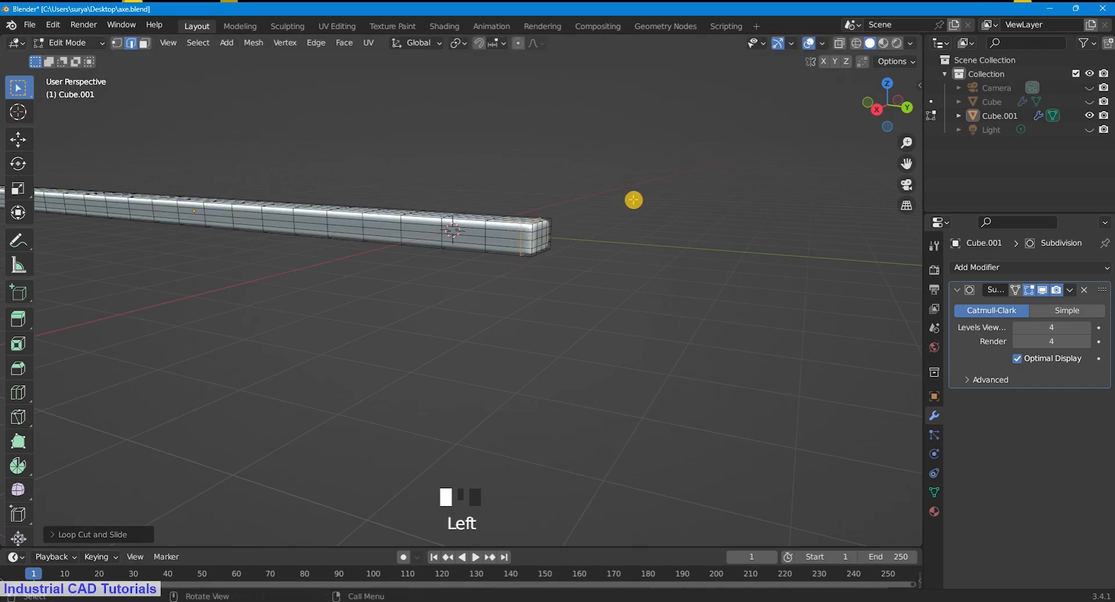
# Step: Show the axe head again, inspect how the handle sits in its socket, and return to Object Mode
pyautogui.click(1090, 101)
pyautogui.moveTo(890, 110); pyautogui.dragTo(711, 209)
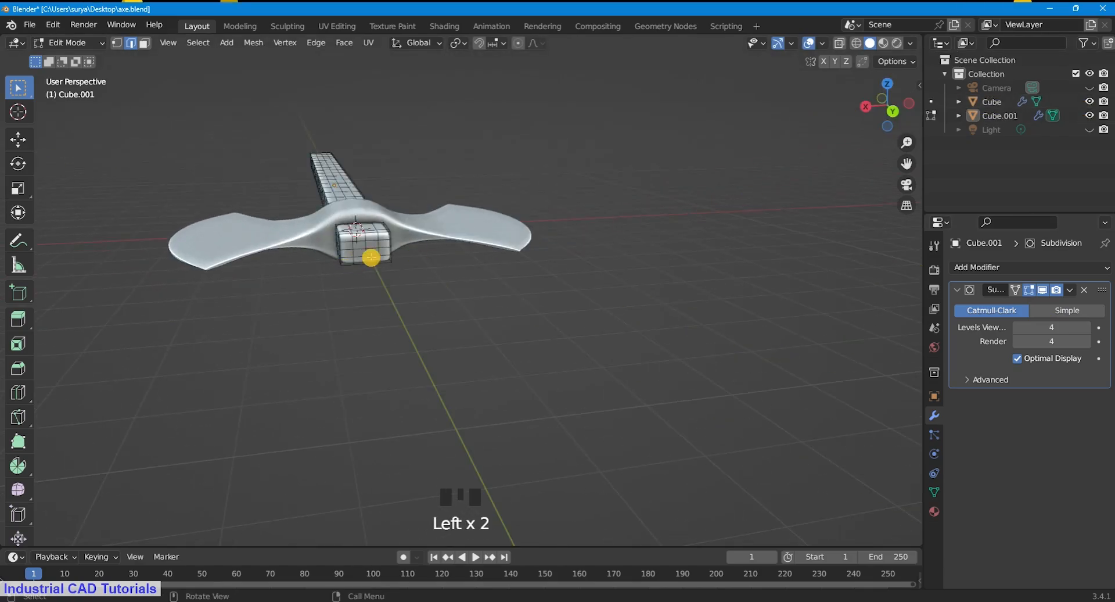
pyautogui.moveTo(914, 160); pyautogui.dragTo(931, 218)
pyautogui.moveTo(891, 111)
pyautogui.mouseDown()
pyautogui.moveTo(893, 174)
pyautogui.moveTo(889, 119)
pyautogui.mouseUp()
pyautogui.moveTo(881, 115); pyautogui.dragTo(871, 96)
pyautogui.scroll(2, 591, 203)
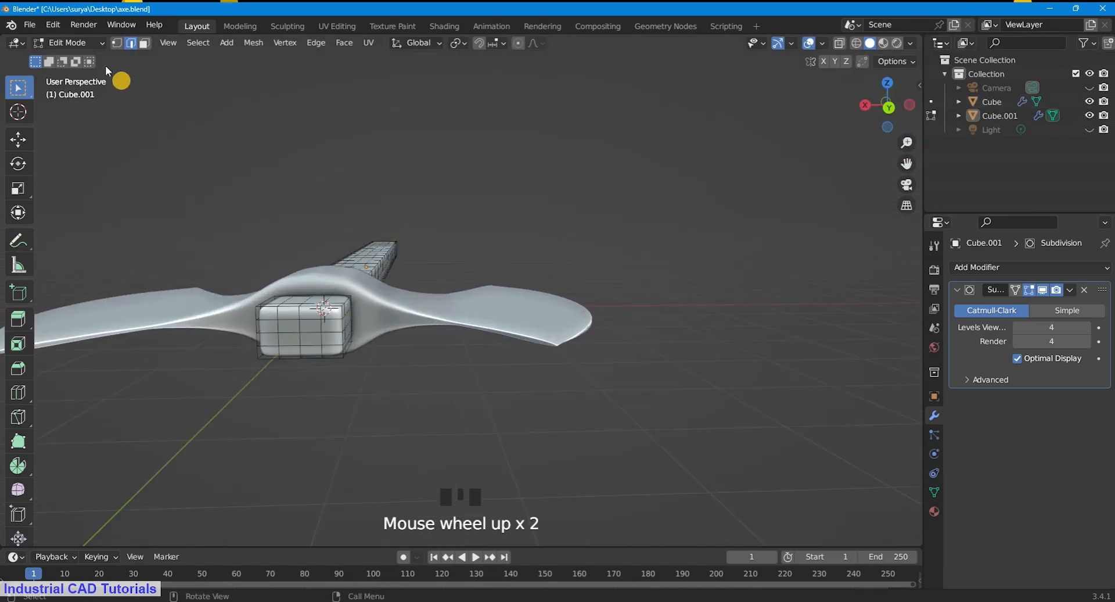
pyautogui.click(81, 44)
pyautogui.click(81, 60)
# Step: Scale the handle uniformly to about 0.9 so that it fits inside the axe head's socket
pyautogui.click(298, 317)
pyautogui.scroll(2, 298, 316)
pyautogui.moveTo(906, 162); pyautogui.dragTo(1058, 123)
pyautogui.click(894, 162)
pyautogui.scroll(2, 587, 291)
pyautogui.press('s')
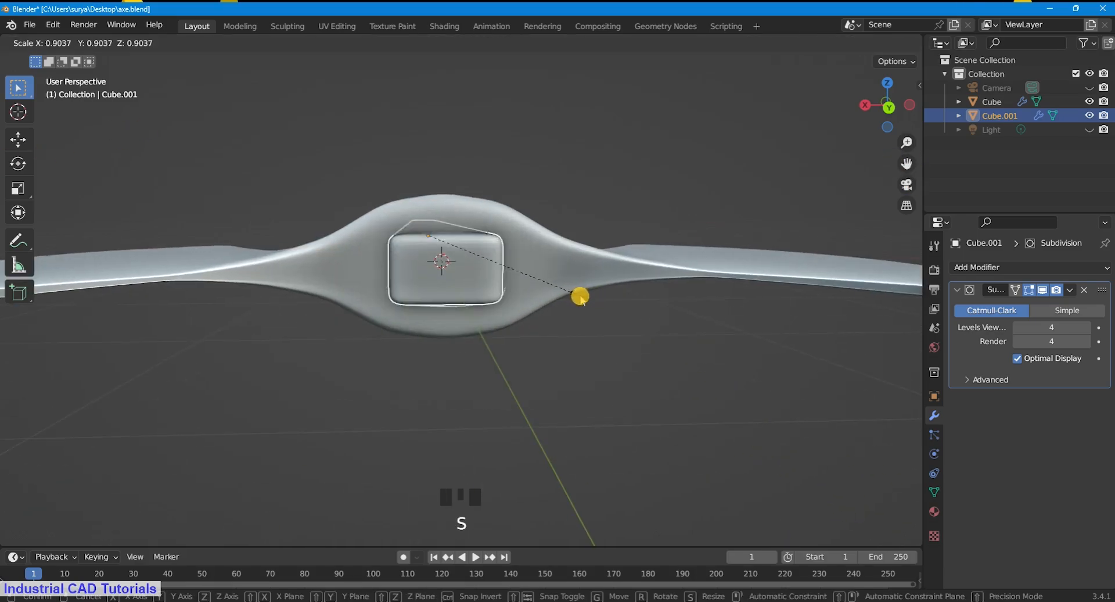
pyautogui.click(584, 297)
# Step: Move the handle along the Y axis so that more of its short end protrudes beyond the axe head
pyautogui.scroll(-2, 587, 297)
pyautogui.moveTo(876, 116); pyautogui.dragTo(89, 162)
pyautogui.scroll(-2, 89, 162)
pyautogui.click(756, 274)
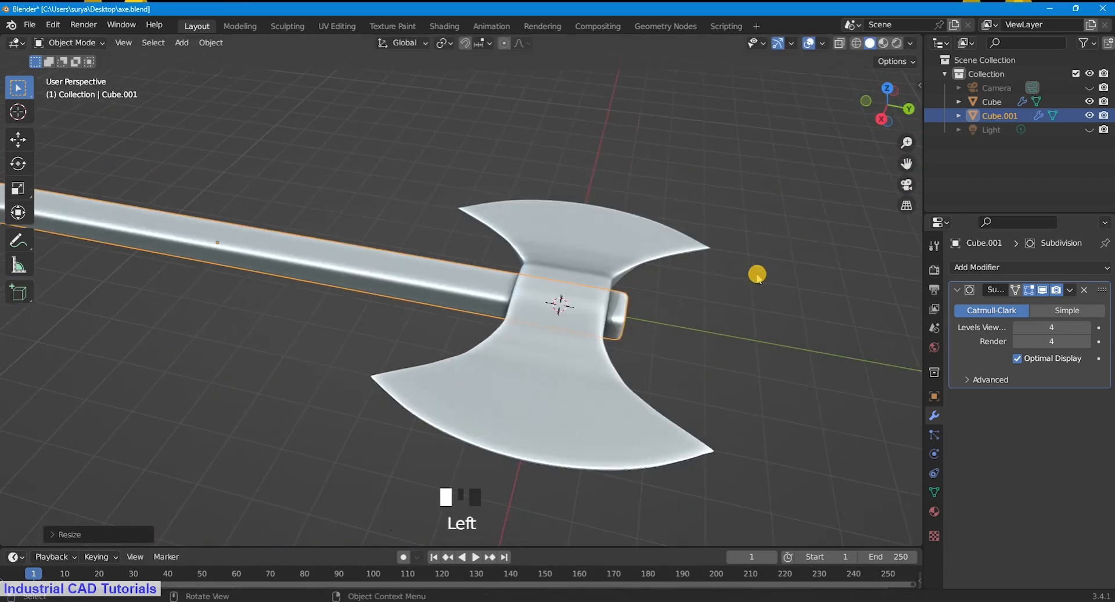
pyautogui.click(436, 303)
pyautogui.press('g')
pyautogui.press('y')
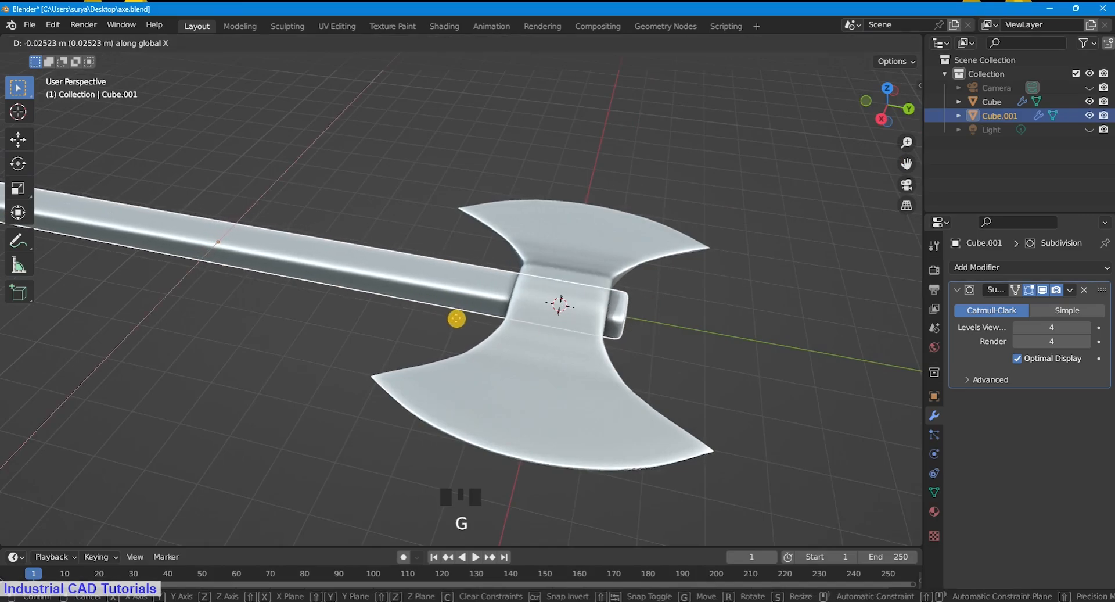
pyautogui.click(458, 316)
pyautogui.scroll(1, 888, 112)
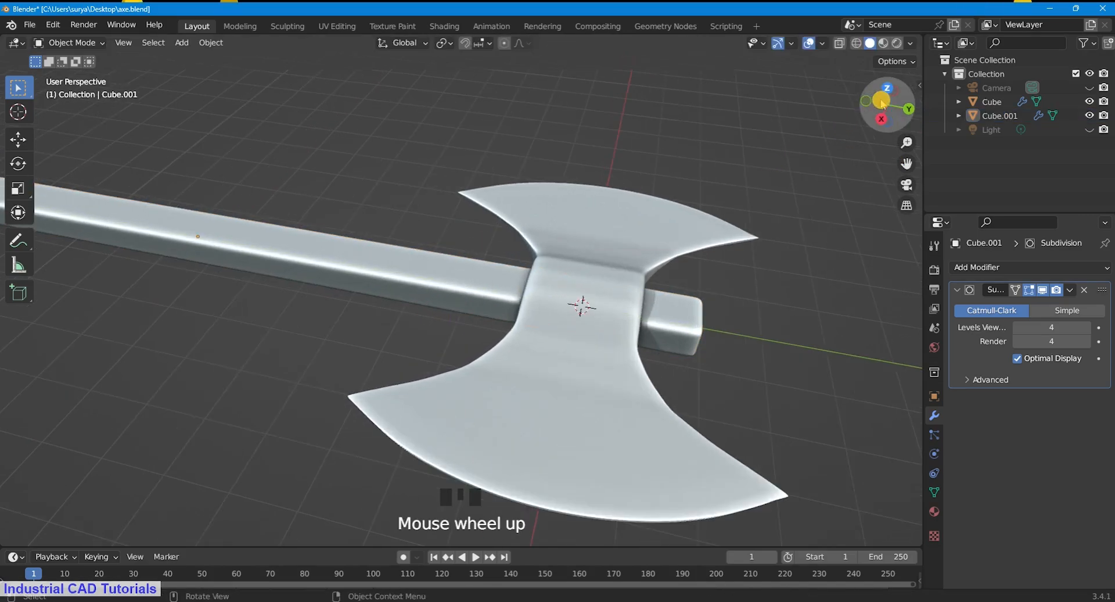
pyautogui.moveTo(888, 112); pyautogui.dragTo(831, 433)
pyautogui.scroll(-4, 615, 157)
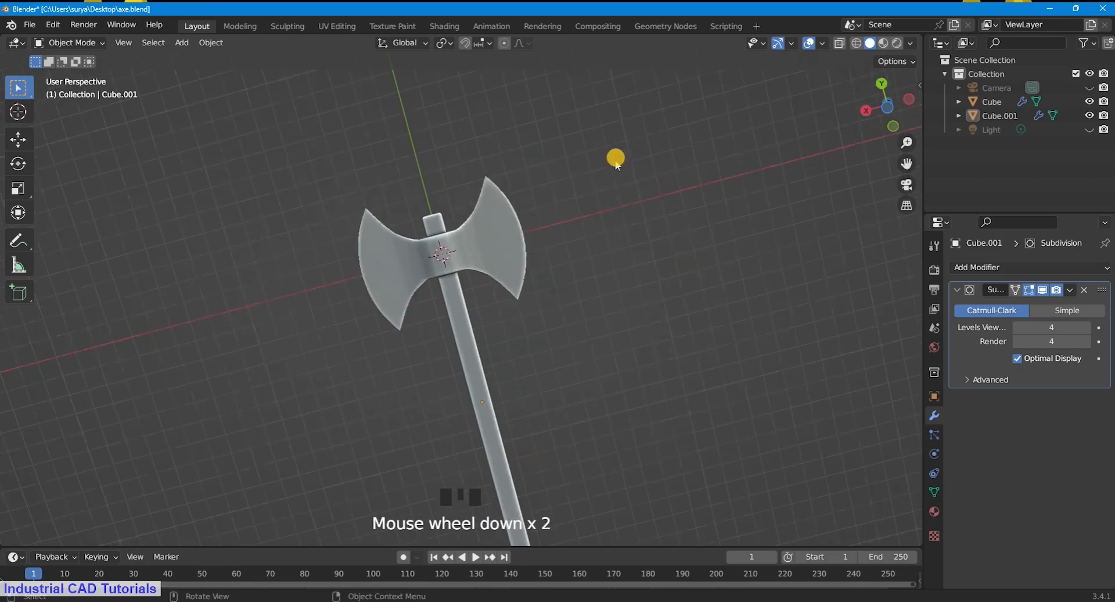
# Step: In the camera view, scale down the axe head and handle together and move them to the middle of the frame
pyautogui.press('KP_0')
pyautogui.scroll(-9, 709, 196)
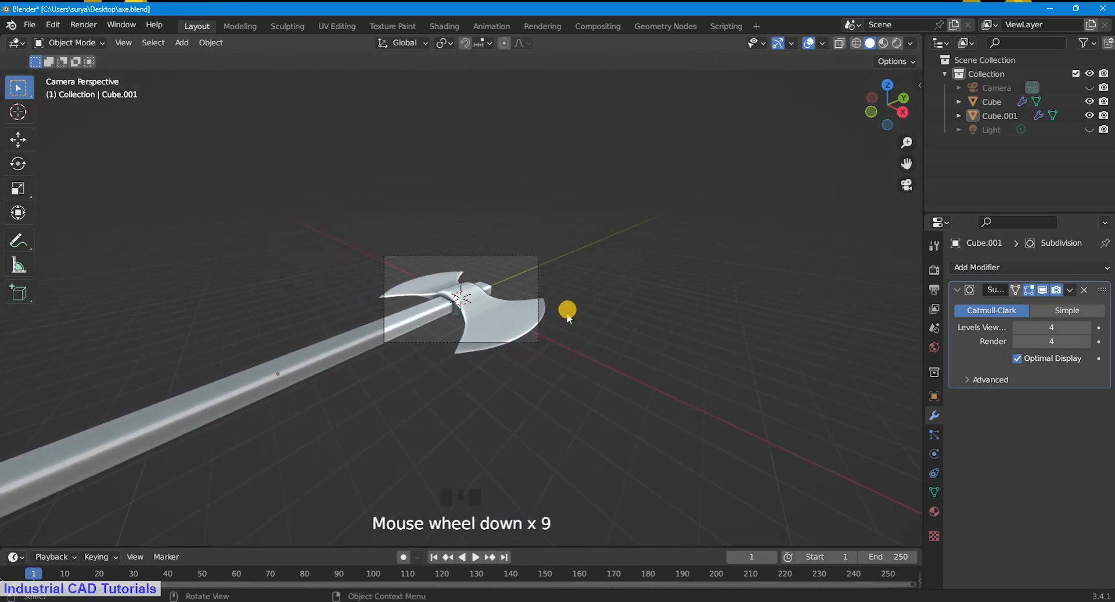
pyautogui.moveTo(368, 267); pyautogui.dragTo(767, 435)
pyautogui.press('s')
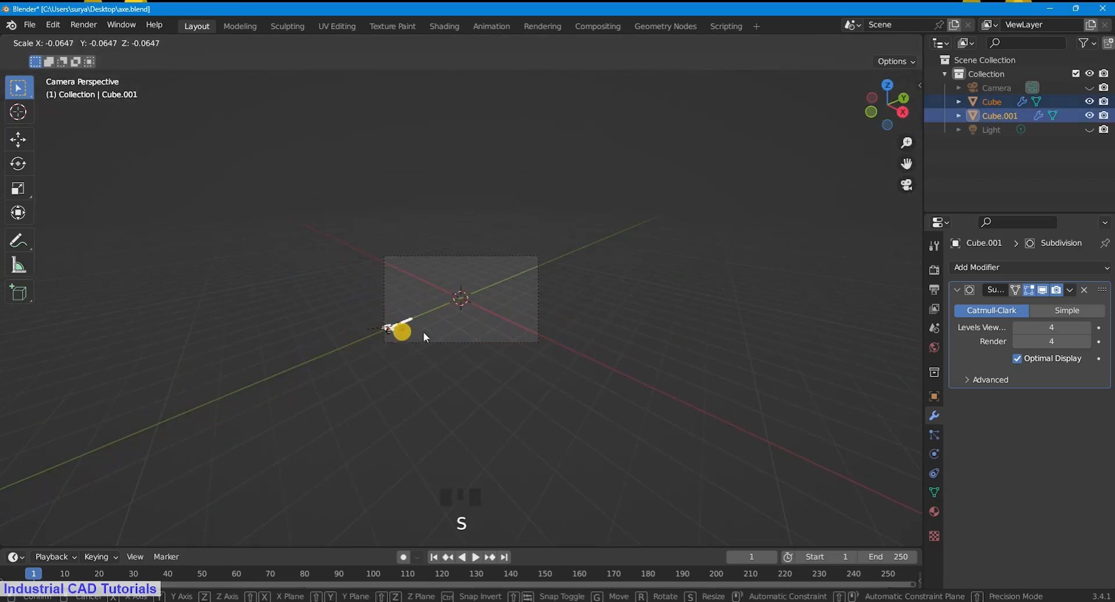
pyautogui.click(447, 335)
pyautogui.press('g')
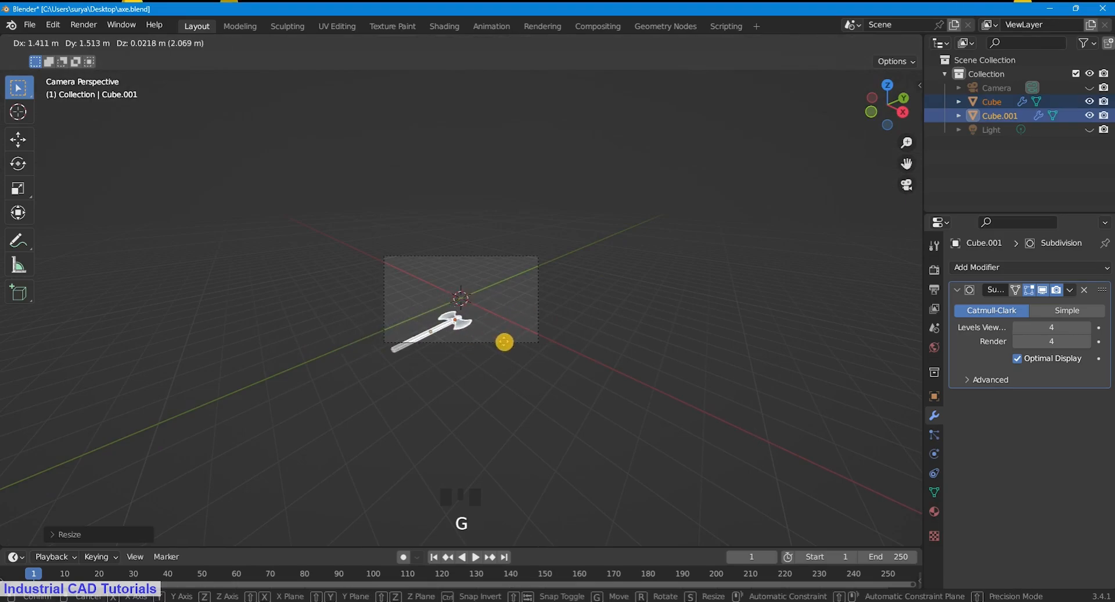
pyautogui.click(467, 315)
pyautogui.scroll(9, 467, 318)
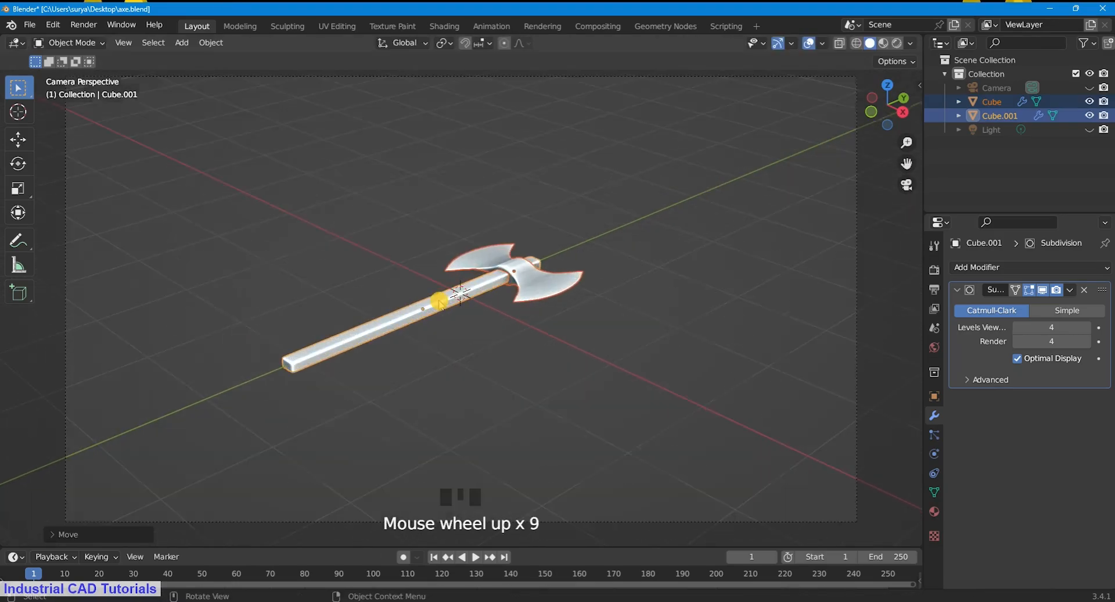
pyautogui.click(530, 325)
# Step: Enter Edit Mode on the handle and switch the viewport shading to Wireframe
pyautogui.click(88, 45)
pyautogui.click(94, 74)
pyautogui.scroll(-3, 740, 127)
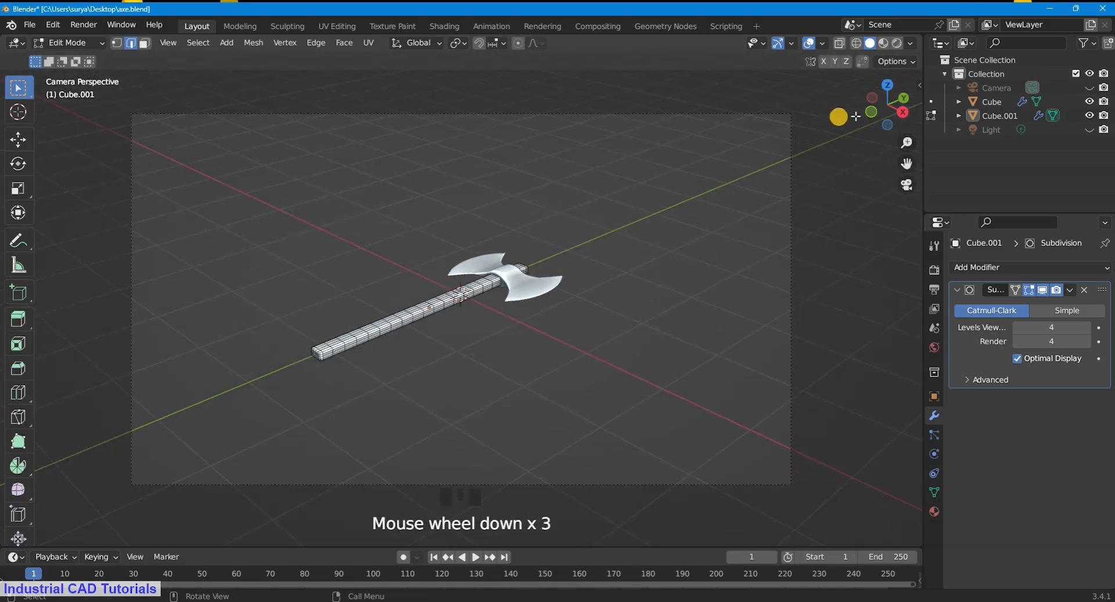
pyautogui.moveTo(885, 111); pyautogui.dragTo(923, 125)
pyautogui.moveTo(894, 119); pyautogui.dragTo(940, 167)
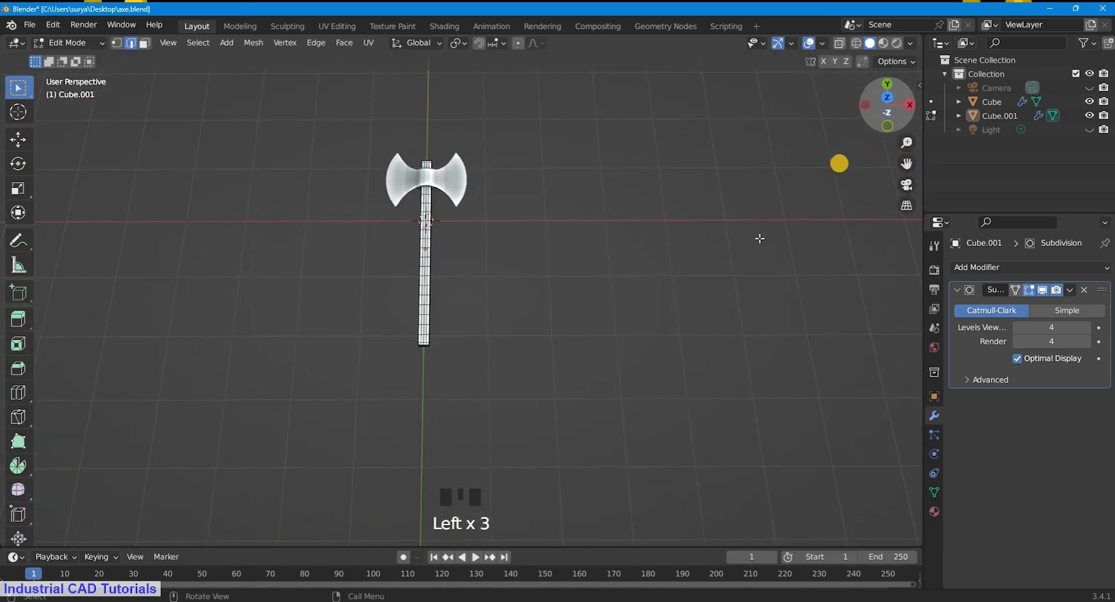
pyautogui.scroll(3, 495, 350)
pyautogui.moveTo(883, 108); pyautogui.dragTo(886, 50)
pyautogui.press('z')
pyautogui.click(398, 336)
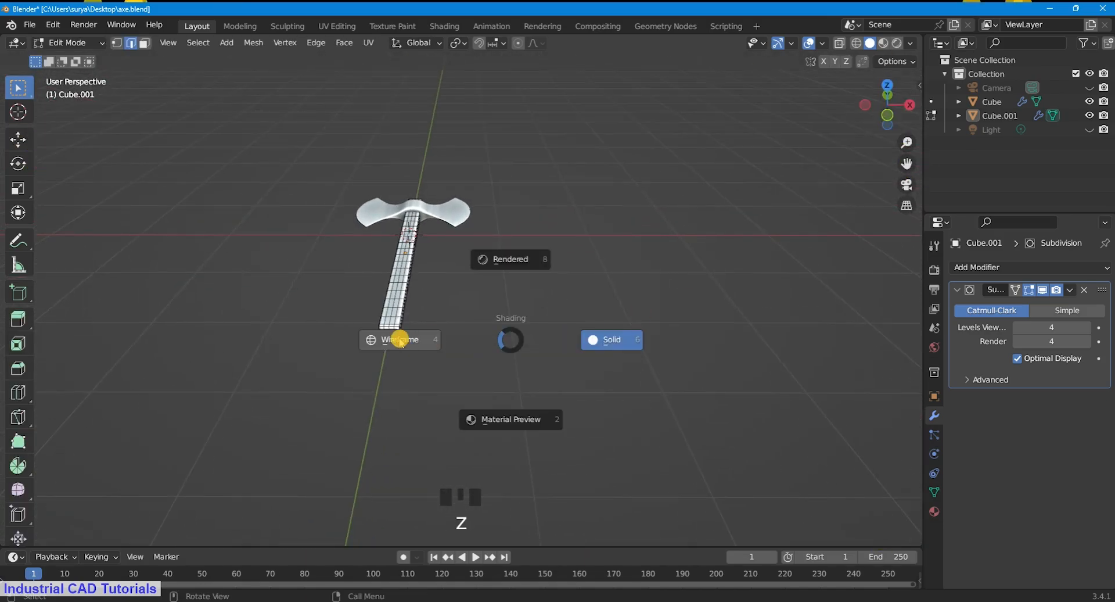
# Step: Select the geometry of the handle's free end as the grip section and undo the last selection change
pyautogui.scroll(4, 398, 336)
pyautogui.moveTo(907, 165); pyautogui.dragTo(858, 198)
pyautogui.moveTo(565, 431); pyautogui.dragTo(403, 276)
pyautogui.scroll(1, 602, 322)
pyautogui.moveTo(883, 91); pyautogui.dragTo(789, 82)
pyautogui.keyDown('shift'); pyautogui.moveTo(448, 349); pyautogui.dragTo(331, 239); pyautogui.keyUp('shift')
pyautogui.keyDown('shift'); pyautogui.moveTo(408, 337); pyautogui.dragTo(315, 227); pyautogui.keyUp('shift')
pyautogui.hotkey('ctrl', 'z')
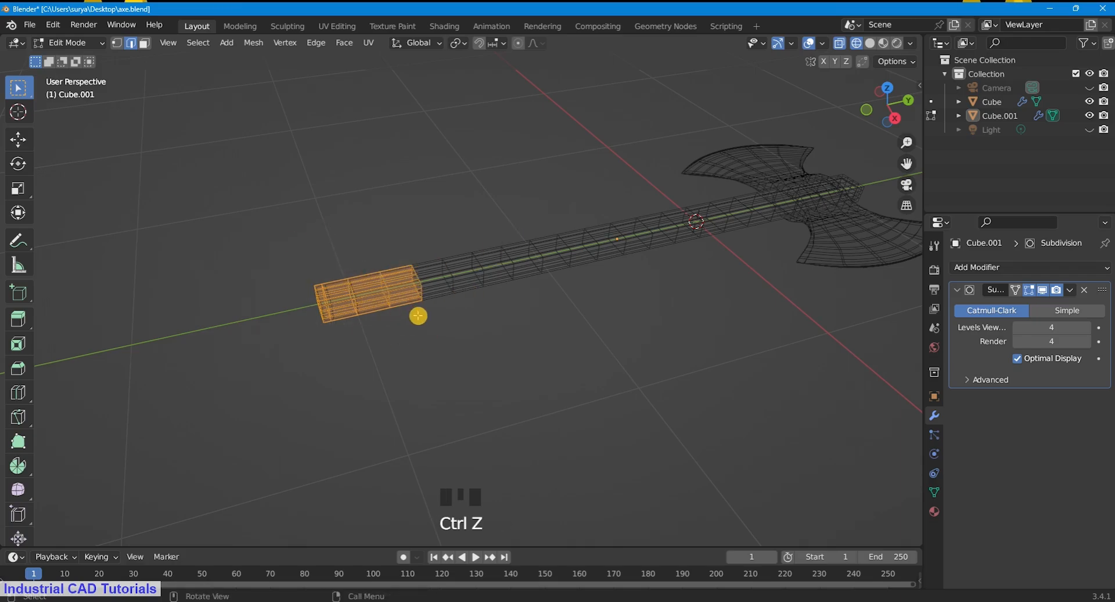
# Step: Extend the grip selection by one more segment toward the axe head and scale it along Z by about 1.8
pyautogui.press('s')
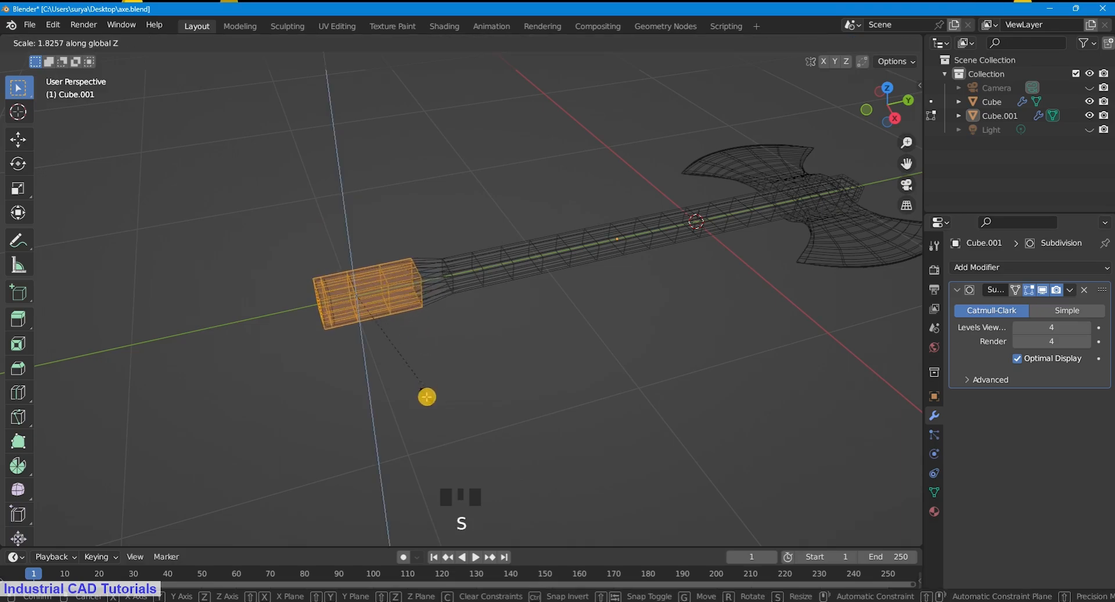
pyautogui.rightClick(428, 405)
pyautogui.keyDown('shift'); pyautogui.moveTo(477, 342); pyautogui.dragTo(396, 277); pyautogui.keyUp('shift')
pyautogui.keyDown('shift'); pyautogui.moveTo(473, 335); pyautogui.dragTo(393, 241); pyautogui.keyUp('shift')
pyautogui.keyDown('shift'); pyautogui.moveTo(442, 343); pyautogui.dragTo(440, 340); pyautogui.keyUp('shift')
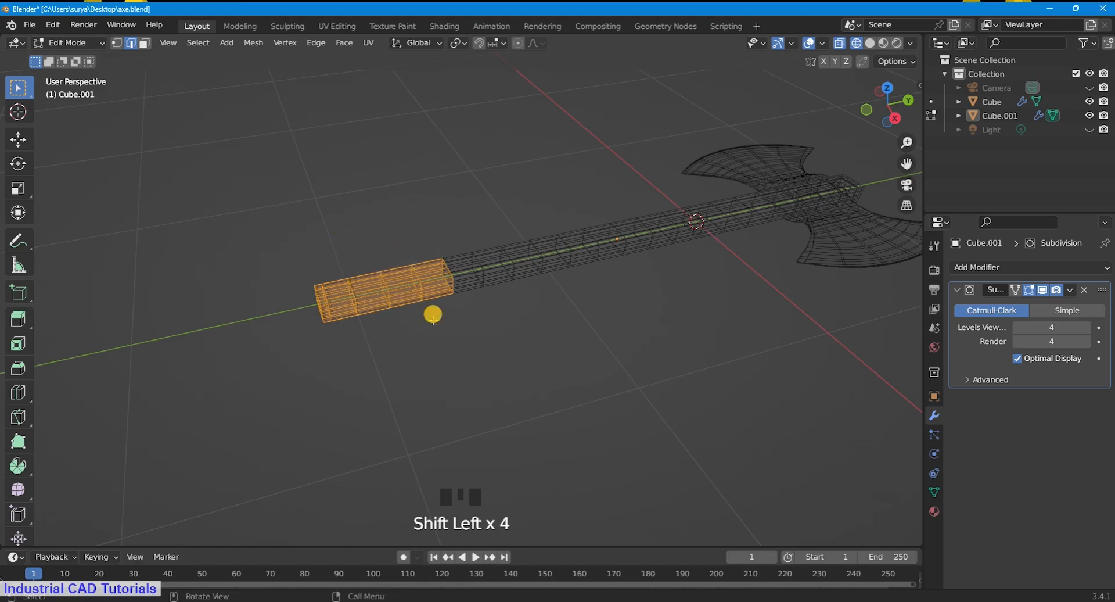
pyautogui.press('s')
pyautogui.press('z')
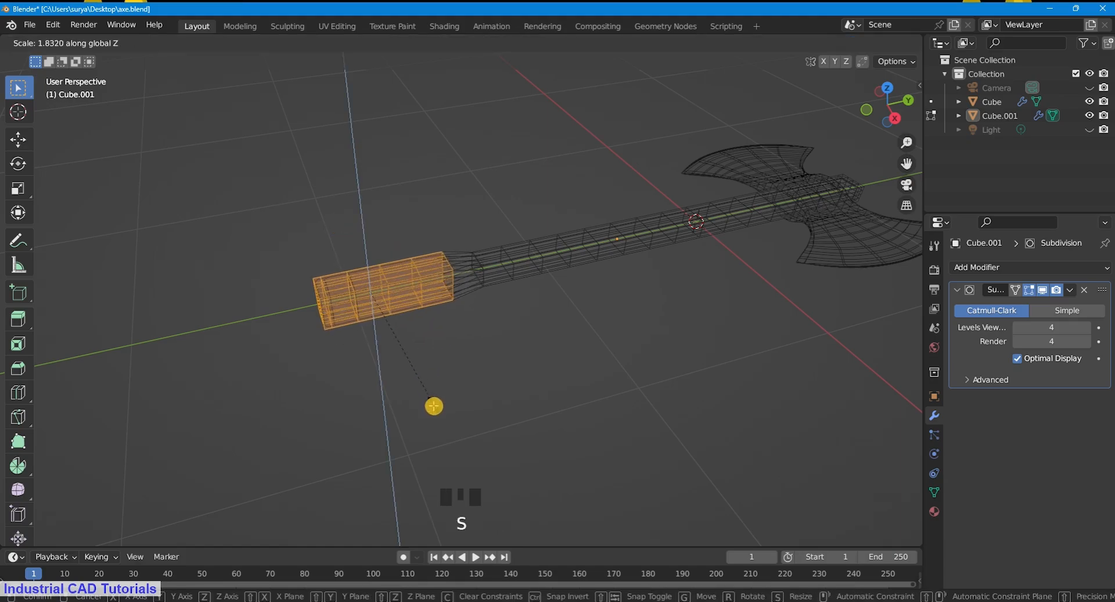
pyautogui.click(431, 399)
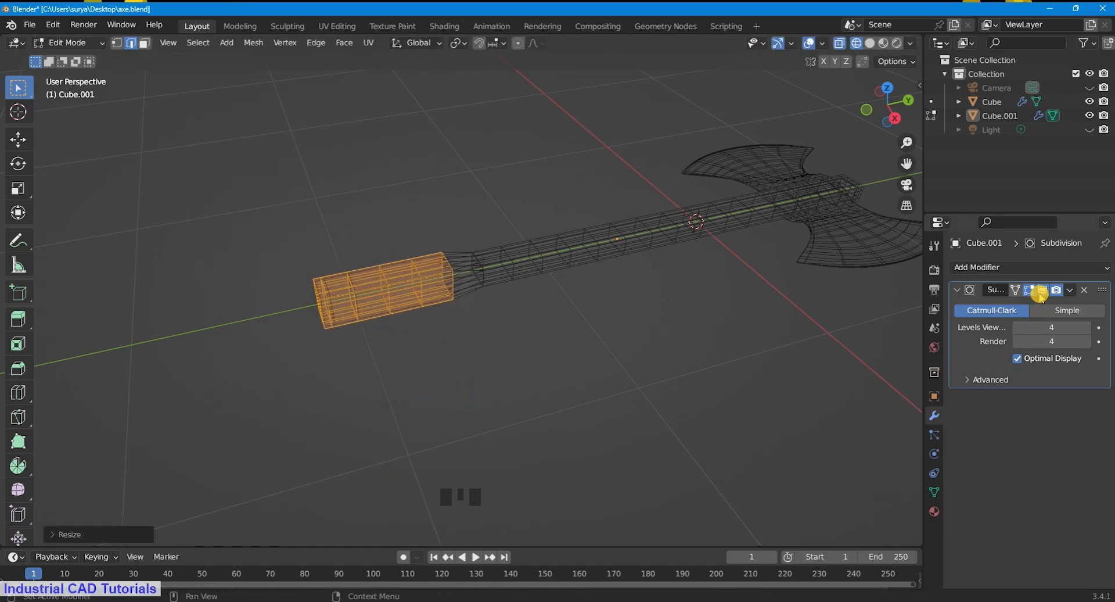
# Step: Switch the viewport shading to Solid, return to Object Mode and view the grip's end from an angle
pyautogui.press('z')
pyautogui.click(581, 355)
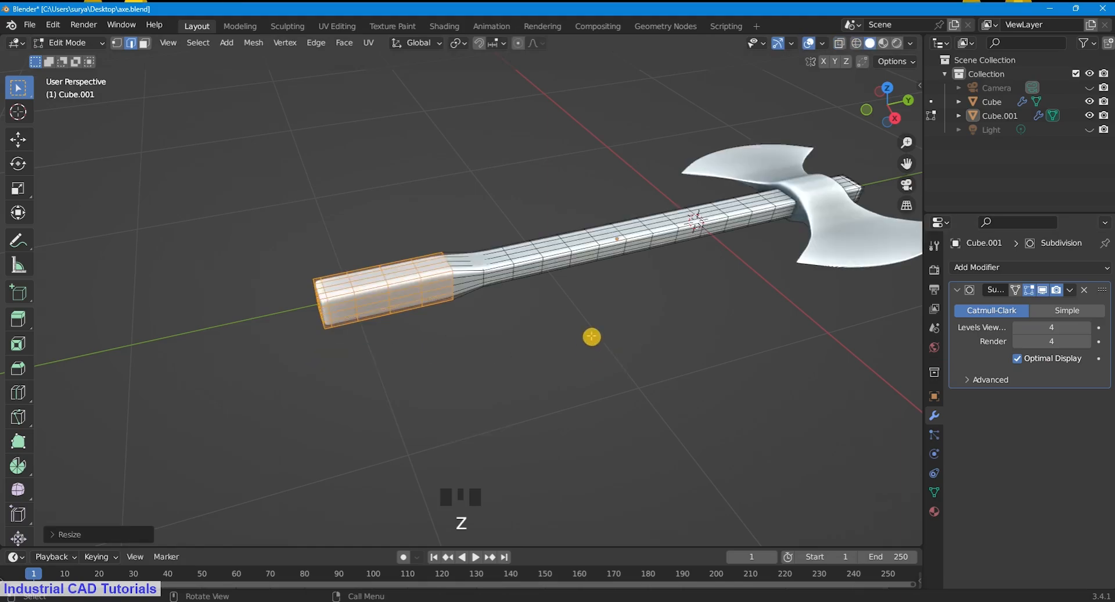
pyautogui.click(87, 42)
pyautogui.click(64, 55)
pyautogui.scroll(-3, 881, 111)
pyautogui.scroll(2, 881, 110)
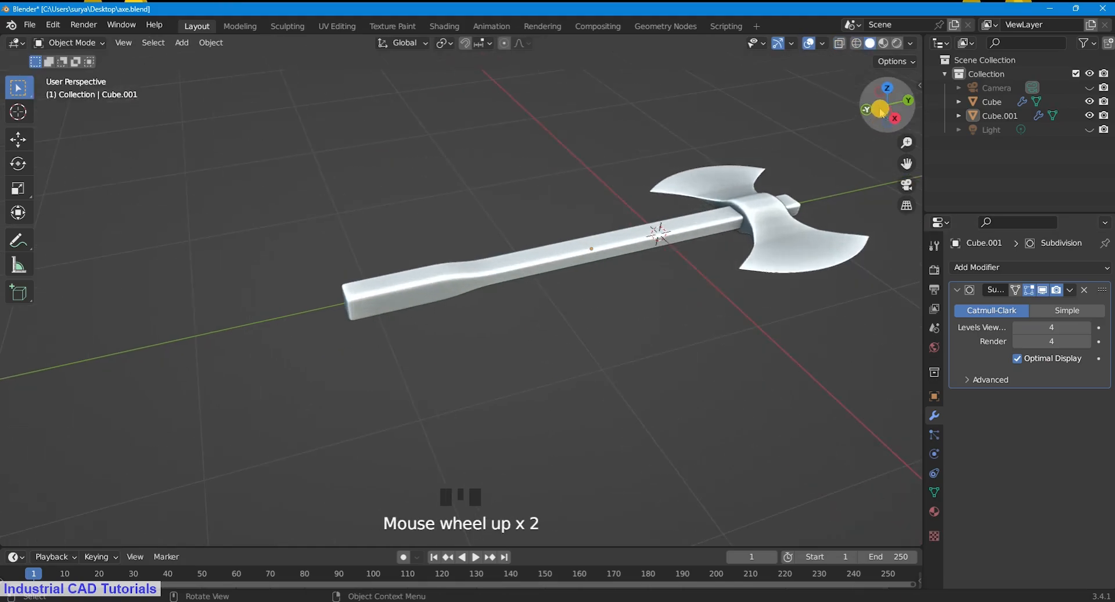
pyautogui.moveTo(881, 109); pyautogui.dragTo(20, 164)
pyautogui.scroll(2, 883, 116)
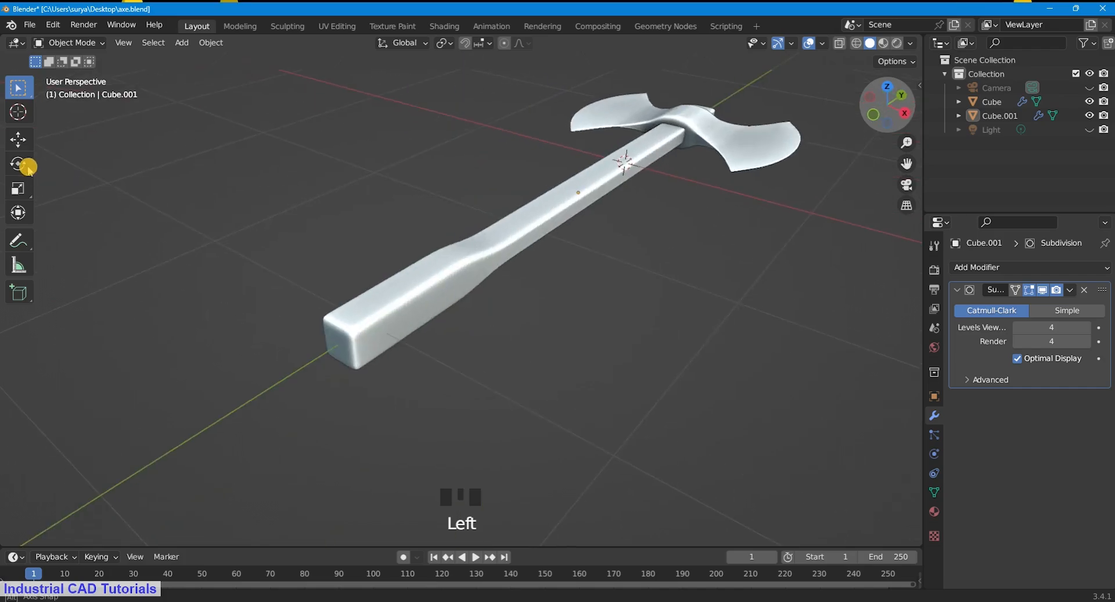
# Step: In Edit Mode, select five edge loops around the grip and bevel them into narrow bands
pyautogui.click(85, 43)
pyautogui.click(75, 68)
pyautogui.scroll(3, 462, 284)
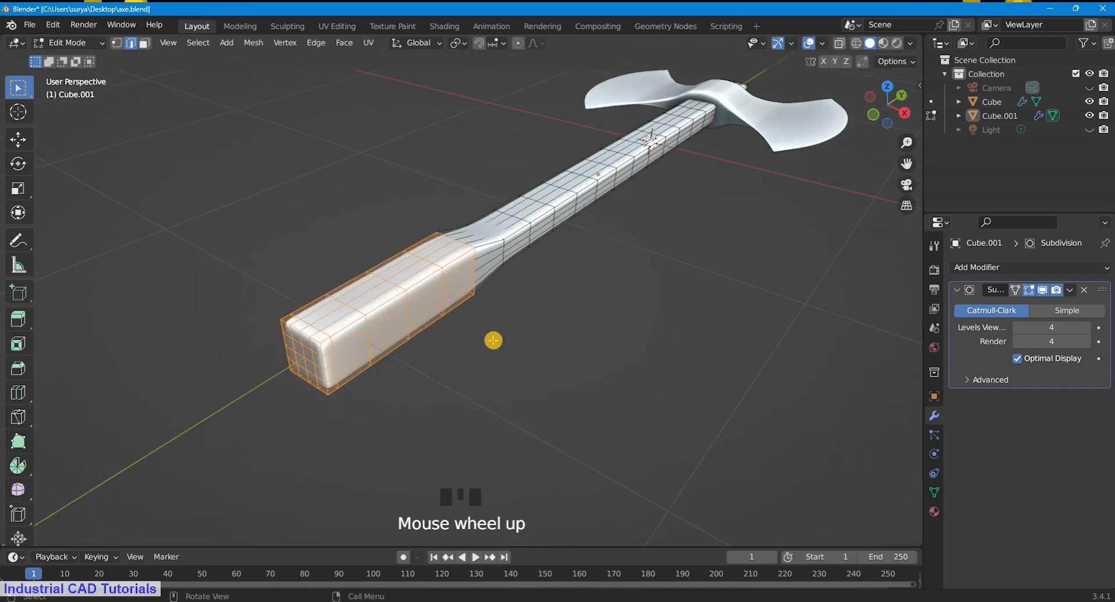
pyautogui.click(470, 349)
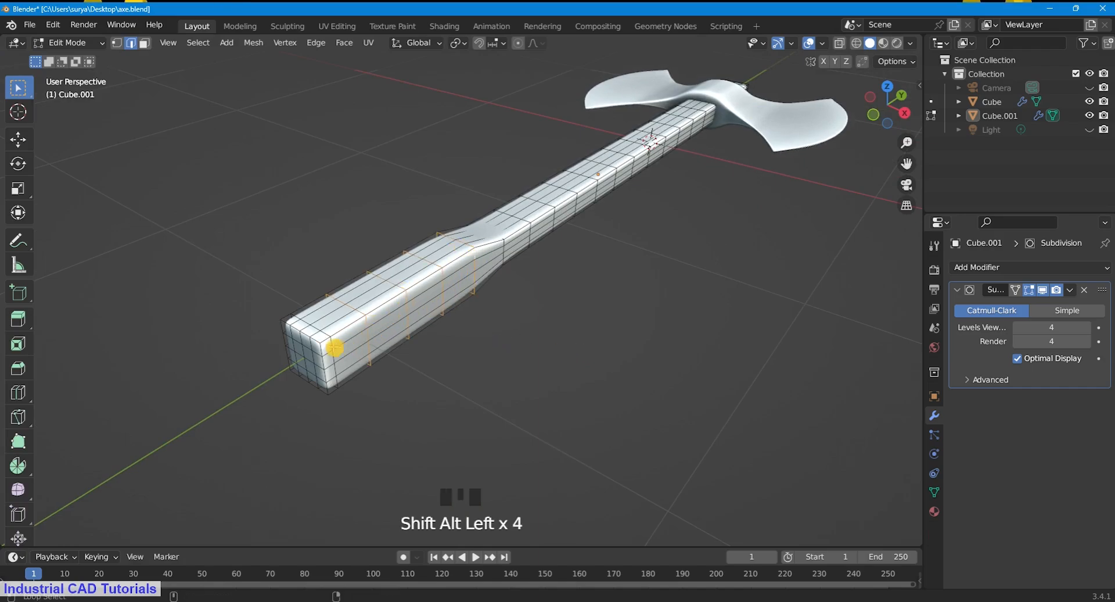
pyautogui.hotkey('ctrl', 'b')
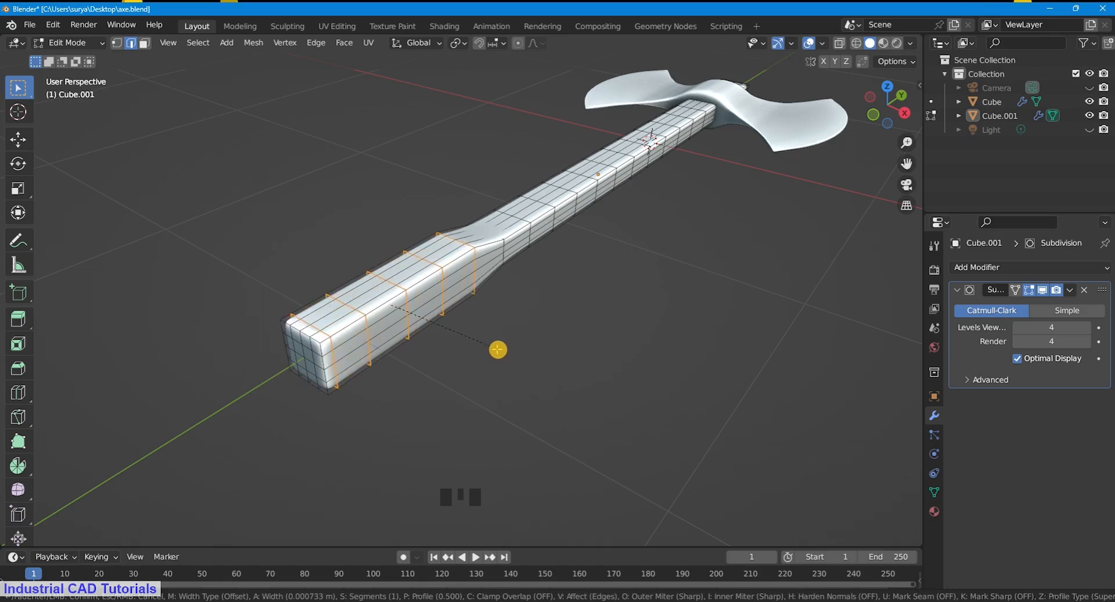
pyautogui.click(500, 348)
# Step: Extrude the five grip bands, scale them along X by about 1.25 as raised ridges, and return to Object Mode
pyautogui.press('s')
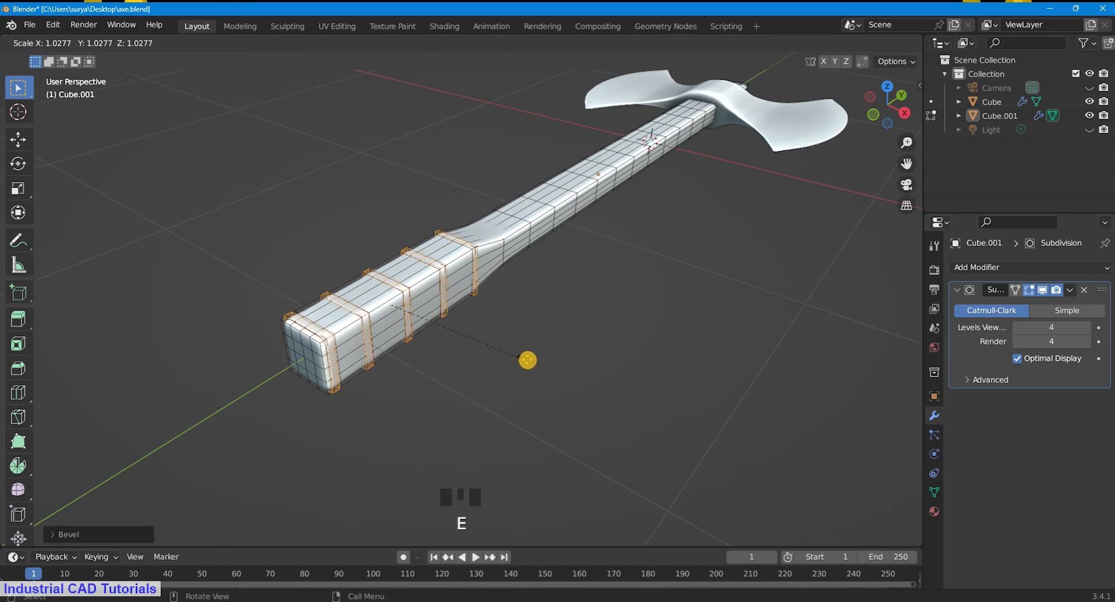
pyautogui.press('x')
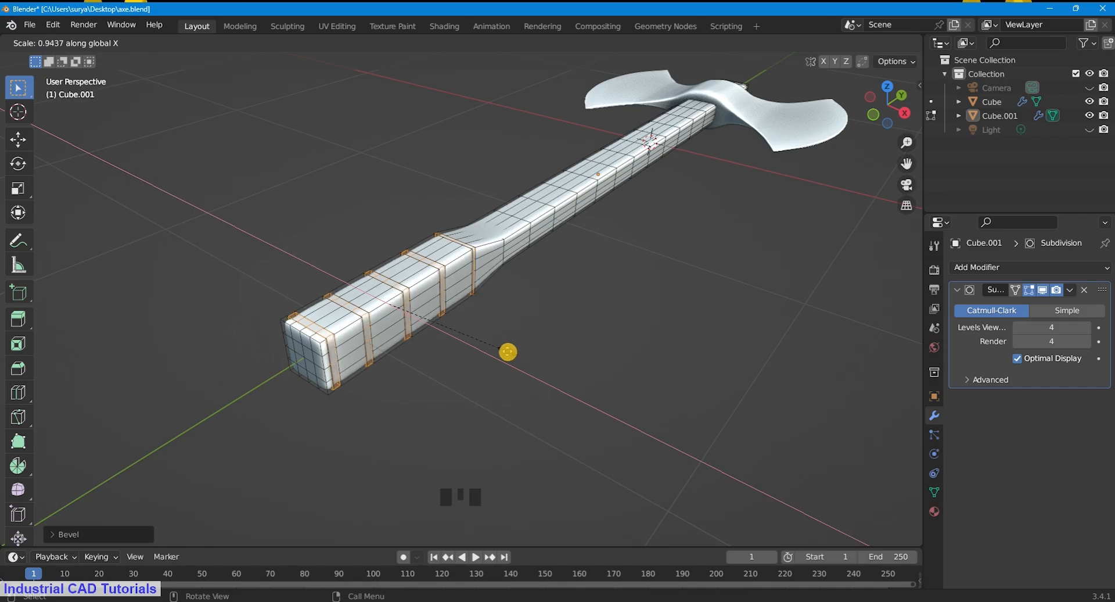
pyautogui.press('y')
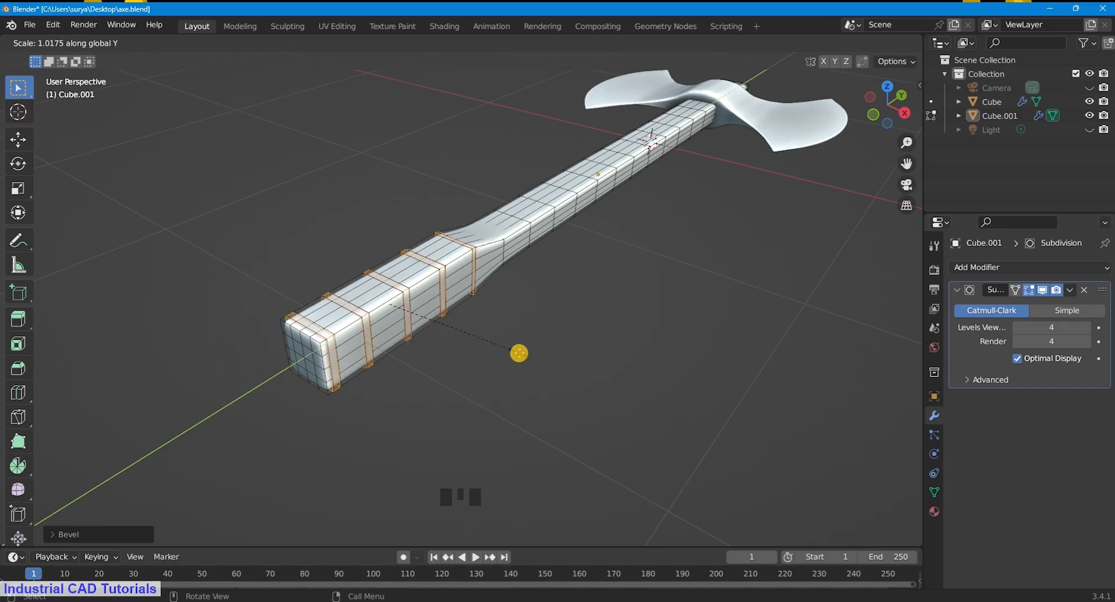
pyautogui.press('z')
pyautogui.press('x')
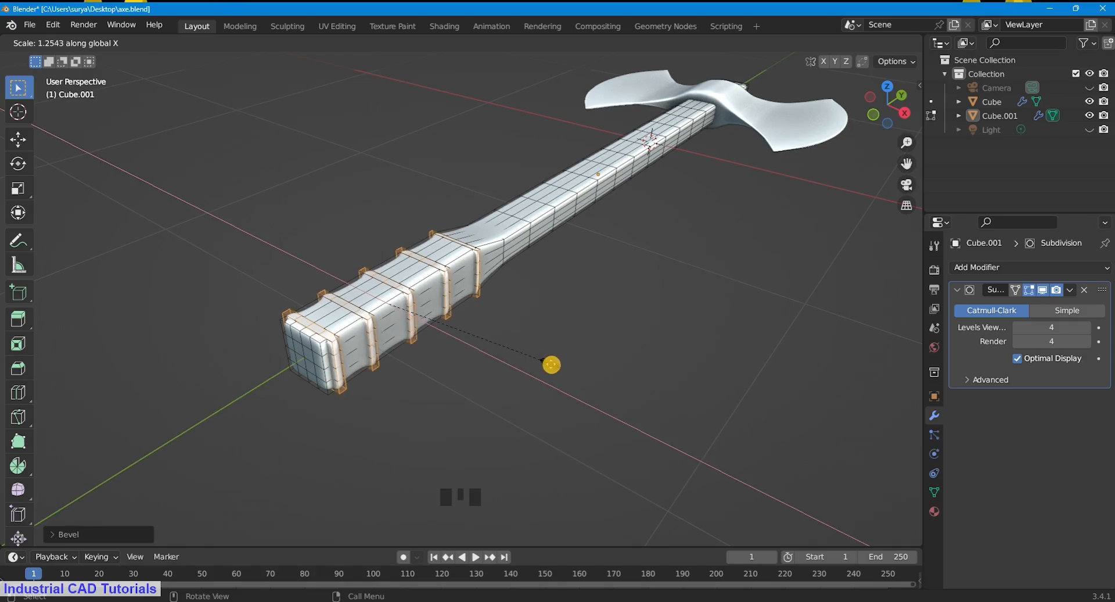
pyautogui.click(551, 365)
pyautogui.click(80, 46)
pyautogui.click(73, 58)
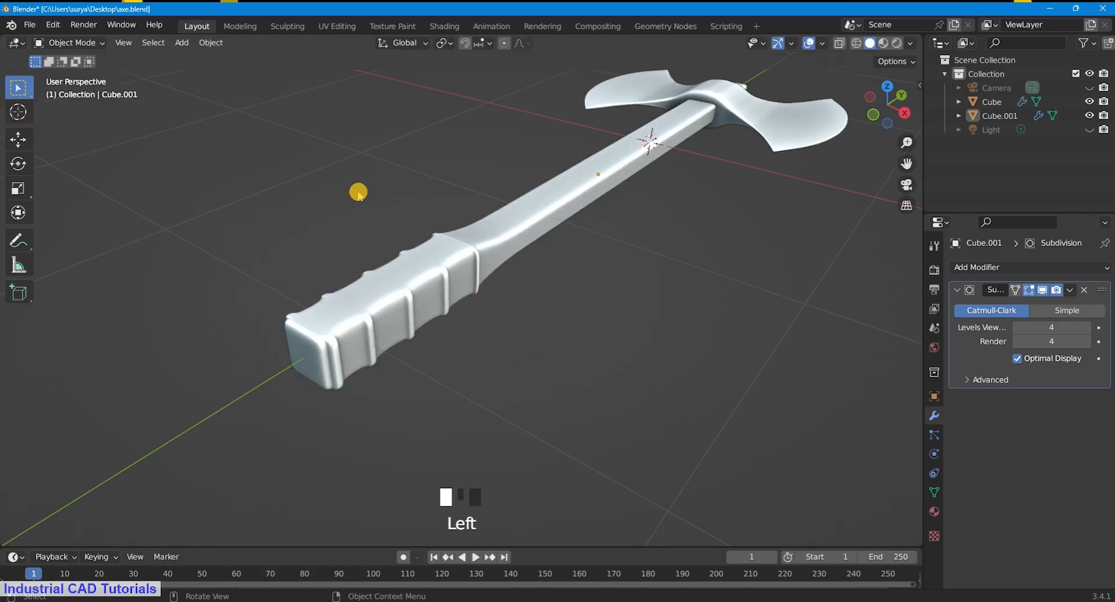
# Step: Examine the ridged grip and the whole axe from several angles and through the camera
pyautogui.scroll(1, 602, 182)
pyautogui.scroll(-3, 602, 181)
pyautogui.moveTo(894, 92); pyautogui.dragTo(143, 69)
pyautogui.scroll(2, 896, 119)
pyautogui.moveTo(896, 119); pyautogui.dragTo(781, 247)
pyautogui.scroll(3, 889, 126)
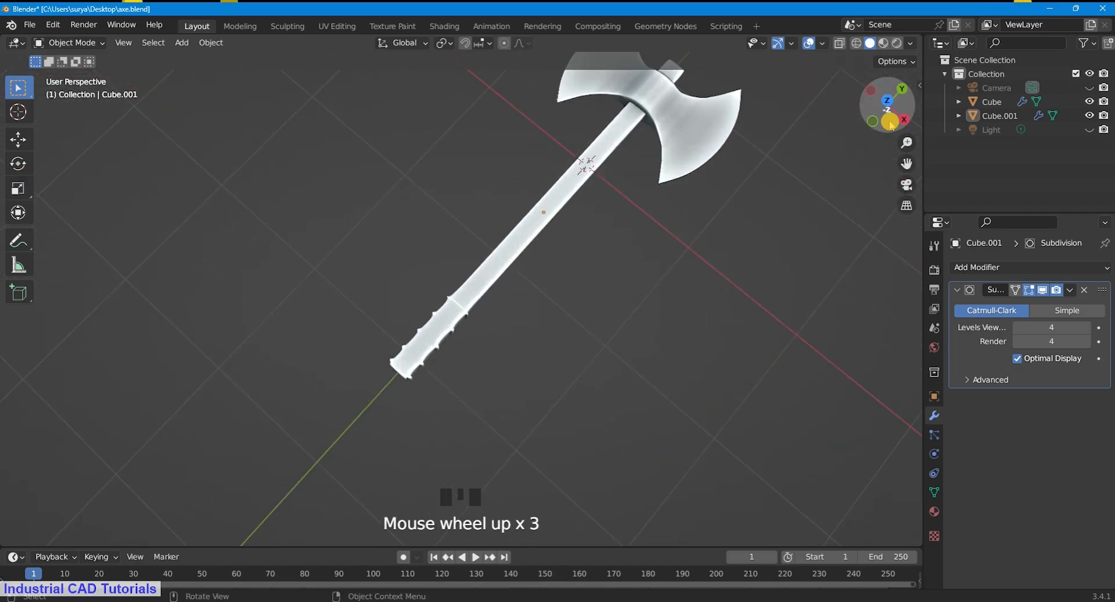
pyautogui.scroll(-3, 890, 126)
pyautogui.press('KP_0')
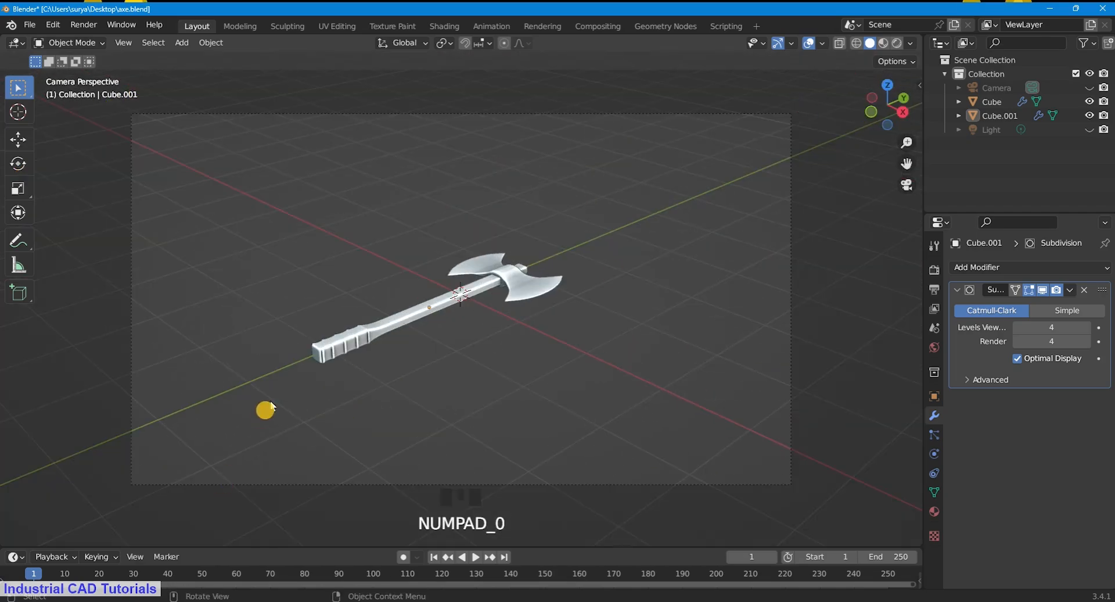
pyautogui.scroll(5, 276, 398)
pyautogui.click(360, 319)
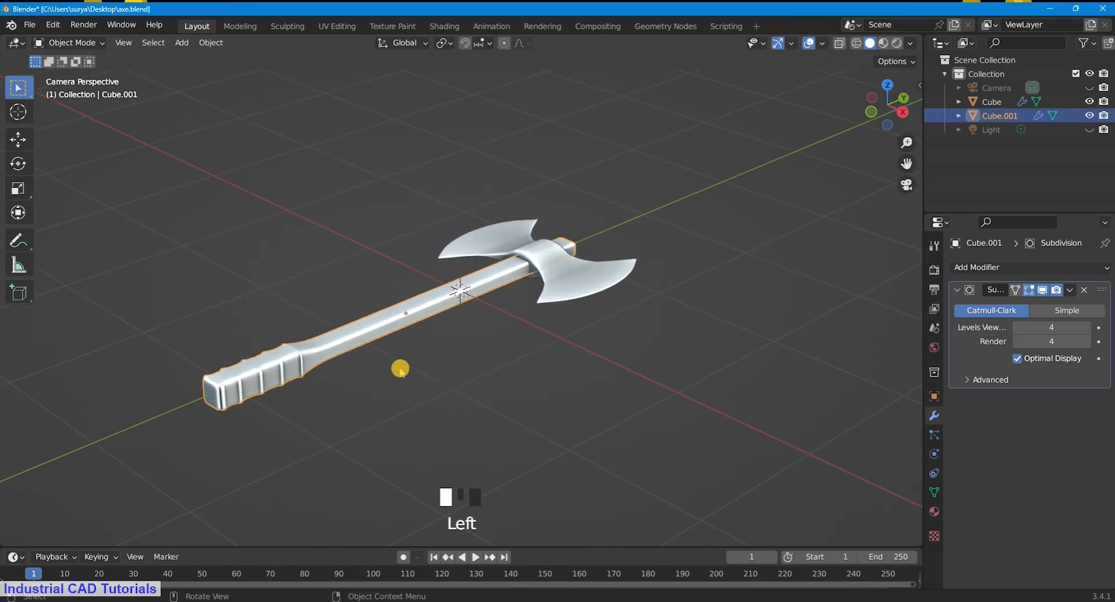
pyautogui.click(400, 370)
pyautogui.scroll(1, 375, 342)
# Step: Shade the axe head smooth and enable Auto Smooth at 30° on both the head and the handle
pyautogui.click(372, 332)
pyautogui.scroll(-3, 649, 231)
pyautogui.moveTo(881, 121); pyautogui.dragTo(912, 226)
pyautogui.click(587, 232)
pyautogui.click(451, 157)
pyautogui.rightClick(451, 155)
pyautogui.click(451, 155)
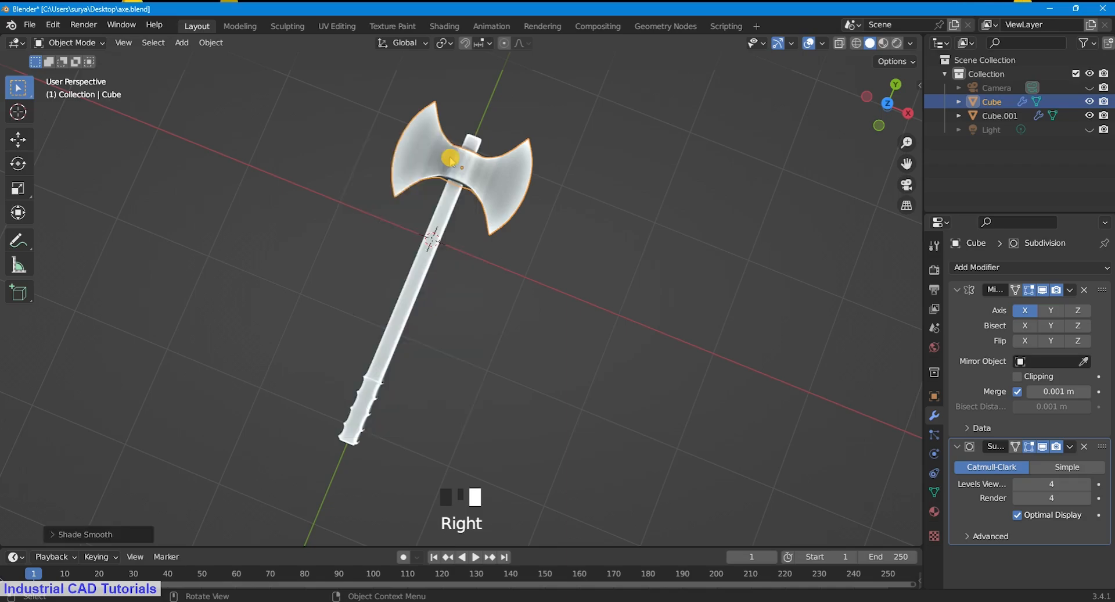
pyautogui.click(936, 491)
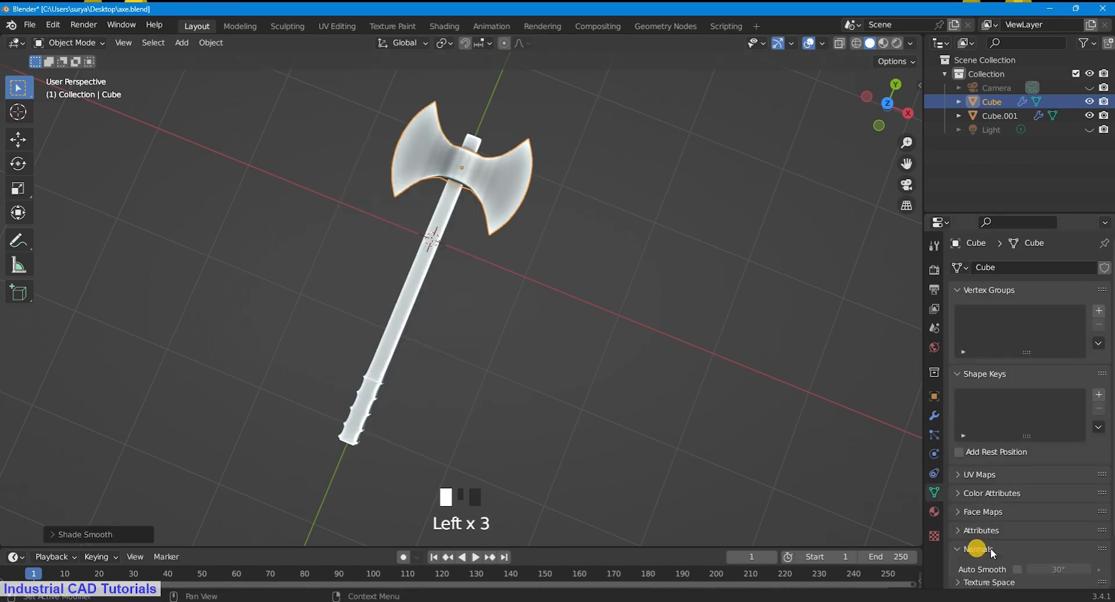
pyautogui.click(430, 337)
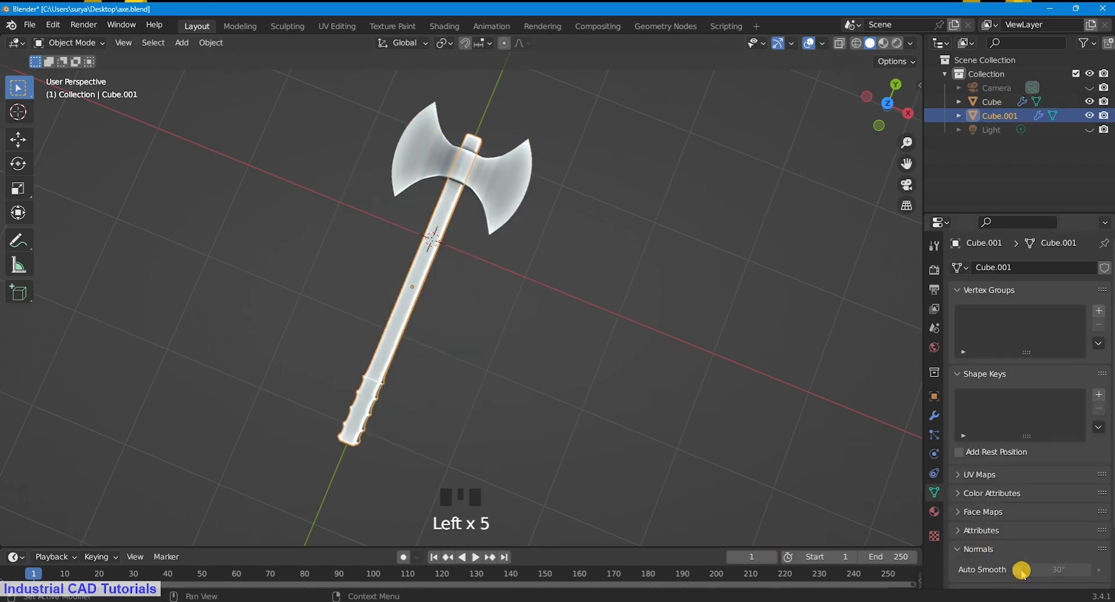
pyautogui.click(683, 448)
# Step: In the camera view, scale up the axe head and handle together and move them about 1 m along Y
pyautogui.scroll(-3, 679, 145)
pyautogui.press('KP_0')
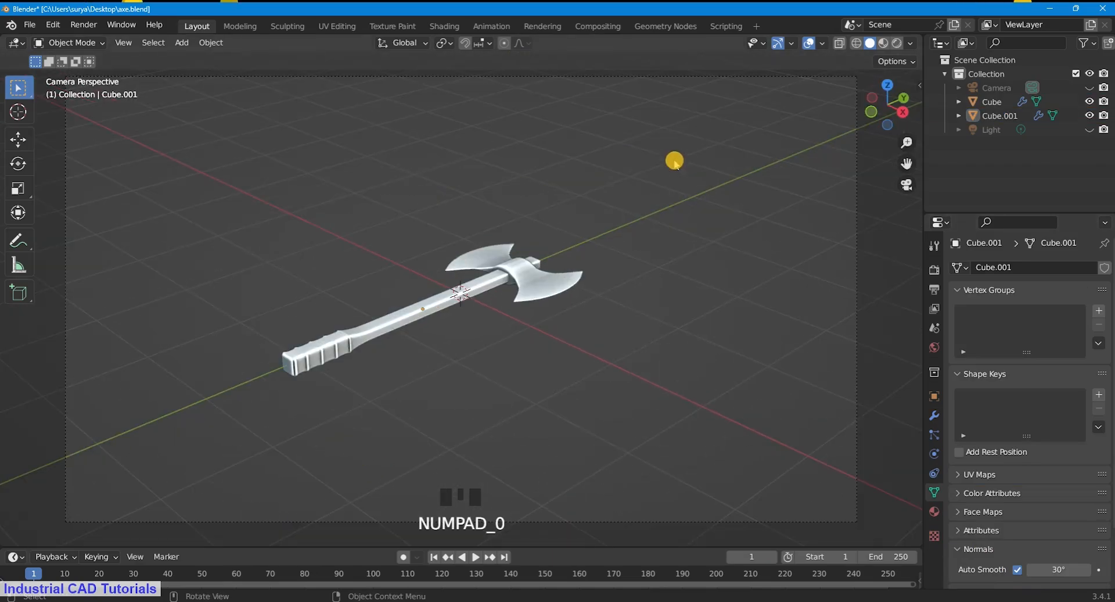
pyautogui.scroll(-1, 572, 375)
pyautogui.moveTo(584, 374); pyautogui.dragTo(186, 221)
pyautogui.scroll(1, 437, 274)
pyautogui.press('s')
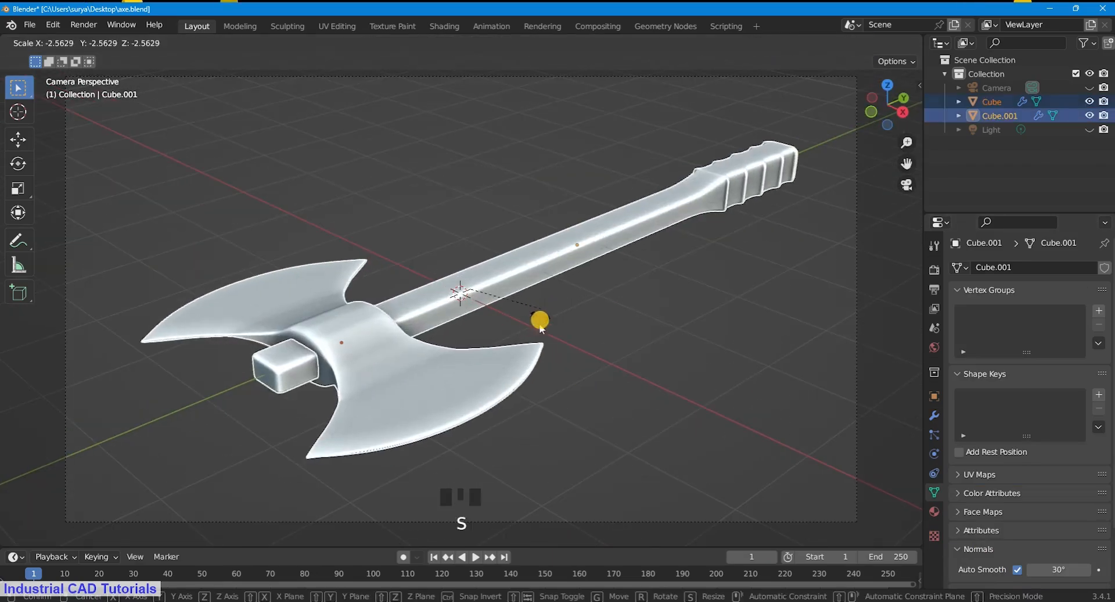
pyautogui.rightClick(566, 358)
pyautogui.press('s')
pyautogui.click(652, 368)
pyautogui.scroll(-1, 652, 368)
pyautogui.press('g')
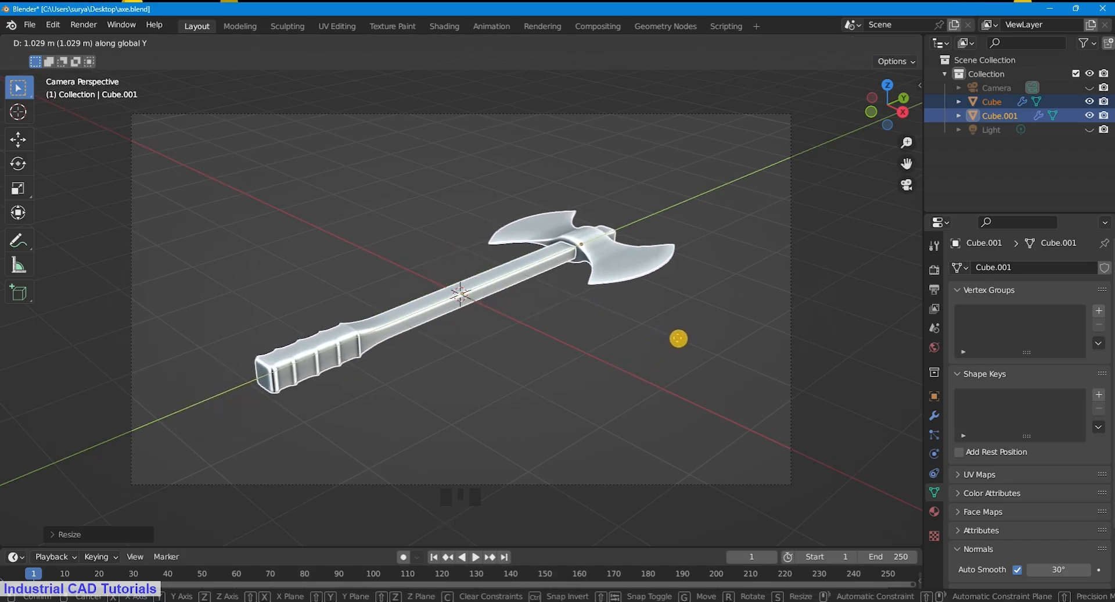
pyautogui.click(674, 337)
# Step: Enter Edit Mode on both objects and try to apply the handle's Subdivision modifier
pyautogui.click(69, 42)
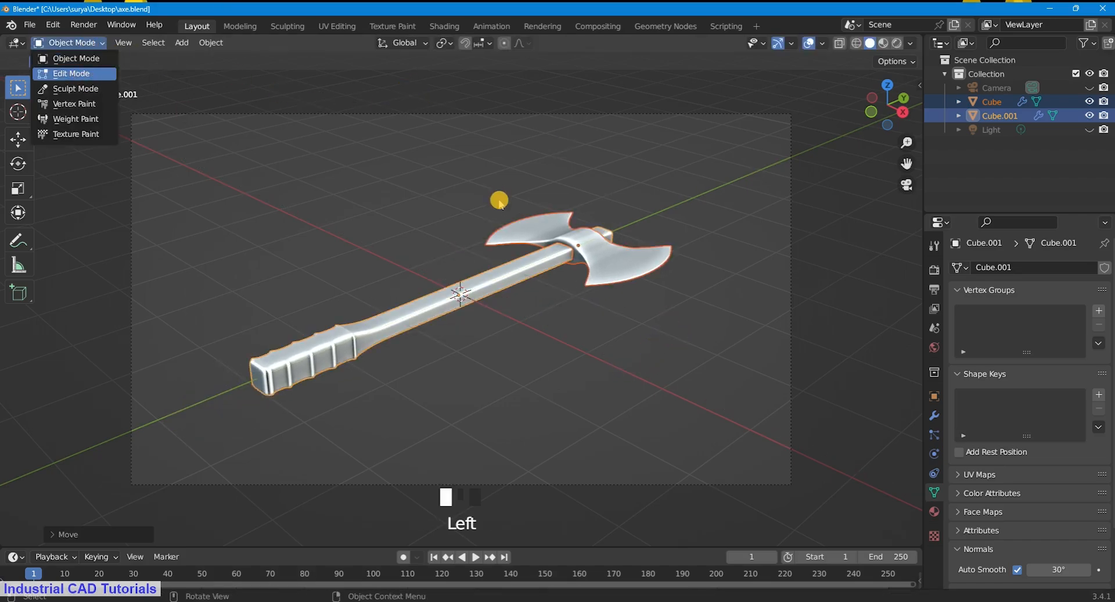
pyautogui.scroll(-1, 499, 200)
pyautogui.scroll(1, 499, 201)
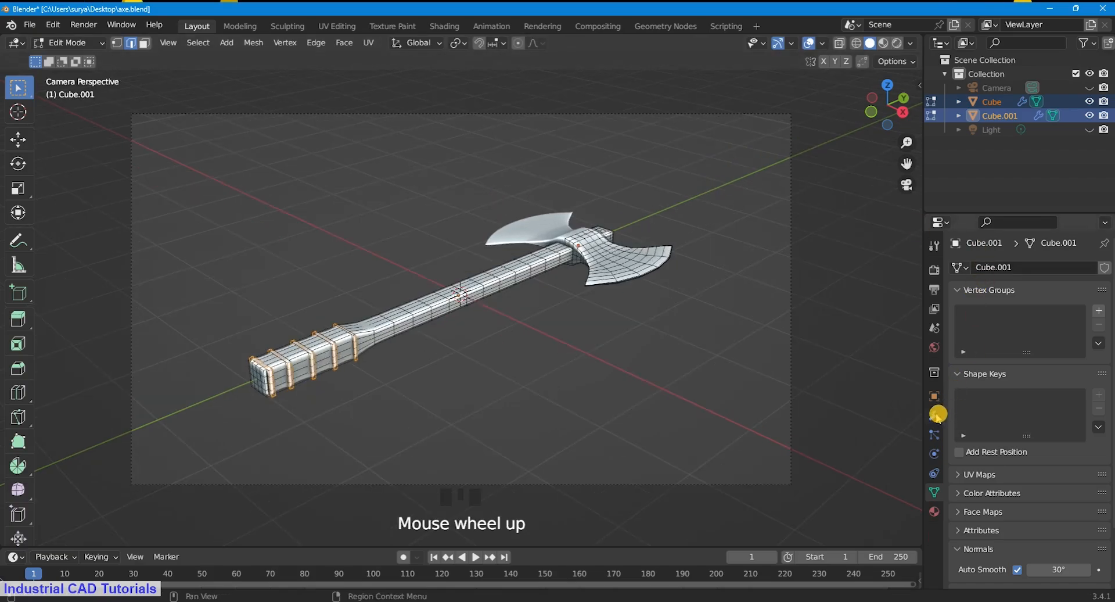
pyautogui.click(933, 415)
pyautogui.click(967, 267)
pyautogui.click(1070, 289)
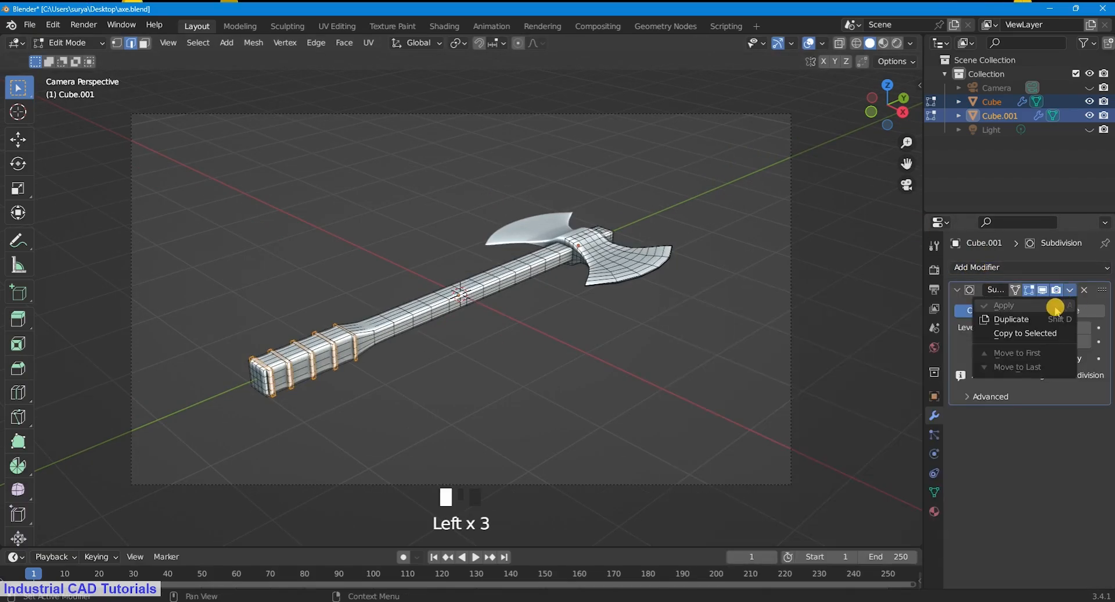
pyautogui.click(985, 476)
pyautogui.click(58, 43)
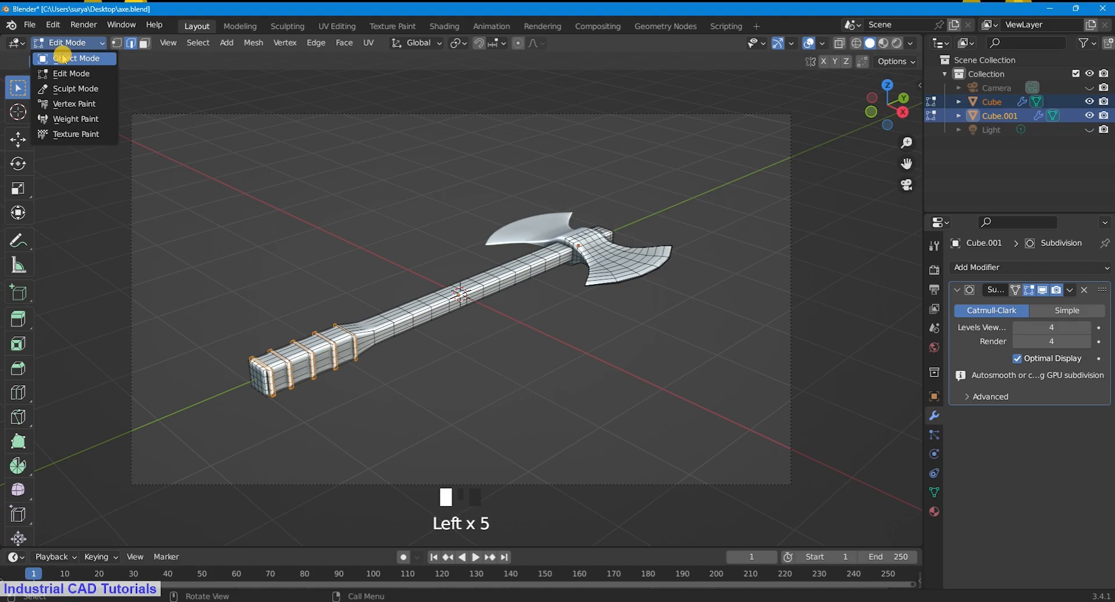
# Step: Apply the axe head's Mirror modifier and check its mesh in Edit Mode before returning to Object Mode
pyautogui.click(644, 264)
pyautogui.click(1070, 446)
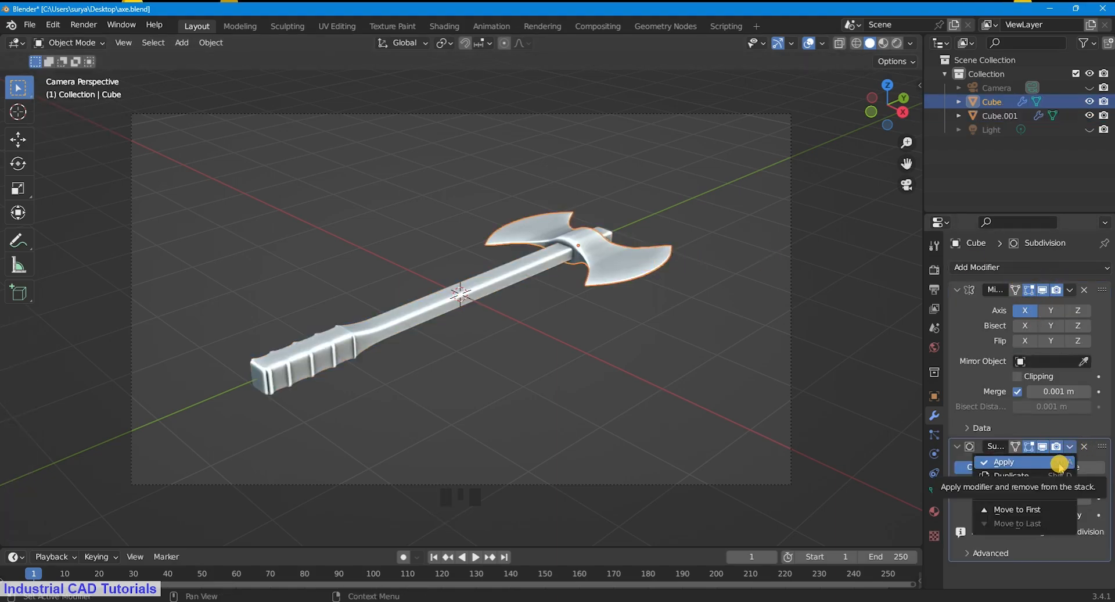
pyautogui.click(1070, 289)
pyautogui.click(1003, 305)
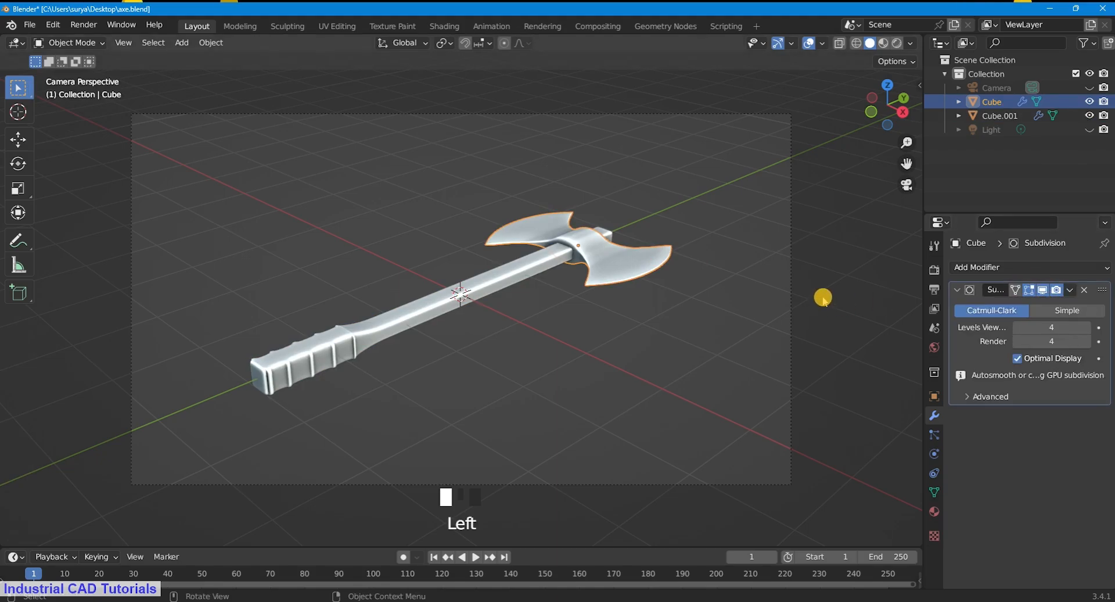
pyautogui.click(824, 298)
pyautogui.click(82, 44)
pyautogui.click(79, 71)
pyautogui.scroll(-1, 580, 231)
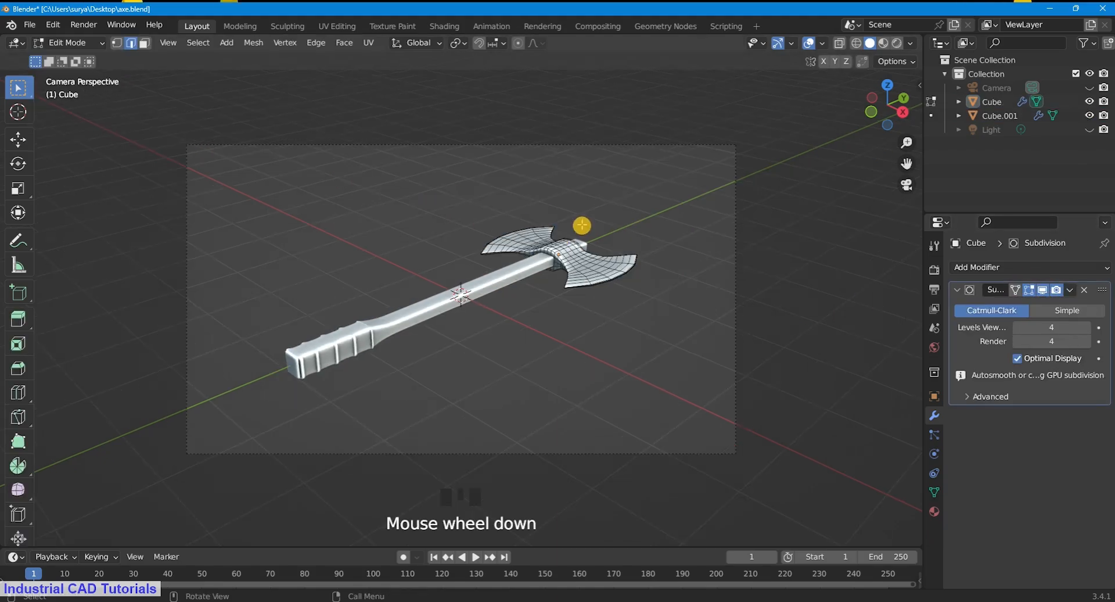
pyautogui.scroll(1, 580, 231)
pyautogui.click(69, 43)
pyautogui.click(64, 51)
# Step: Select the handle and the axe head together and enter Edit Mode on both
pyautogui.click(493, 271)
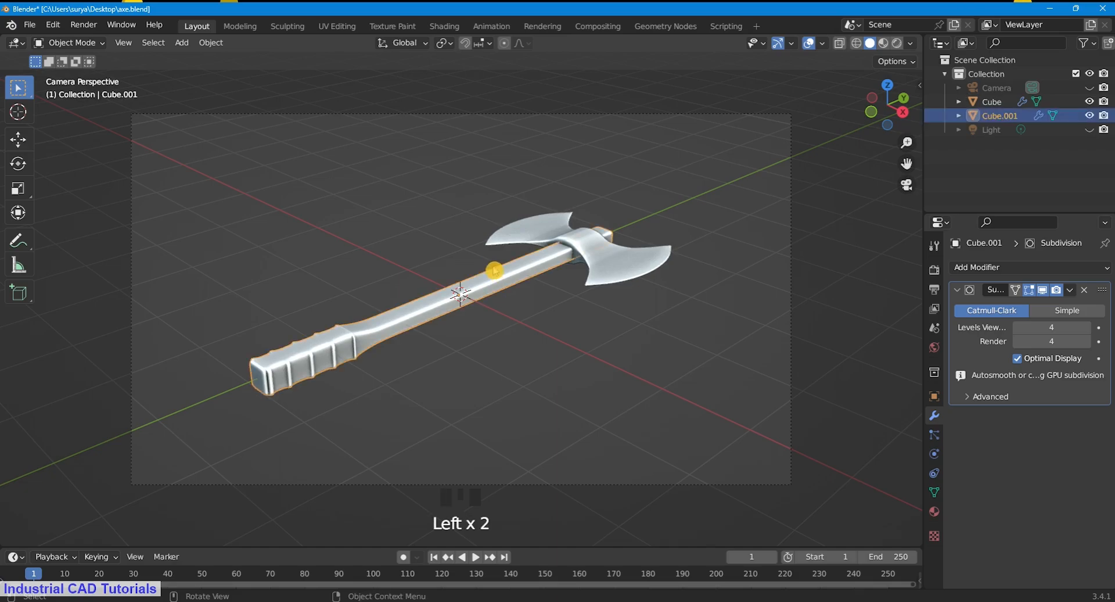
pyautogui.keyDown('shift'); pyautogui.click(528, 218); pyautogui.keyUp('shift')
pyautogui.click(92, 44)
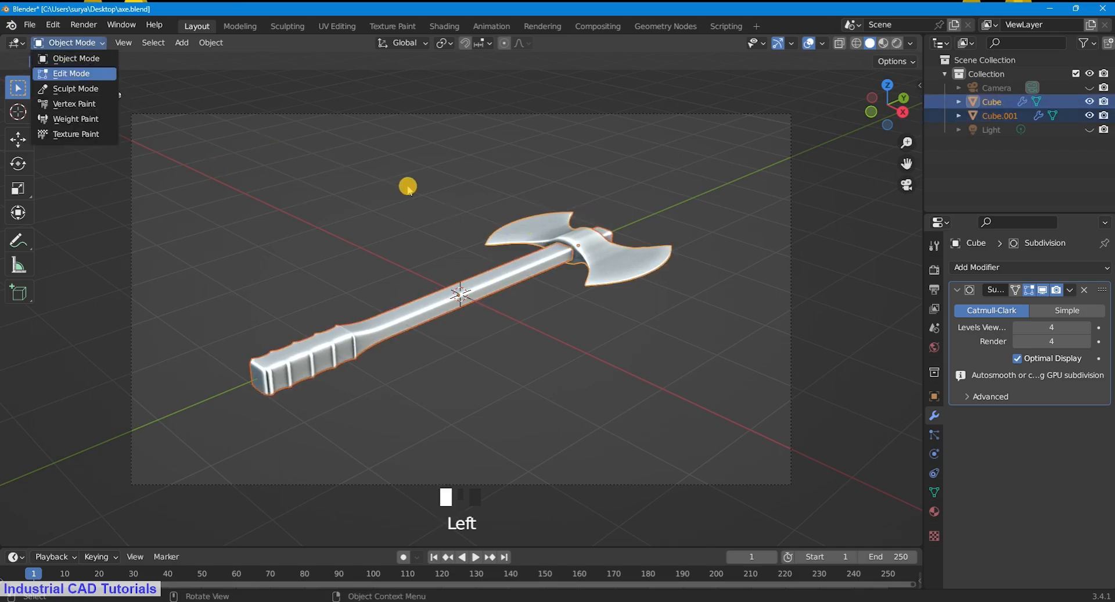
pyautogui.scroll(2, 407, 185)
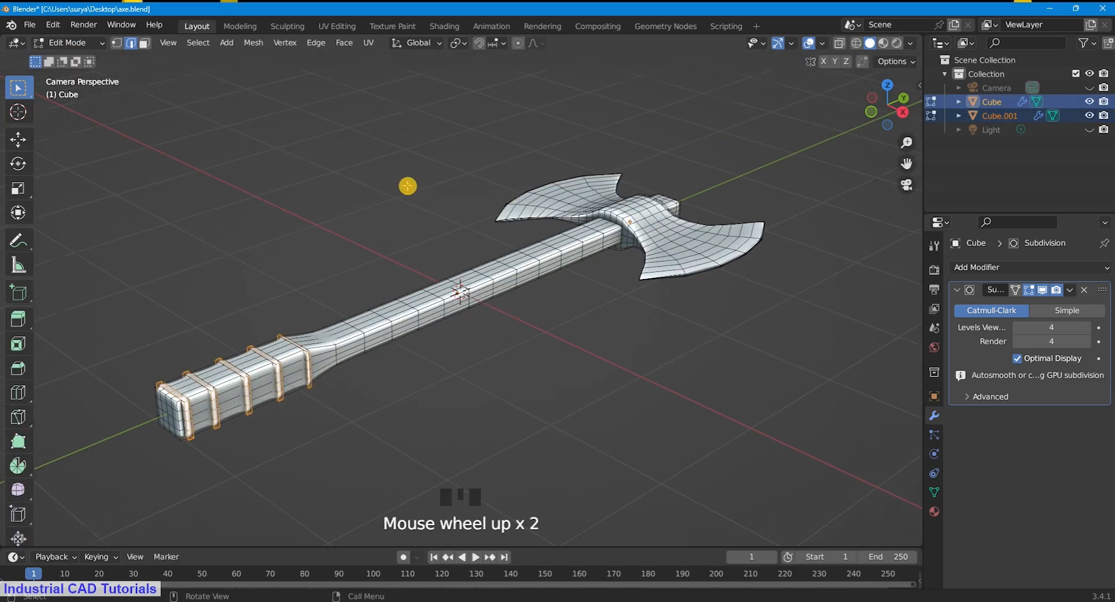
pyautogui.scroll(1, 408, 186)
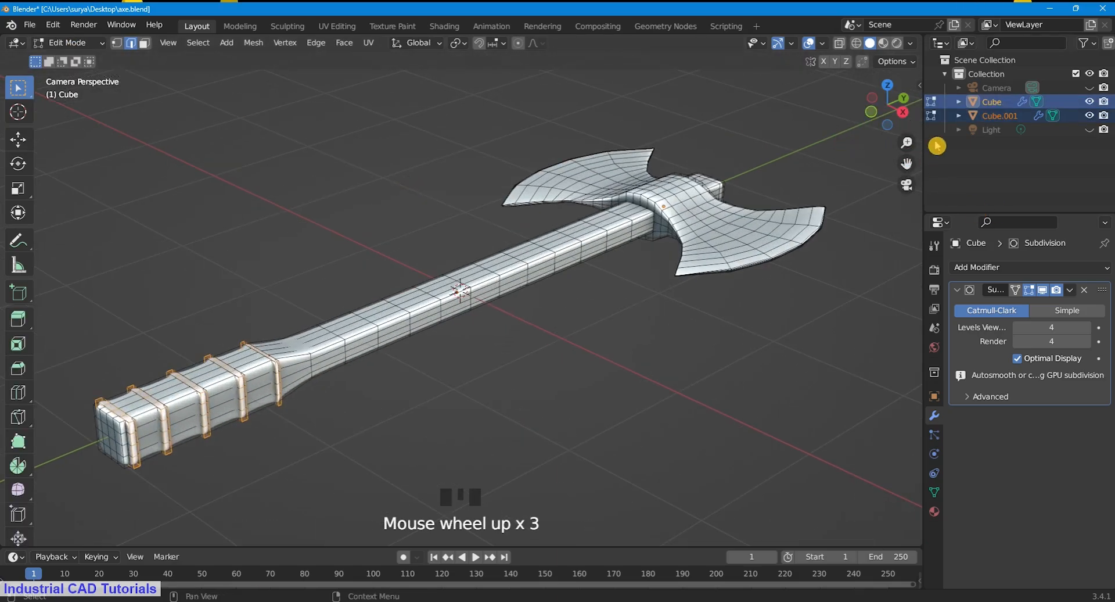
# Step: Check the axe head and handle meshes from several angles and return both to Object Mode
pyautogui.moveTo(886, 104); pyautogui.dragTo(871, 164)
pyautogui.scroll(3, 889, 104)
pyautogui.moveTo(889, 107)
pyautogui.mouseDown()
pyautogui.moveTo(816, 386)
pyautogui.moveTo(869, 475)
pyautogui.moveTo(884, 96)
pyautogui.mouseUp()
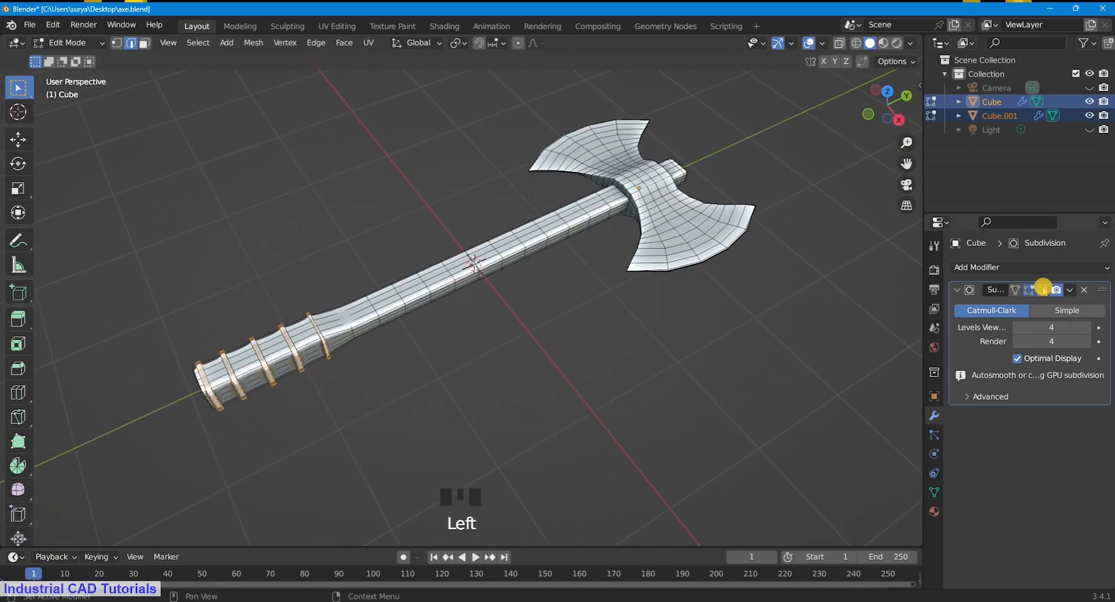
pyautogui.scroll(-2, 848, 96)
pyautogui.moveTo(871, 99)
pyautogui.mouseDown()
pyautogui.moveTo(839, 423)
pyautogui.moveTo(866, 411)
pyautogui.moveTo(4, 86)
pyautogui.moveTo(109, 55)
pyautogui.mouseUp()
pyautogui.click(87, 43)
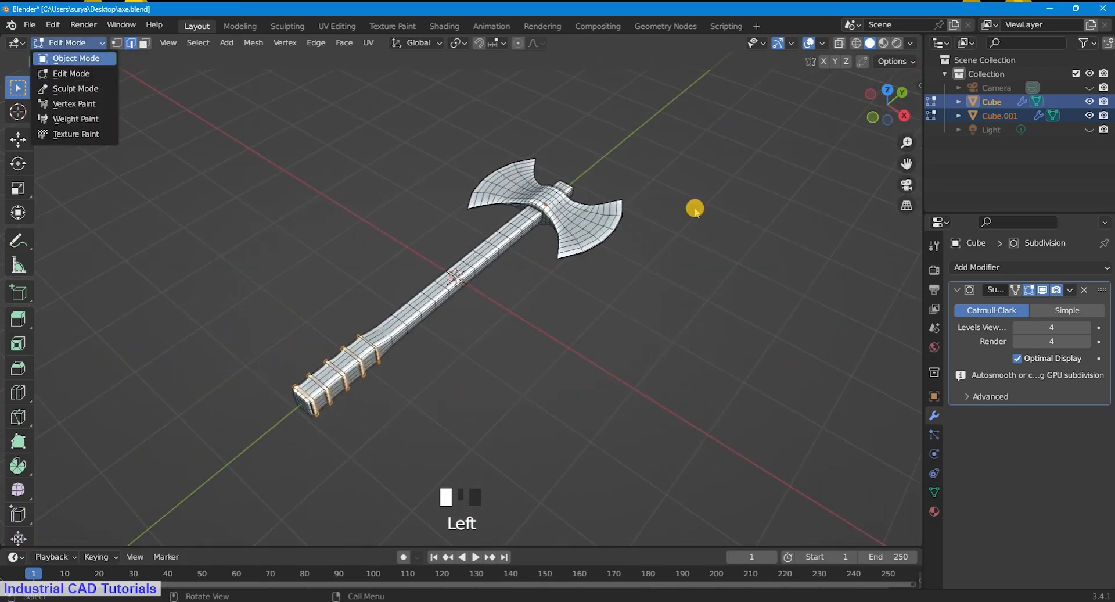
pyautogui.scroll(-2, 687, 227)
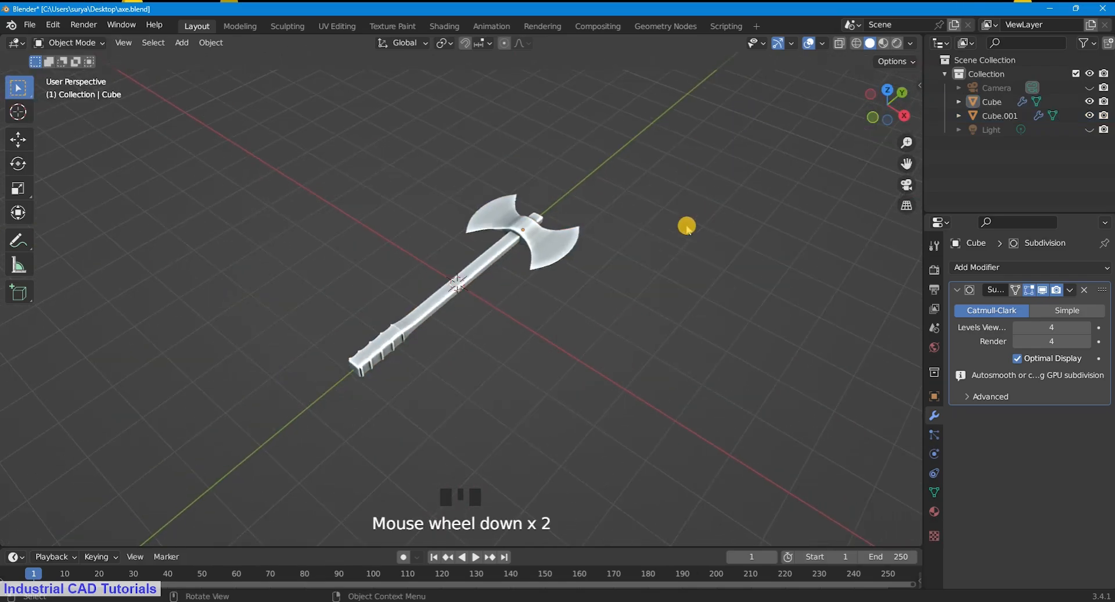
pyautogui.scroll(2, 687, 226)
pyautogui.scroll(1, 687, 226)
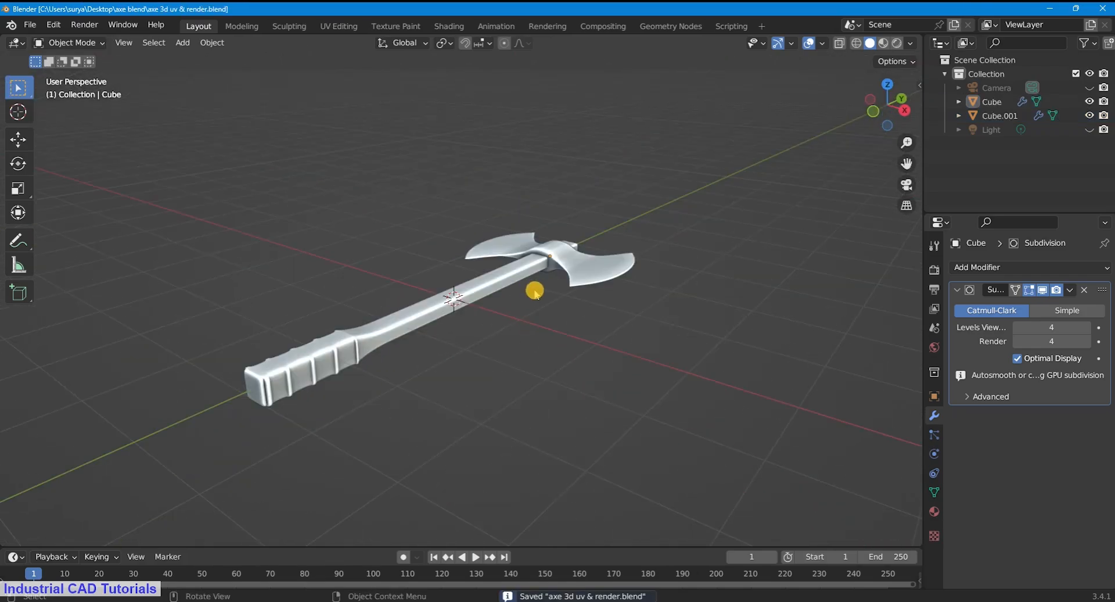
pyautogui.scroll(1, 534, 290)
# Step: Switch to the UV Editing workspace, show the camera view, and enter Edit Mode on the axe head alone
pyautogui.click(338, 25)
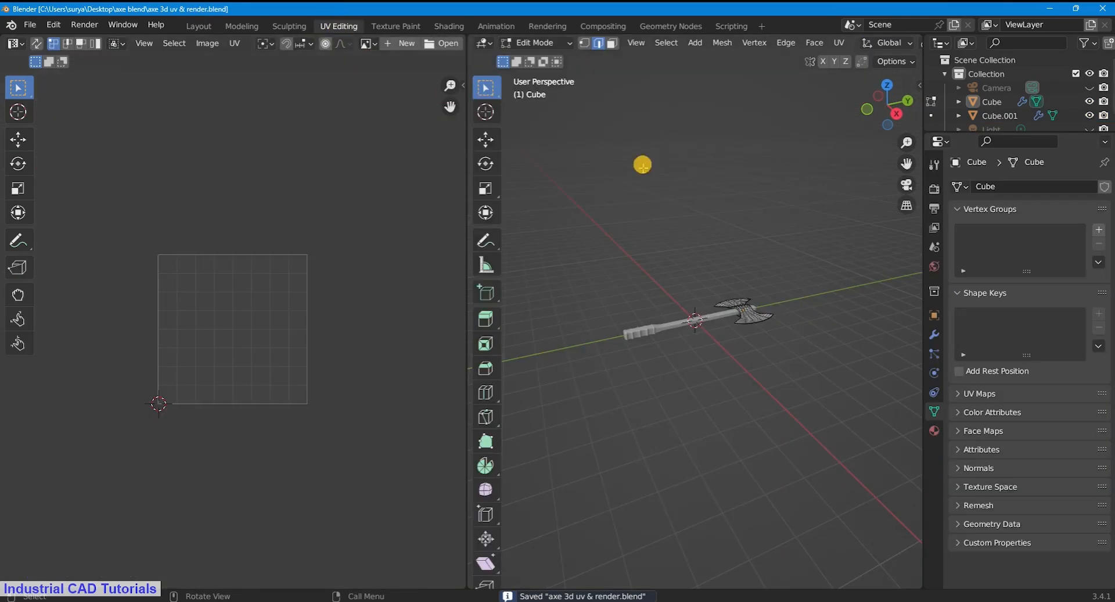
pyautogui.scroll(2, 692, 293)
pyautogui.press('KP_1')
pyautogui.press('KP_0')
pyautogui.click(511, 43)
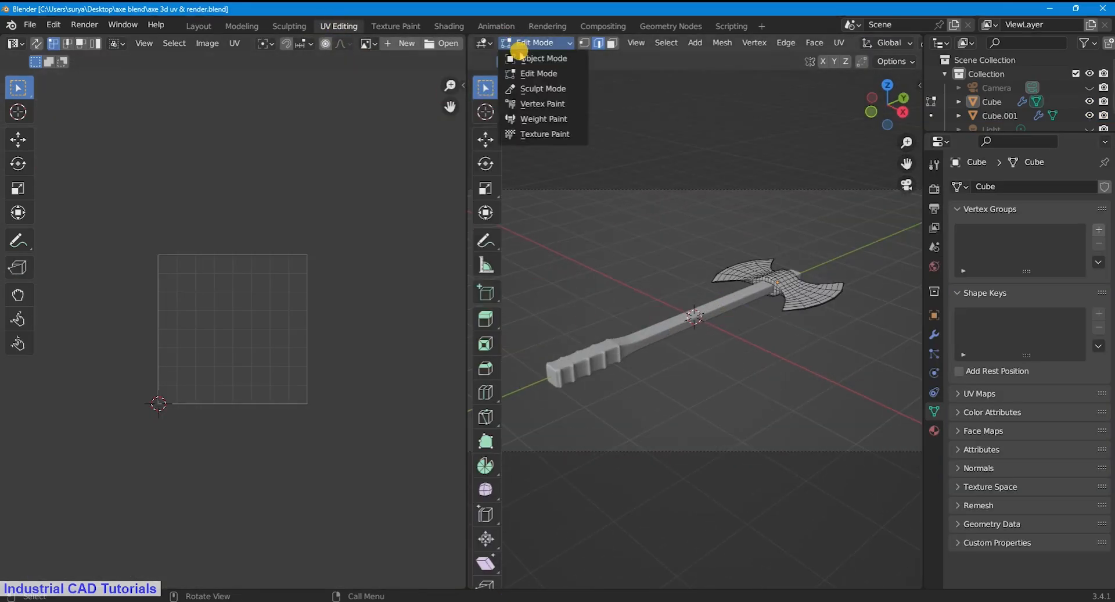
pyautogui.click(537, 58)
pyautogui.scroll(1, 801, 287)
pyautogui.click(535, 43)
pyautogui.click(549, 74)
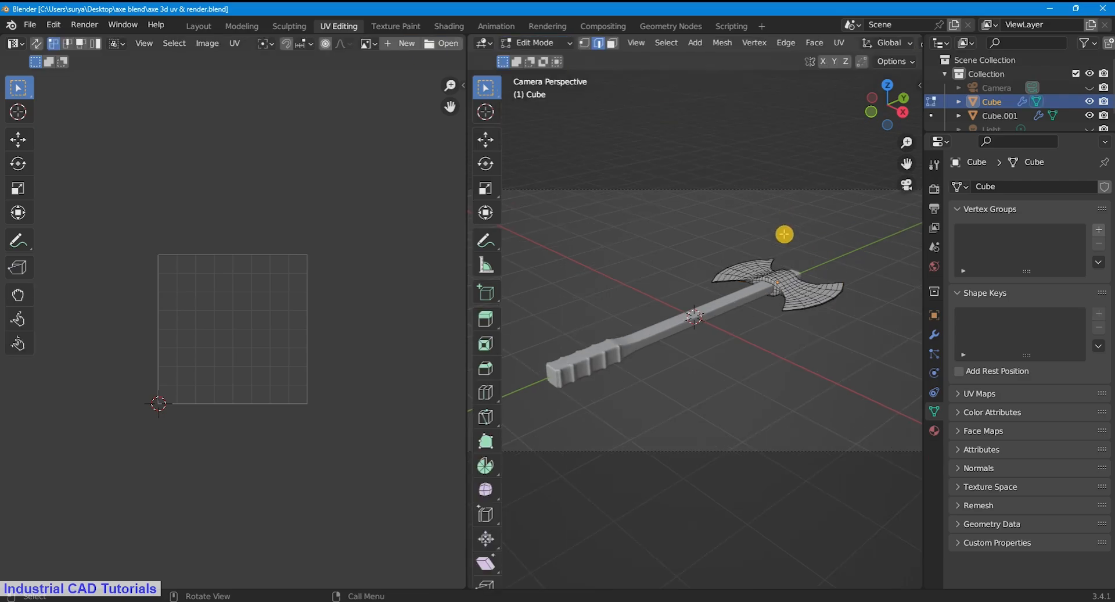
# Step: Unwrap the entire axe head with Smart UV Project using an island margin of 0.1
pyautogui.press('a')
pyautogui.press('u')
pyautogui.click(769, 184)
pyautogui.click(792, 242)
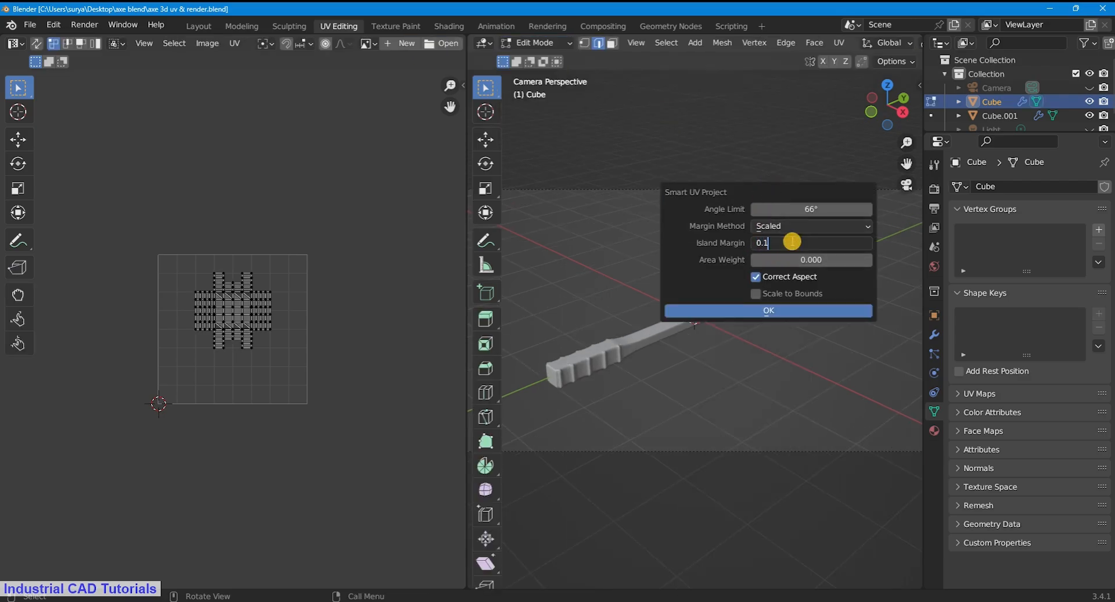
pyautogui.press('Return')
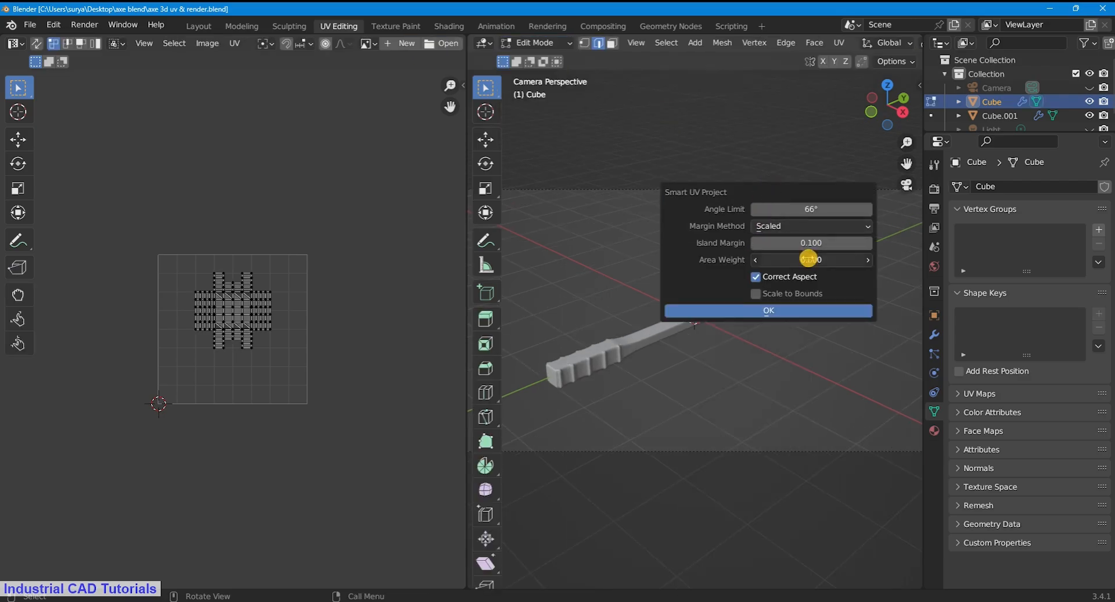
pyautogui.click(783, 310)
# Step: Leave the axe head's Edit Mode, enter Edit Mode on the handle instead, and select its entire mesh
pyautogui.click(530, 44)
pyautogui.click(532, 59)
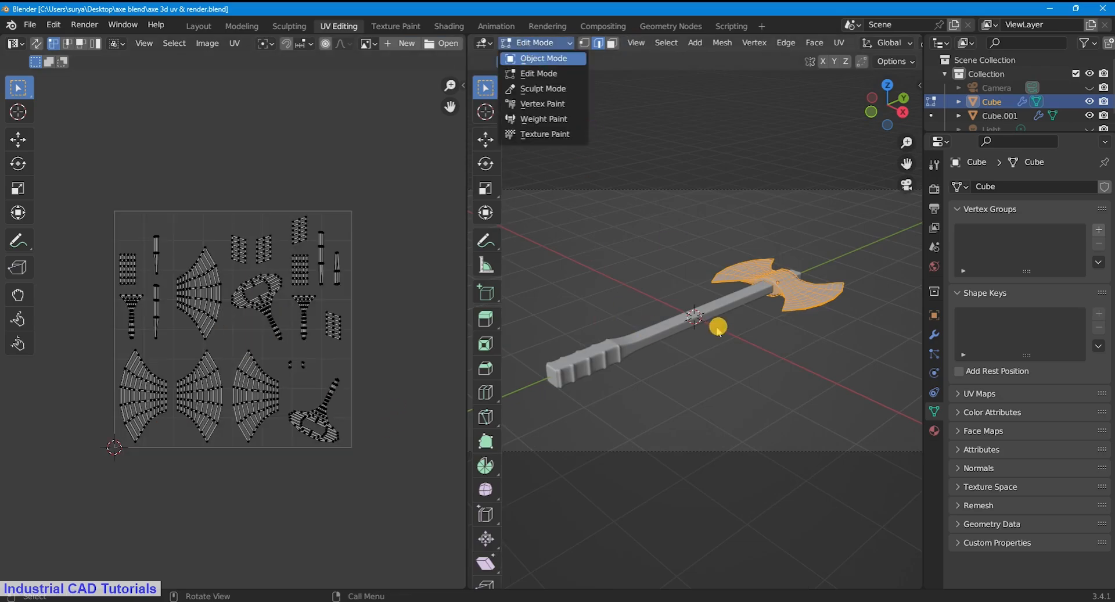
pyautogui.click(715, 308)
pyautogui.click(540, 44)
pyautogui.click(545, 75)
pyautogui.press('a')
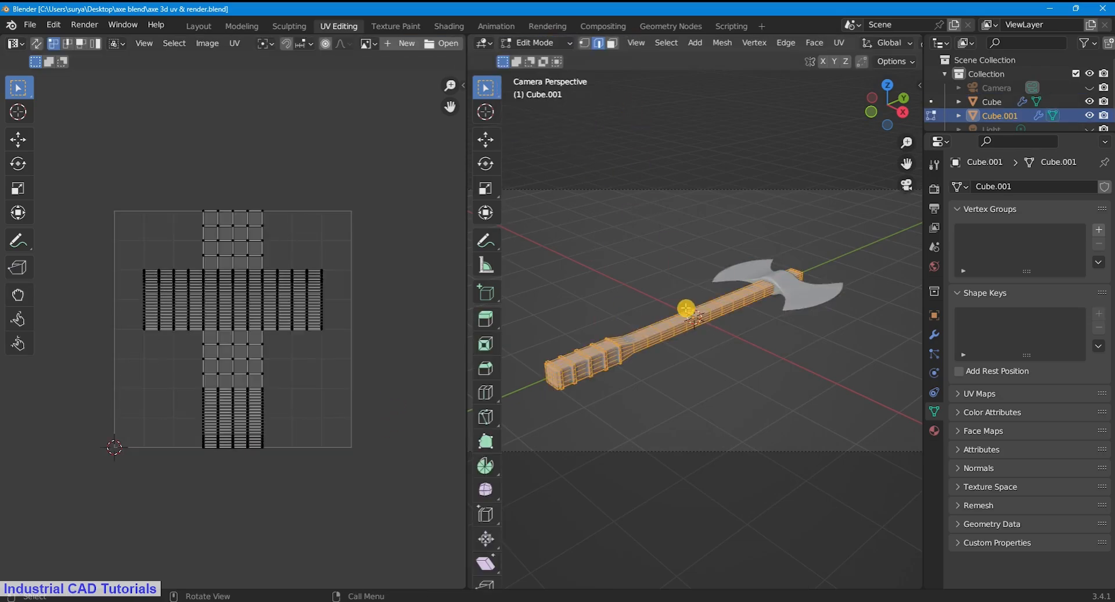
# Step: Unwrap the entire handle with Smart UV Project and check its UV islands
pyautogui.press('u')
pyautogui.click(646, 201)
pyautogui.press('u')
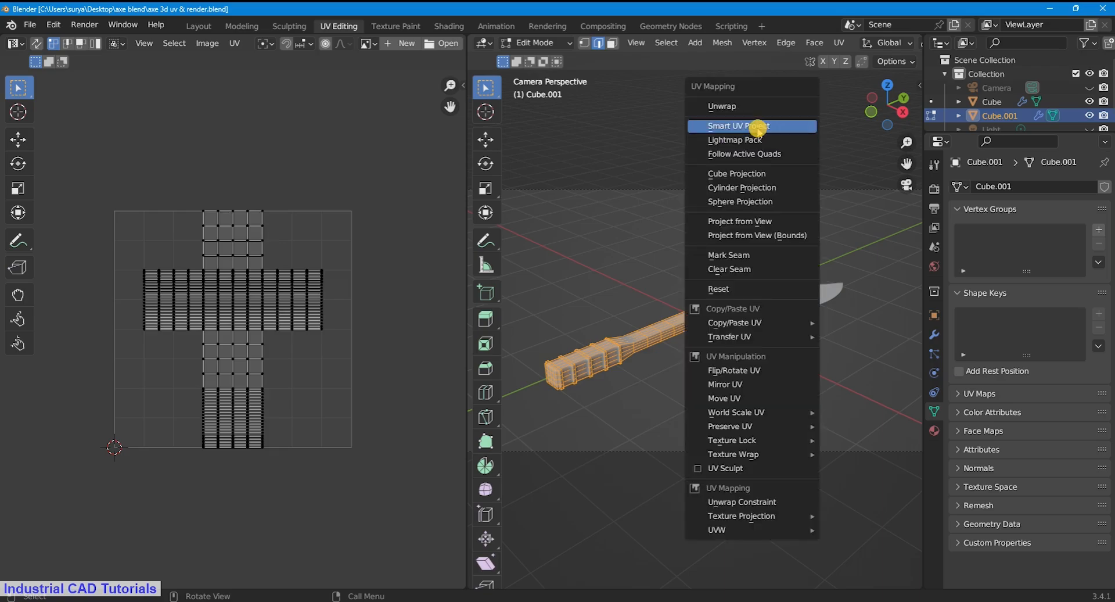
pyautogui.click(784, 127)
pyautogui.click(764, 255)
pyautogui.moveTo(91, 166); pyautogui.dragTo(391, 482)
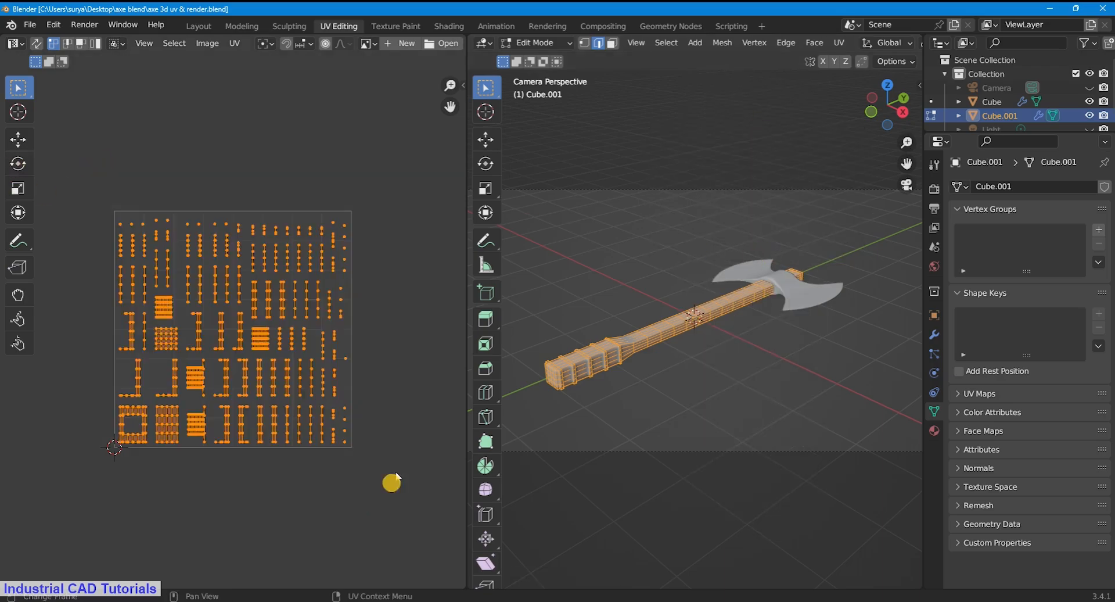
pyautogui.click(414, 279)
# Step: In the Layout workspace, add a plane at the origin and scale it up into a large floor under the axe
pyautogui.click(197, 26)
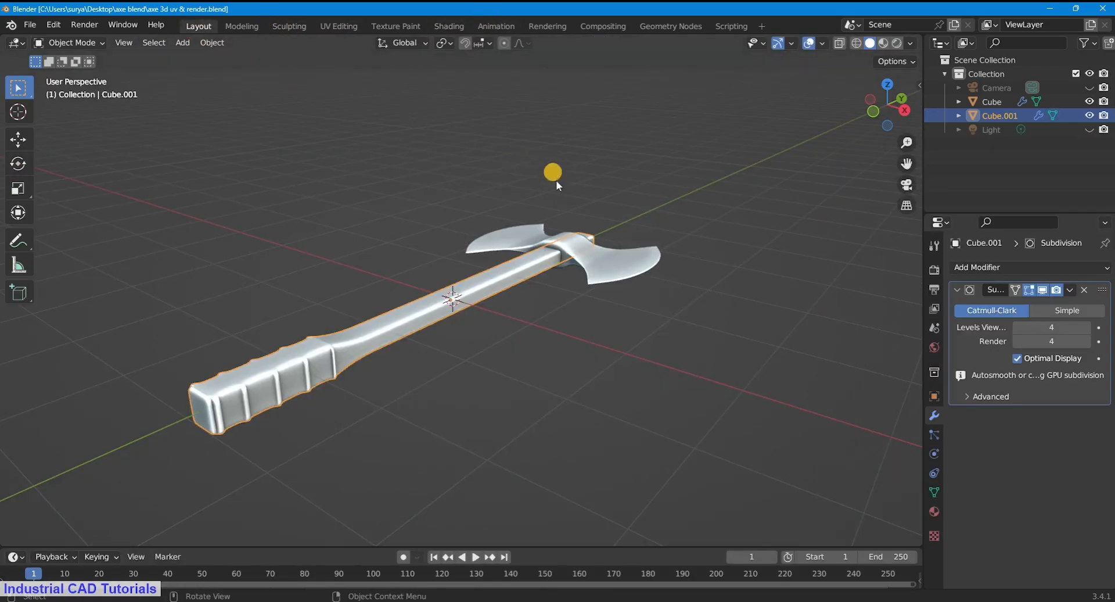
pyautogui.scroll(-4, 575, 204)
pyautogui.click(600, 228)
pyautogui.hotkey('shift', 'a')
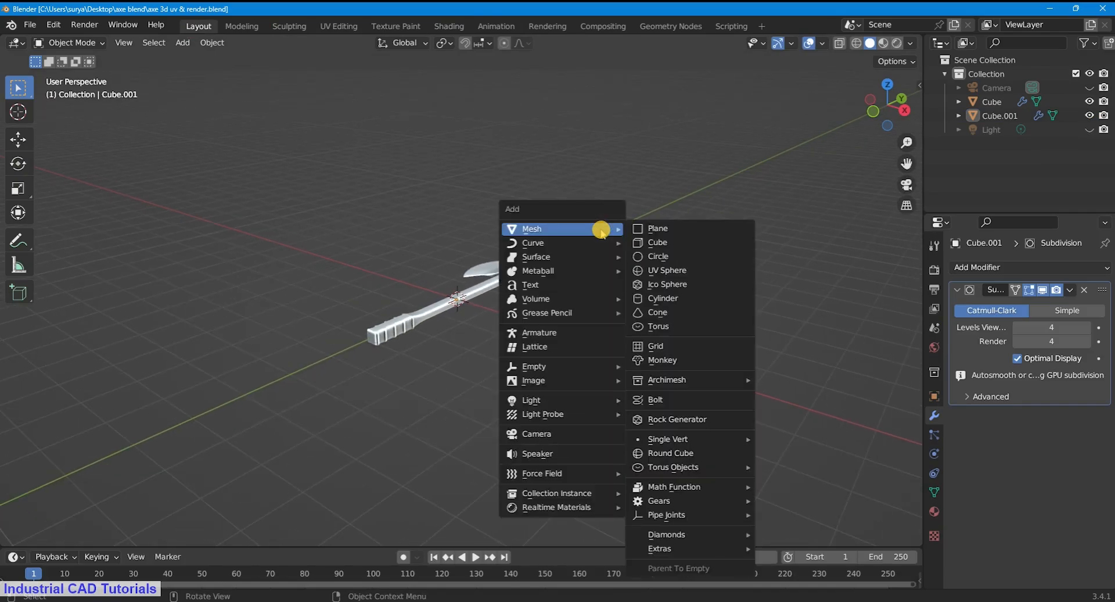
pyautogui.click(645, 227)
pyautogui.press('g')
pyautogui.rightClick(608, 227)
pyautogui.press('s')
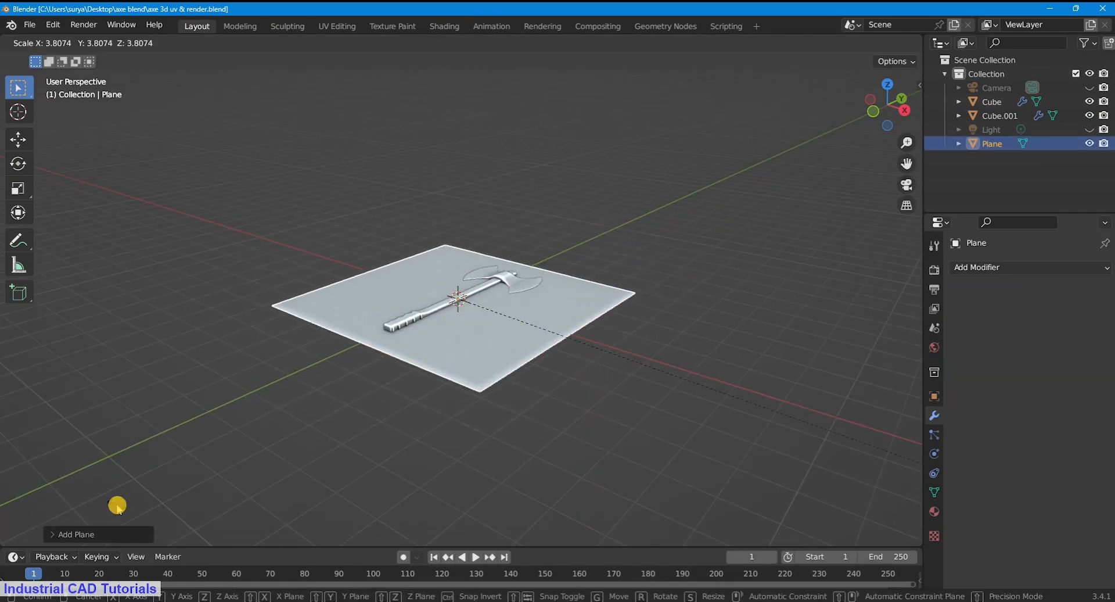
pyautogui.click(549, 293)
pyautogui.scroll(2, 549, 293)
# Step: Select the axe head and handle together and raise them along Z above the plane
pyautogui.click(523, 302)
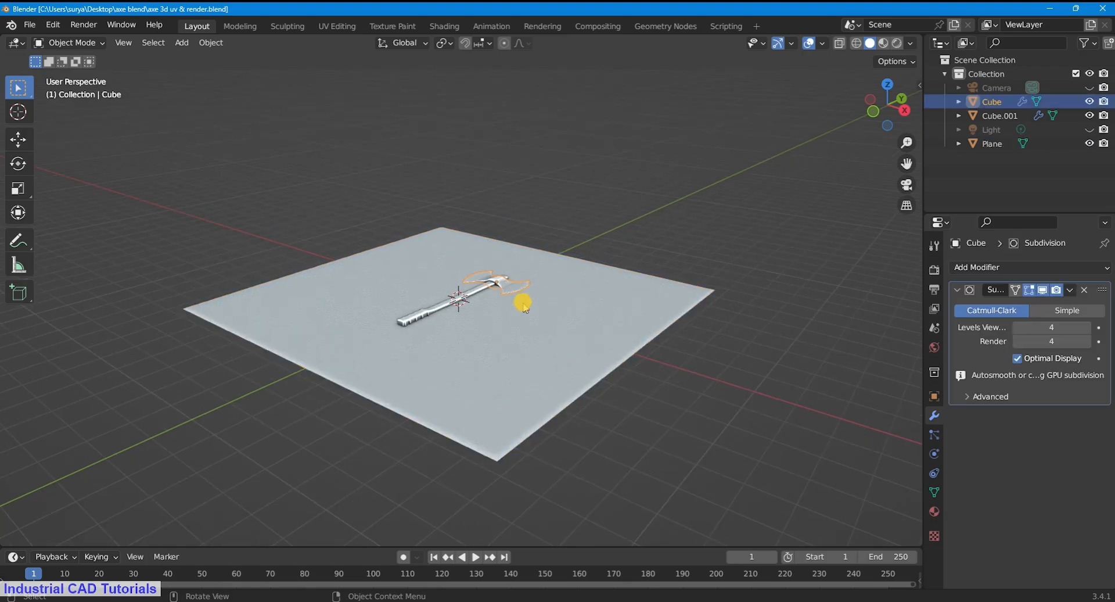
pyautogui.click(472, 295)
pyautogui.press('g')
pyautogui.press('z')
pyautogui.click(510, 279)
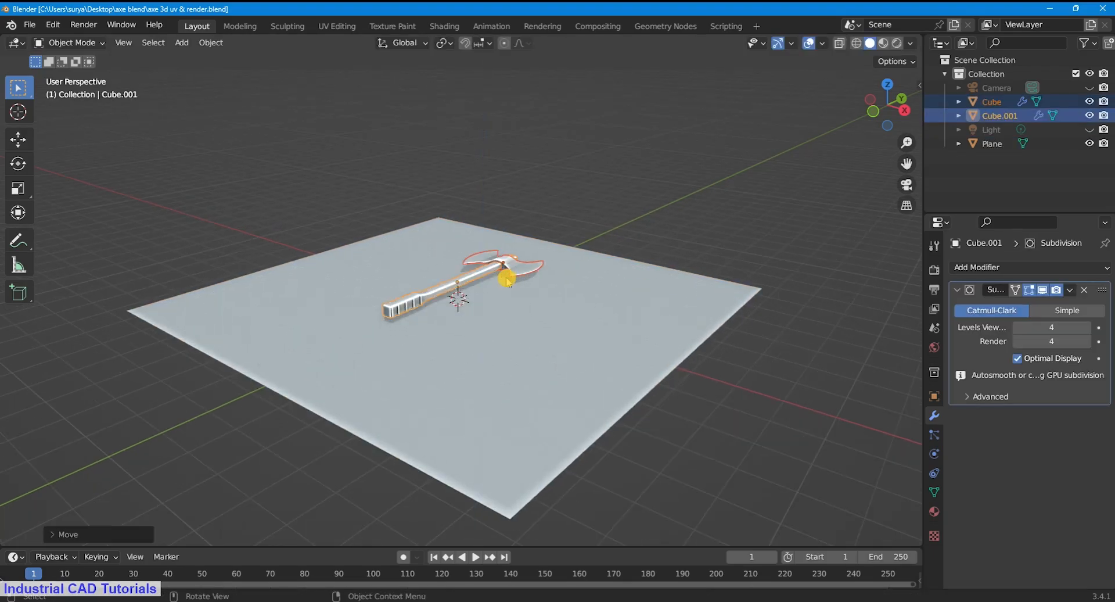
# Step: Rotate the axe head and handle together freely, and in the camera view turn them around Z to lie diagonally
pyautogui.press('r')
pyautogui.click(493, 218)
pyautogui.press('KP_0')
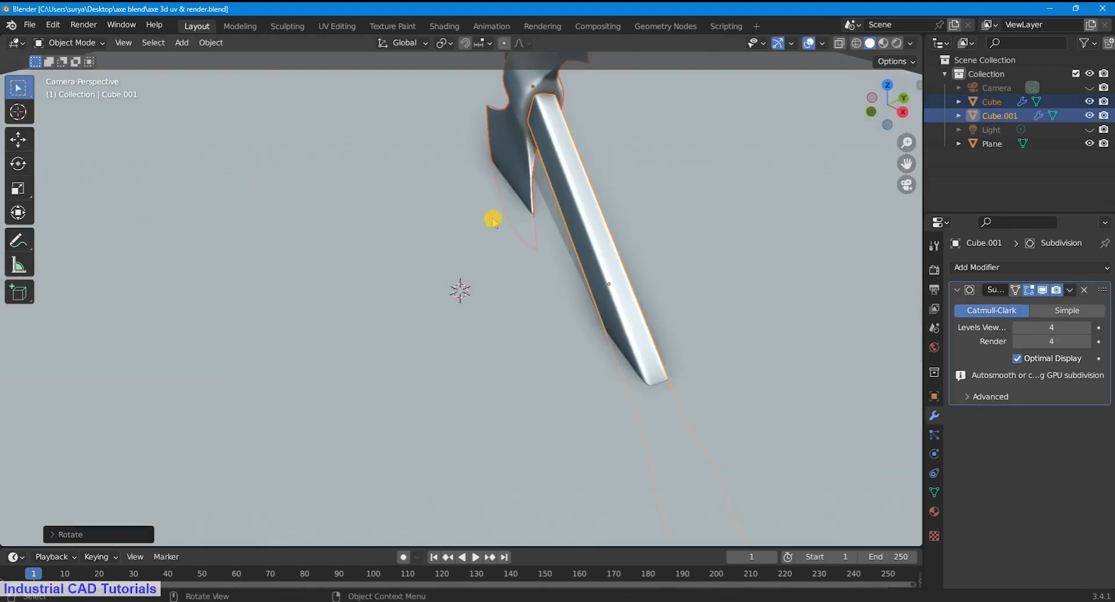
pyautogui.keyDown('shift'); pyautogui.click(492, 221); pyautogui.keyUp('shift')
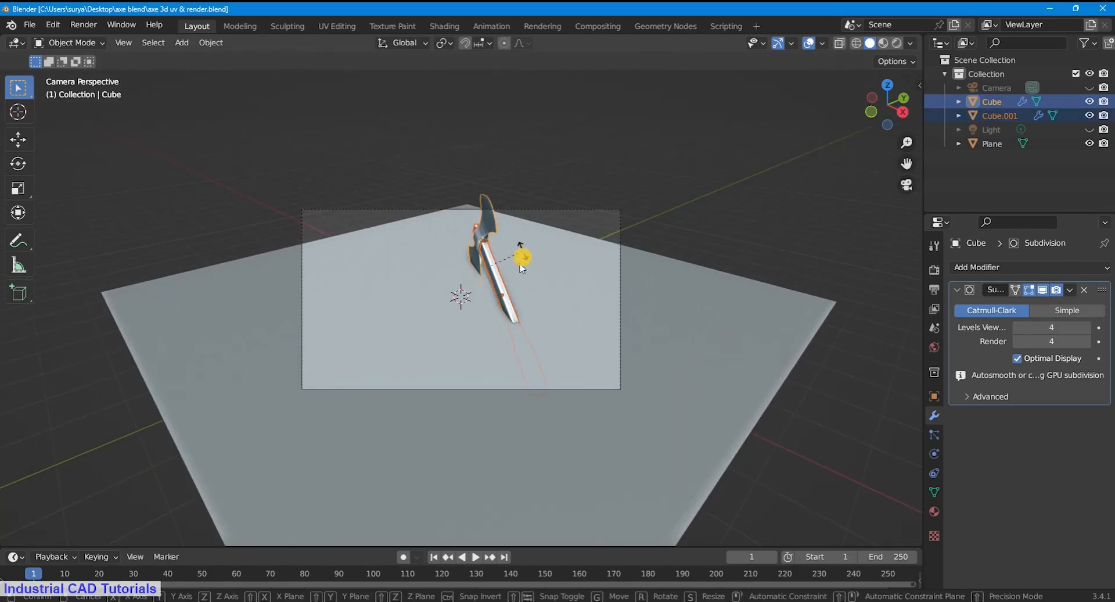
pyautogui.press('r')
pyautogui.press('z')
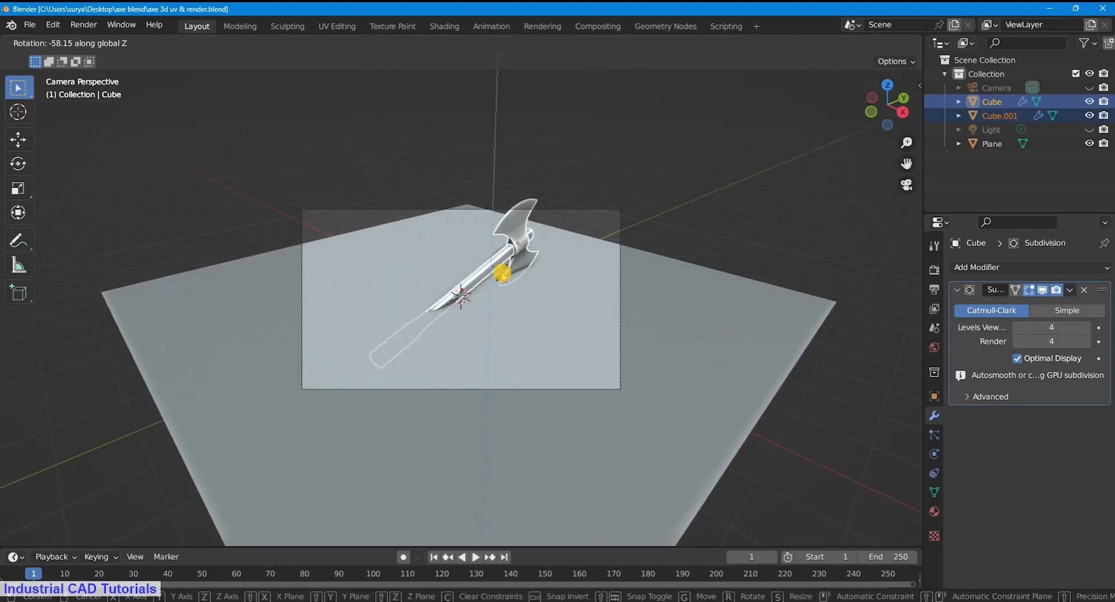
pyautogui.click(505, 281)
# Step: Scale down the axe head and handle together within the camera frame
pyautogui.press('s')
pyautogui.click(556, 315)
pyautogui.scroll(5, 520, 316)
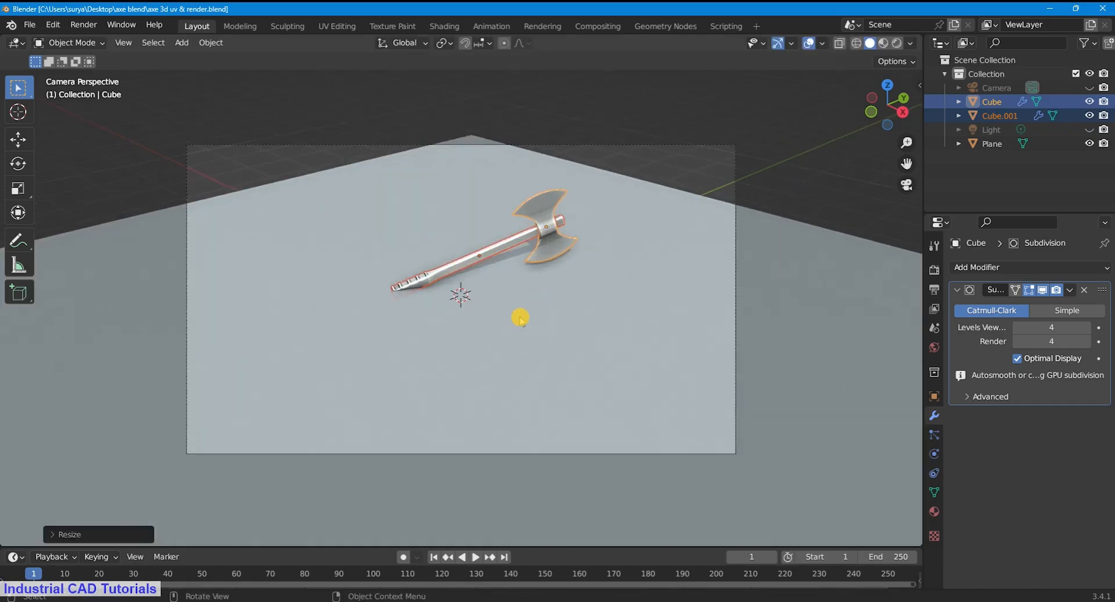
pyautogui.scroll(-4, 523, 299)
pyautogui.moveTo(906, 158); pyautogui.dragTo(913, 93)
pyautogui.scroll(-1, 630, 325)
# Step: Reselect the axe head and handle together and scale them up to fill more of the camera frame
pyautogui.click(627, 332)
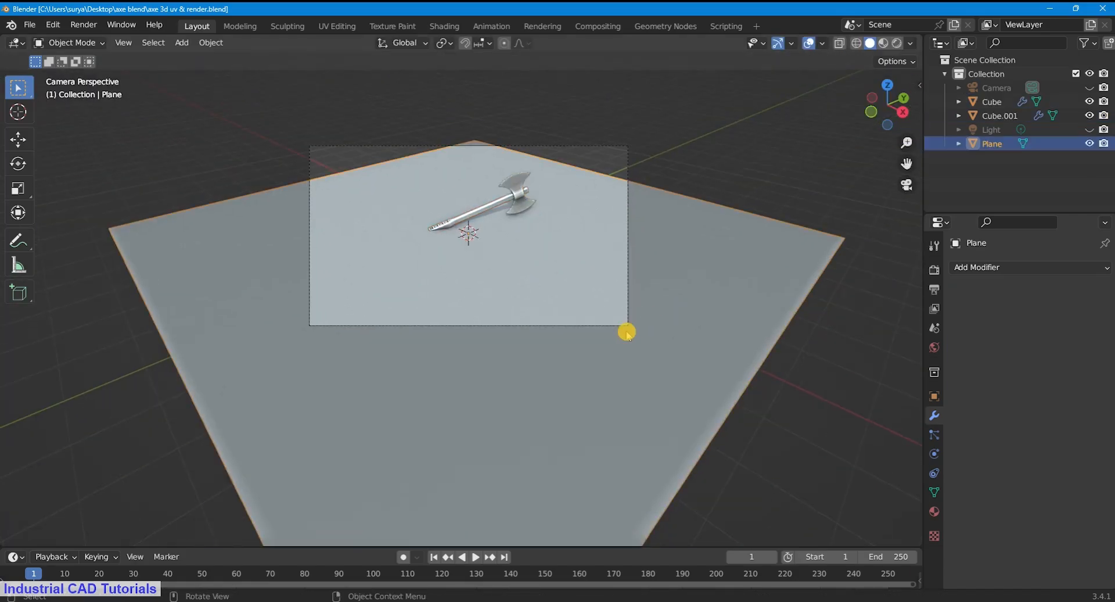
pyautogui.scroll(1, 626, 332)
pyautogui.click(530, 180)
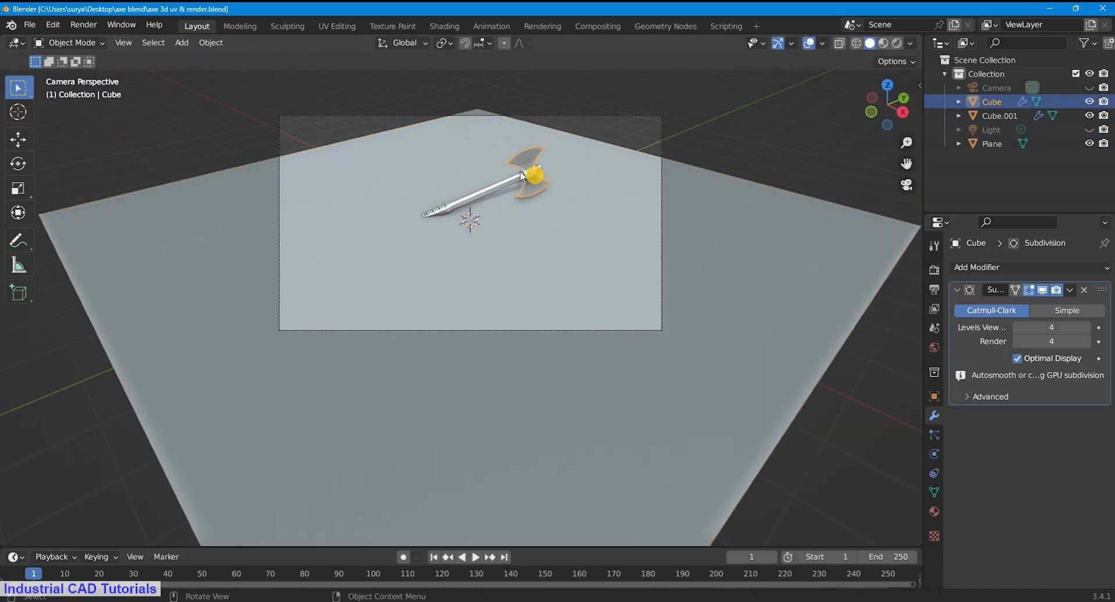
pyautogui.keyDown('shift'); pyautogui.click(535, 222); pyautogui.keyUp('shift')
pyautogui.press('s')
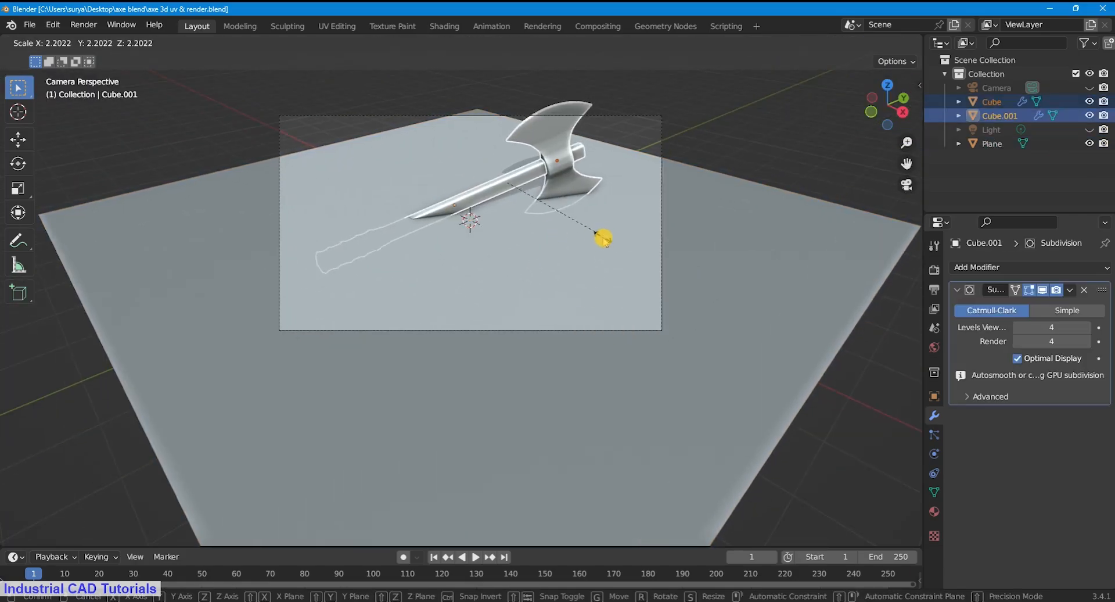
pyautogui.click(561, 212)
# Step: Lower the floor plane about 0.84 m along Z and scale it up about 2.25 times
pyautogui.click(709, 242)
pyautogui.press('g')
pyautogui.press('z')
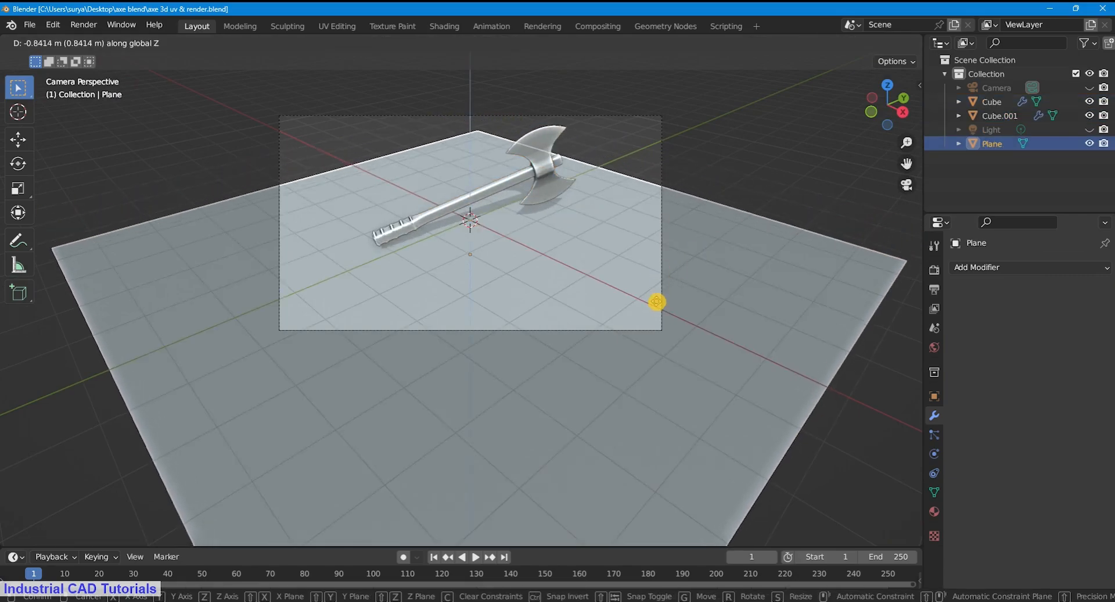
pyautogui.click(656, 300)
pyautogui.scroll(-1, 650, 239)
pyautogui.scroll(1, 653, 239)
pyautogui.press('s')
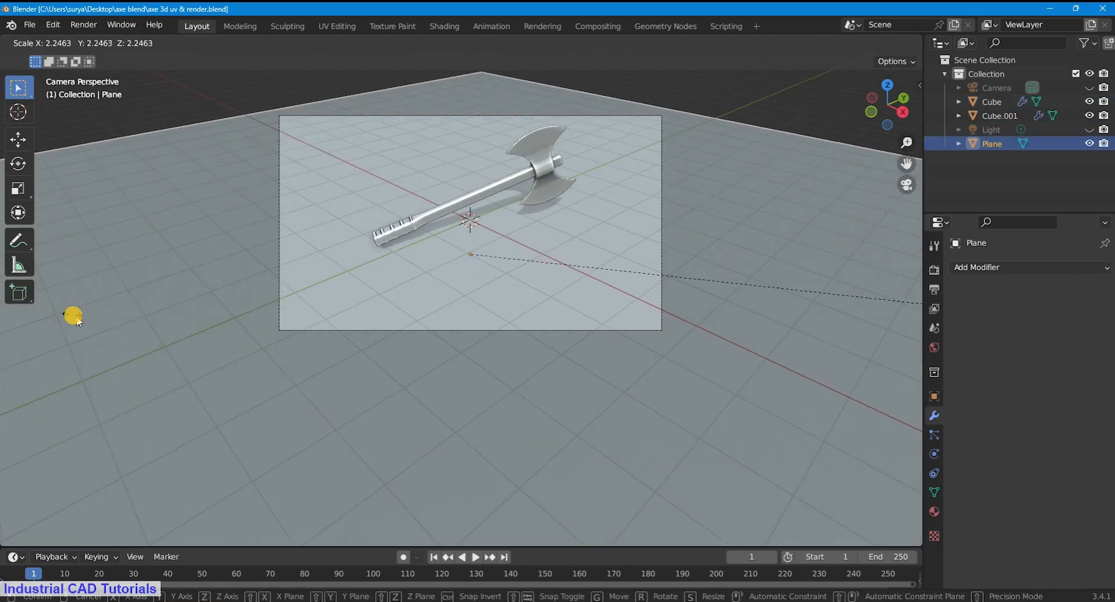
pyautogui.click(72, 315)
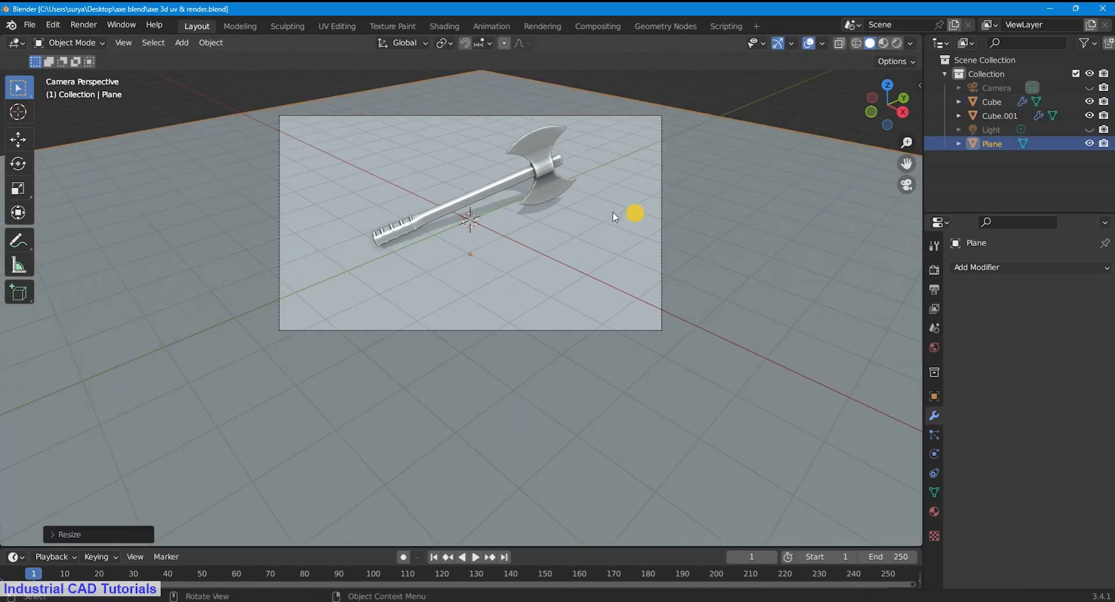
# Step: Move the plane, axe head and handle together about 0.5 m down within the camera frame, and deselect everything
pyautogui.keyDown('shift'); pyautogui.click(496, 182); pyautogui.keyUp('shift')
pyautogui.keyDown('shift'); pyautogui.click(542, 226); pyautogui.keyUp('shift')
pyautogui.press('g')
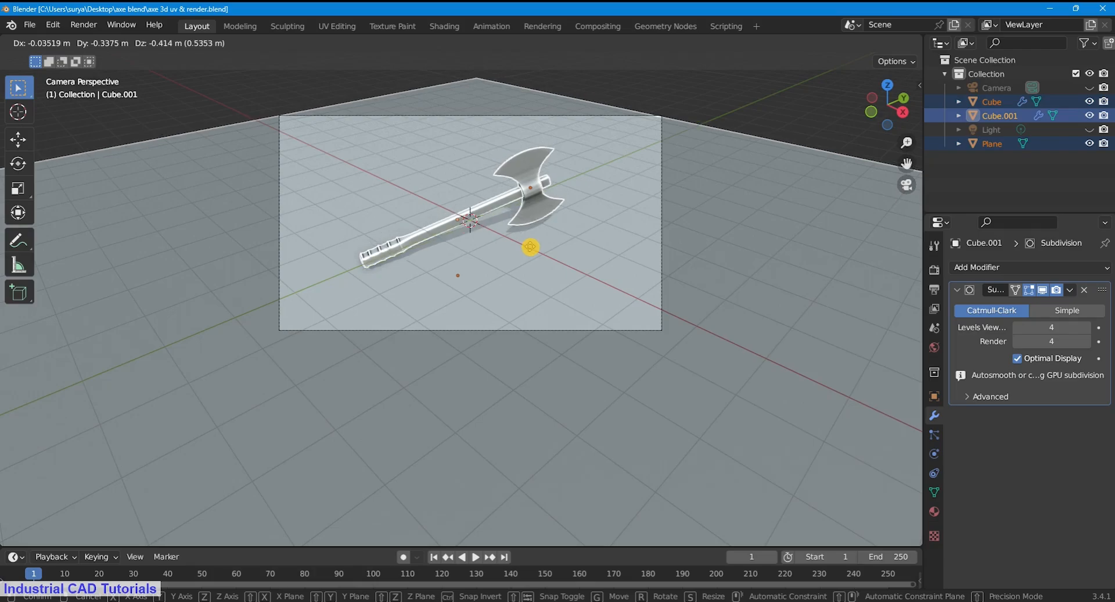
pyautogui.click(533, 250)
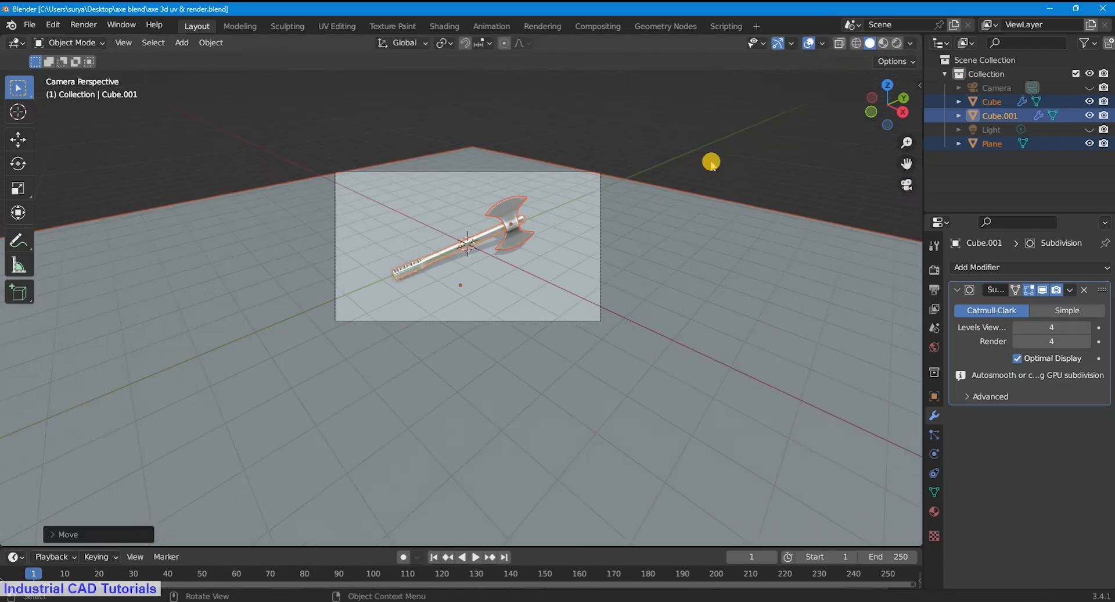
pyautogui.click(704, 158)
# Step: Toggle the viewport overlays off and on again and switch the viewport to rendered shading
pyautogui.click(811, 43)
pyautogui.click(811, 42)
pyautogui.scroll(-4, 602, 224)
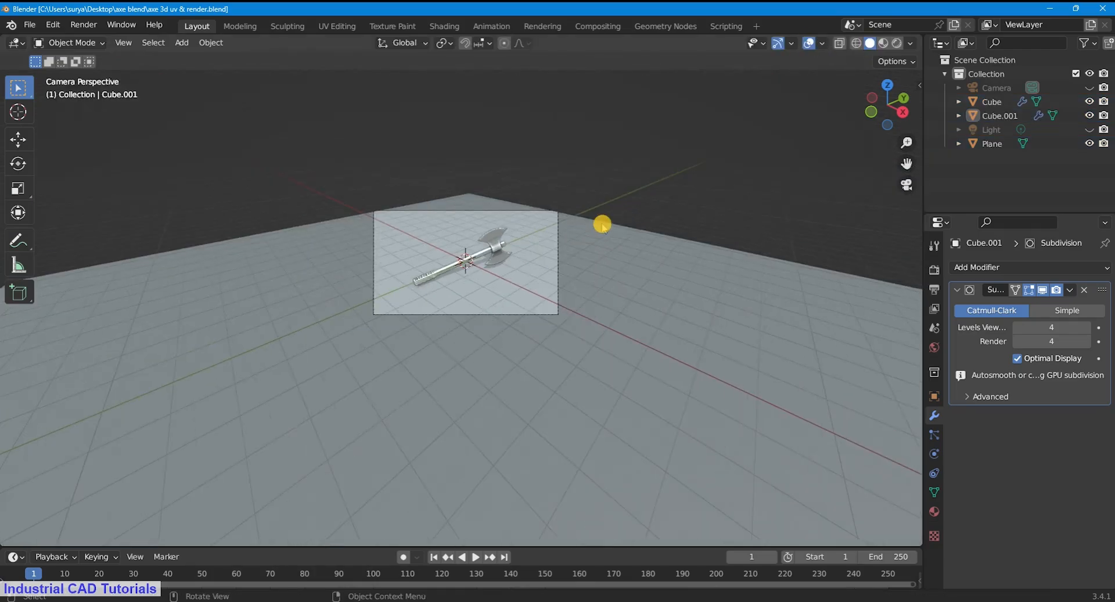
pyautogui.scroll(-1, 533, 222)
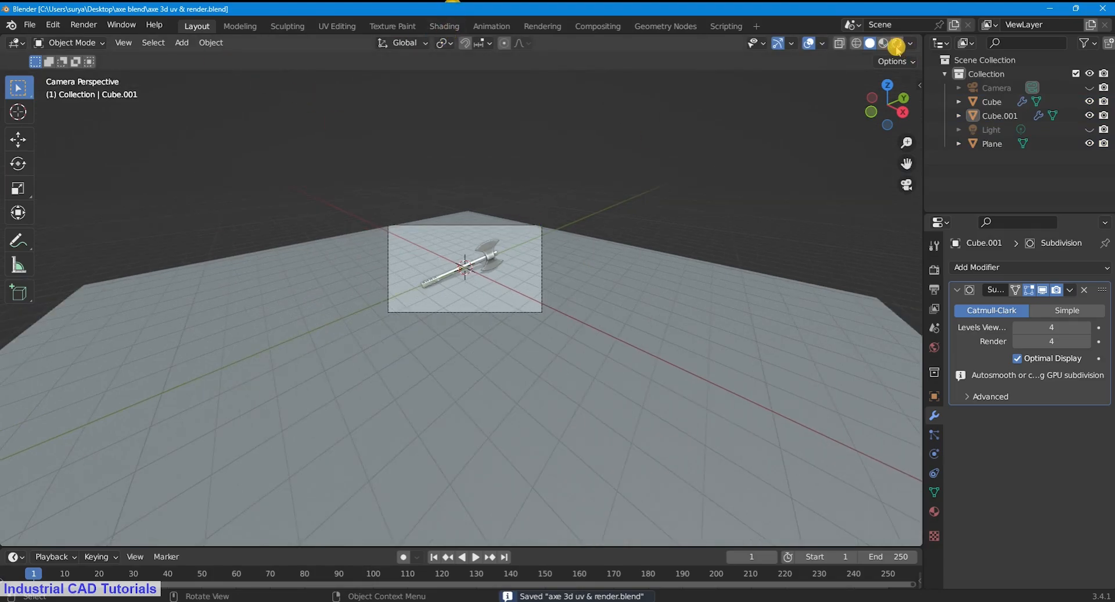
pyautogui.click(896, 45)
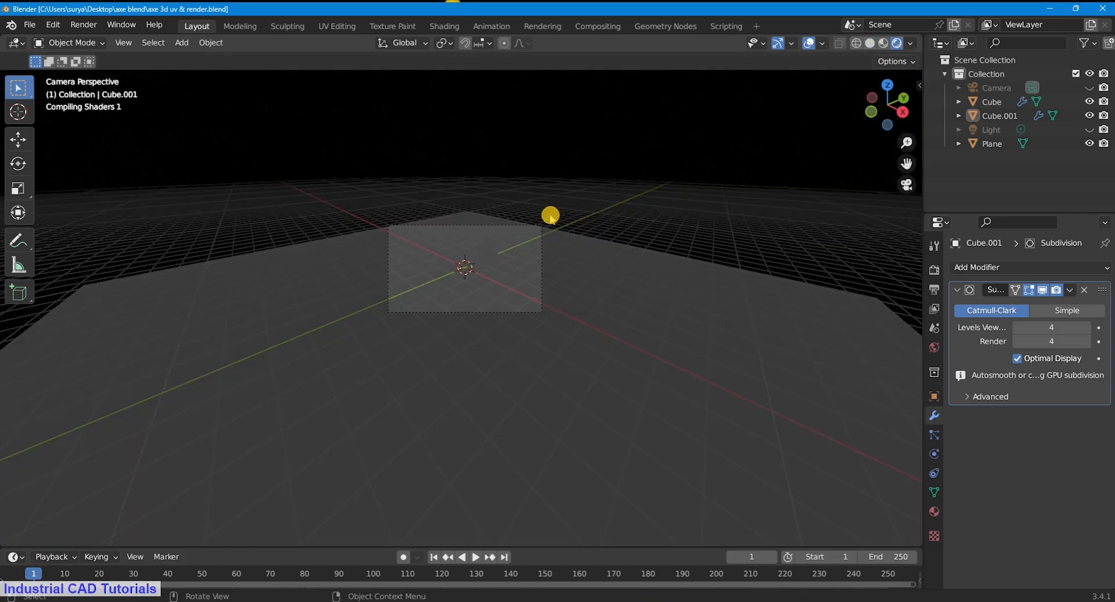
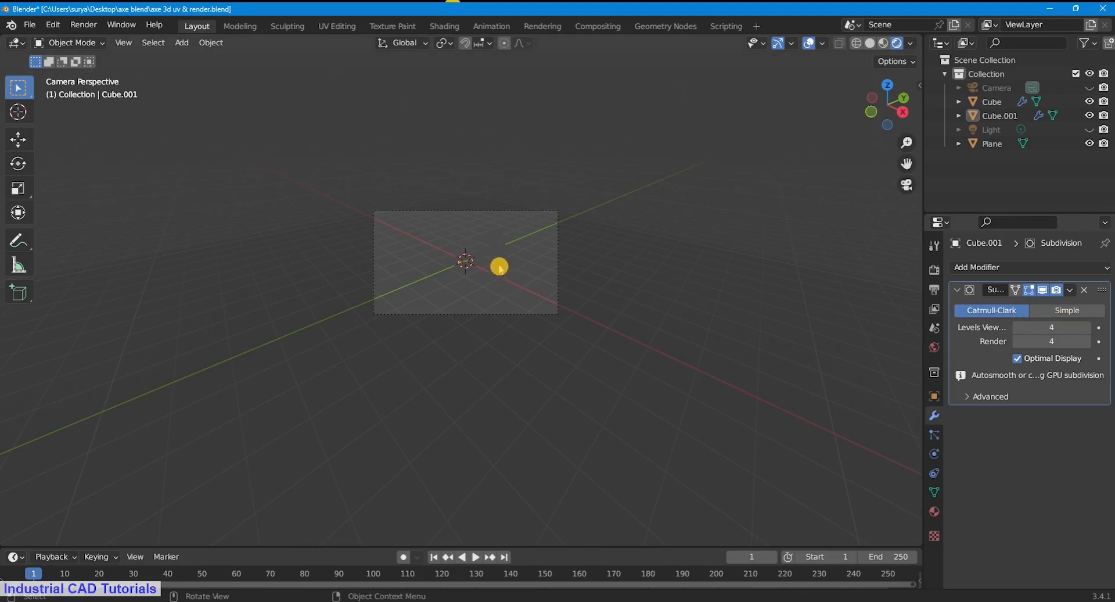
# Step: Unhide the light and the camera in the viewport
pyautogui.scroll(4, 499, 268)
pyautogui.click(1089, 129)
pyautogui.click(1089, 87)
pyautogui.scroll(-1, 610, 249)
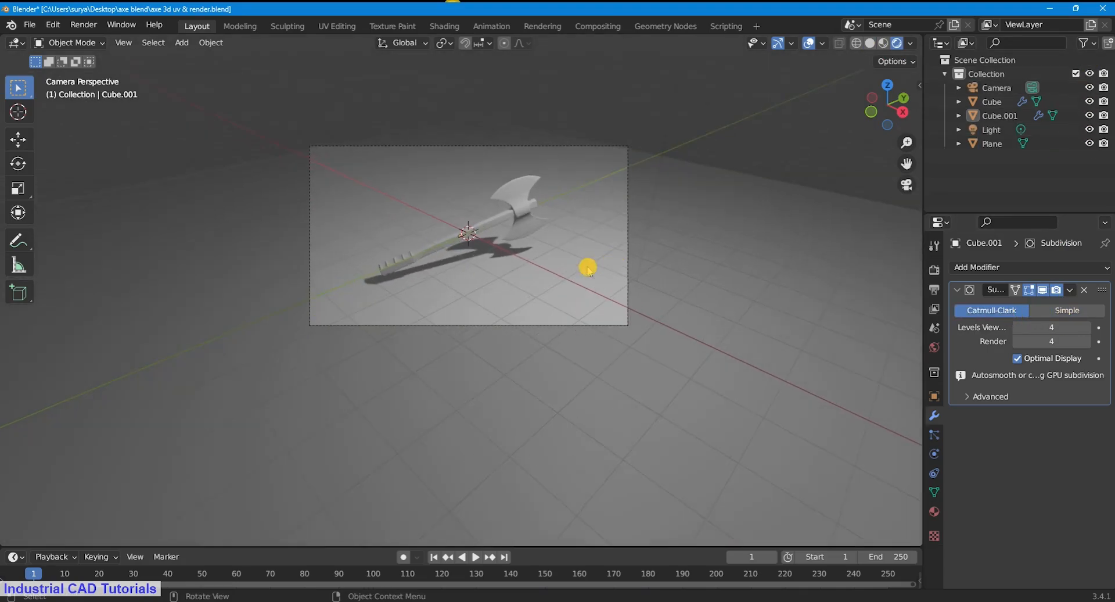
# Step: Add an area light above the axe, raise it to about 3.39 m along Z and scale it up about 6.46 times
pyautogui.scroll(-4, 588, 268)
pyautogui.hotkey('shift', 'a')
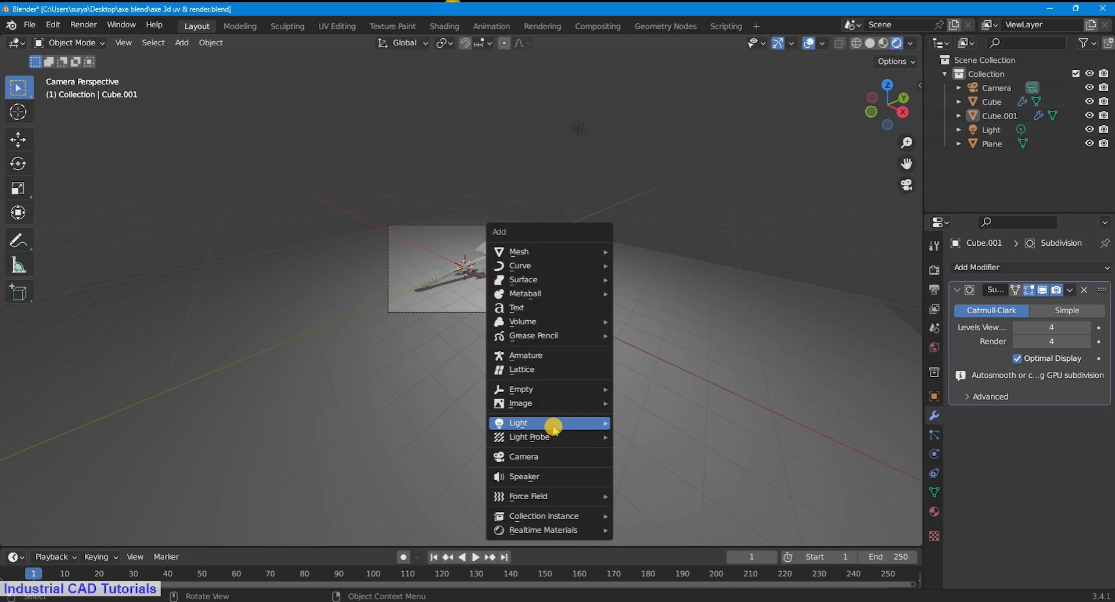
pyautogui.moveTo(552, 427)
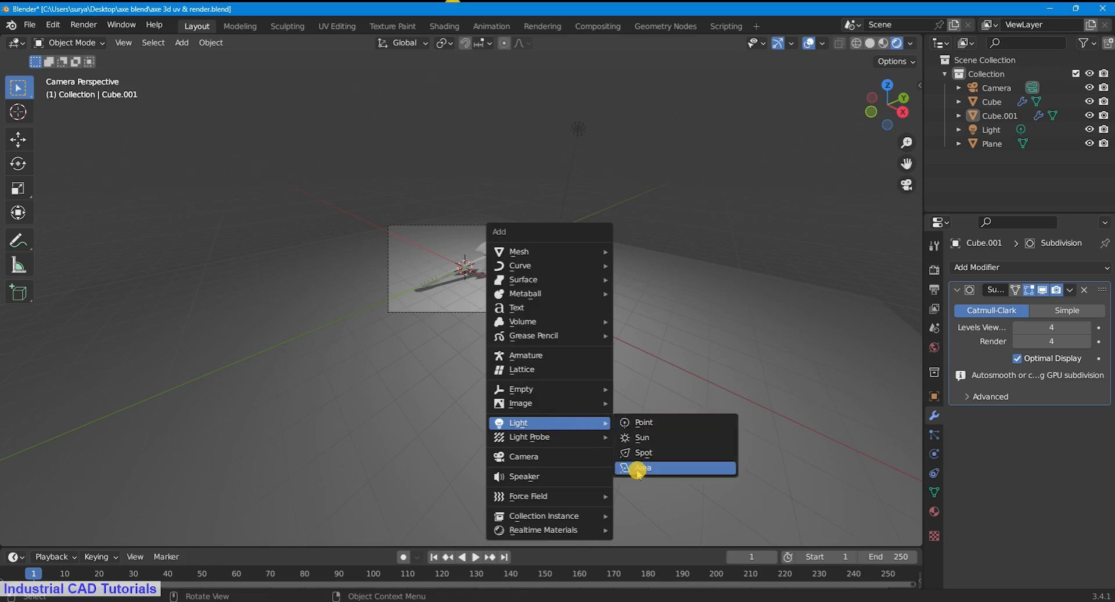
pyautogui.click(637, 468)
pyautogui.press('g')
pyautogui.press('z')
pyautogui.click(511, 287)
pyautogui.press('s')
pyautogui.click(216, 418)
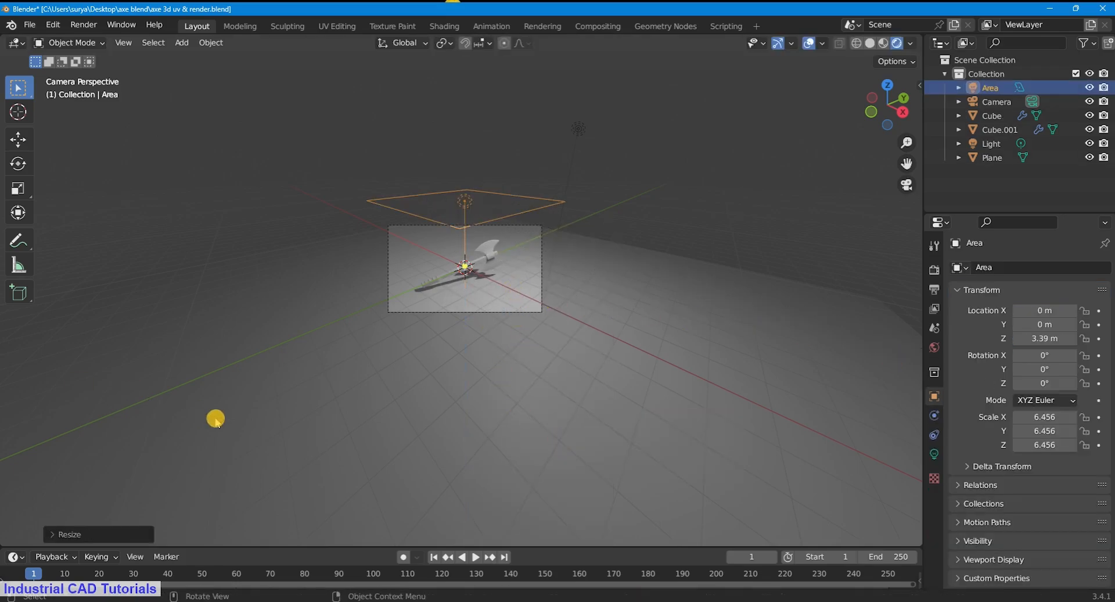
# Step: Set the area light's power to 500 W
pyautogui.click(934, 453)
pyautogui.write('0')
pyautogui.press('Return')
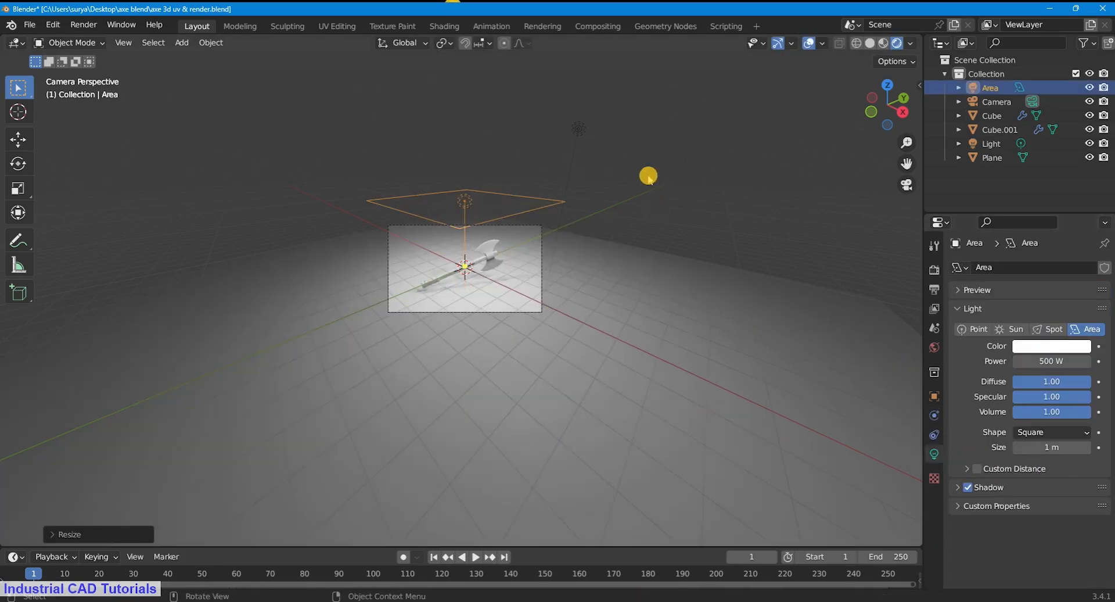
# Step: Duplicate the area light along X and rotate the copy so that it faces the axe from the side
pyautogui.hotkey('shift', 'd')
pyautogui.press('x')
pyautogui.click(752, 194)
pyautogui.press('r')
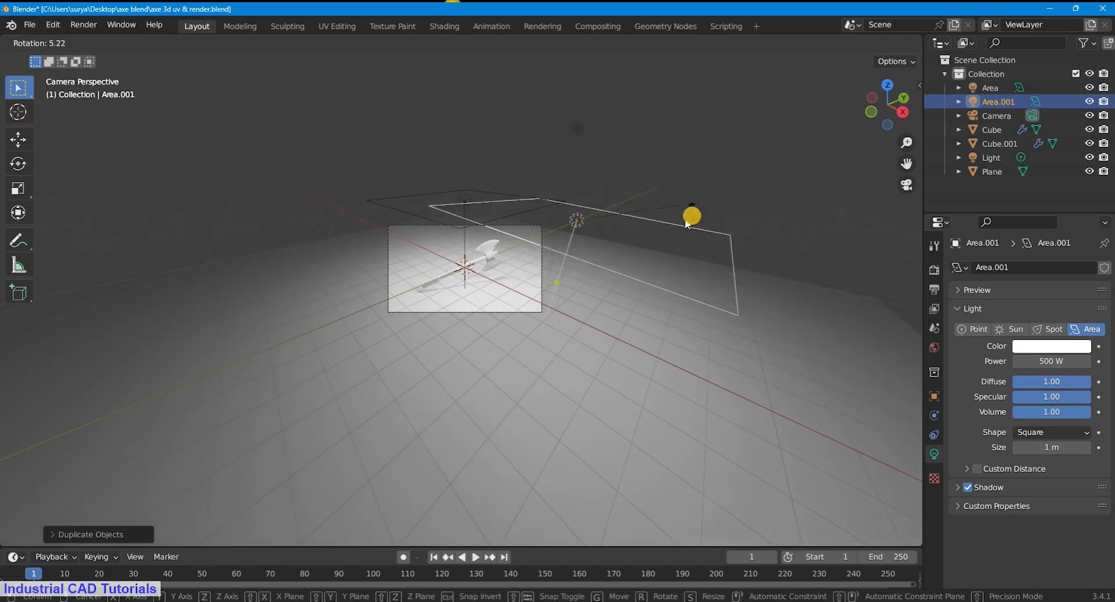
pyautogui.click(628, 291)
pyautogui.press('r')
pyautogui.press('z')
pyautogui.press('x')
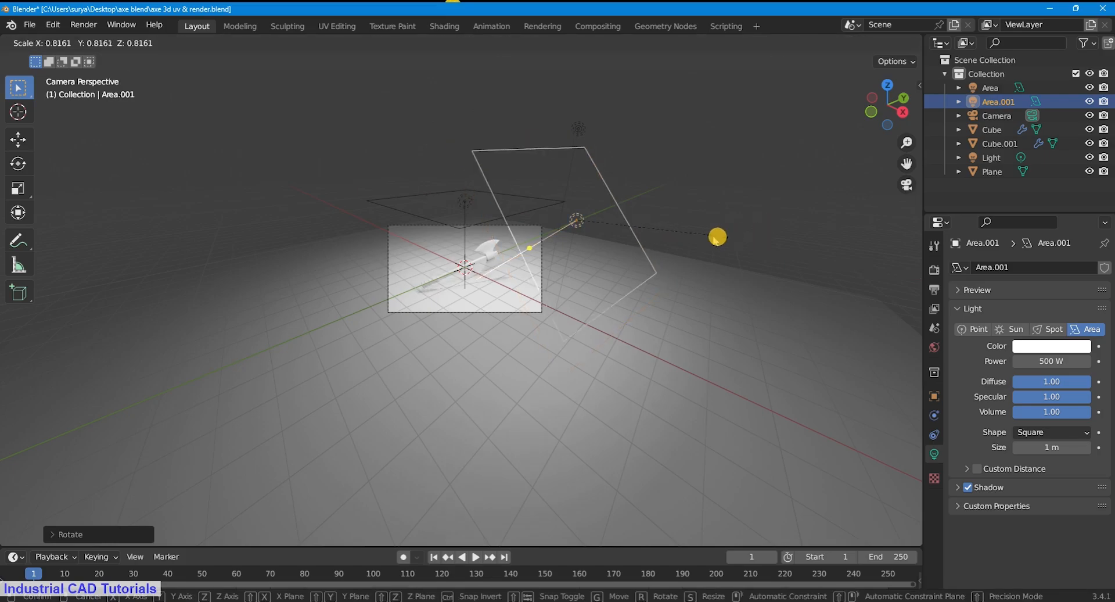
# Step: Scale the duplicated area light down to about 0.8 and move it slightly
pyautogui.click(711, 238)
pyautogui.press('g')
pyautogui.click(700, 230)
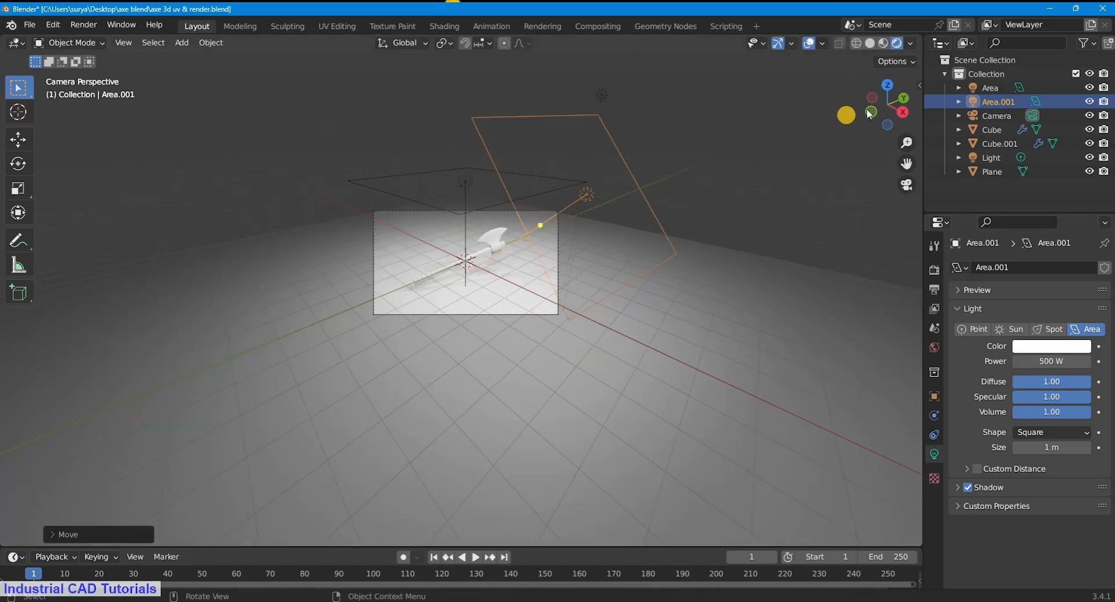
# Step: Raise the original overhead area light further along Z and return to the camera view
pyautogui.moveTo(867, 109); pyautogui.dragTo(447, 212)
pyautogui.click(451, 212)
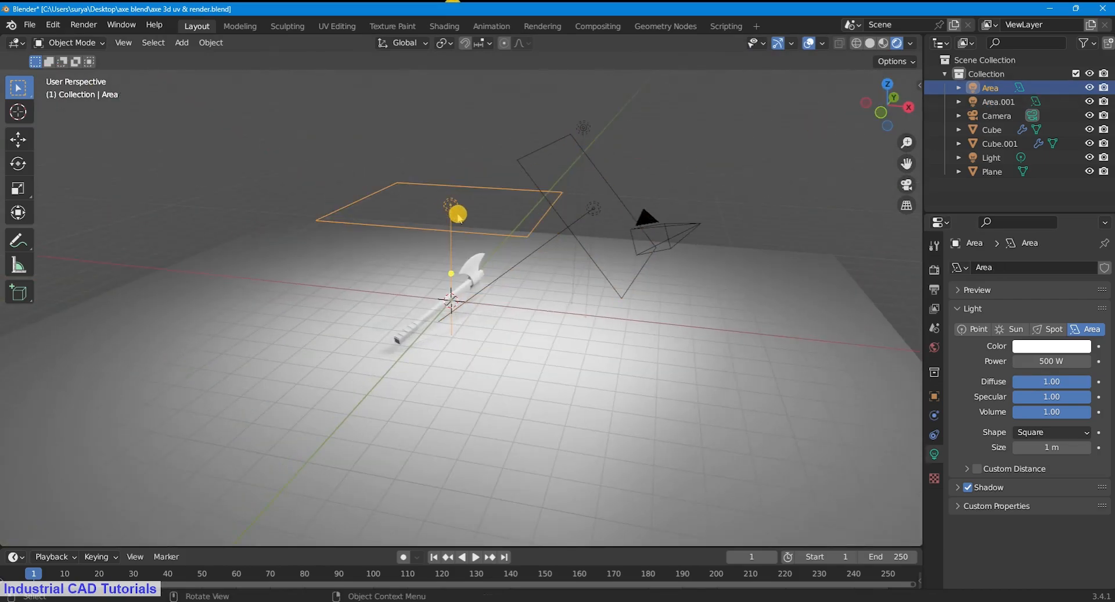
pyautogui.press('g')
pyautogui.press('z')
pyautogui.click(462, 167)
pyautogui.scroll(-2, 753, 163)
pyautogui.press('KP_0')
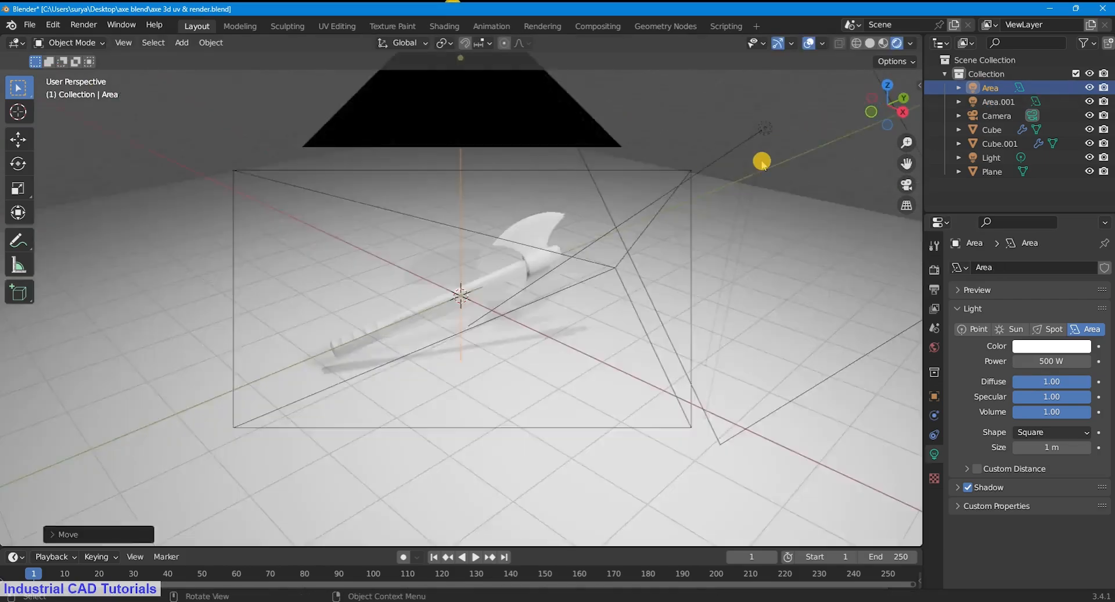
# Step: Enable Ambient Occlusion in the Eevee render settings
pyautogui.click(934, 269)
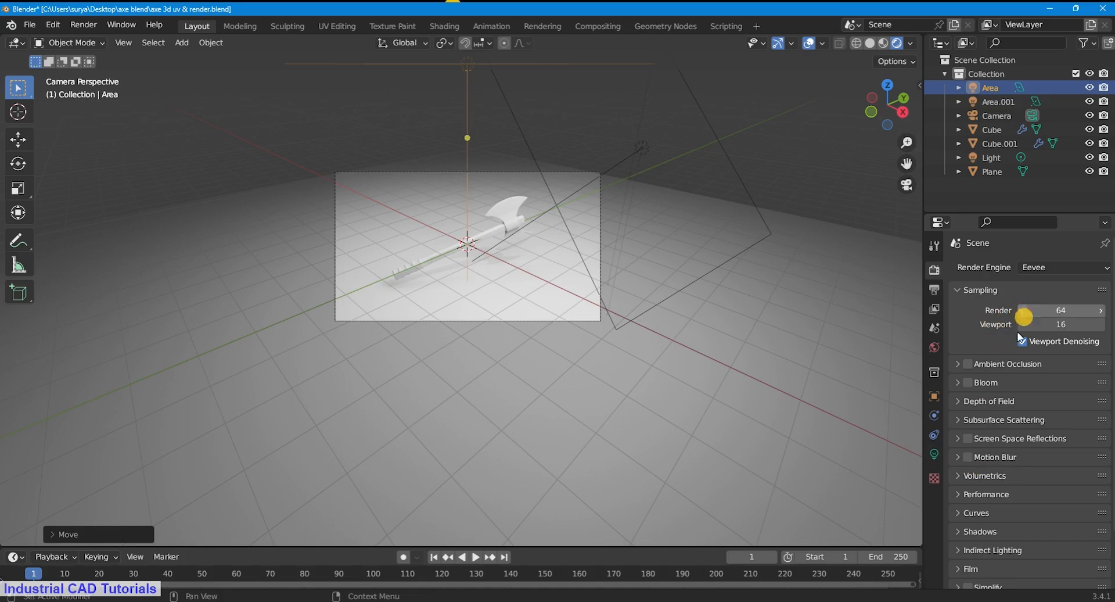
pyautogui.click(966, 383)
pyautogui.scroll(-5, 969, 314)
pyautogui.click(968, 248)
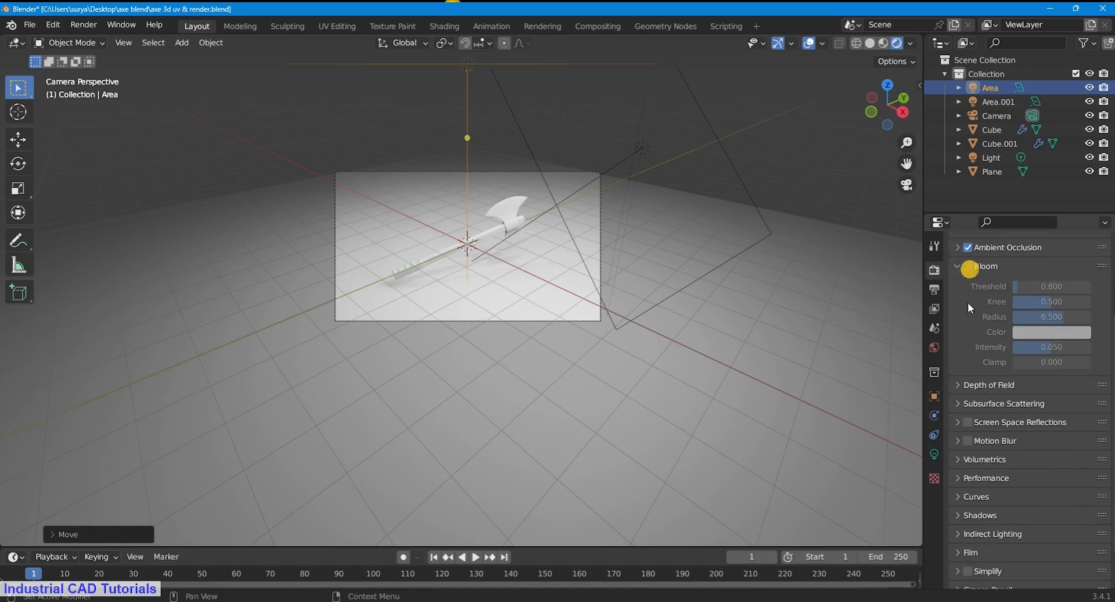
# Step: Set the color management look to High Contrast, deselect the light and save the file
pyautogui.click(987, 578)
pyautogui.scroll(-7, 996, 575)
pyautogui.click(1025, 508)
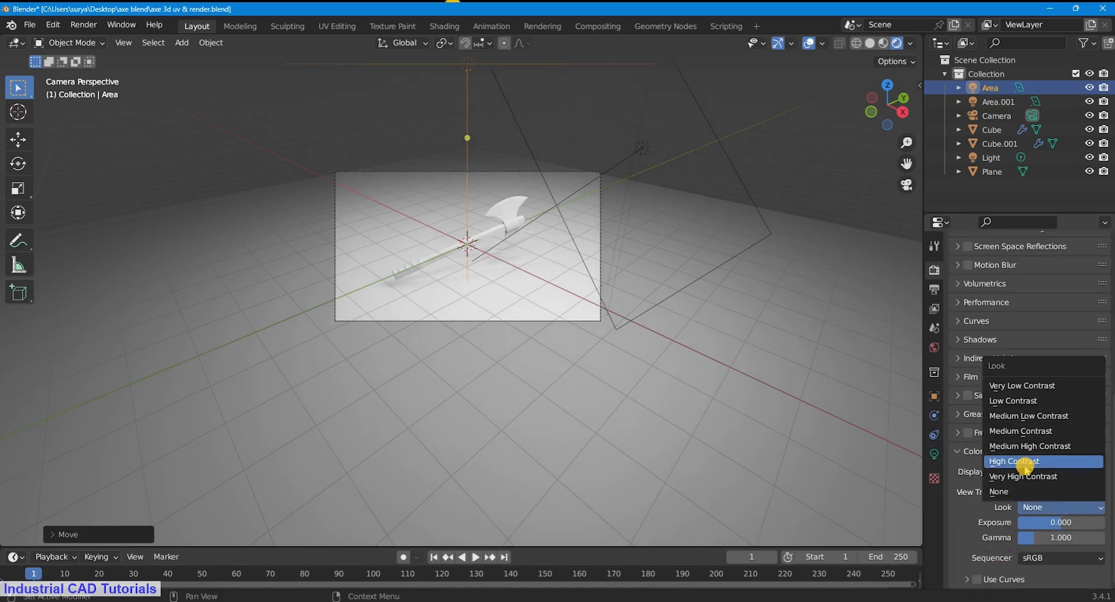
pyautogui.click(1025, 460)
pyautogui.click(784, 162)
pyautogui.hotkey('ctrl', 's')
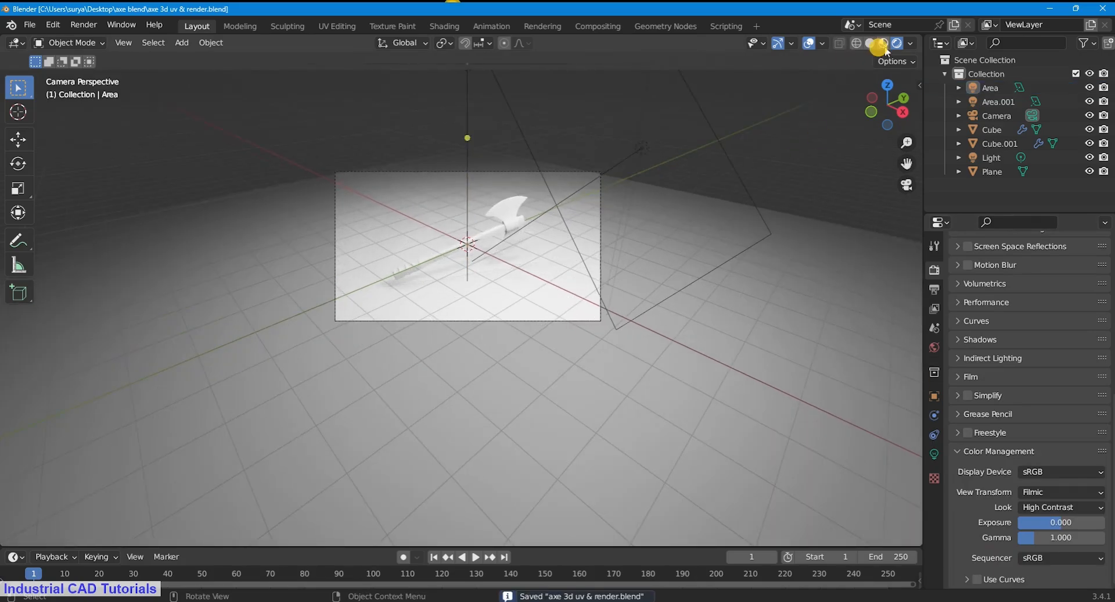
# Step: In the Shading workspace, give the floor plane a new material with a light blue base color
pyautogui.click(445, 26)
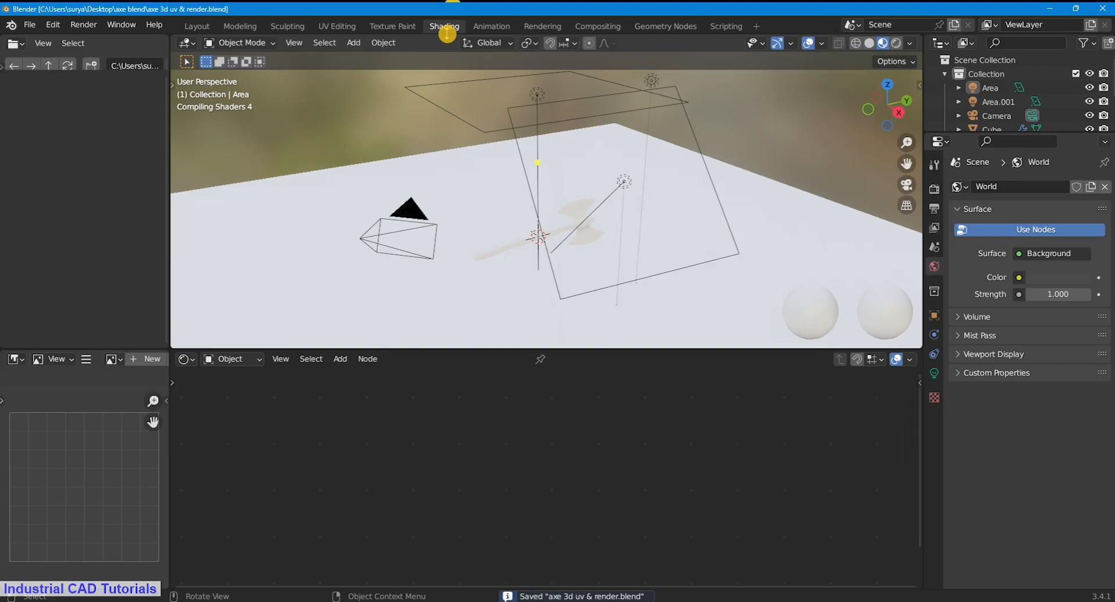
pyautogui.click(780, 244)
pyautogui.click(590, 356)
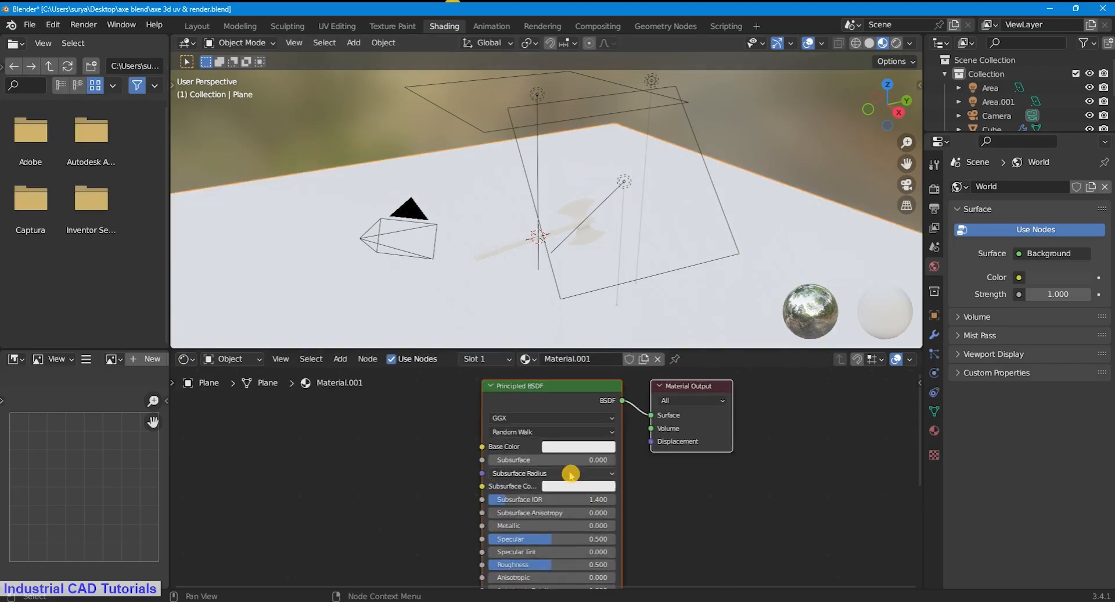
pyautogui.click(581, 443)
pyautogui.click(606, 301)
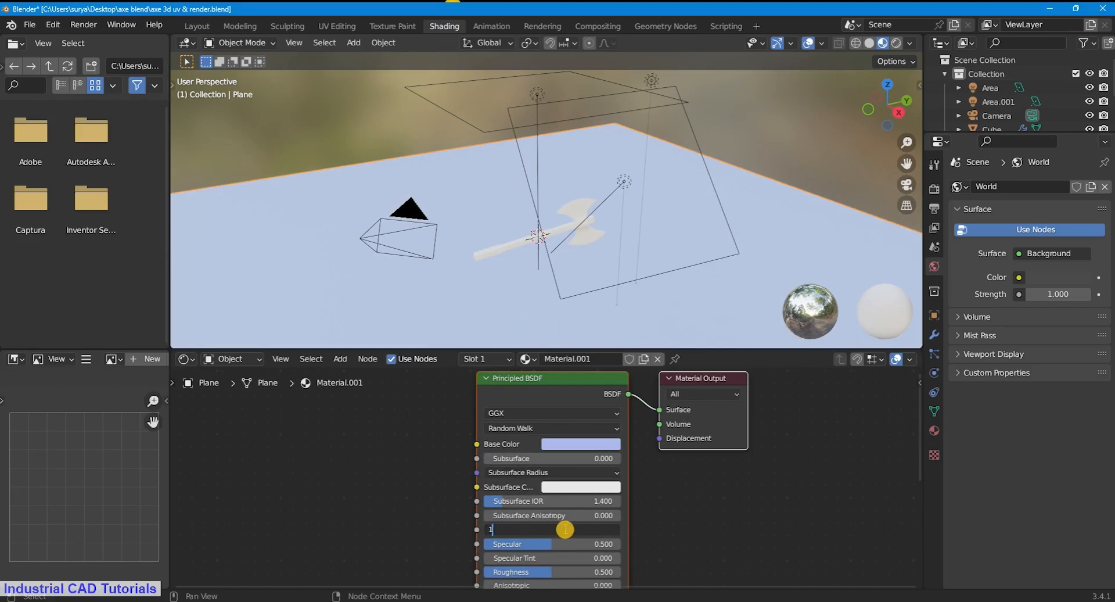
# Step: Set the floor material's Metallic to 1.0 and its Roughness to 0.85
pyautogui.write('1.0')
pyautogui.press('Return')
pyautogui.click(583, 570)
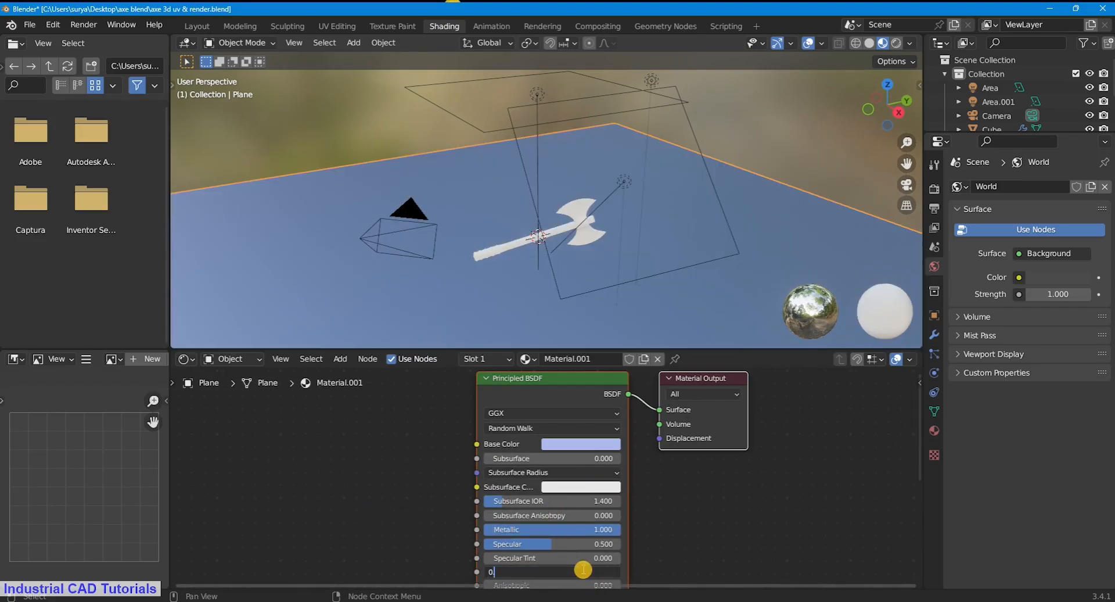
pyautogui.write('0.85')
pyautogui.press('Return')
# Step: Show the rendered camera view and deepen the floor's blue base color to hue 0.638 and saturation 0.698
pyautogui.click(896, 43)
pyautogui.press('KP_0')
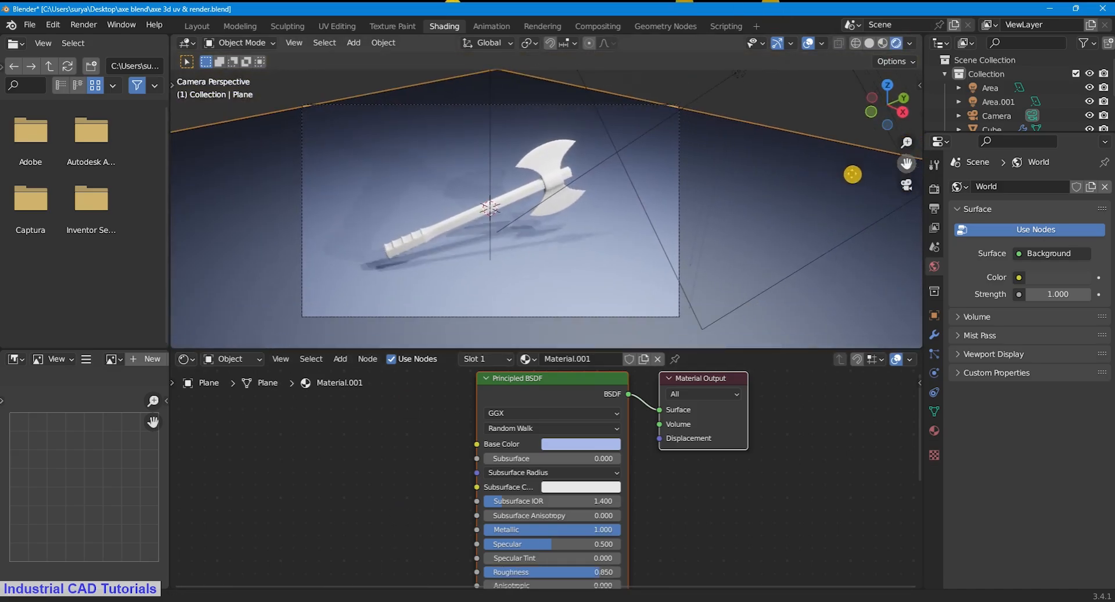
pyautogui.click(581, 444)
pyautogui.click(611, 297)
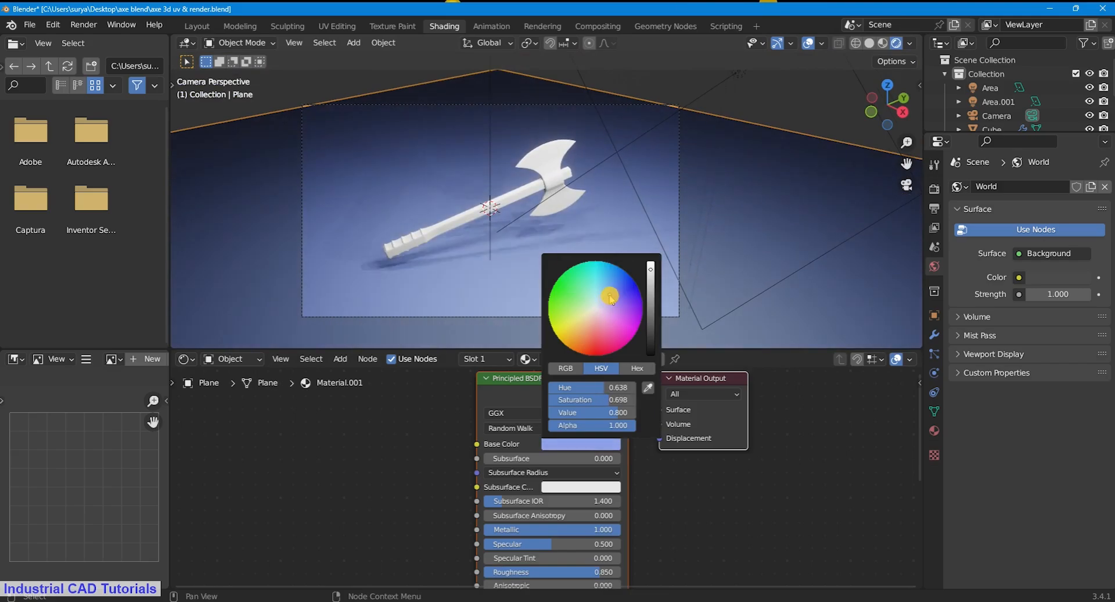
pyautogui.scroll(-3, 540, 306)
pyautogui.scroll(3, 541, 306)
# Step: Examine the rendered axe up close with the viewport overlays hidden, and show the overlays again
pyautogui.click(808, 44)
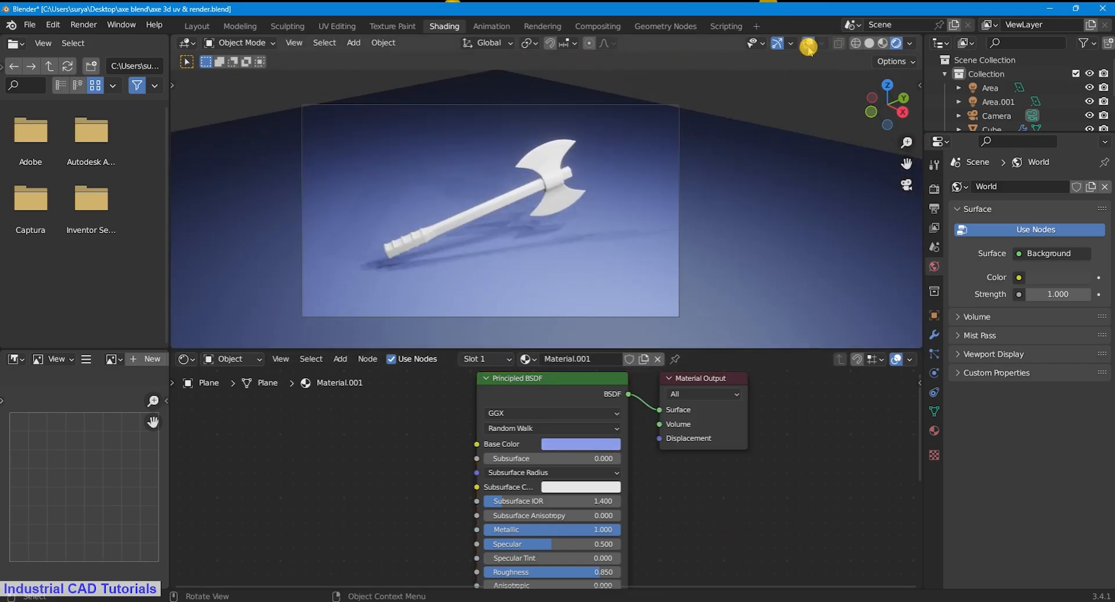
pyautogui.scroll(2, 907, 165)
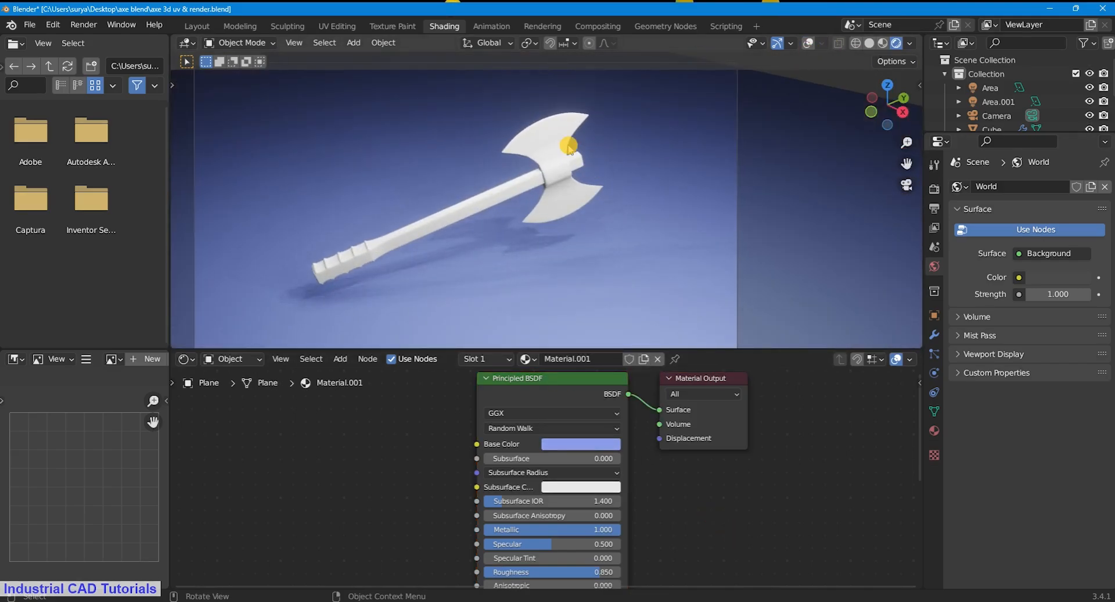
pyautogui.click(569, 146)
pyautogui.hotkey('shift', 'alt', 'z')
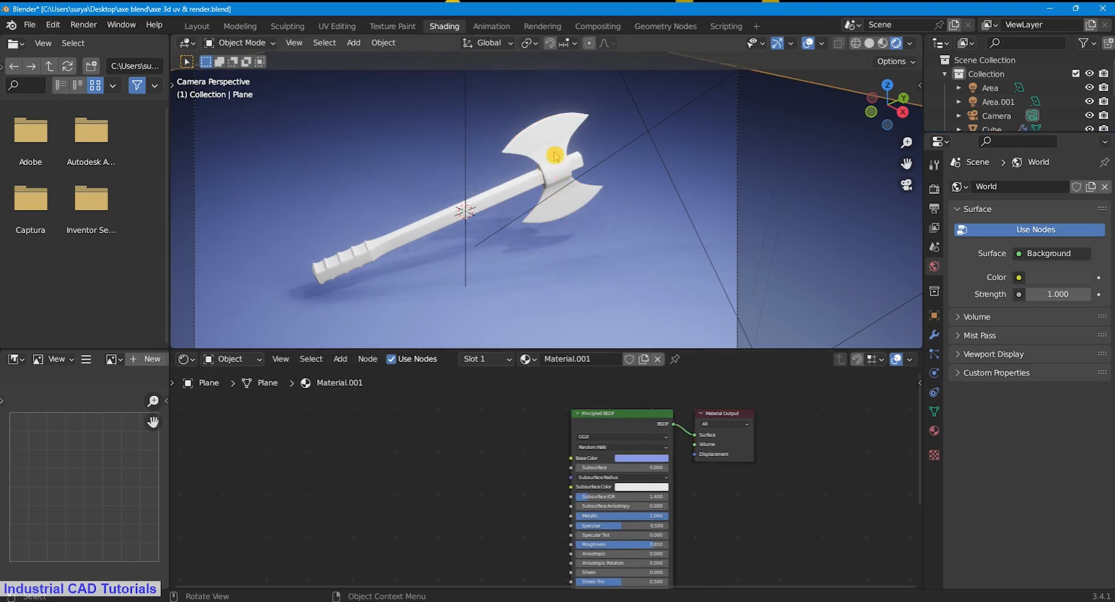
# Step: Rename the axe head's material as metal and connect a new ColorRamp node to its Base Color
pyautogui.click(572, 358)
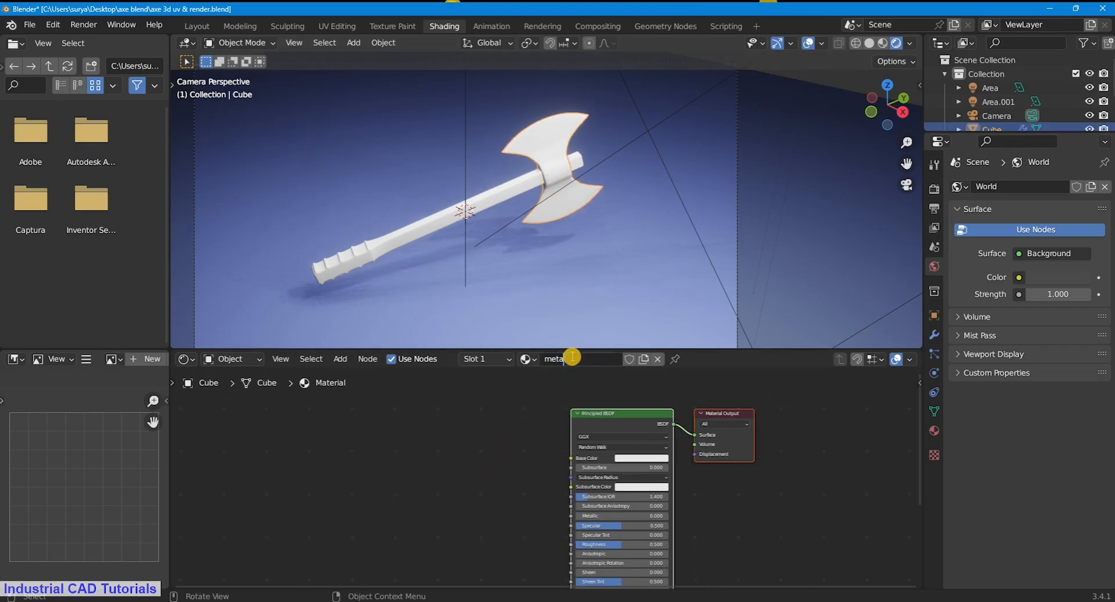
pyautogui.press('Return')
pyautogui.scroll(-2, 560, 433)
pyautogui.scroll(1, 505, 438)
pyautogui.hotkey('shift', 'a')
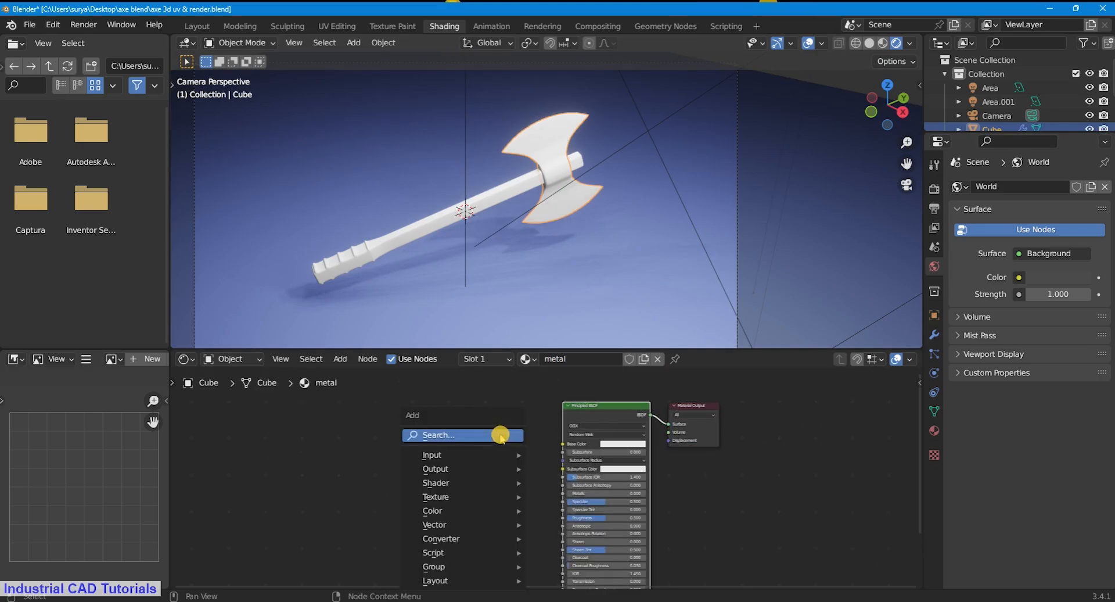
pyautogui.click(468, 435)
pyautogui.write('color')
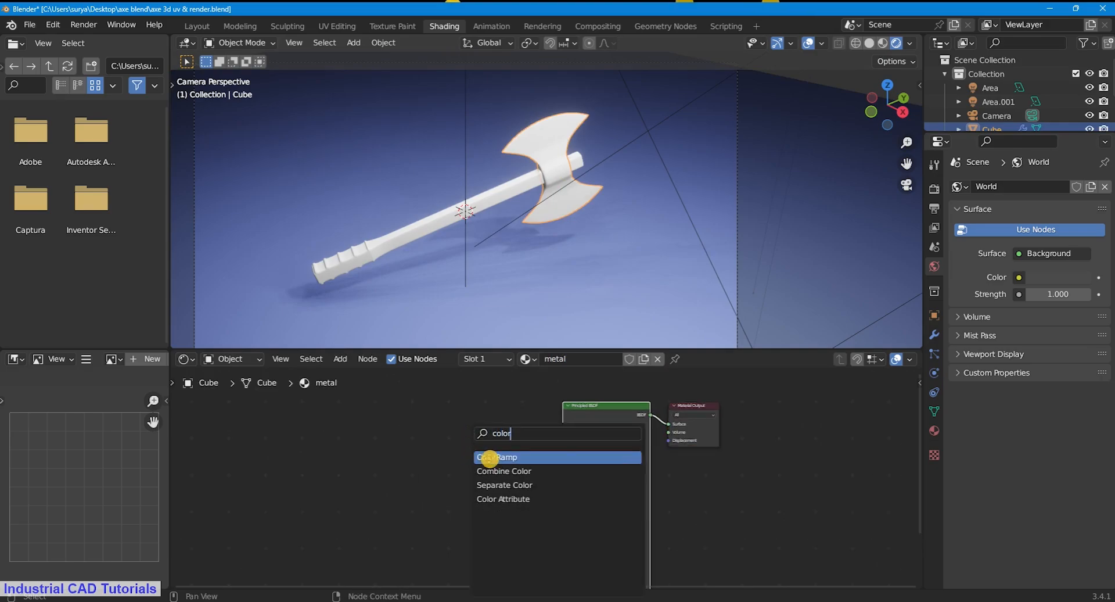
pyautogui.click(490, 457)
pyautogui.moveTo(526, 417); pyautogui.dragTo(567, 435)
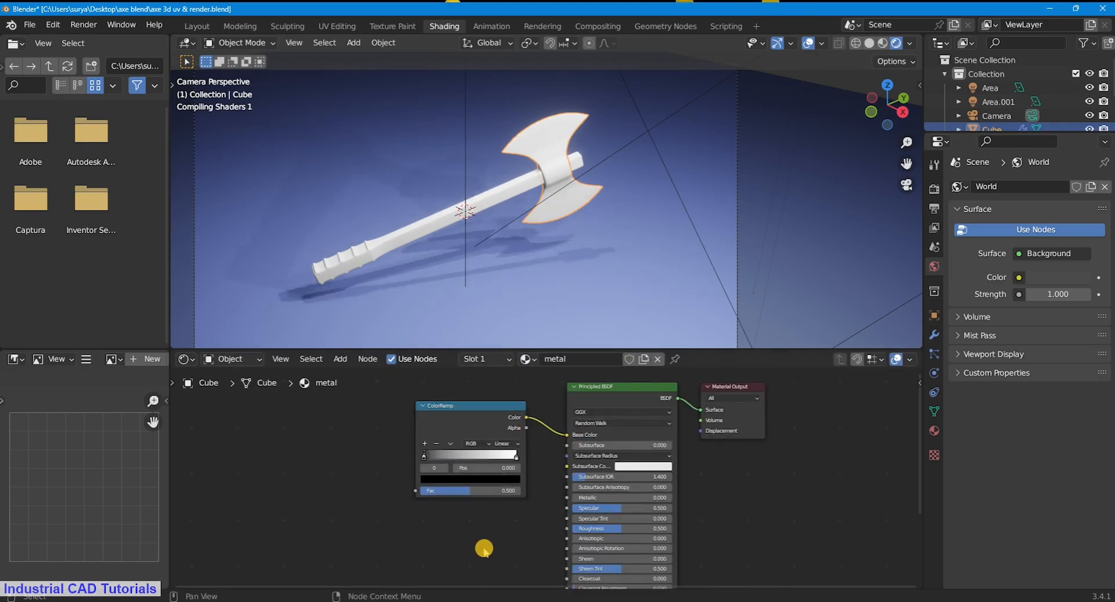
# Step: Set the metal material's Metallic value to 1.0
pyautogui.scroll(-2, 484, 548)
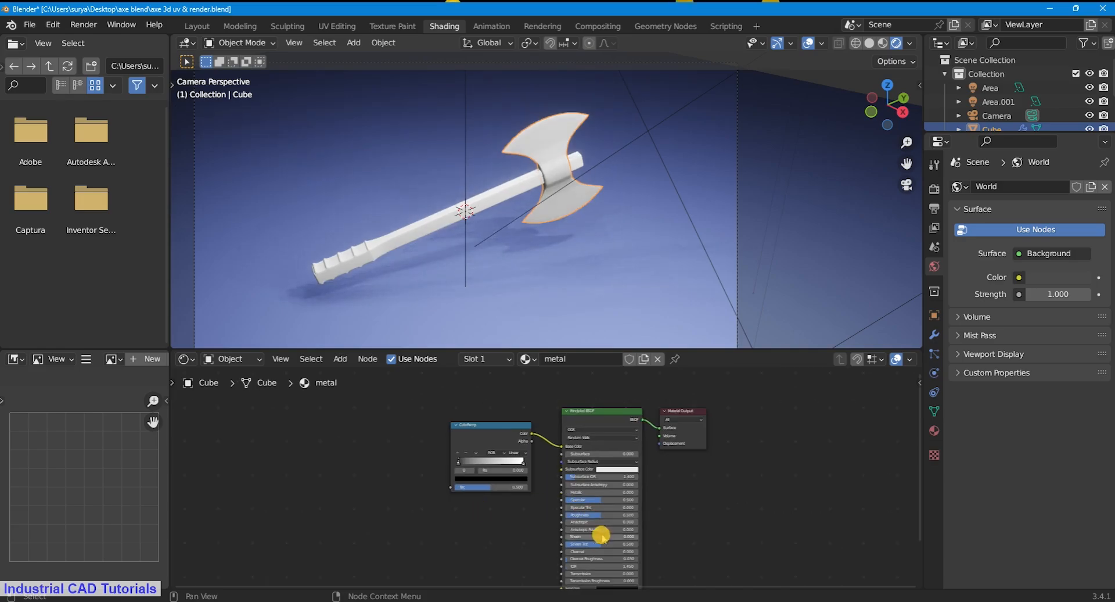
pyautogui.scroll(3, 601, 535)
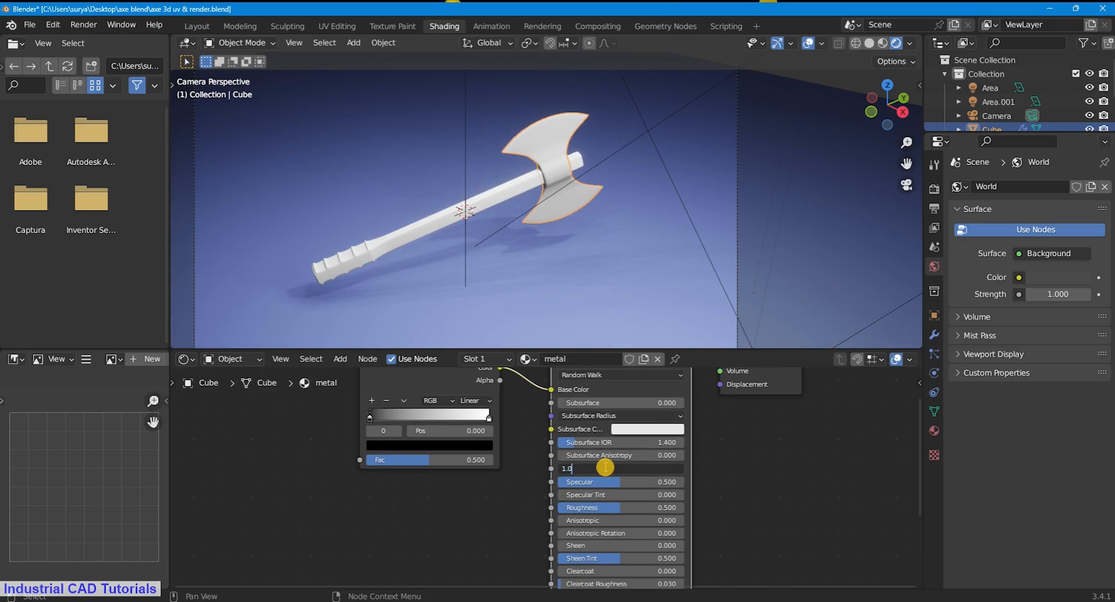
pyautogui.press('Return')
# Step: Add a Noise Texture node before the ColorRamp and link its Fac output to the ramp's Fac input
pyautogui.scroll(-2, 513, 498)
pyautogui.scroll(1, 514, 499)
pyautogui.moveTo(513, 499); pyautogui.dragTo(619, 510, button='middle')
pyautogui.scroll(-1, 538, 528)
pyautogui.moveTo(538, 528); pyautogui.dragTo(562, 562, button='middle')
pyautogui.hotkey('shift', 'a')
pyautogui.click(455, 443)
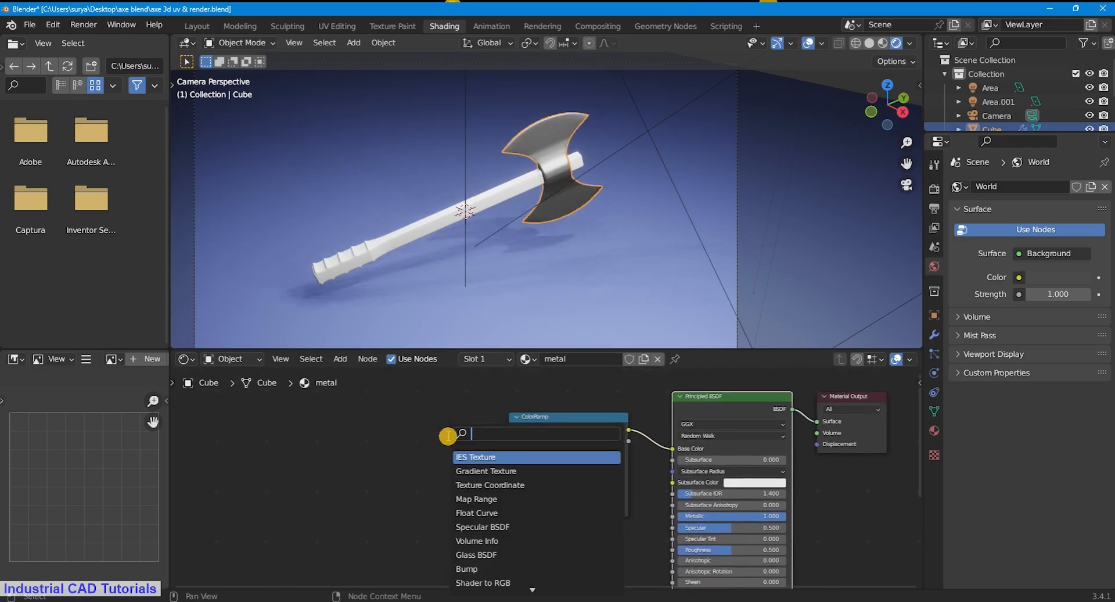
pyautogui.write('noise')
pyautogui.press('Return')
pyautogui.click(456, 453)
pyautogui.scroll(1, 431, 446)
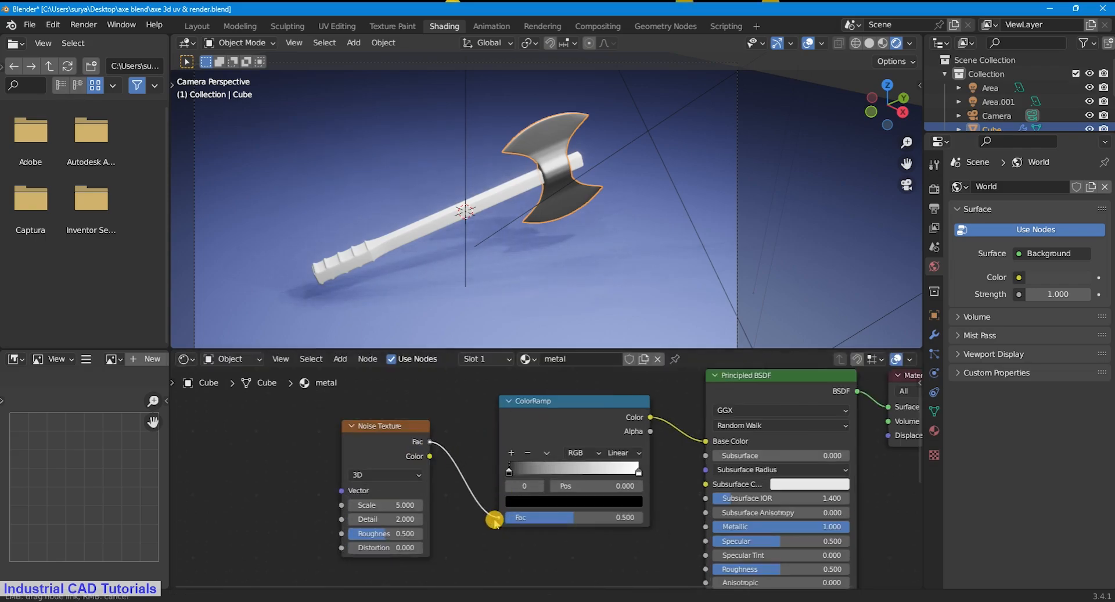
pyautogui.moveTo(494, 520); pyautogui.dragTo(497, 517)
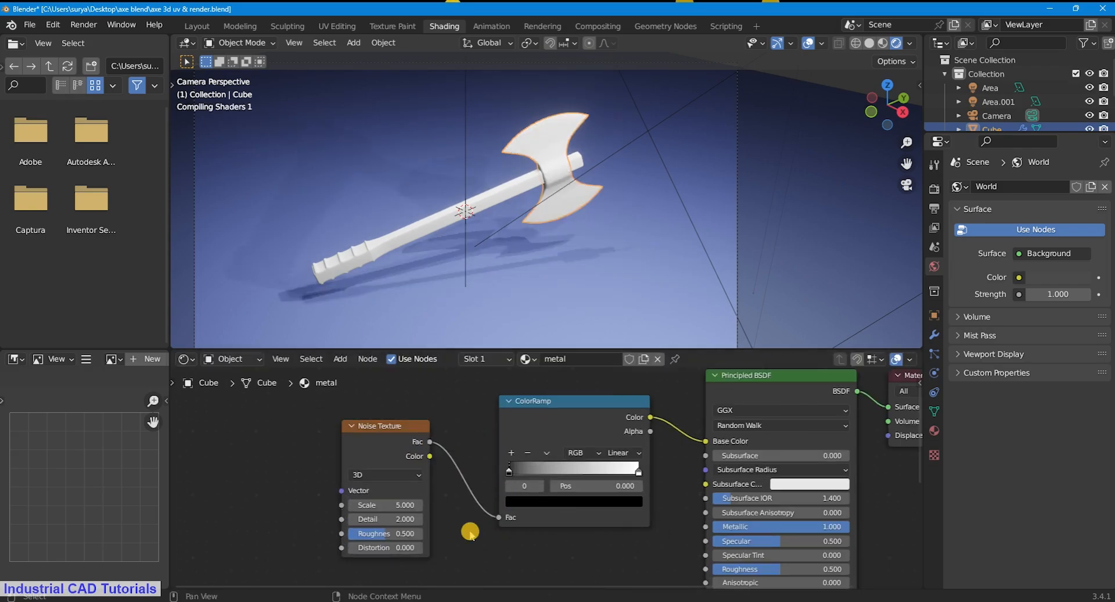
# Step: Link the Noise Texture's Color output to the ColorRamp's Fac input in place of its Fac output
pyautogui.scroll(-2, 469, 530)
pyautogui.scroll(3, 453, 510)
pyautogui.moveTo(419, 471); pyautogui.dragTo(497, 458, button='middle')
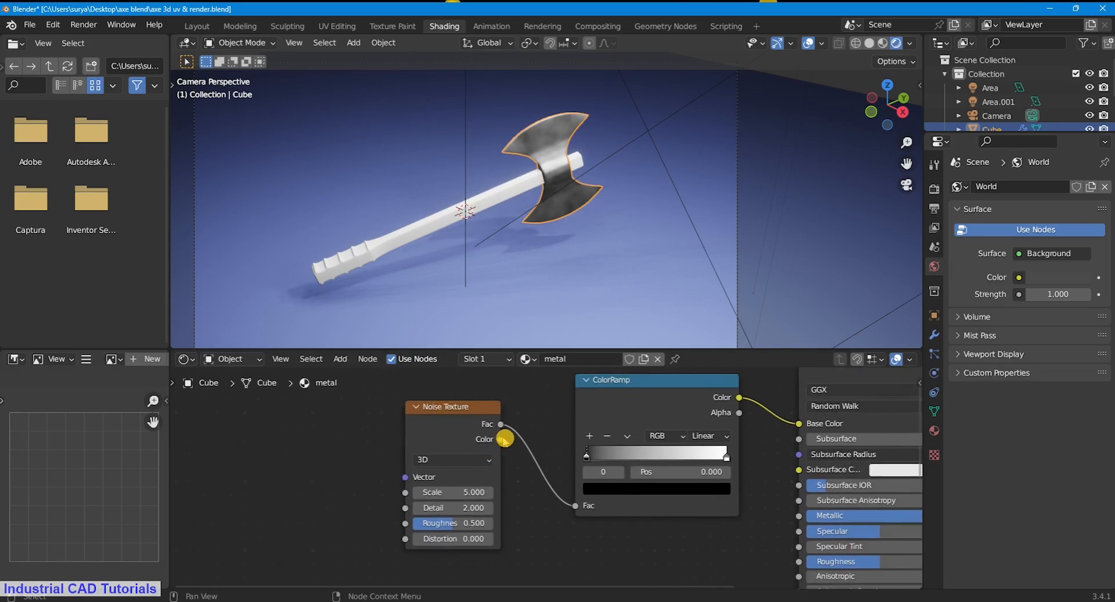
pyautogui.moveTo(502, 439); pyautogui.dragTo(576, 505)
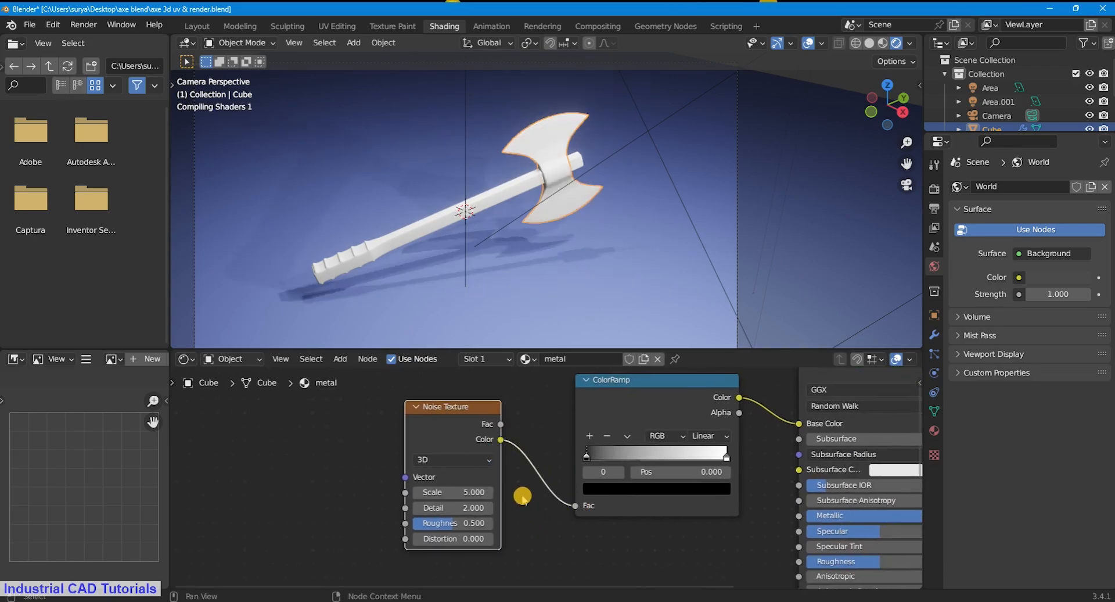
# Step: Add linked Texture Coordinate and Mapping nodes feeding the Noise Texture's Vector input
pyautogui.scroll(-1, 511, 447)
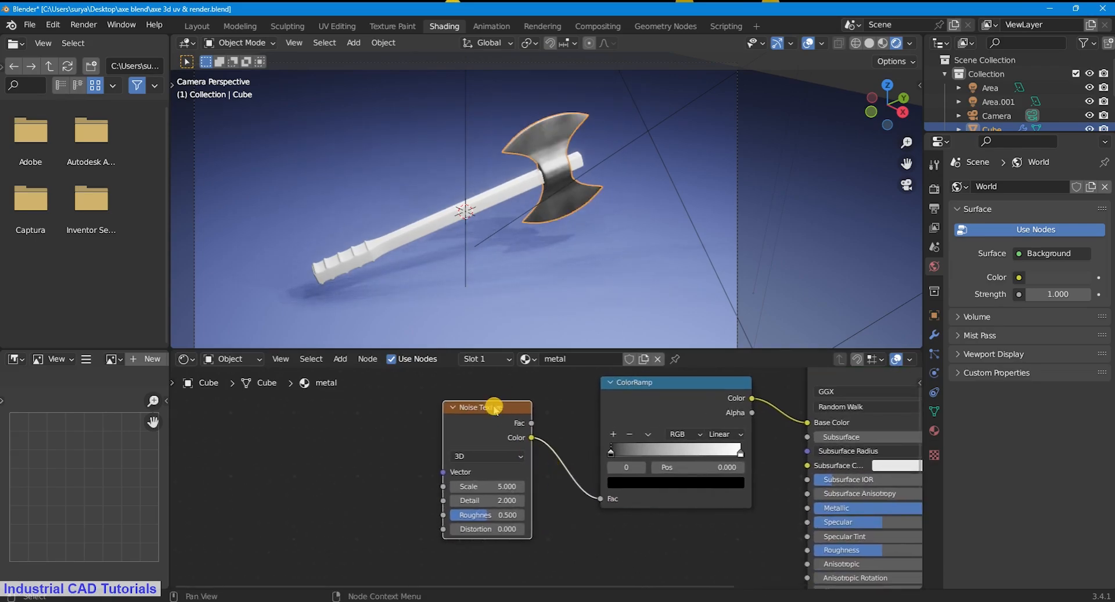
pyautogui.hotkey('ctrl', 't')
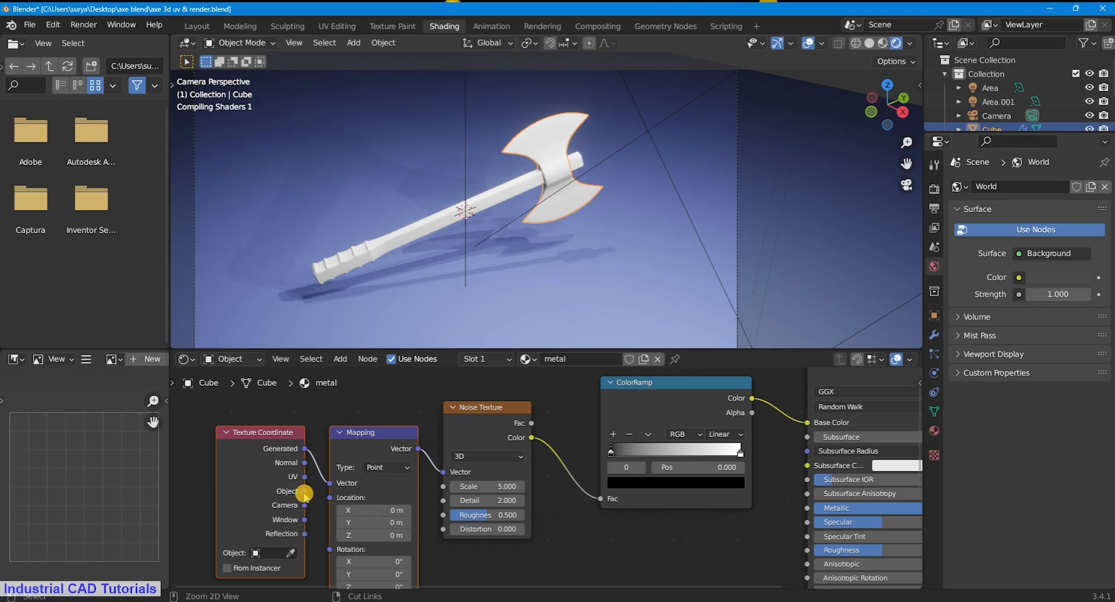
# Step: Link the Texture Coordinate's Object output to the Mapping node's Vector input and set the Noise Texture's Scale to 10
pyautogui.scroll(-3, 304, 494)
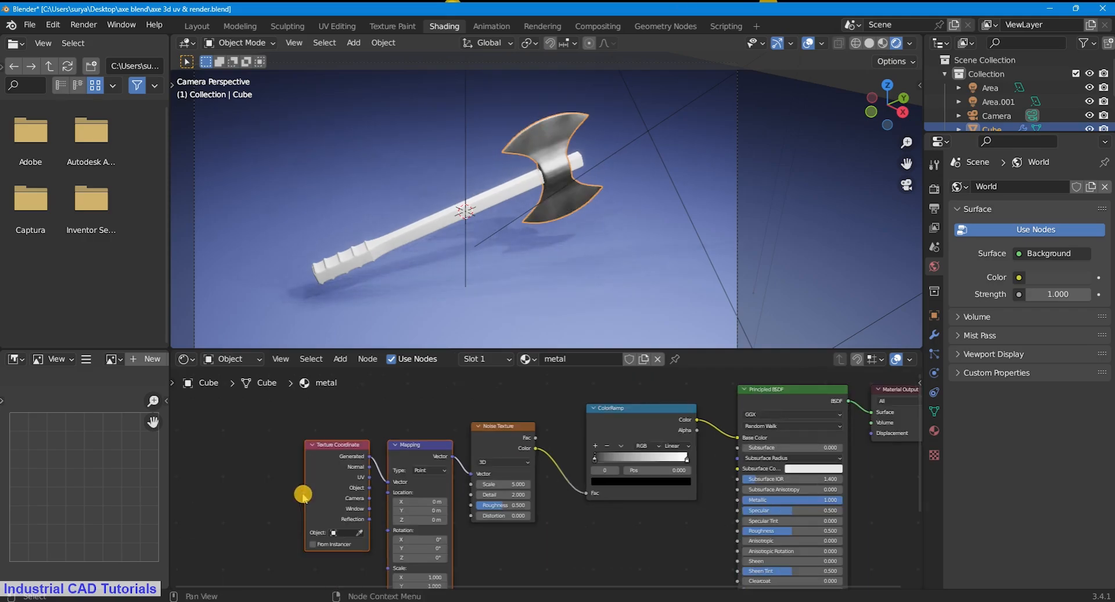
pyautogui.moveTo(369, 488); pyautogui.dragTo(388, 482)
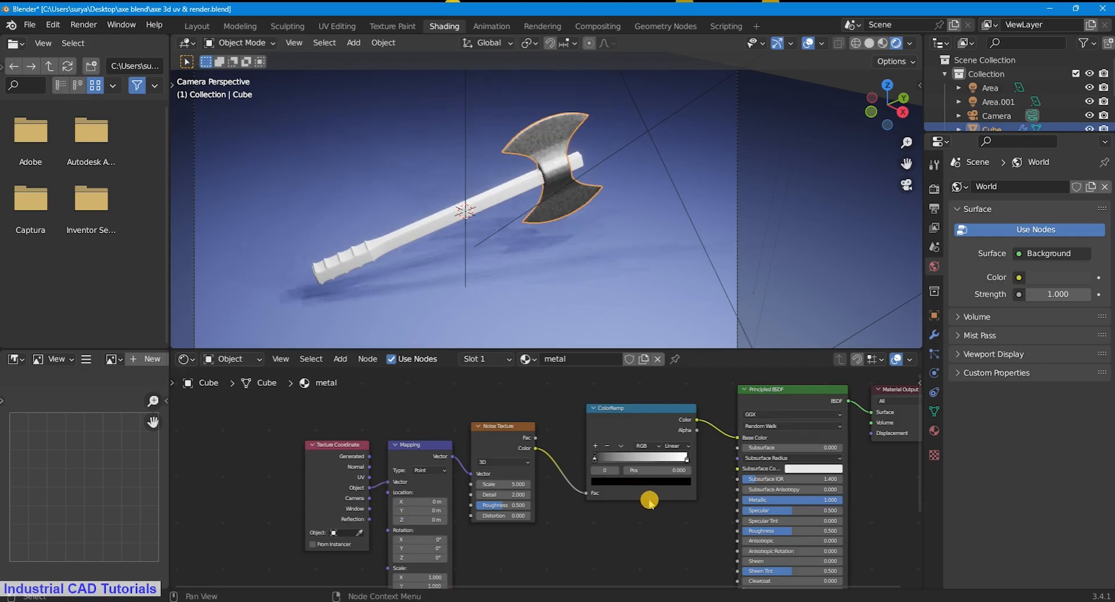
pyautogui.scroll(5, 638, 494)
pyautogui.scroll(1, 551, 479)
pyautogui.click(526, 473)
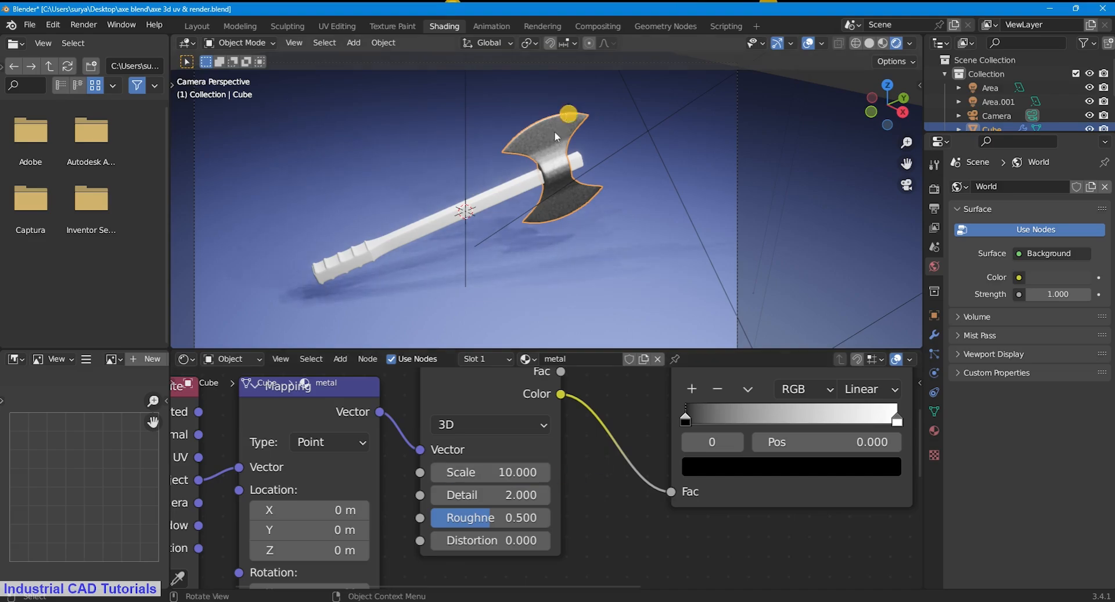
pyautogui.scroll(3, 555, 136)
# Step: Set the Noise Texture's Scale to 25 and check the grain on the axe blade
pyautogui.click(501, 473)
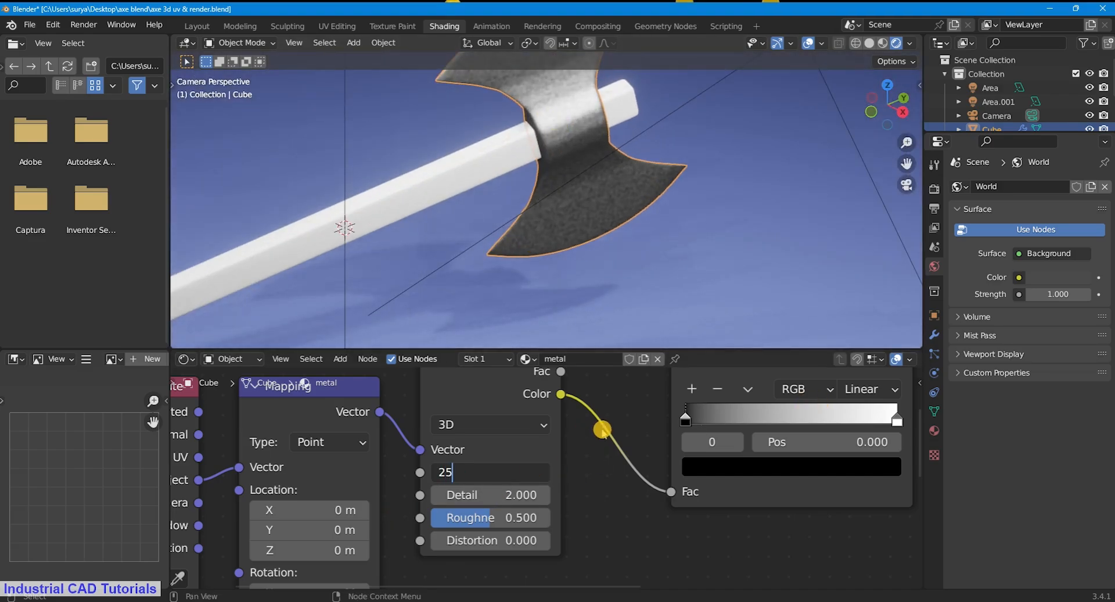
pyautogui.press('Return')
pyautogui.scroll(-4, 585, 239)
pyautogui.scroll(7, 578, 151)
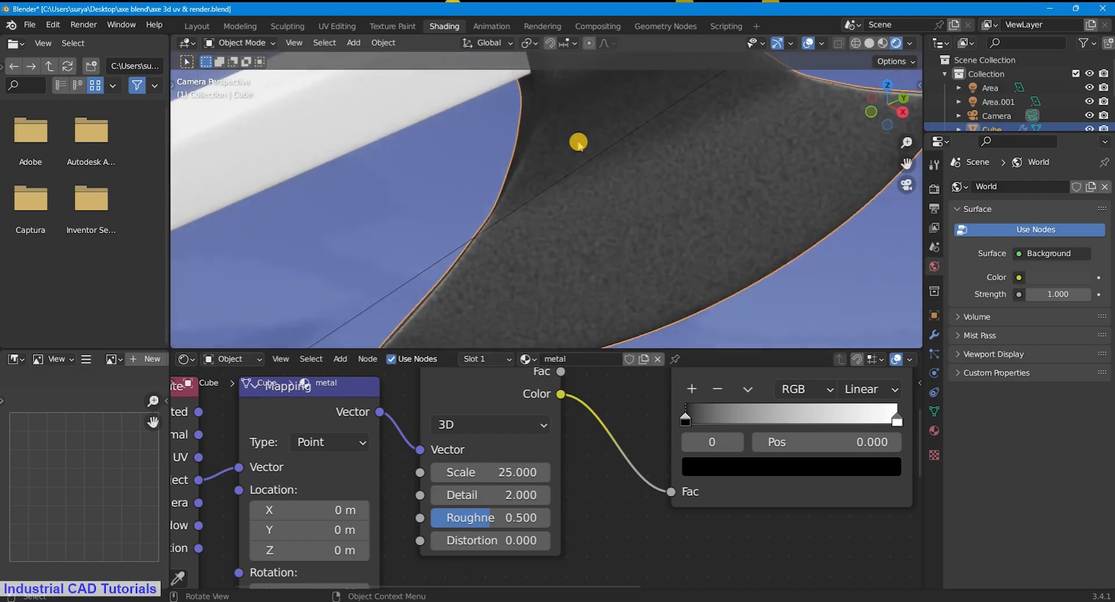
pyautogui.scroll(-5, 578, 142)
pyautogui.scroll(-3, 714, 495)
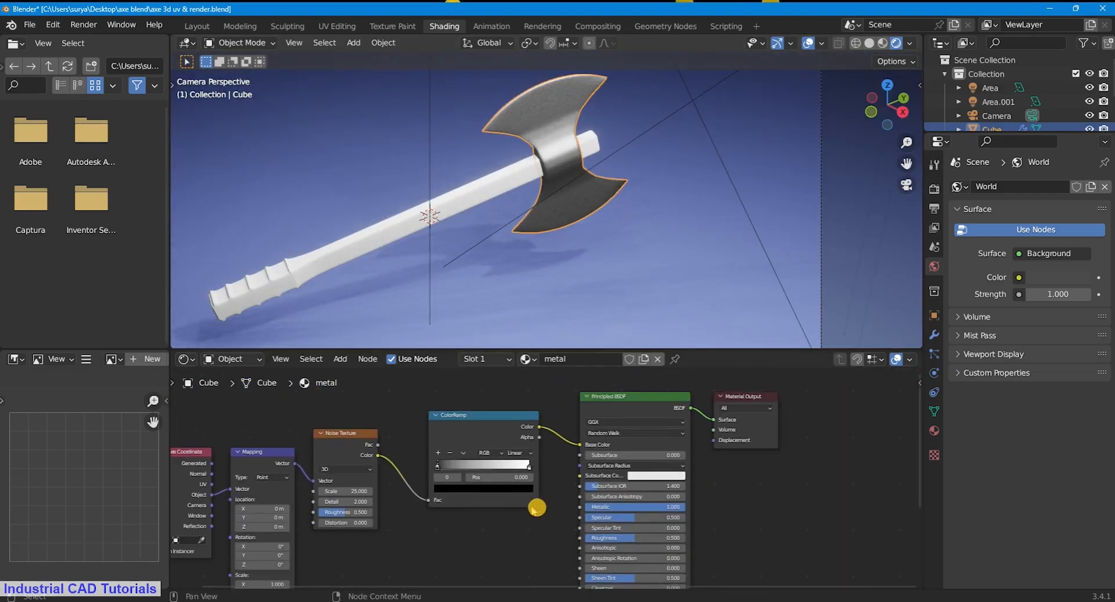
# Step: Change the ColorRamp's black stop to a muted light violet
pyautogui.scroll(2, 537, 508)
pyautogui.click(502, 491)
pyautogui.moveTo(493, 381)
pyautogui.mouseDown()
pyautogui.moveTo(493, 333)
pyautogui.moveTo(435, 330)
pyautogui.moveTo(433, 319)
pyautogui.moveTo(429, 338)
pyautogui.moveTo(489, 304)
pyautogui.moveTo(489, 318)
pyautogui.moveTo(489, 305)
pyautogui.mouseUp()
pyautogui.moveTo(430, 334); pyautogui.dragTo(439, 331)
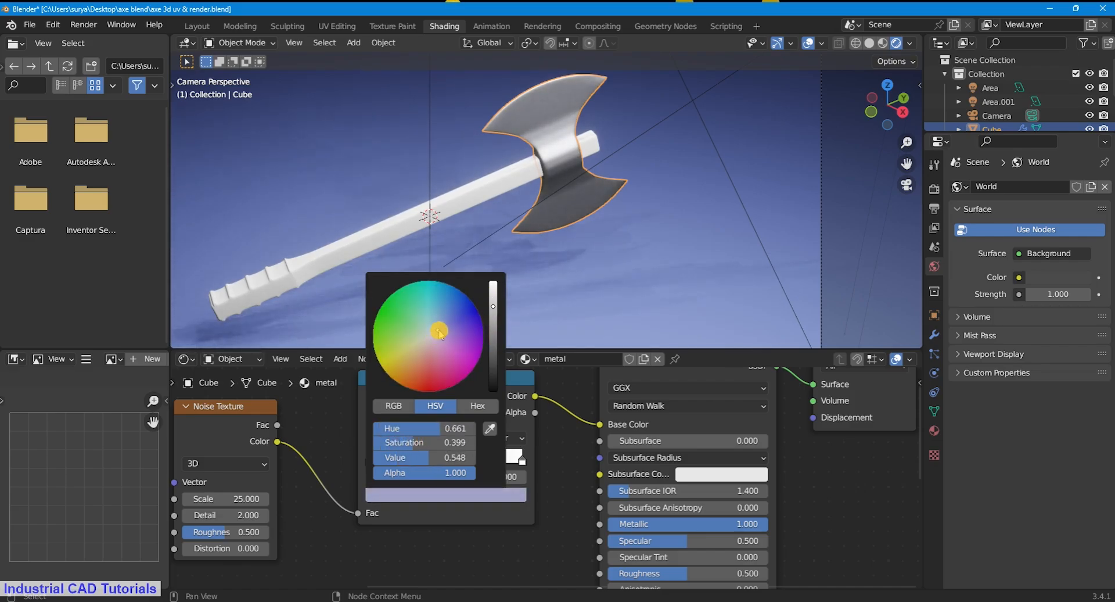
# Step: Move the ColorRamp's white stop to about 0.73 and its violet stop to 0.290
pyautogui.moveTo(520, 460); pyautogui.dragTo(479, 457)
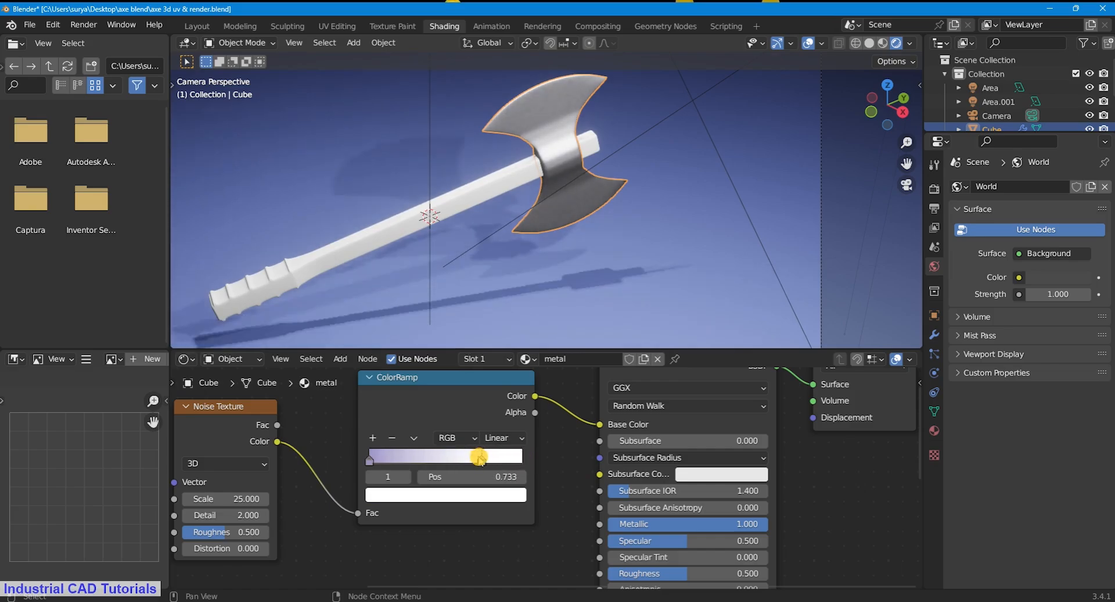
pyautogui.click(372, 461)
pyautogui.moveTo(372, 461); pyautogui.dragTo(413, 460)
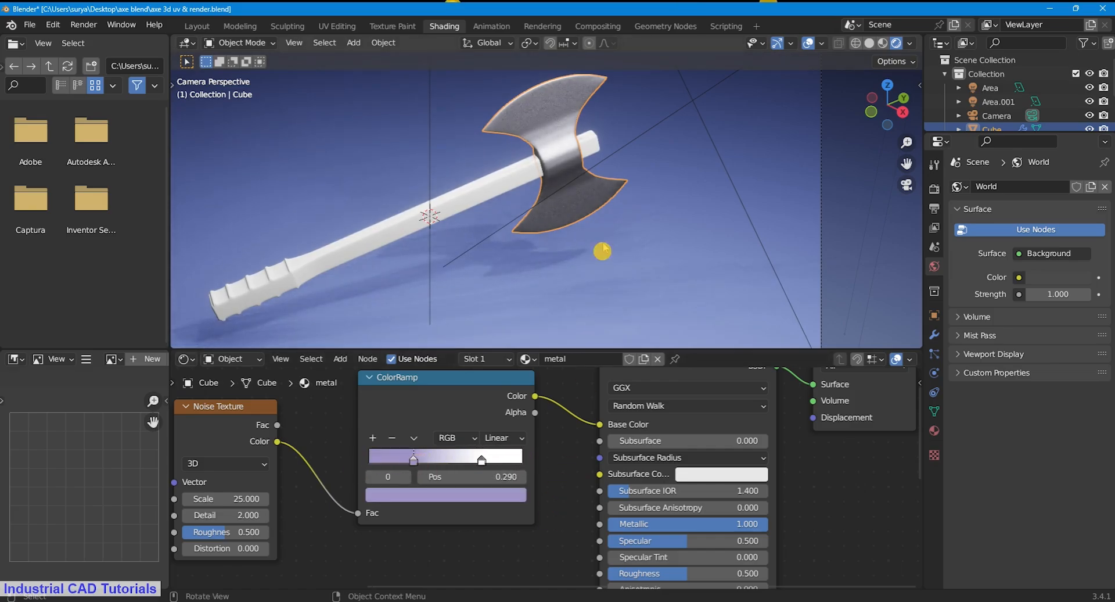
pyautogui.scroll(-2, 605, 249)
pyautogui.click(803, 104)
pyautogui.scroll(3, 618, 167)
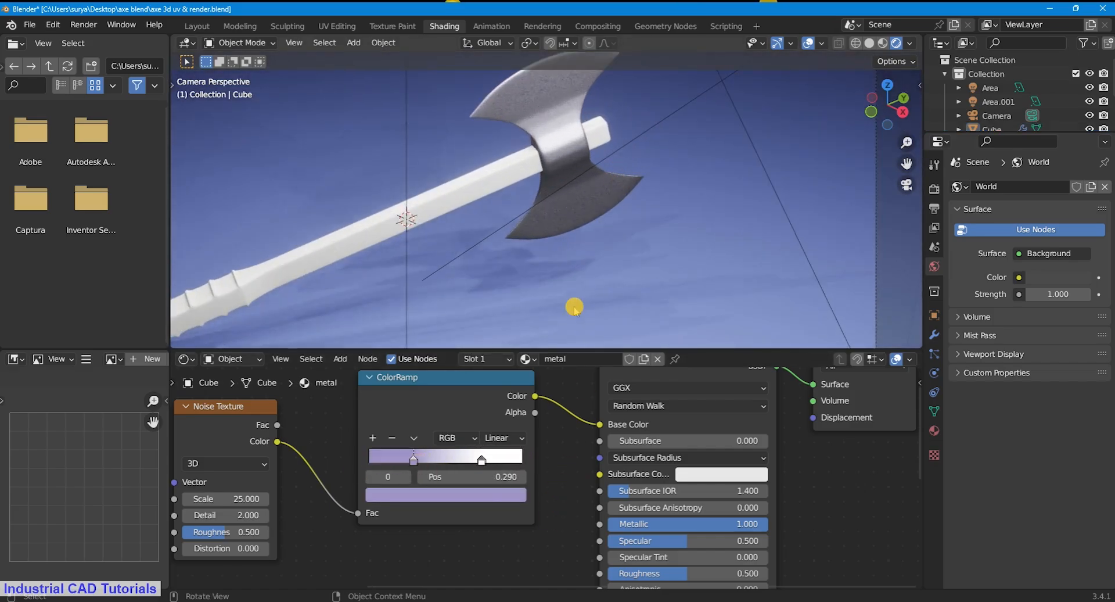
pyautogui.scroll(-2, 574, 308)
pyautogui.scroll(-5, 531, 458)
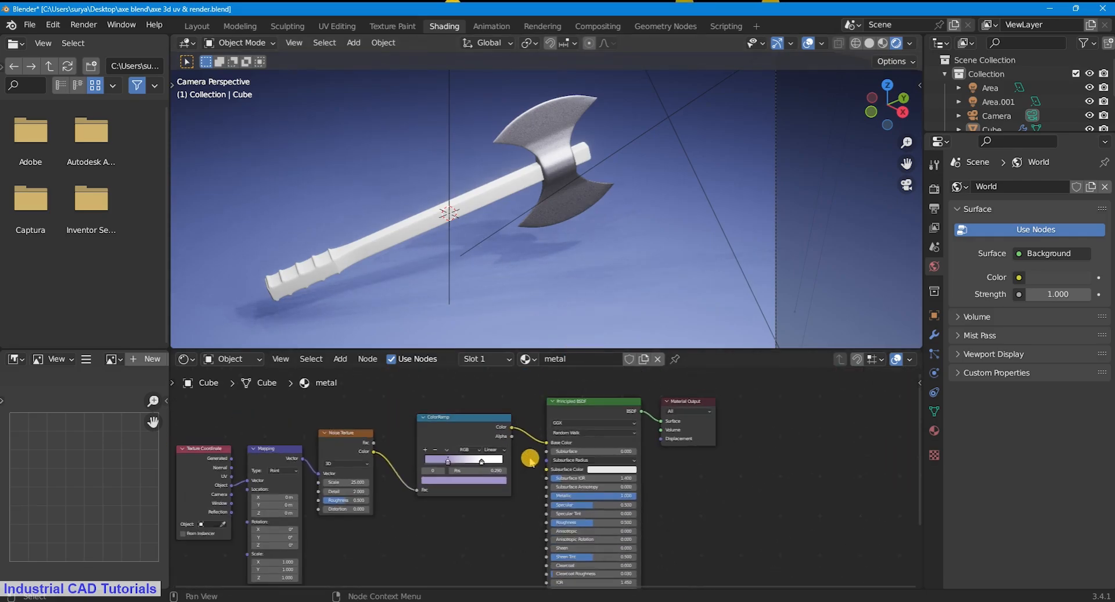
# Step: Add a Bump node and link its Normal output to the Principled BSDF's Normal input
pyautogui.moveTo(504, 509); pyautogui.dragTo(530, 443, button='middle')
pyautogui.hotkey('shift', 'a')
pyautogui.write('bump')
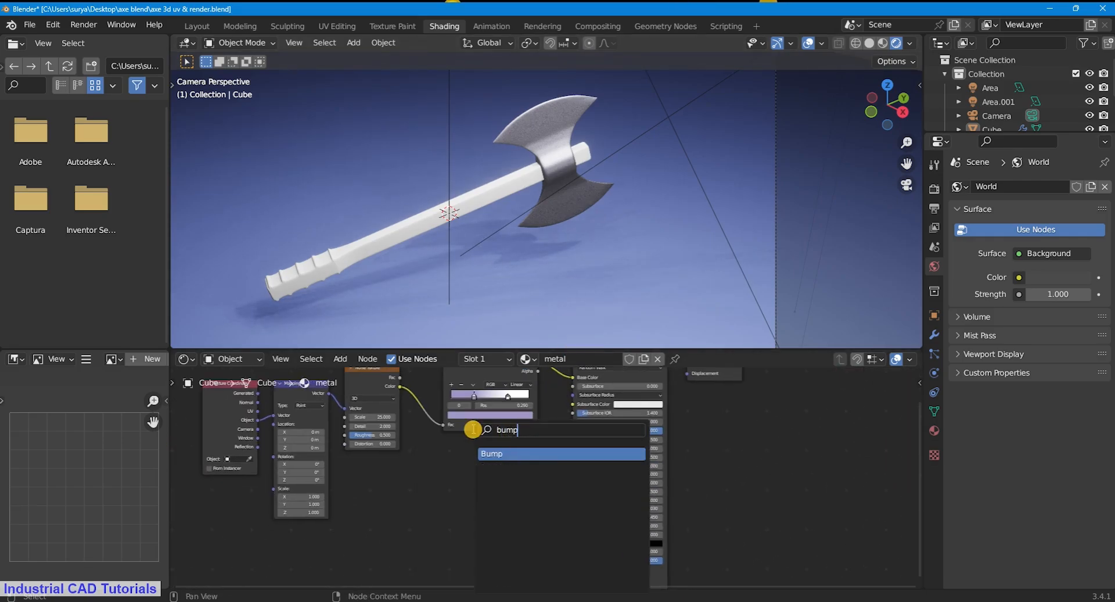
pyautogui.click(490, 454)
pyautogui.click(463, 501)
pyautogui.scroll(5, 525, 546)
pyautogui.moveTo(525, 550); pyautogui.dragTo(515, 463, button='middle')
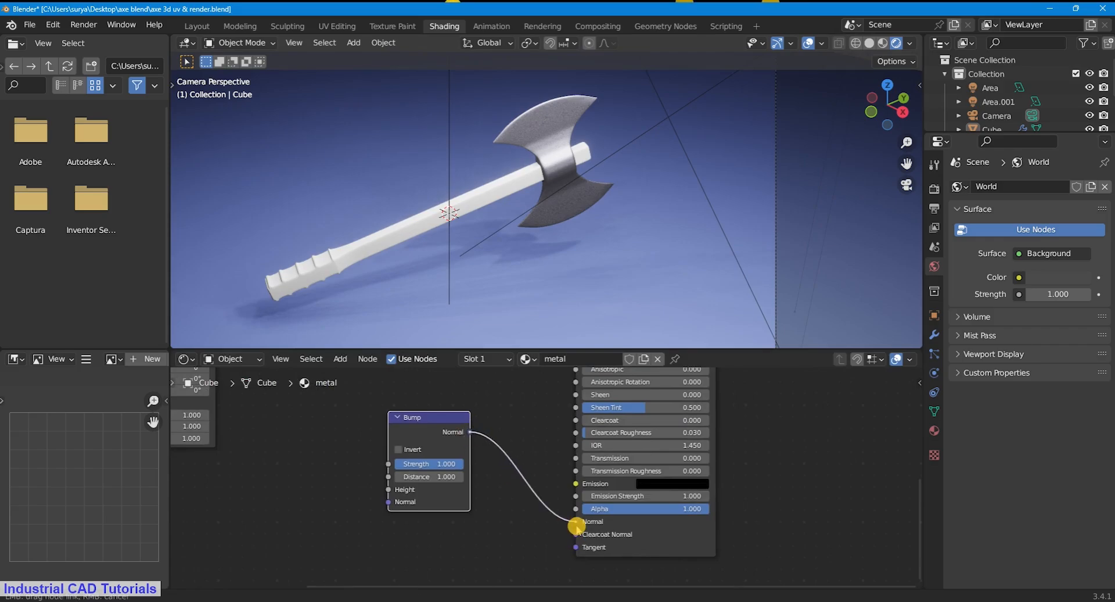
pyautogui.moveTo(576, 525); pyautogui.dragTo(575, 526)
# Step: Link the ColorRamp's Alpha output to the Bump node's Height input and check the blade surface up close
pyautogui.scroll(-4, 552, 529)
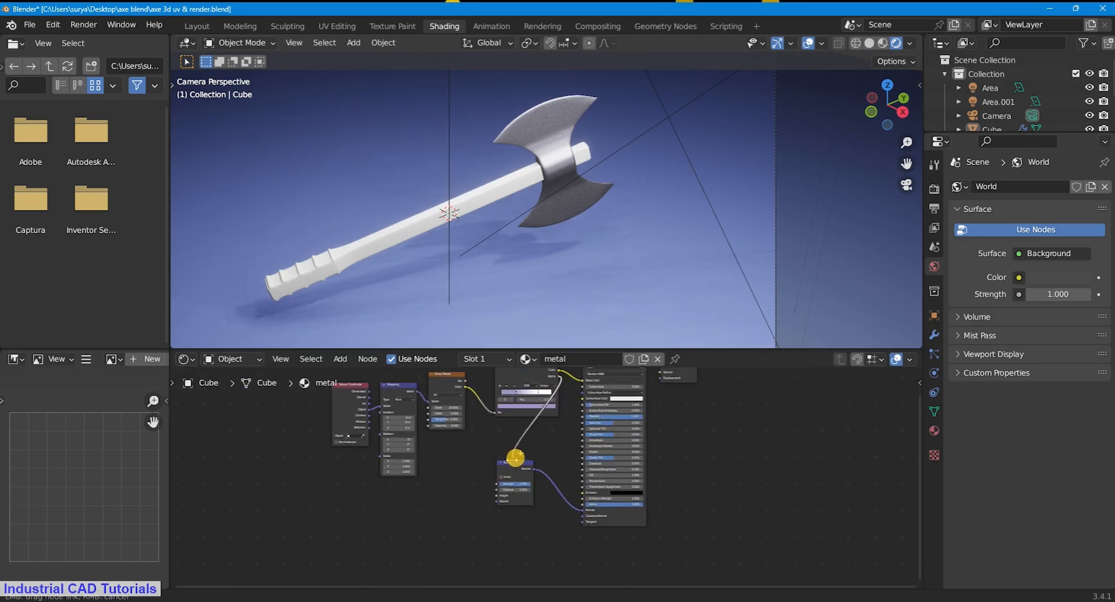
pyautogui.moveTo(497, 495); pyautogui.dragTo(498, 495)
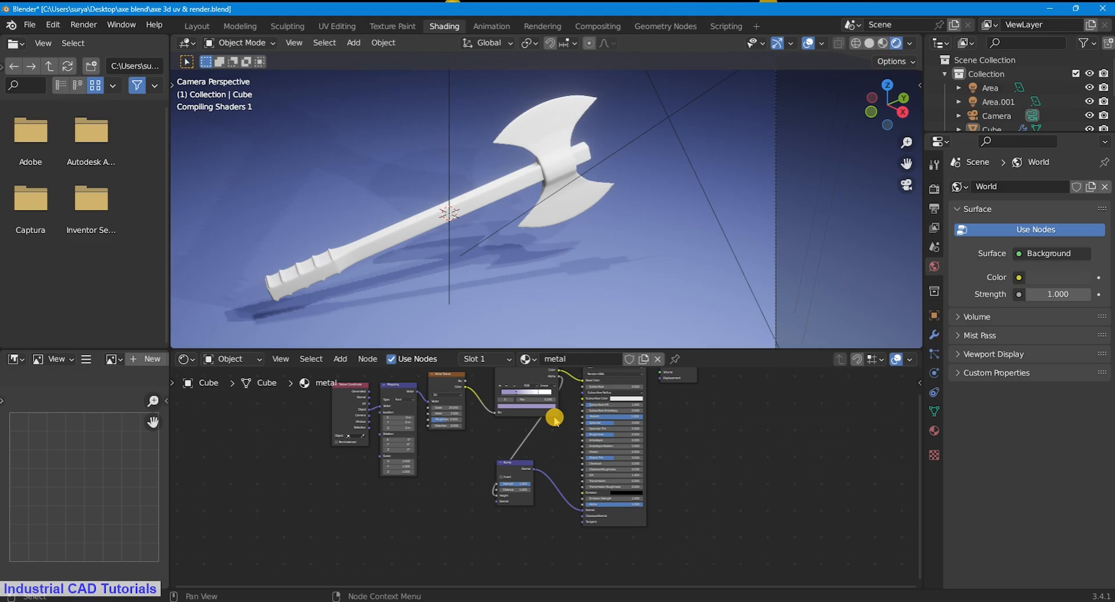
pyautogui.scroll(1, 554, 418)
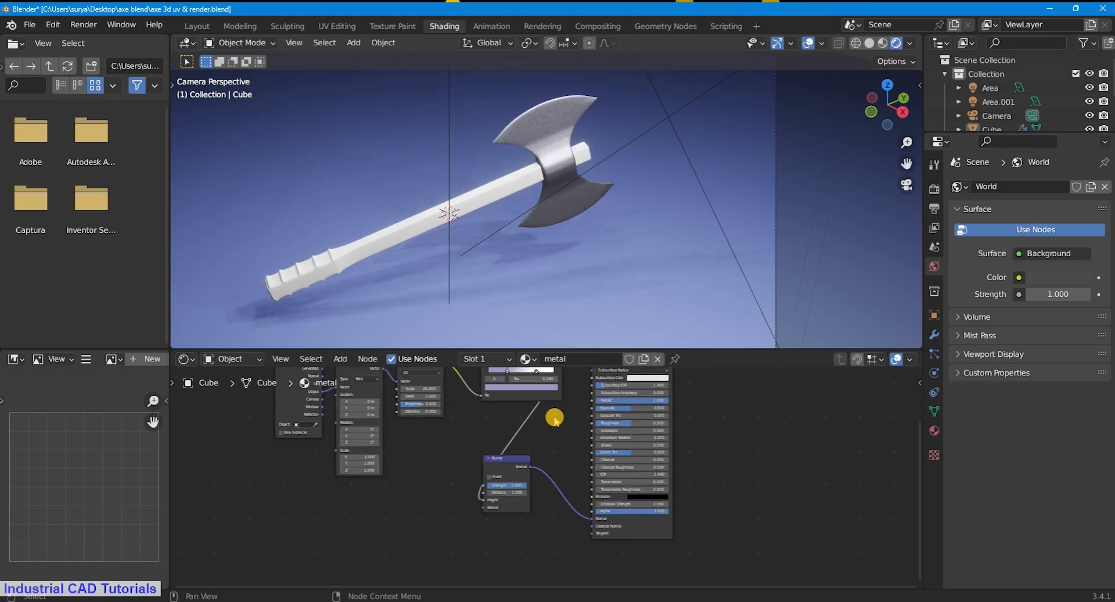
pyautogui.scroll(6, 569, 167)
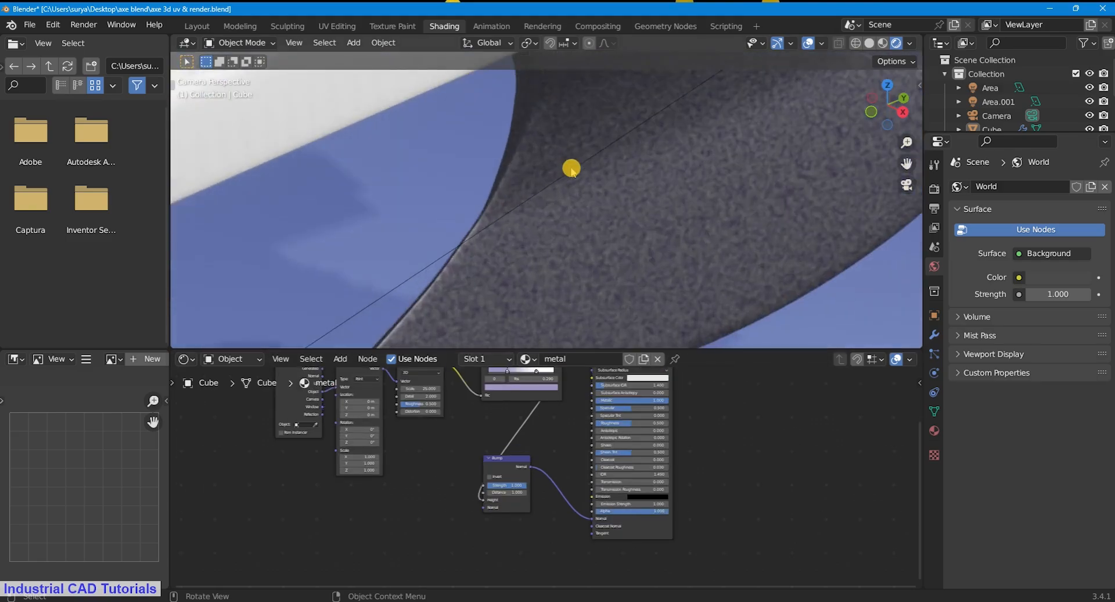
pyautogui.scroll(-7, 572, 170)
# Step: Select the axe handle and rename its material to wood
pyautogui.click(511, 183)
pyautogui.scroll(2, 523, 192)
pyautogui.click(587, 360)
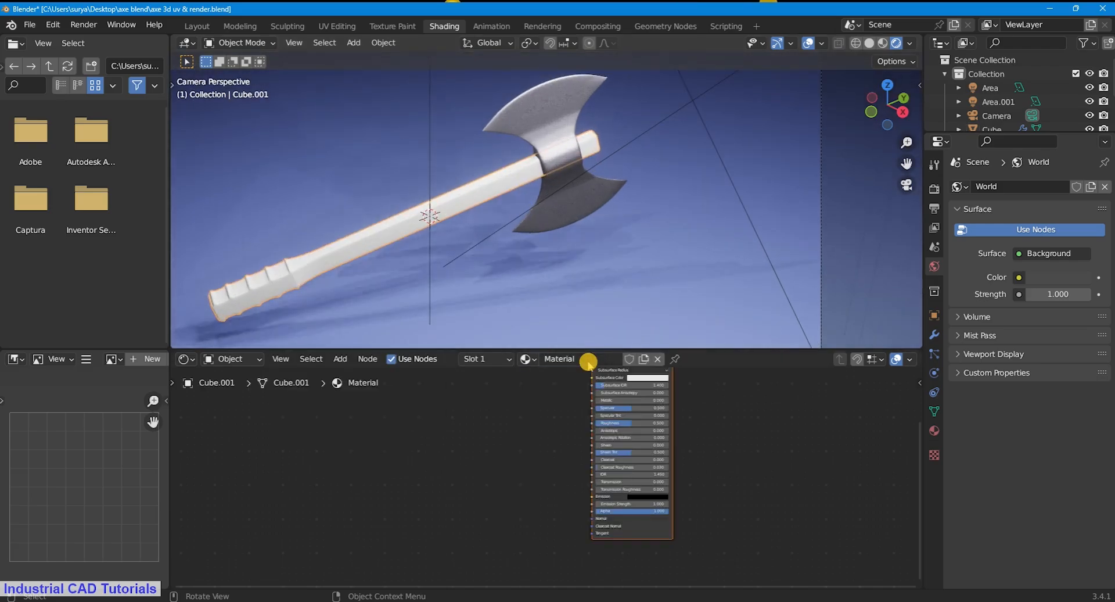
pyautogui.doubleClick(571, 360)
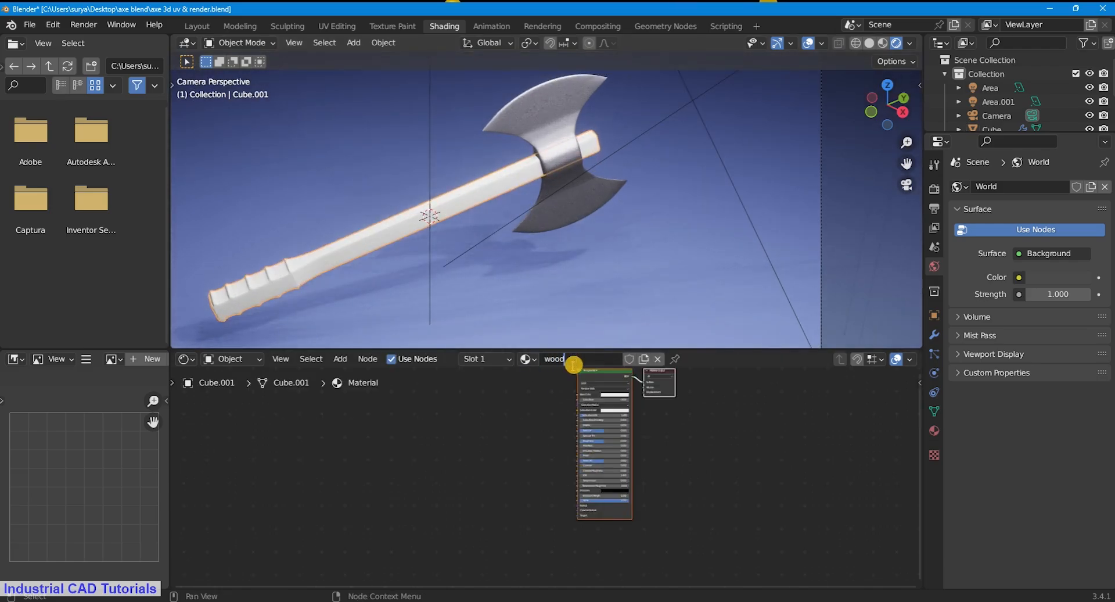
pyautogui.scroll(3, 585, 453)
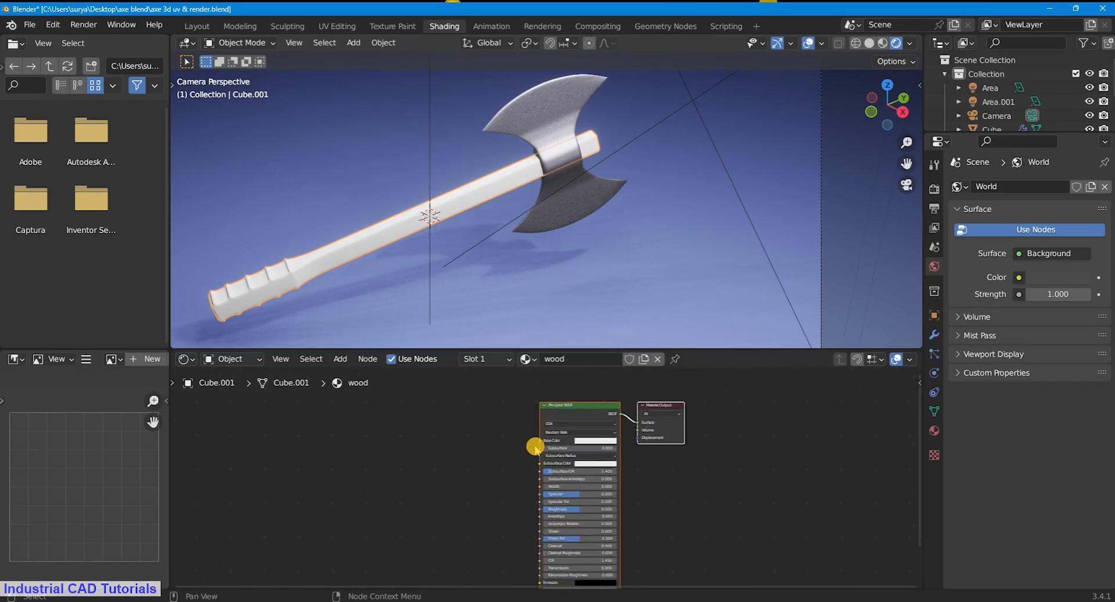
# Step: Set the wood material's Base Color to pink
pyautogui.scroll(4, 555, 439)
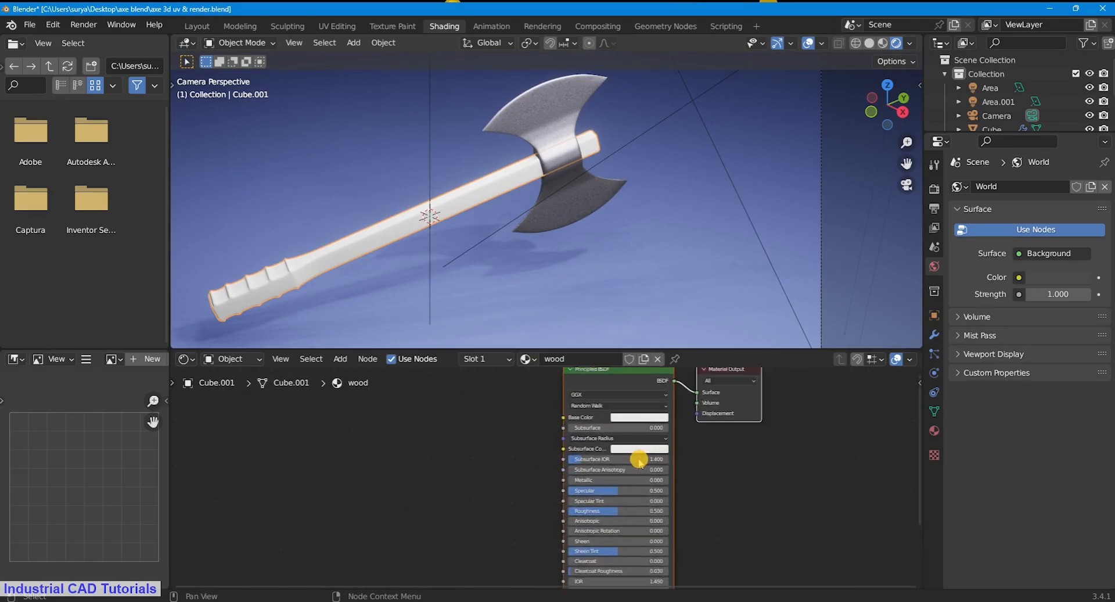
pyautogui.click(578, 411)
pyautogui.moveTo(592, 284); pyautogui.dragTo(599, 297)
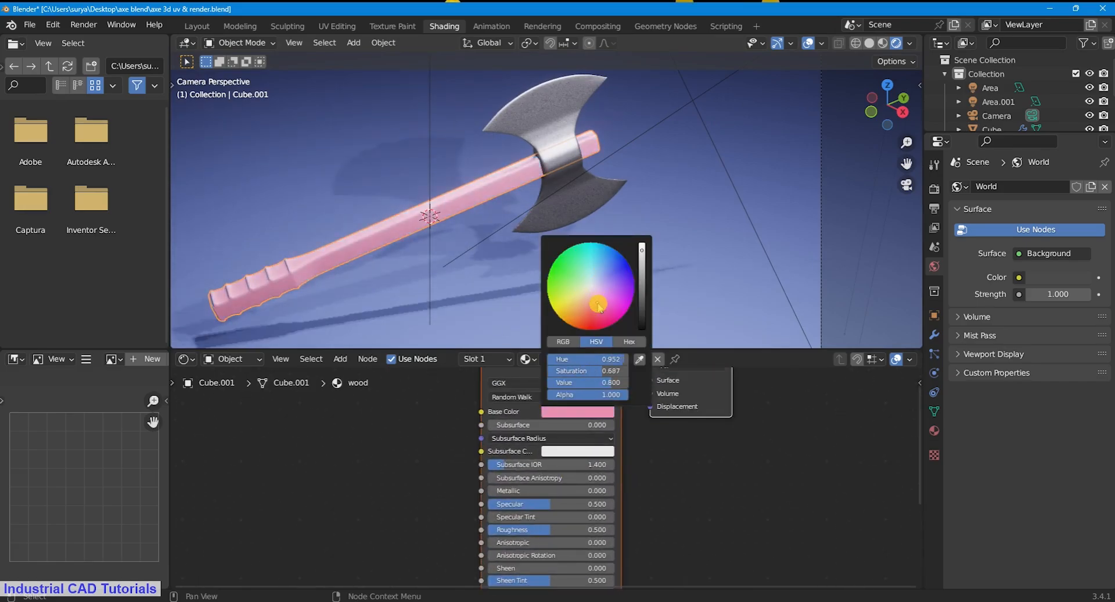
pyautogui.scroll(-2, 436, 453)
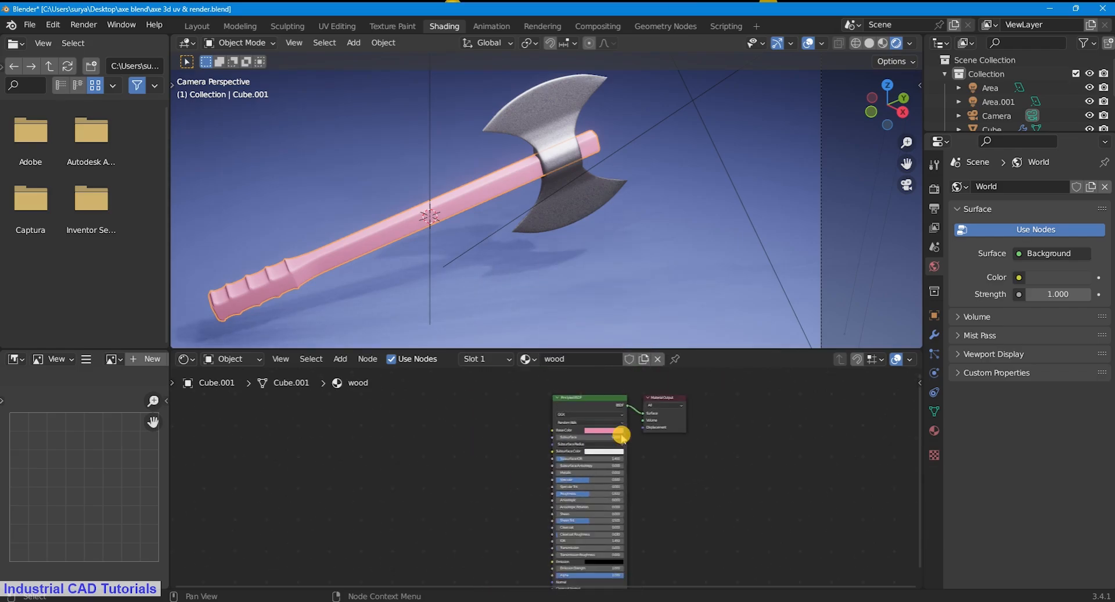
# Step: Add a ColorRamp node to the wood material and link its Color output to the Principled BSDF's Base Color
pyautogui.scroll(1, 588, 437)
pyautogui.scroll(-3, 588, 438)
pyautogui.hotkey('shift', 'a')
pyautogui.click(513, 426)
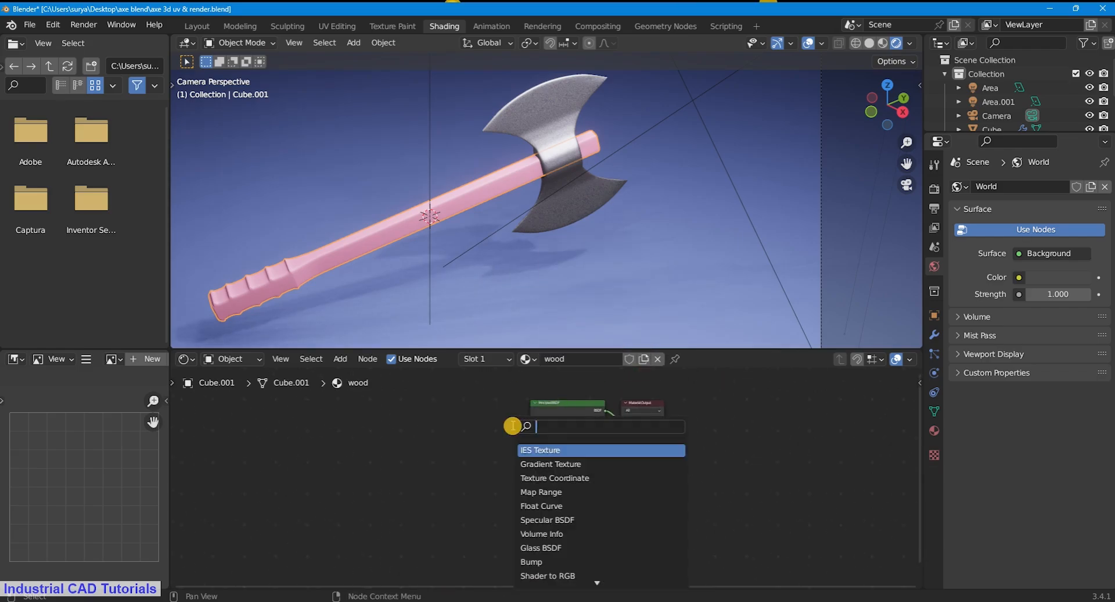
pyautogui.write('color')
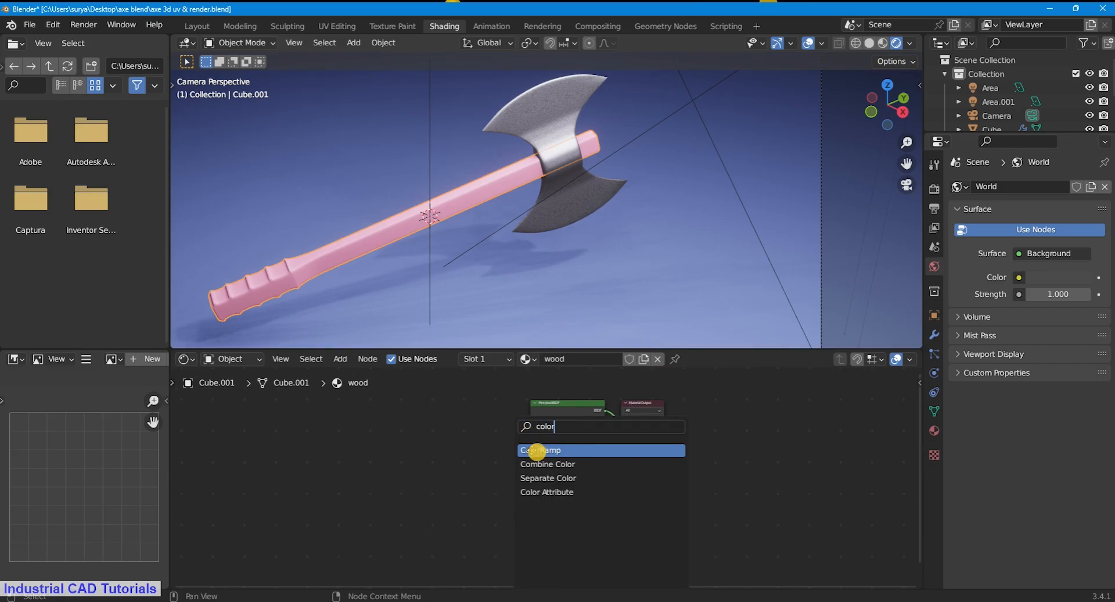
pyautogui.click(537, 450)
pyautogui.click(481, 399)
pyautogui.moveTo(485, 404); pyautogui.dragTo(527, 428)
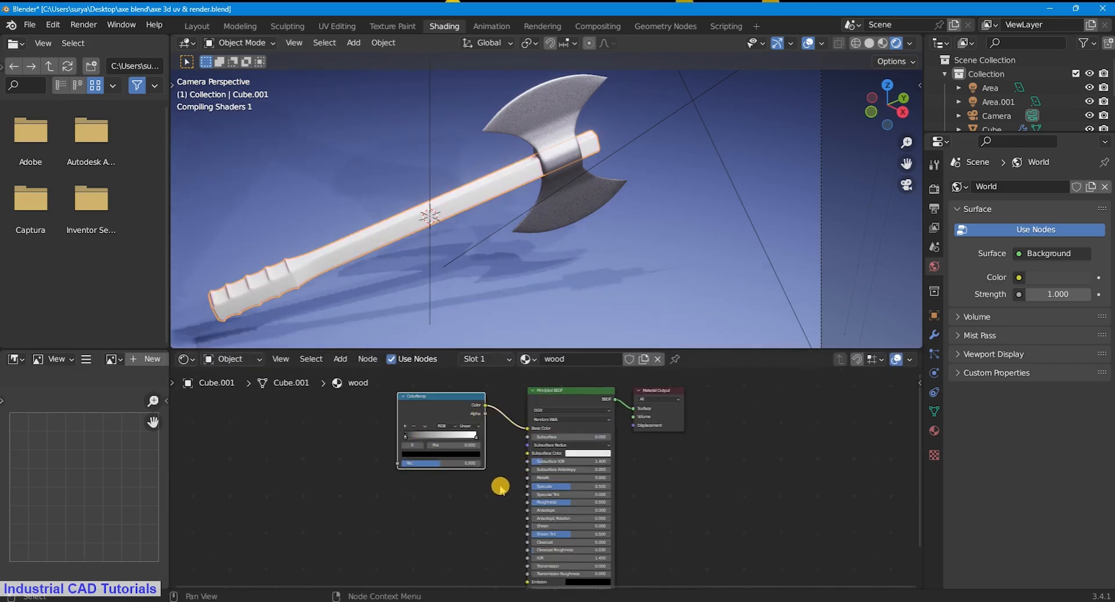
pyautogui.scroll(-2, 501, 487)
pyautogui.moveTo(500, 487); pyautogui.dragTo(583, 482, button='middle')
pyautogui.scroll(6, 553, 428)
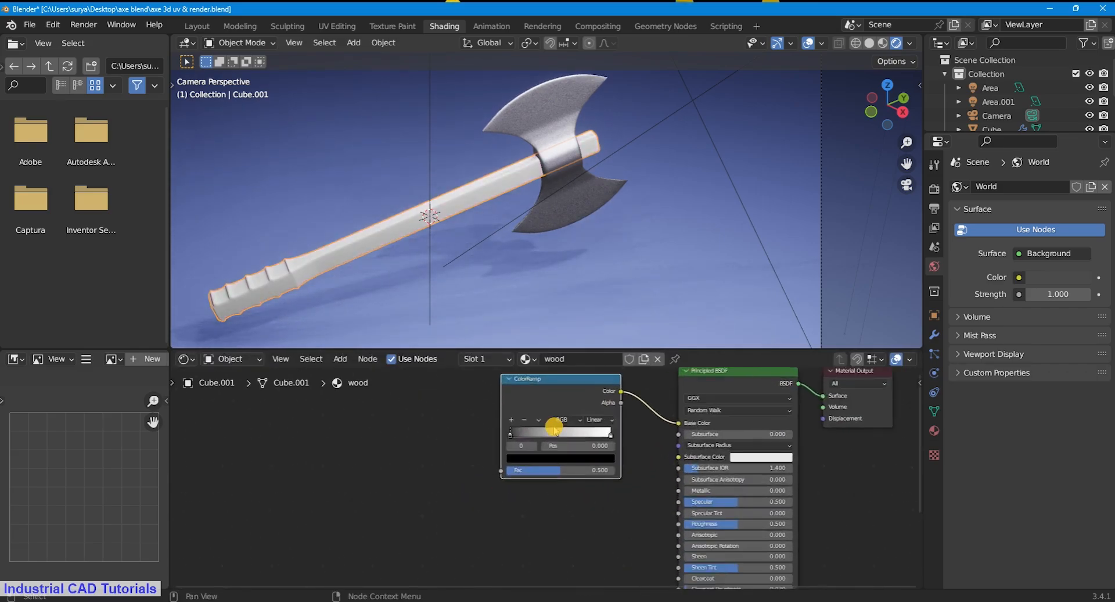
pyautogui.scroll(-2, 552, 428)
pyautogui.moveTo(548, 413); pyautogui.dragTo(535, 464, button='middle')
pyautogui.hotkey('shift', 'a')
pyautogui.write('vor')
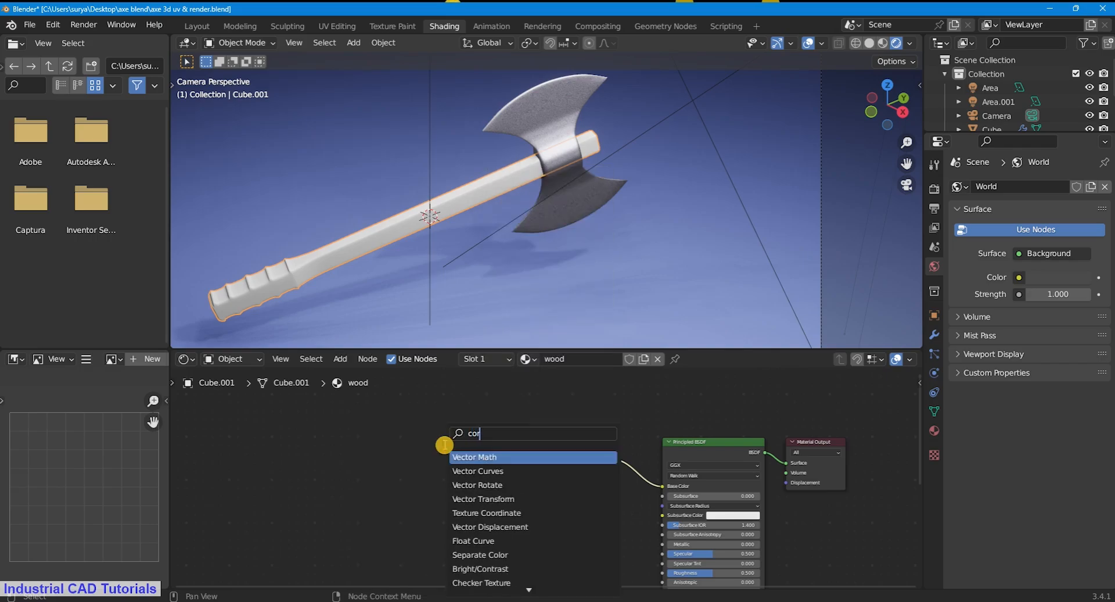
pyautogui.click(474, 468)
pyautogui.rightClick(434, 463)
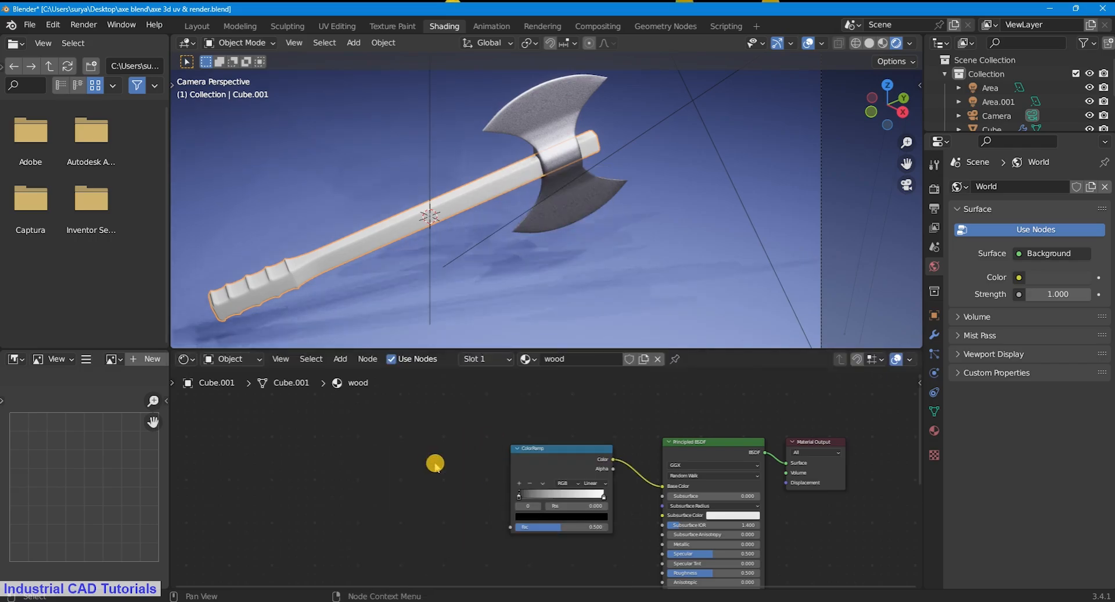
# Step: Add a Voronoi Texture node before the ColorRamp and link its Color output to the ramp's Fac input
pyautogui.hotkey('shift', 'a')
pyautogui.click(433, 443)
pyautogui.write('cor')
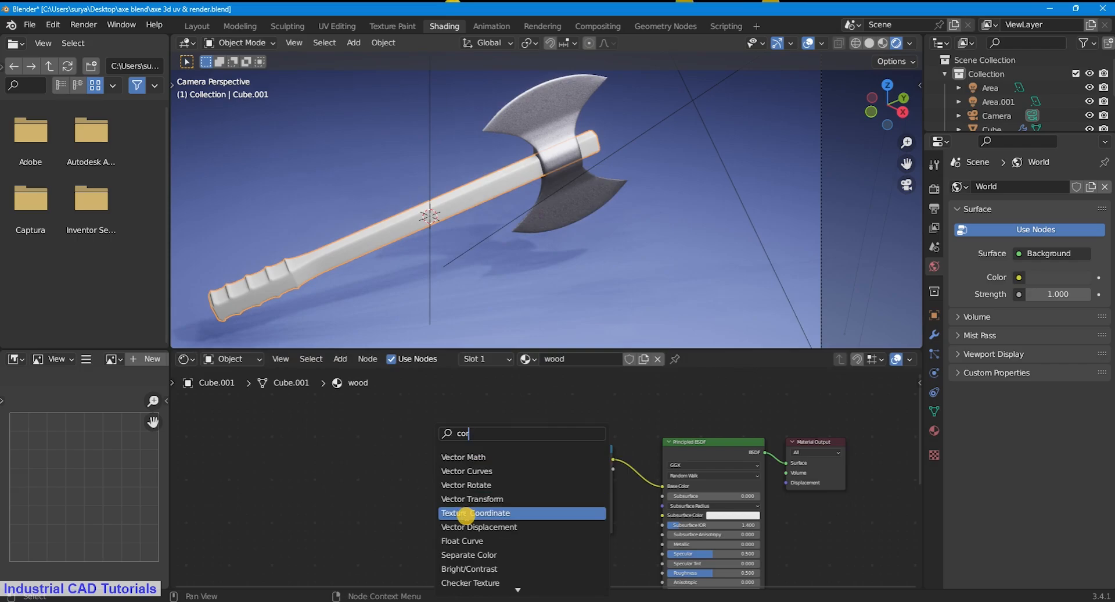
pyautogui.press('BackSpace')
pyautogui.press('BackSpace')
pyautogui.press('BackSpace')
pyautogui.write('v')
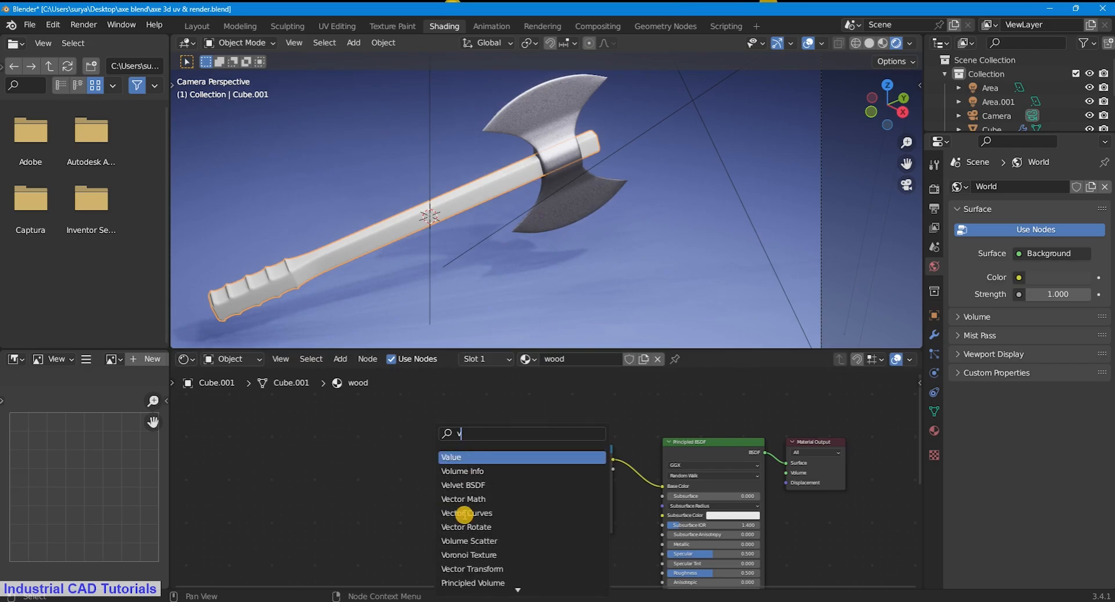
pyautogui.write('or')
pyautogui.click(468, 457)
pyautogui.click(451, 473)
pyautogui.scroll(3, 451, 473)
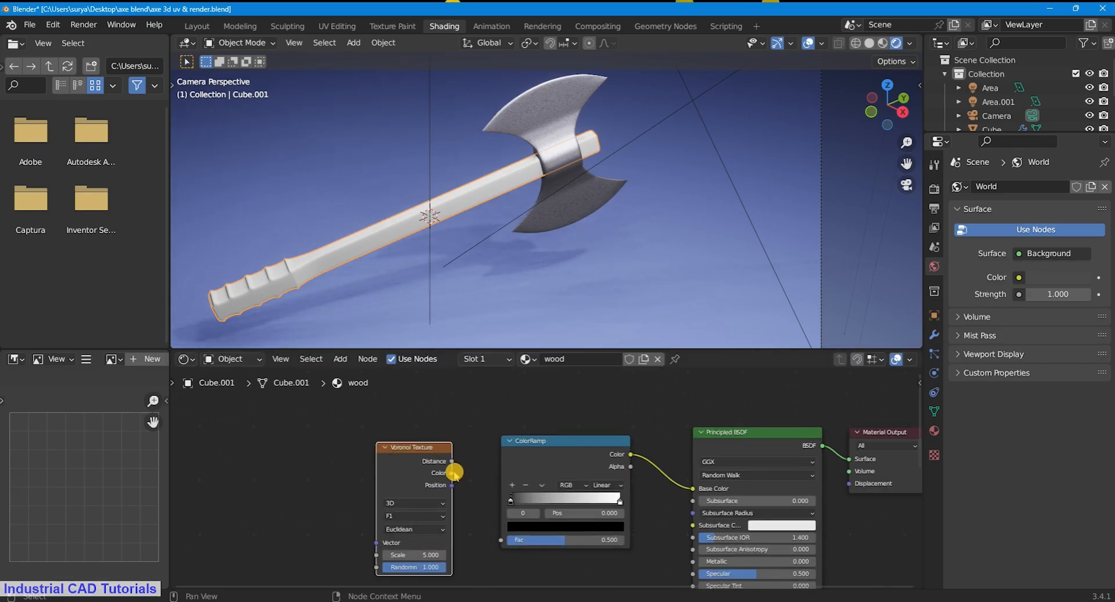
pyautogui.moveTo(453, 472); pyautogui.dragTo(501, 539)
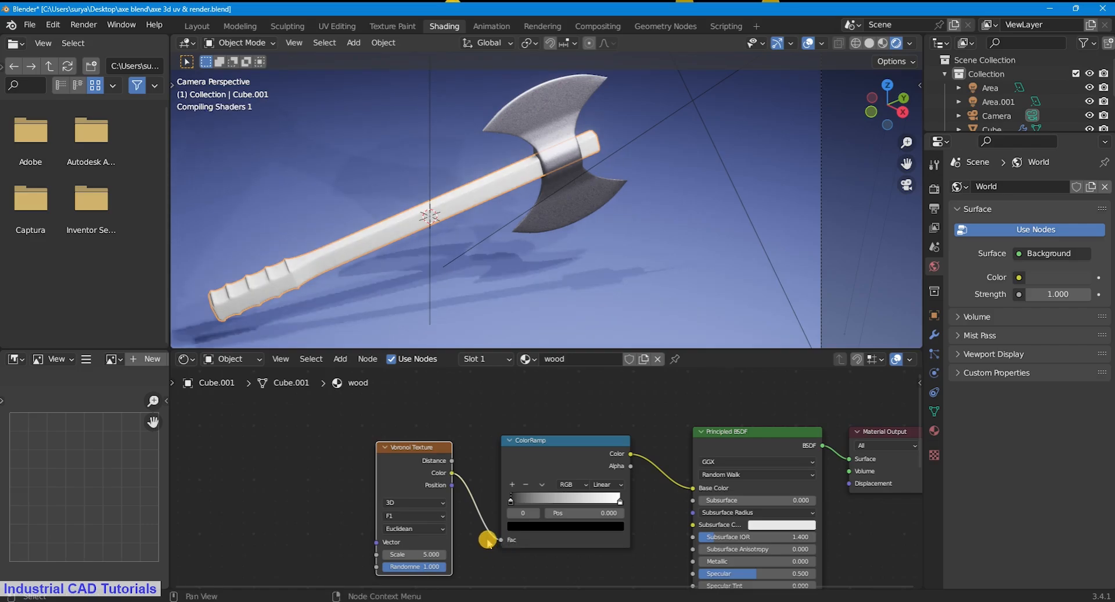
# Step: Add linked Texture Coordinate and Mapping nodes feeding the Voronoi Texture's Vector input
pyautogui.scroll(-3, 465, 480)
pyautogui.scroll(3, 468, 455)
pyautogui.moveTo(465, 480); pyautogui.dragTo(487, 435, button='middle')
pyautogui.scroll(-1, 465, 445)
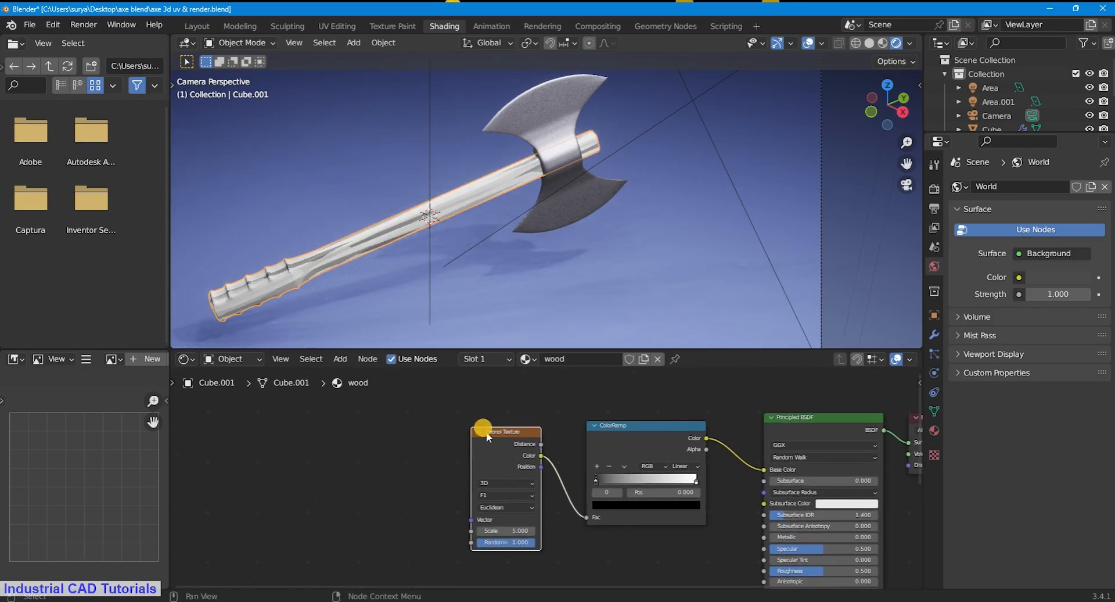
pyautogui.hotkey('ctrl', 't')
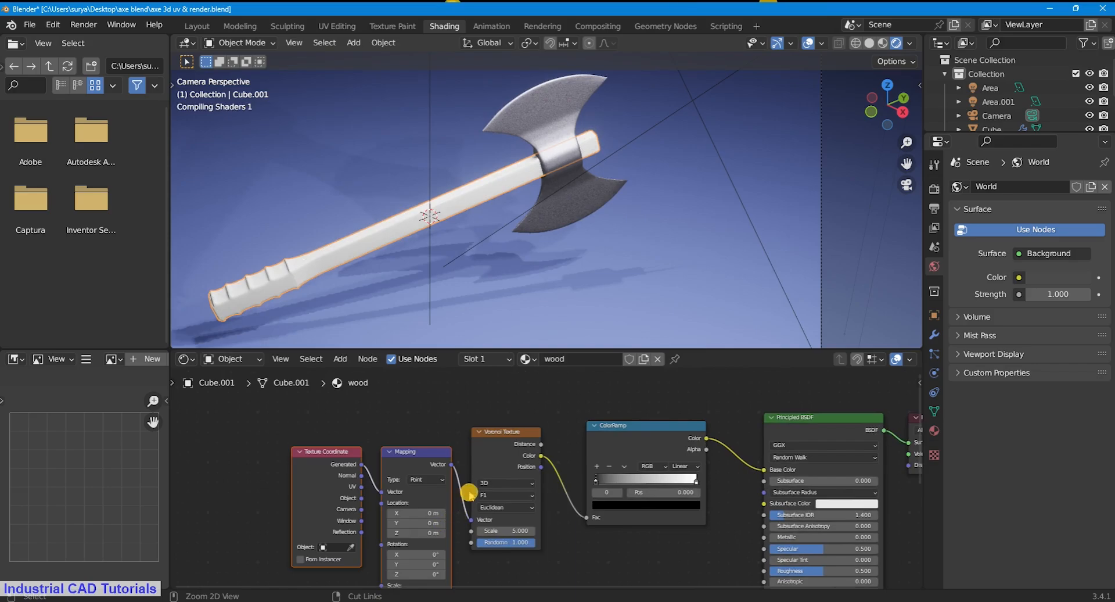
# Step: Feed the wood material's Mapping node from the Texture Coordinate node's Object output instead of Generated
pyautogui.scroll(2, 488, 464)
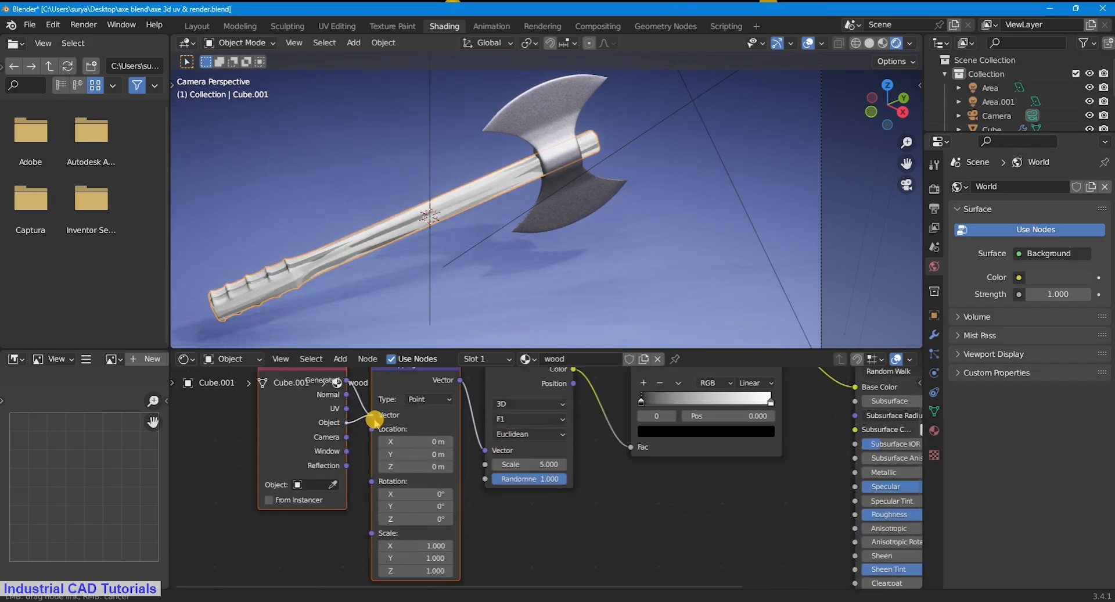
pyautogui.moveTo(374, 418); pyautogui.dragTo(372, 415)
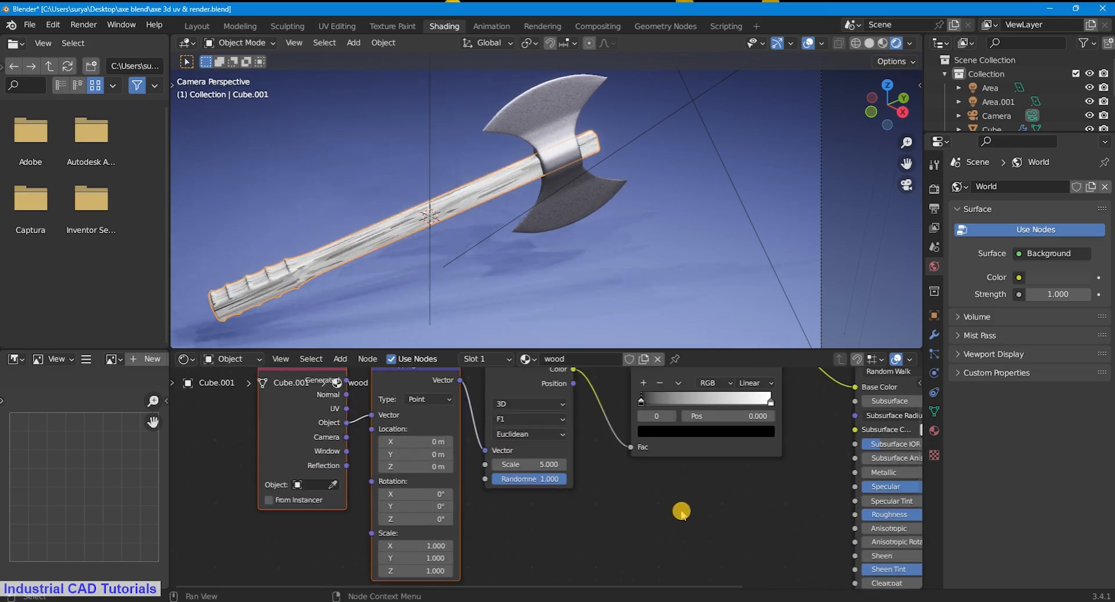
pyautogui.scroll(1, 445, 227)
pyautogui.scroll(-1, 445, 226)
pyautogui.scroll(-1, 581, 464)
# Step: Set the ColorRamp's black stop to a tan colour in the wood material
pyautogui.moveTo(610, 450); pyautogui.dragTo(465, 485, button='middle')
pyautogui.scroll(2, 465, 485)
pyautogui.click(584, 465)
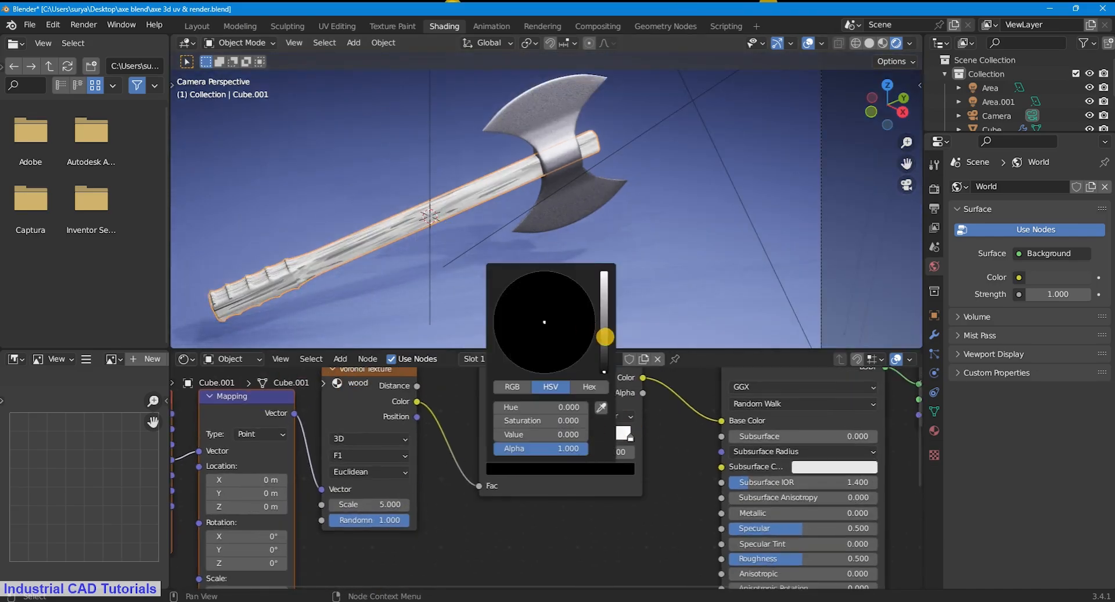
pyautogui.moveTo(605, 336); pyautogui.dragTo(604, 308)
pyautogui.click(551, 339)
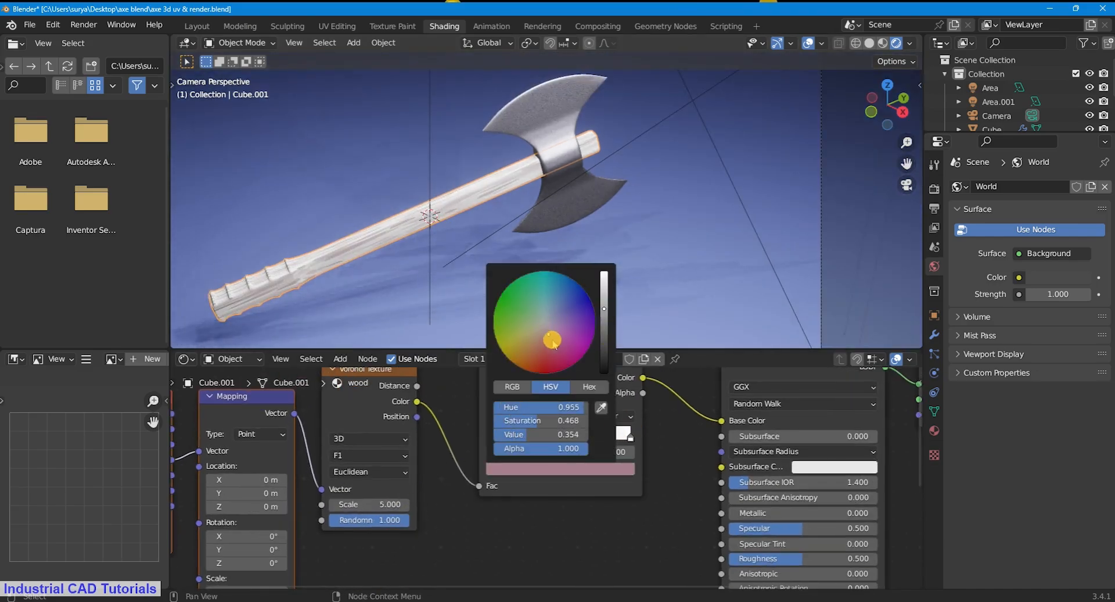
pyautogui.moveTo(551, 340)
pyautogui.mouseDown()
pyautogui.moveTo(520, 332)
pyautogui.moveTo(525, 340)
pyautogui.mouseUp()
pyautogui.scroll(2, 428, 476)
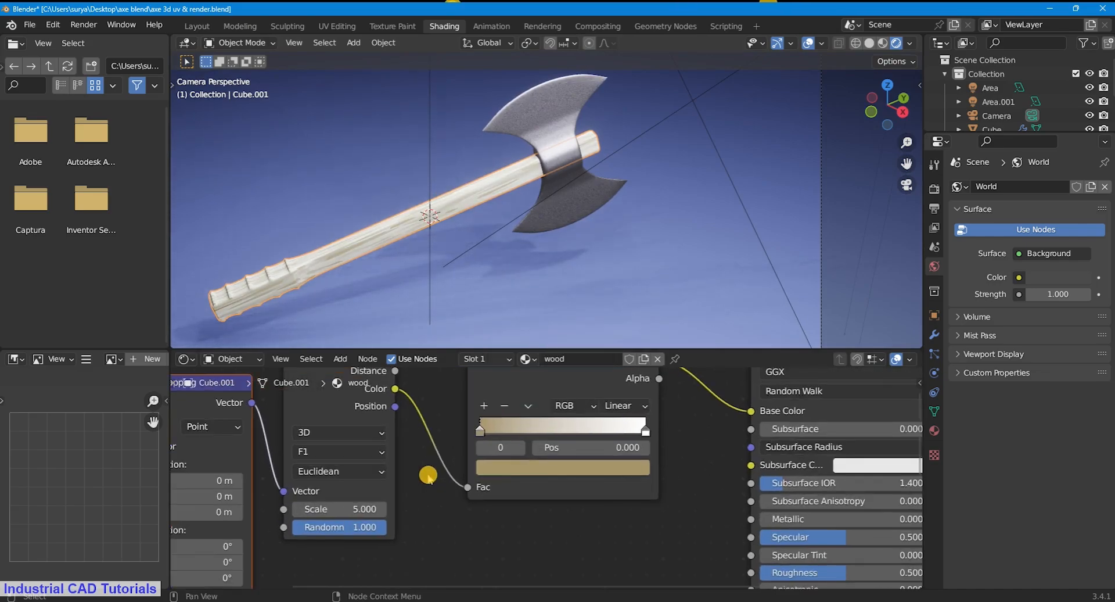
# Step: Set the Voronoi Texture's Scale to 10 and its distance metric to Chebychev
pyautogui.moveTo(428, 476); pyautogui.dragTo(449, 483, button='middle')
pyautogui.press('Return')
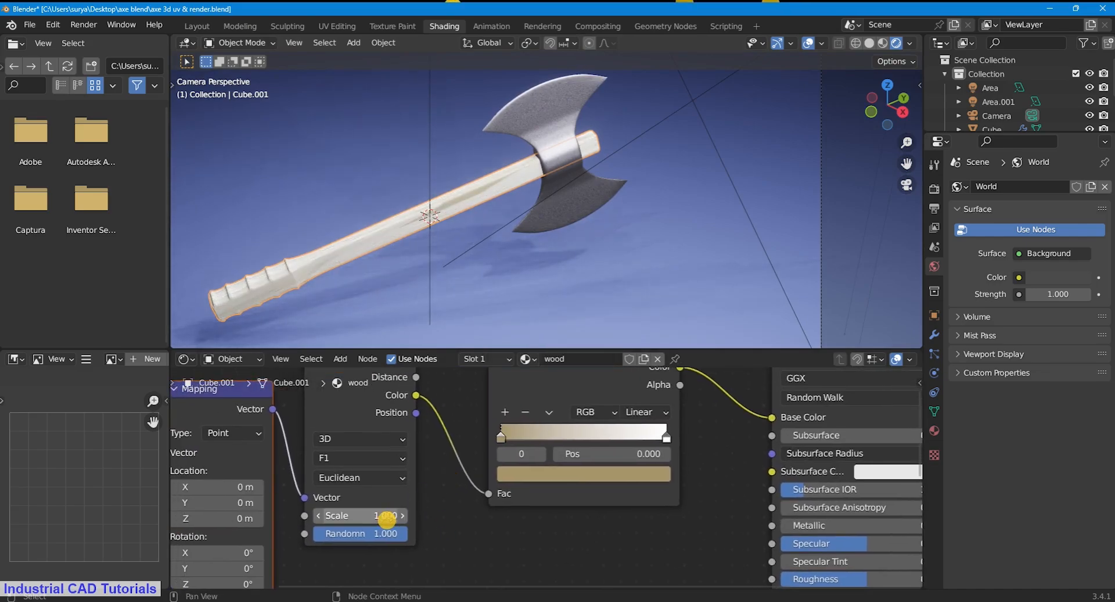
pyautogui.press('Return')
pyautogui.scroll(2, 494, 458)
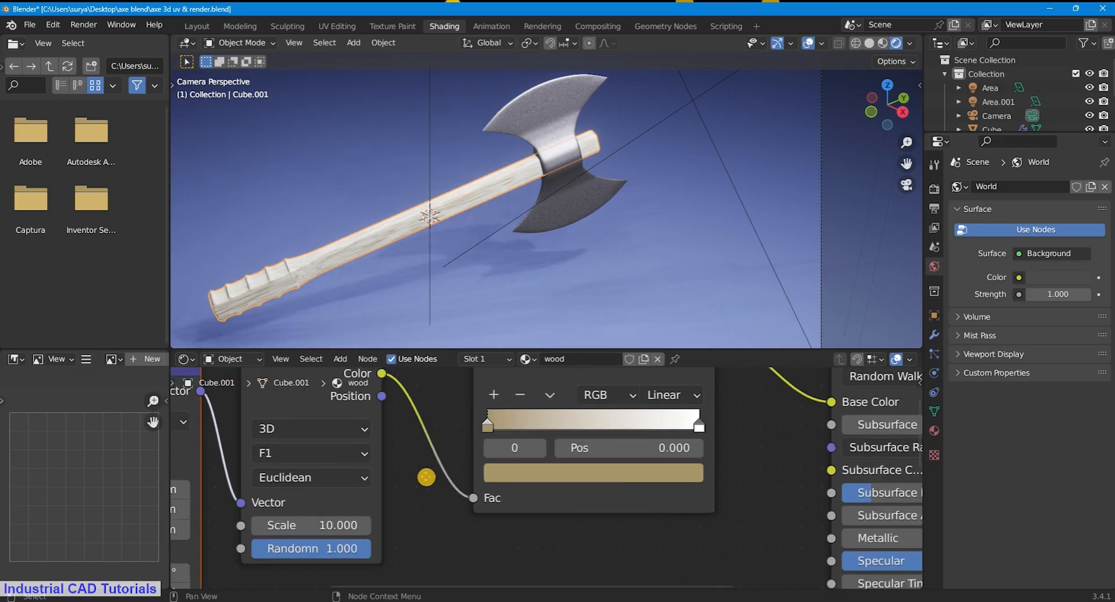
pyautogui.click(406, 468)
pyautogui.click(411, 403)
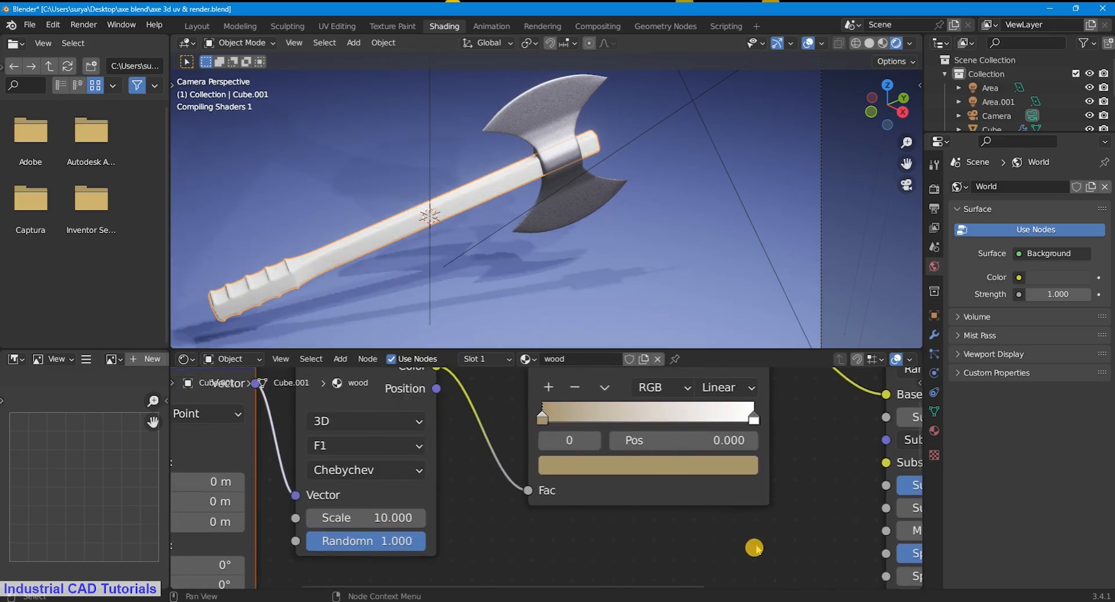
pyautogui.scroll(2, 319, 194)
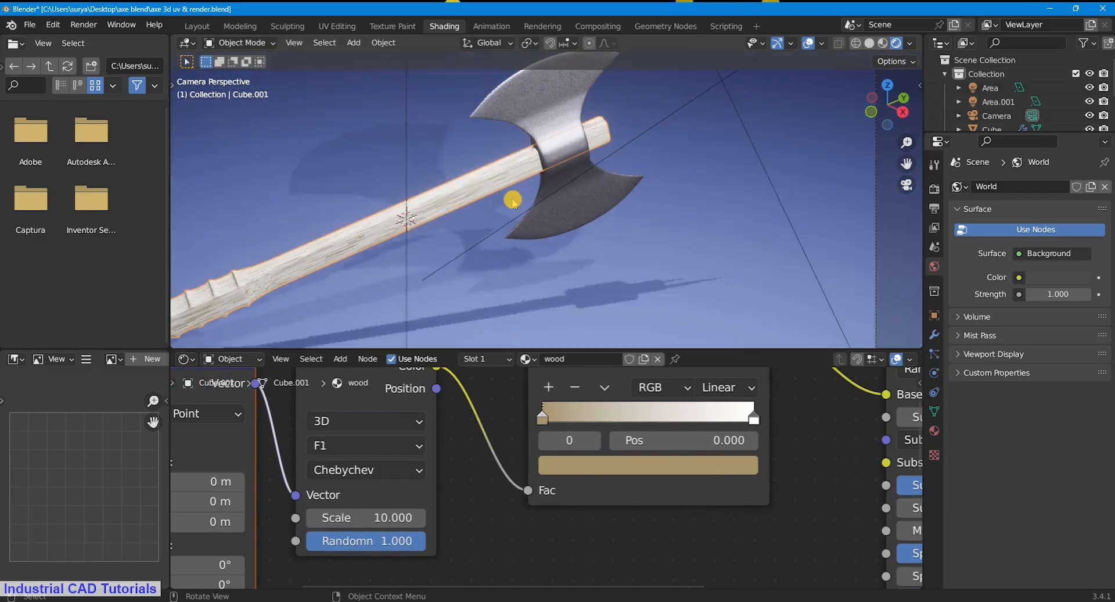
pyautogui.scroll(-3, 510, 199)
# Step: Move the ColorRamp's tan stop to position 0.279 and its white stop to 0.630
pyautogui.scroll(-4, 722, 523)
pyautogui.moveTo(722, 523); pyautogui.dragTo(632, 519, button='middle')
pyautogui.moveTo(467, 433); pyautogui.dragTo(499, 430)
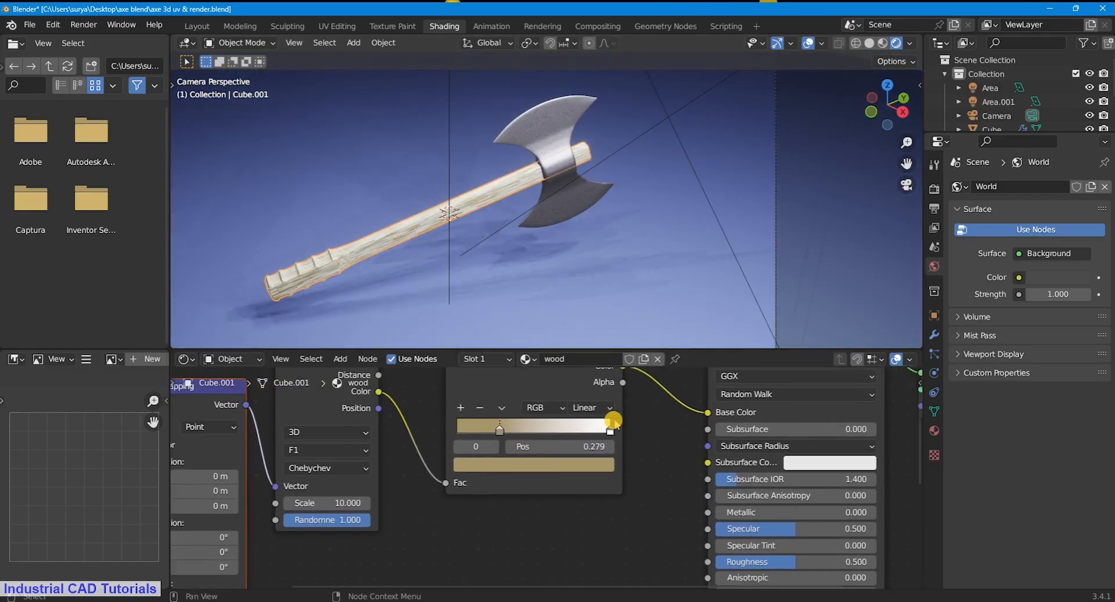
pyautogui.moveTo(609, 430); pyautogui.dragTo(551, 431)
pyautogui.scroll(3, 433, 230)
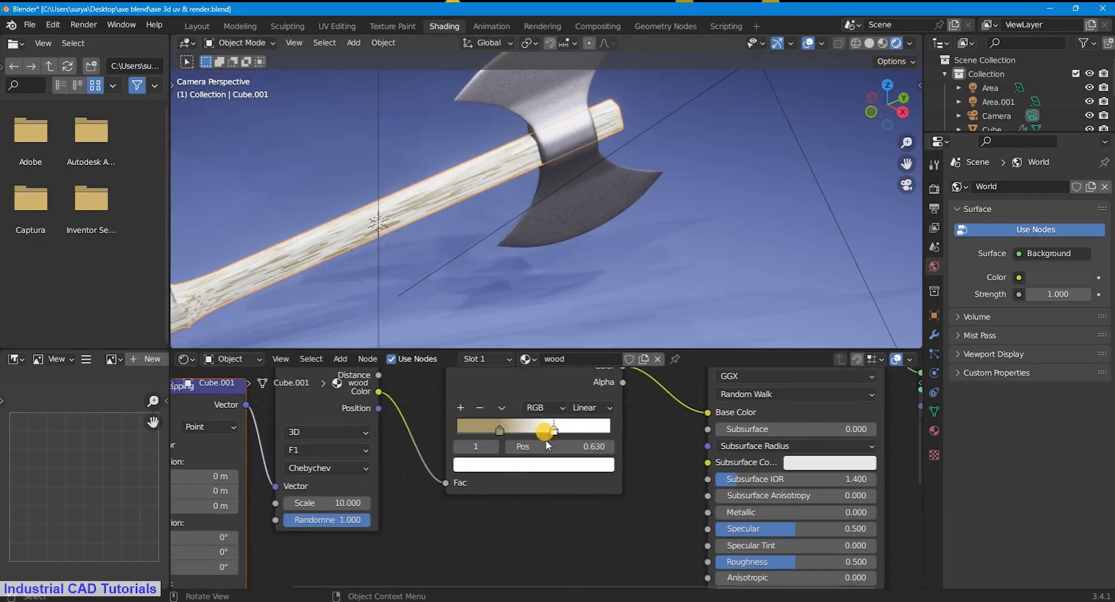
# Step: Recolour the ColorRamp's white stop to a pale pinkish beige with hue 0.040, saturation 0.277 and value 0.491
pyautogui.click(523, 464)
pyautogui.moveTo(579, 256); pyautogui.dragTo(580, 281)
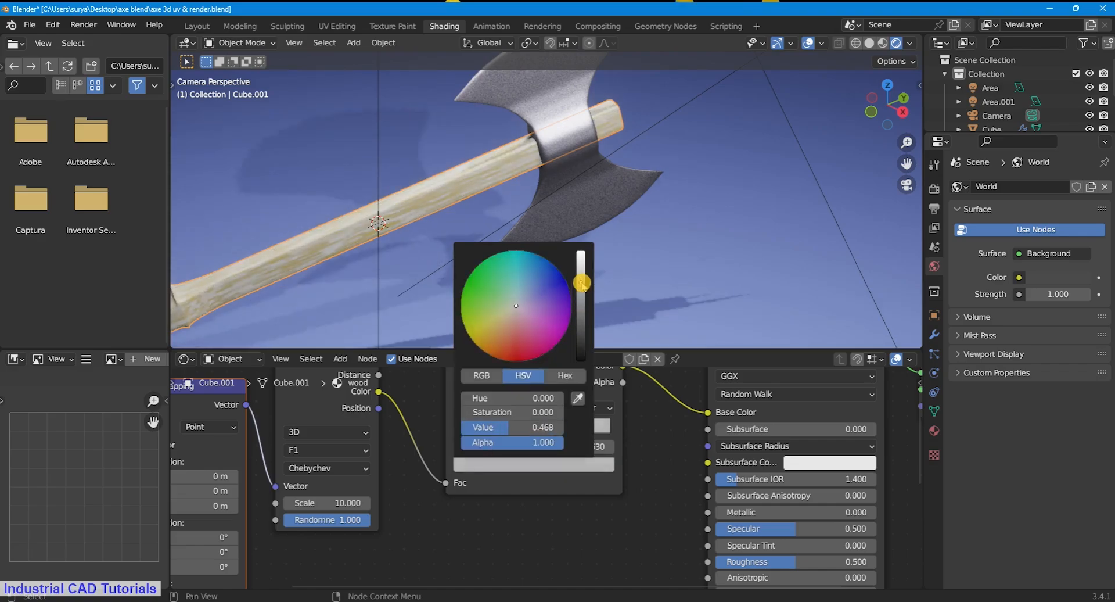
pyautogui.click(526, 303)
pyautogui.moveTo(526, 303); pyautogui.dragTo(516, 313)
pyautogui.scroll(-3, 582, 251)
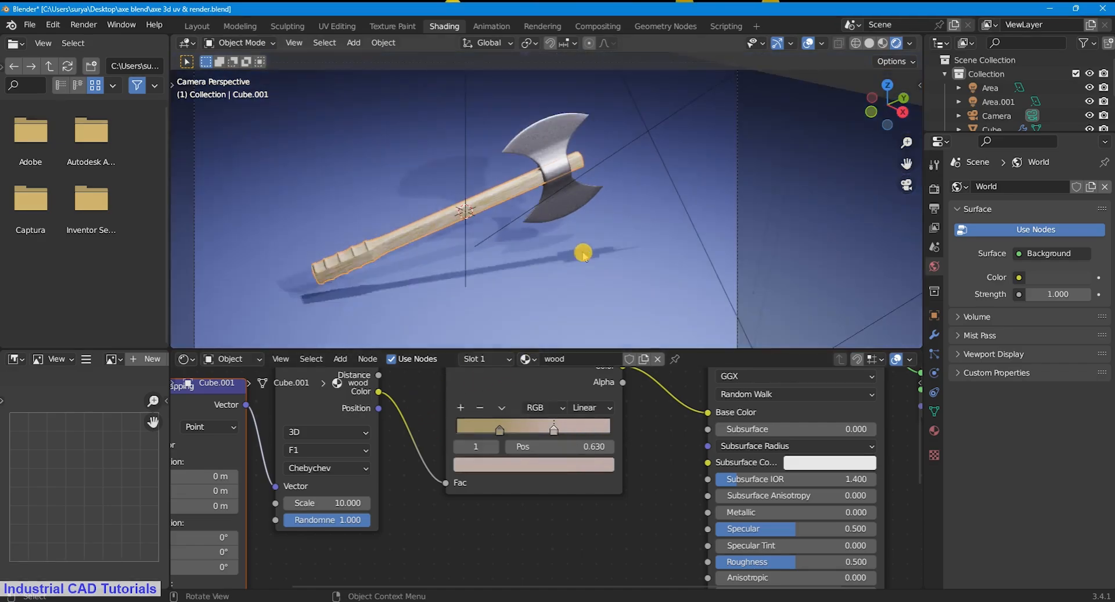
pyautogui.scroll(3, 620, 428)
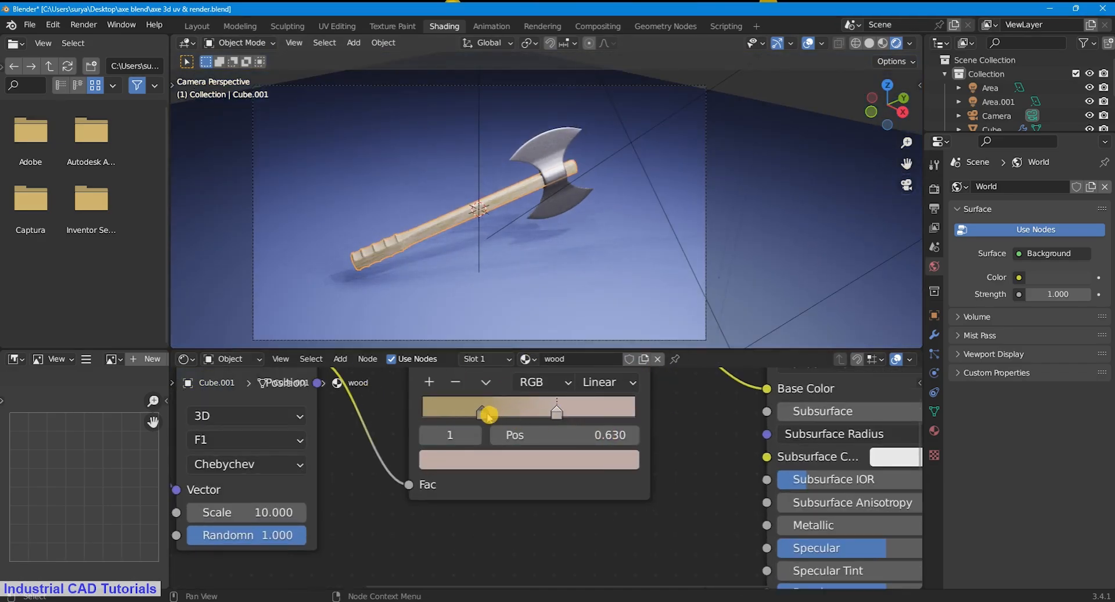
# Step: Bring the two ColorRamp stops closer together, with the beige stop at 0.607, and darken the beige stop's colour
pyautogui.moveTo(487, 414); pyautogui.dragTo(551, 415)
pyautogui.click(528, 459)
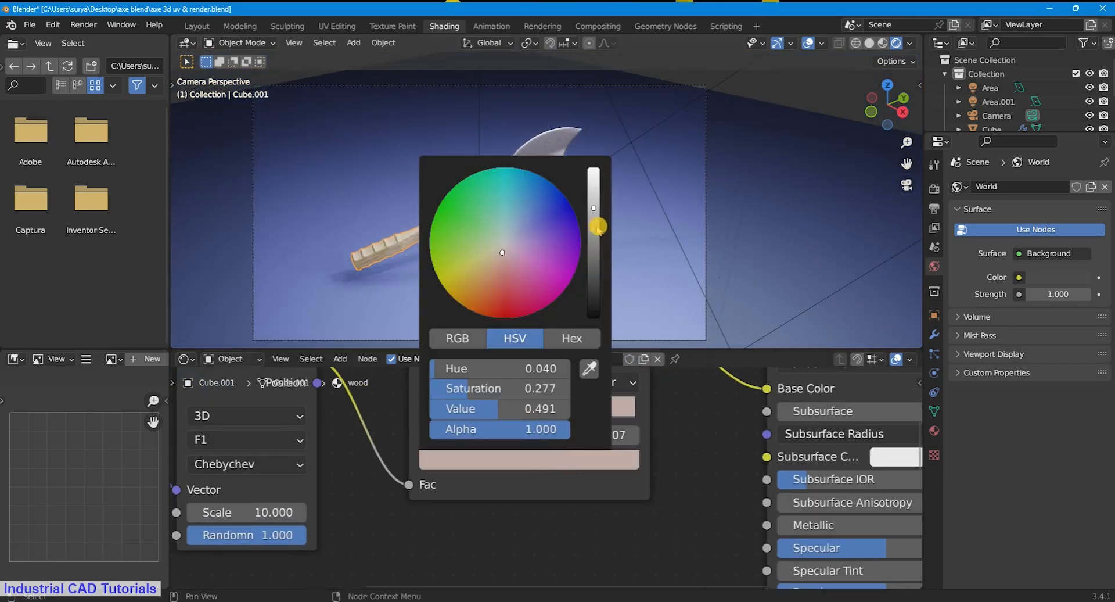
pyautogui.moveTo(597, 224); pyautogui.dragTo(598, 232)
pyautogui.scroll(5, 480, 192)
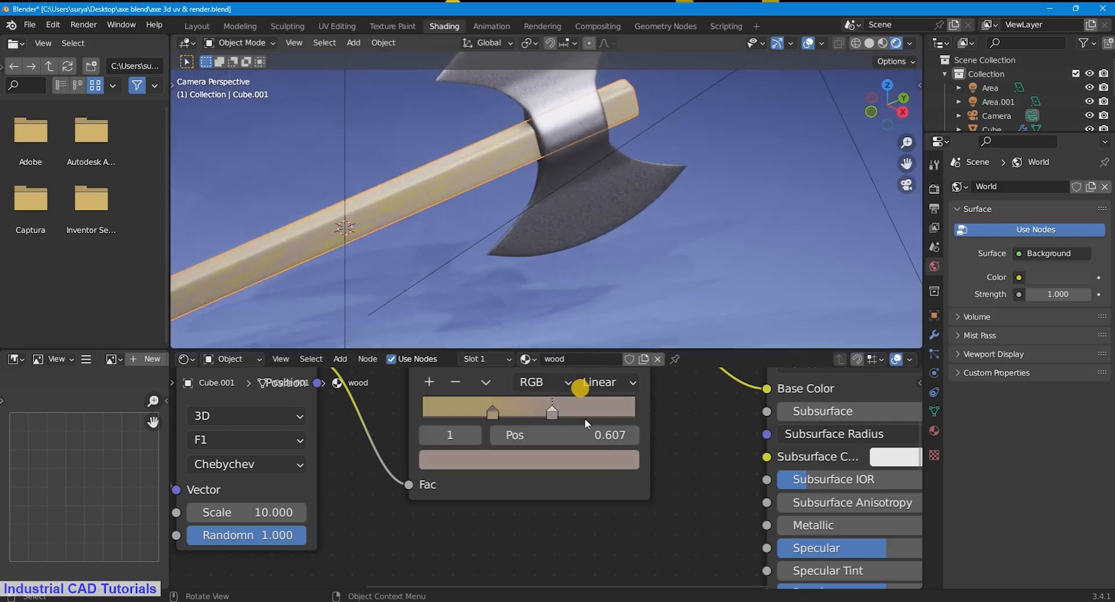
# Step: Set the ColorRamp's second stop to a warmer beige with hue 0.053, saturation 0.343 and value 0.482
pyautogui.click(556, 455)
pyautogui.moveTo(508, 249); pyautogui.dragTo(500, 254)
pyautogui.click(594, 211)
pyautogui.moveTo(594, 211); pyautogui.dragTo(593, 209)
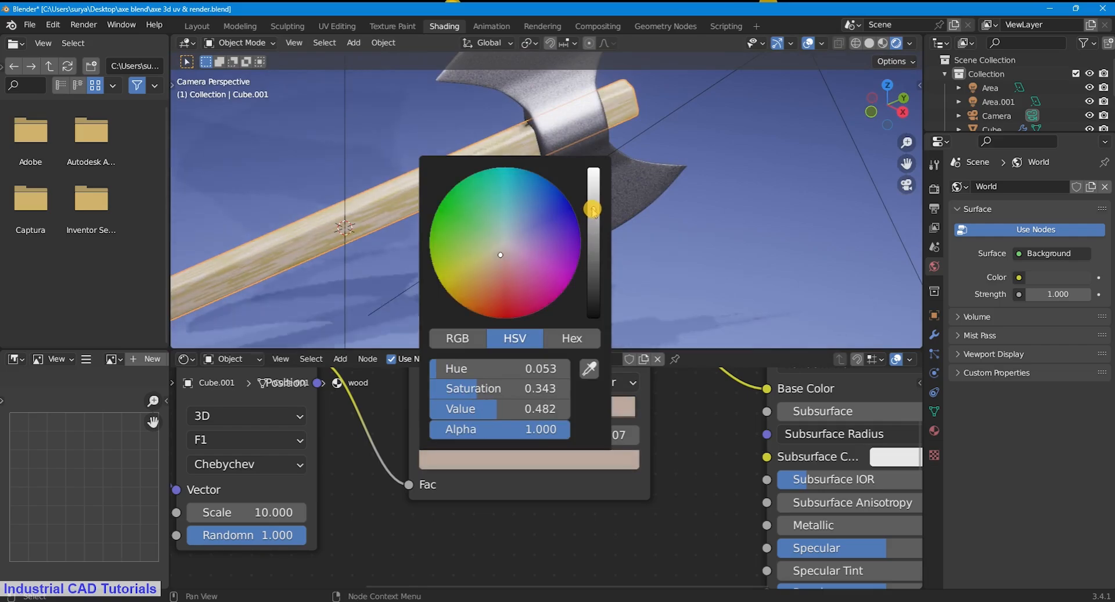
pyautogui.scroll(-5, 505, 238)
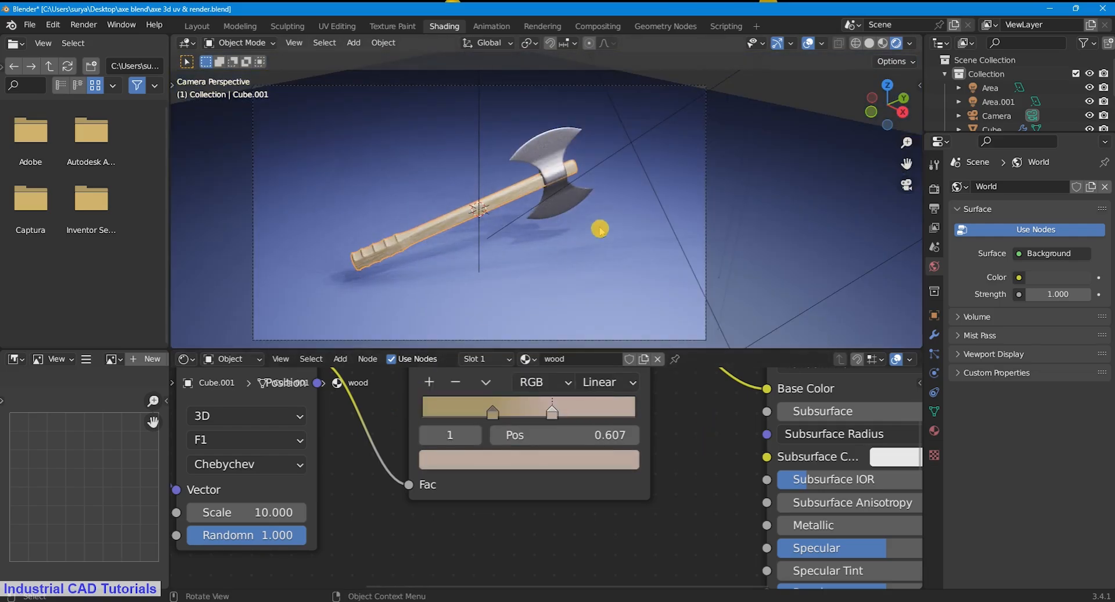
# Step: Hide the overlays and gizmos in the 3D viewport to show the clean rendered axe
pyautogui.scroll(1, 577, 209)
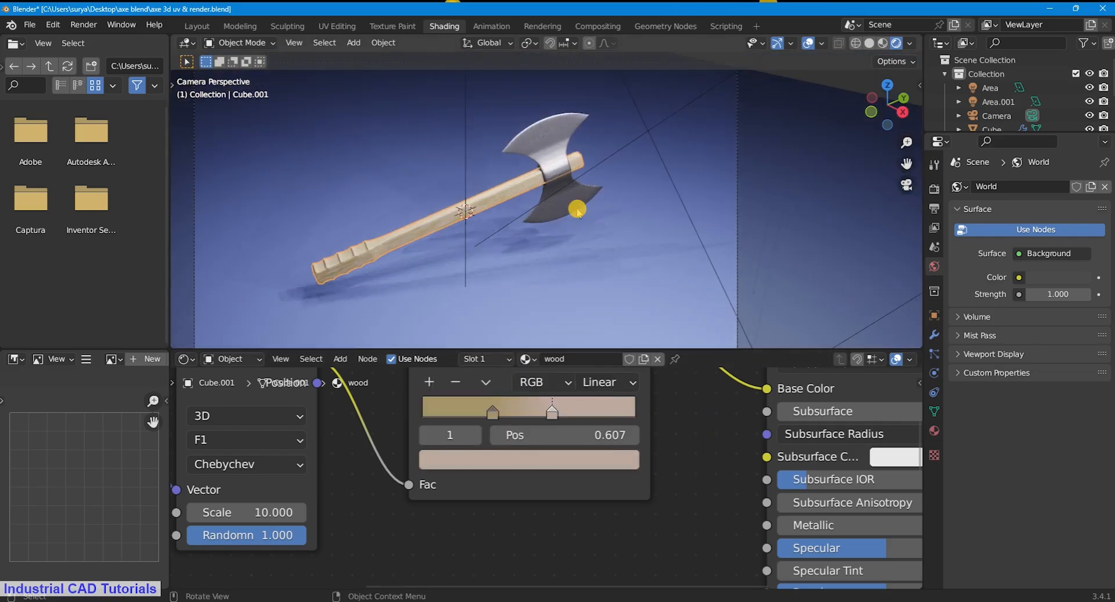
pyautogui.scroll(-2, 574, 209)
pyautogui.click(808, 43)
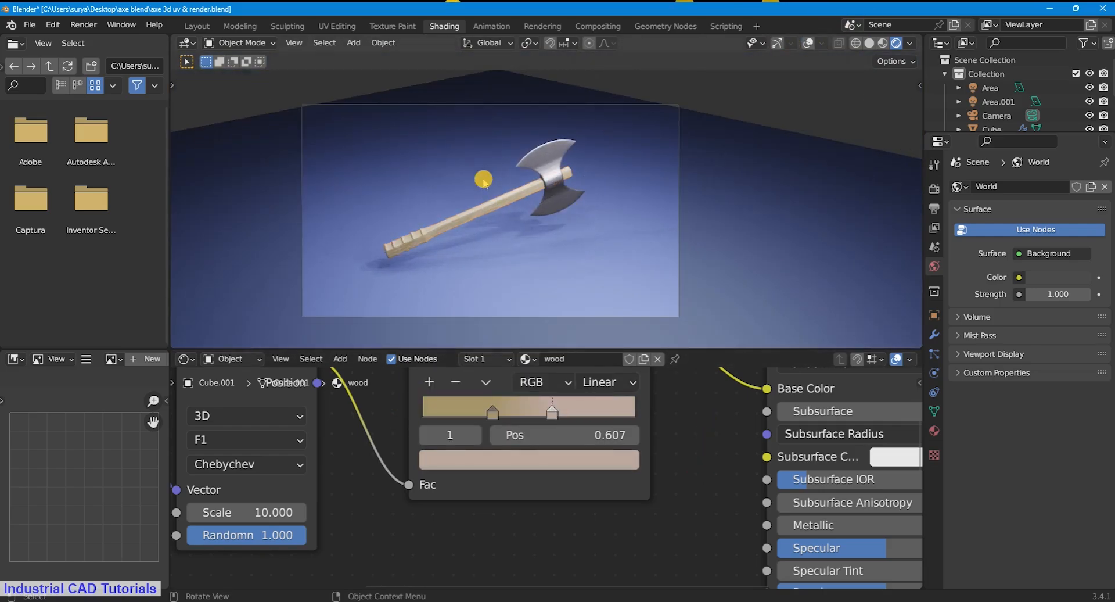
pyautogui.scroll(2, 479, 262)
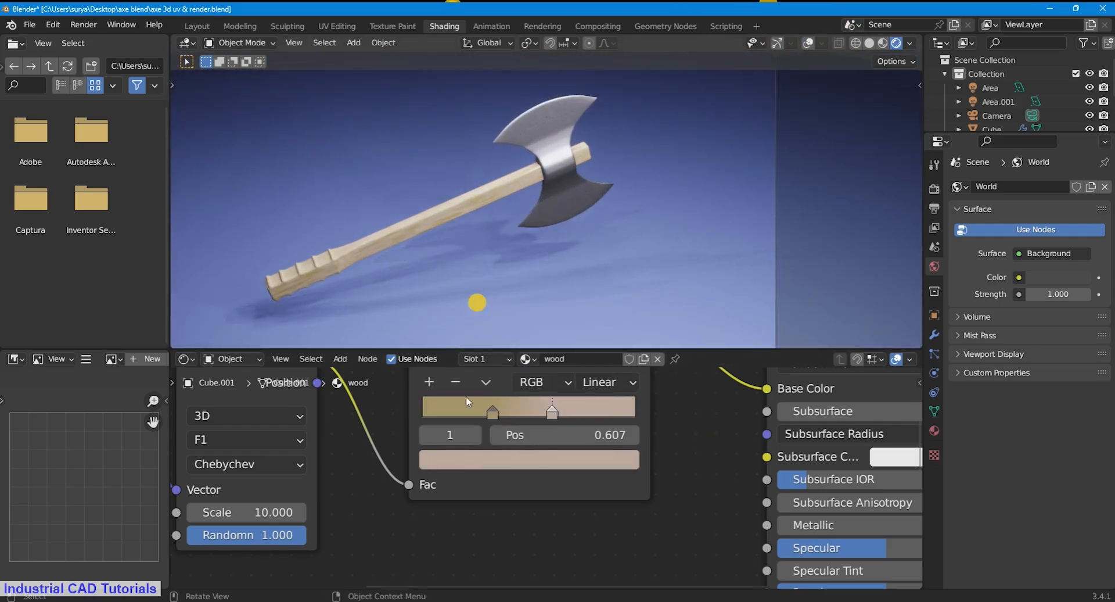
# Step: Try a Scale of 15 on the Voronoi Texture, then restore it to 10
pyautogui.scroll(-2, 409, 510)
pyautogui.click(390, 510)
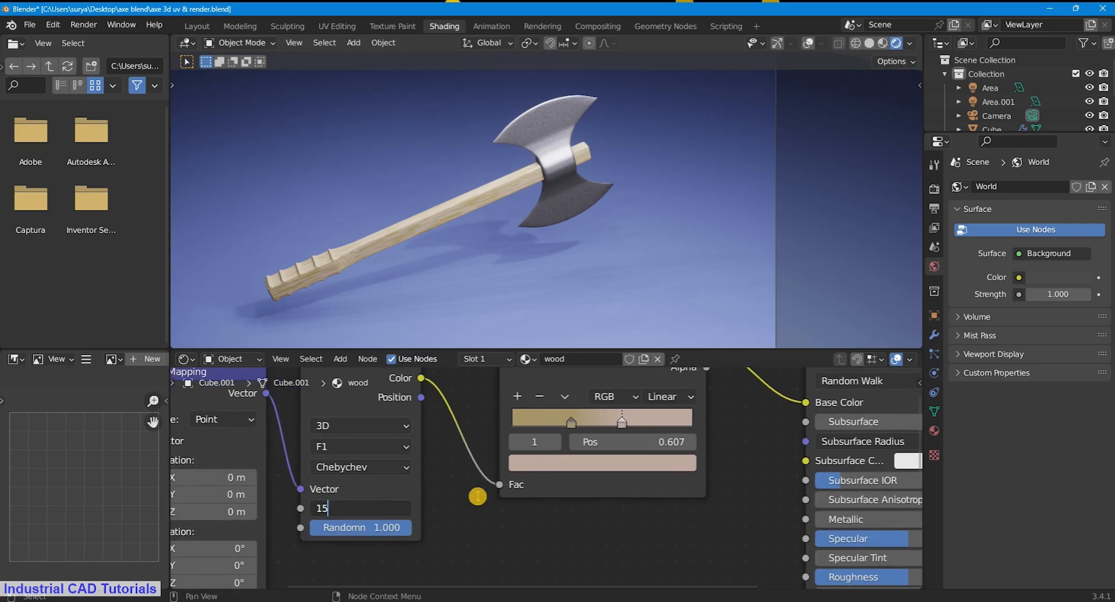
pyautogui.press('Return')
pyautogui.click(369, 510)
pyautogui.write('10')
pyautogui.press('Return')
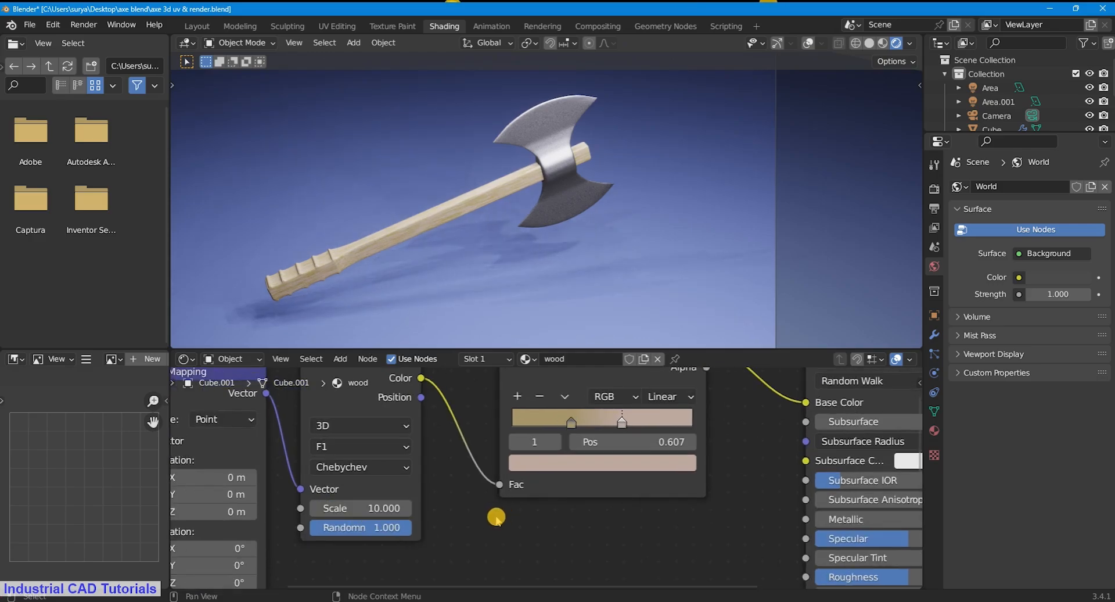
# Step: Shift the ColorRamp's second stop from pinkish beige to a golden tan
pyautogui.scroll(-1, 549, 477)
pyautogui.click(556, 463)
pyautogui.moveTo(573, 301); pyautogui.dragTo(565, 312)
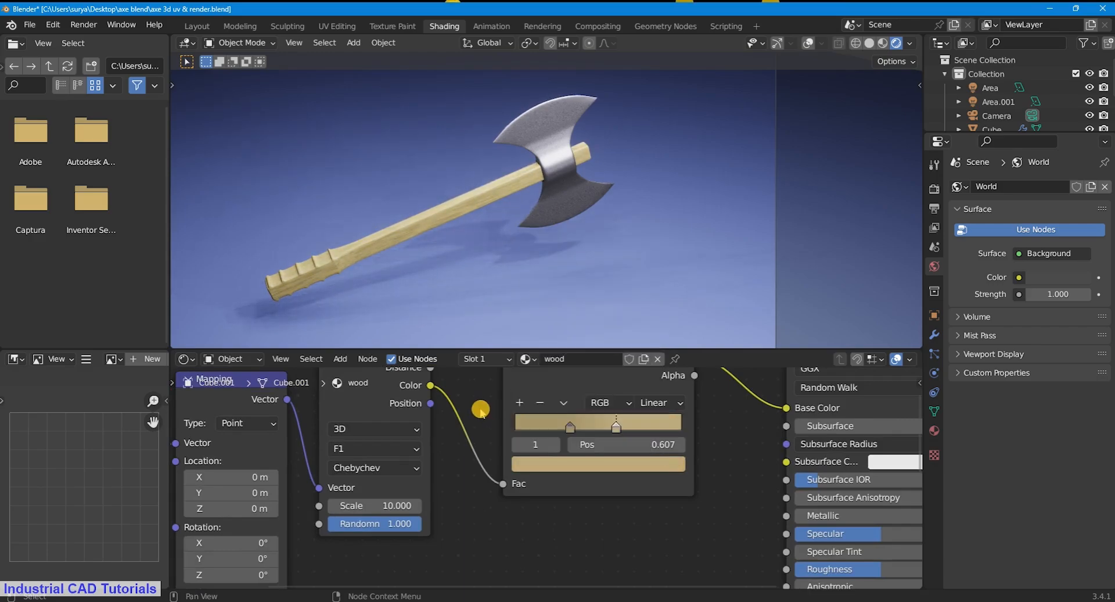
# Step: Re-enter 10 as the Scale of the wood material's Voronoi Texture
pyautogui.press('Return')
pyautogui.click(464, 498)
pyautogui.doubleClick(404, 505)
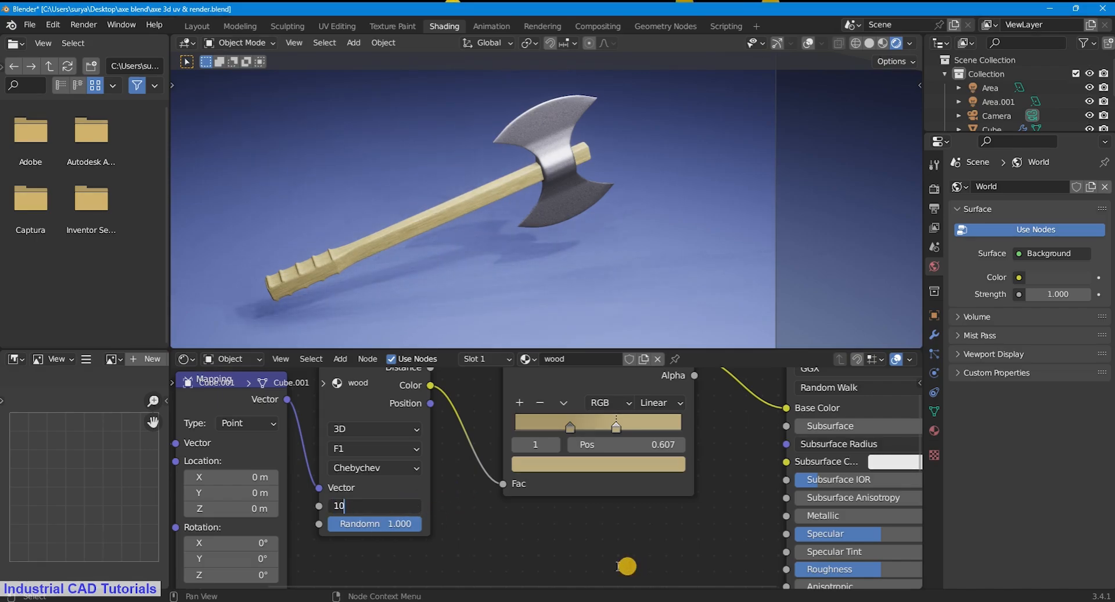
pyautogui.press('Return')
# Step: Select the floor plane and set its material's Base Color to a darker, muted violet-blue
pyautogui.scroll(-3, 593, 275)
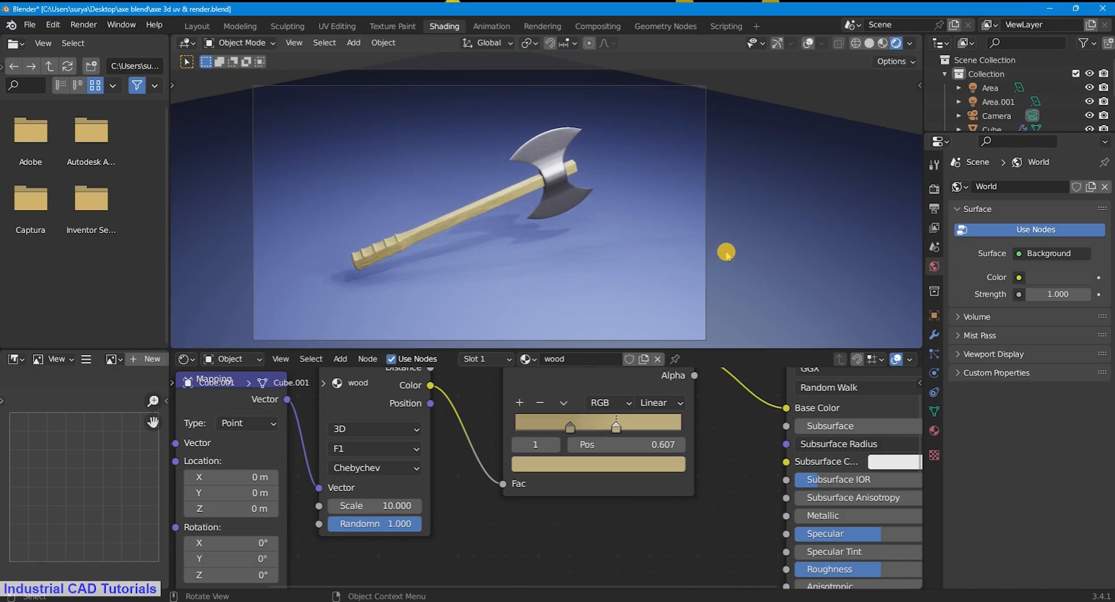
pyautogui.click(726, 255)
pyautogui.scroll(-4, 669, 302)
pyautogui.scroll(-3, 669, 456)
pyautogui.moveTo(670, 456); pyautogui.dragTo(432, 495, button='middle')
pyautogui.click(590, 466)
pyautogui.moveTo(617, 325); pyautogui.dragTo(613, 326)
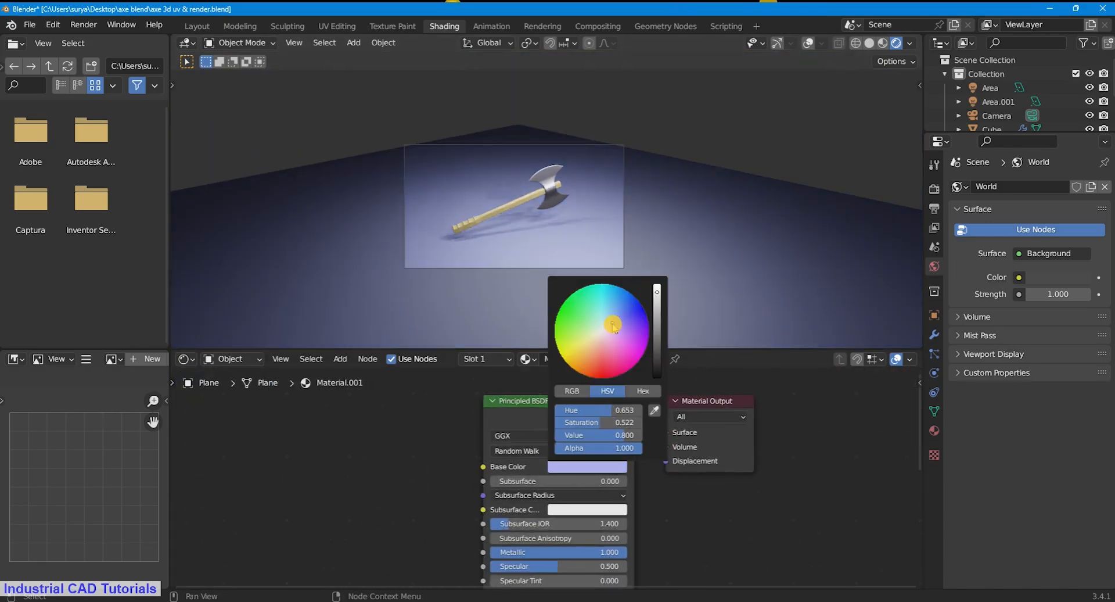
pyautogui.moveTo(658, 297)
pyautogui.mouseDown()
pyautogui.moveTo(656, 318)
pyautogui.moveTo(657, 308)
pyautogui.mouseUp()
pyautogui.scroll(4, 578, 195)
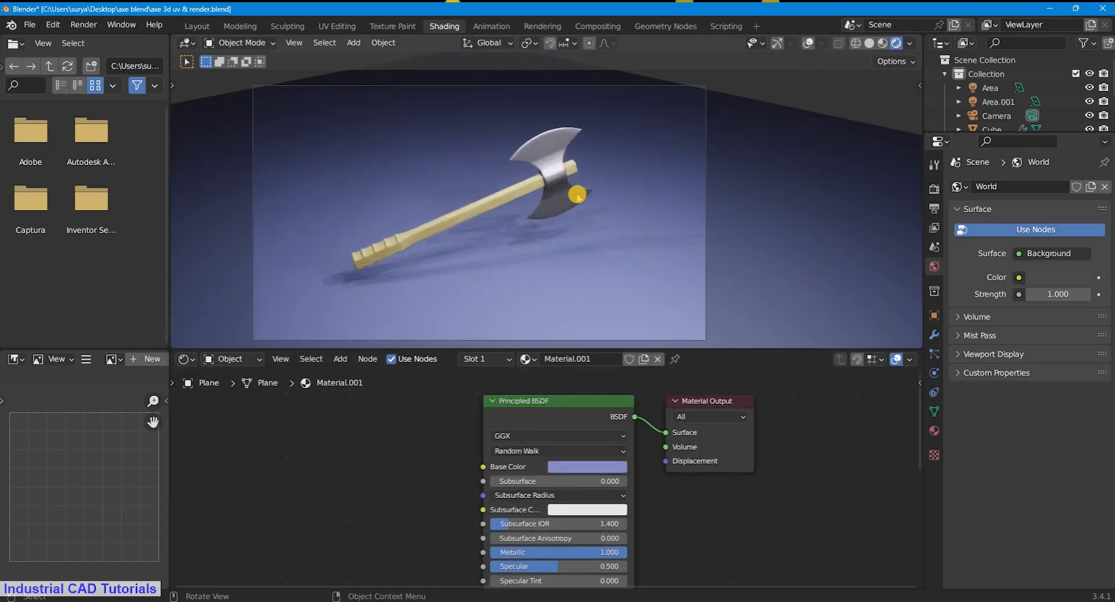
pyautogui.scroll(-2, 532, 233)
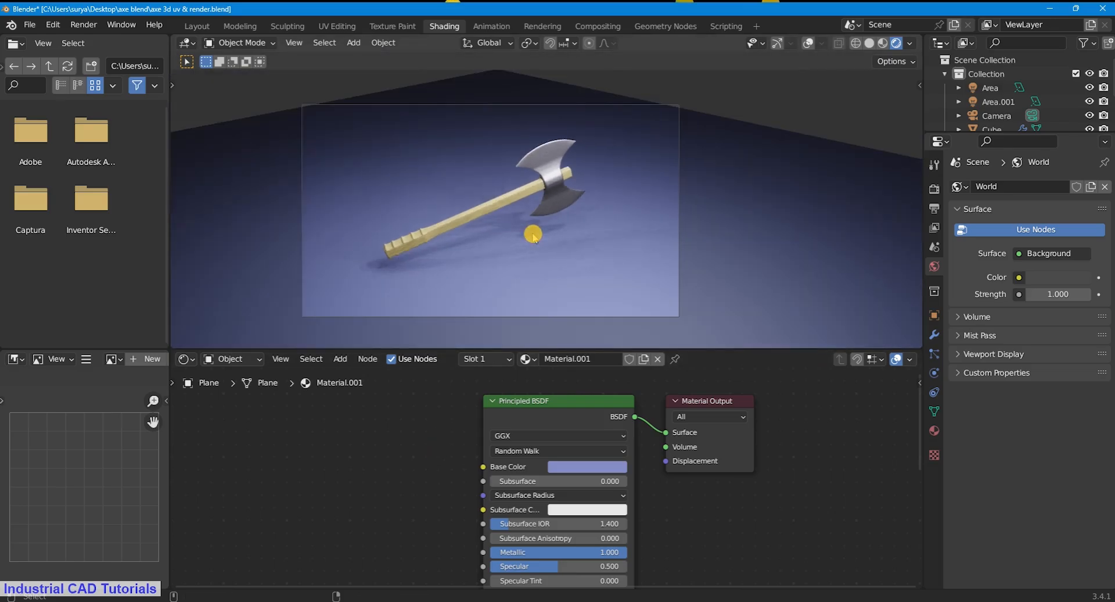
# Step: Inspect the rendered axe in a fullscreen viewport, checking the wood grain, metal head and floor, and return to the normal layout
pyautogui.hotkey('ctrl', 'alt', 'space')
pyautogui.scroll(5, 382, 388)
pyautogui.scroll(-3, 382, 388)
pyautogui.scroll(2, 351, 384)
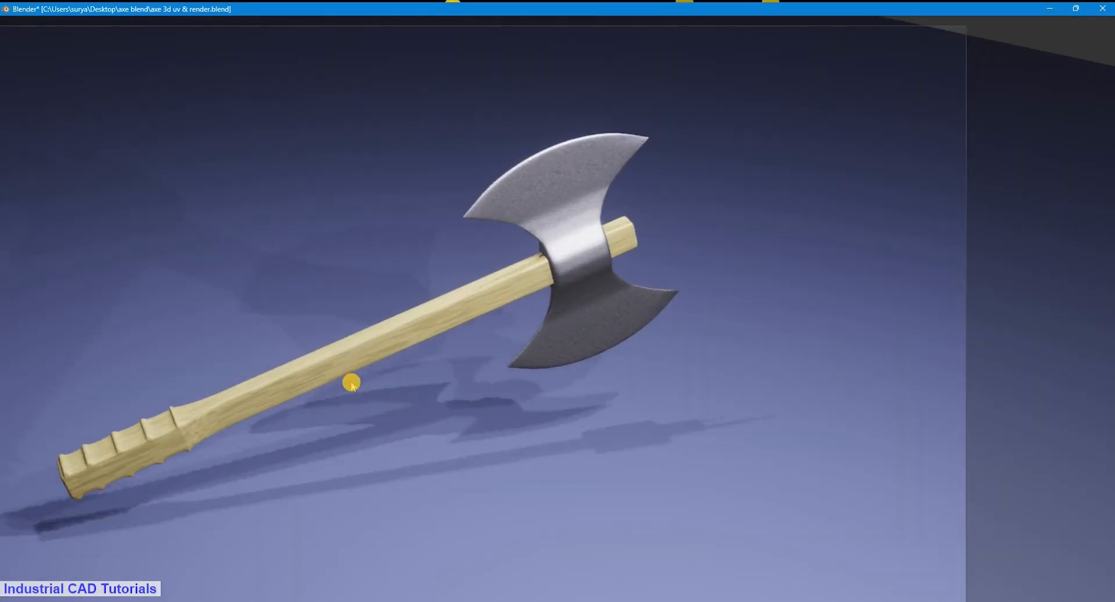
pyautogui.scroll(-3, 352, 384)
pyautogui.hotkey('ctrl', 'alt', 'space')
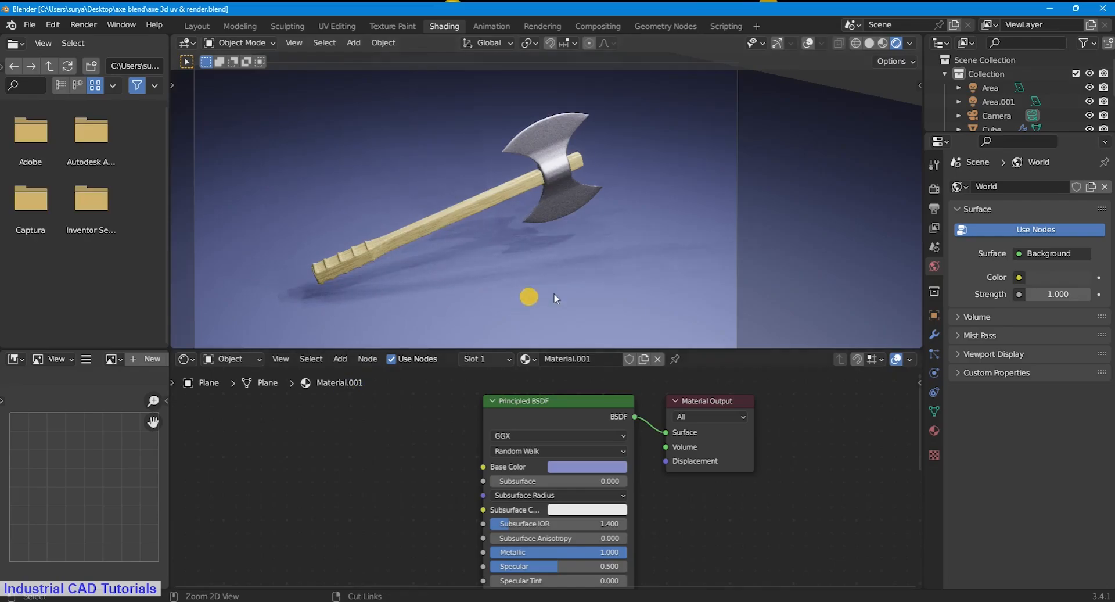
# Step: Save the axe scene under its existing file name
pyautogui.hotkey('ctrl', 's')
pyautogui.scroll(-3, 836, 209)
pyautogui.scroll(-8, 754, 442)
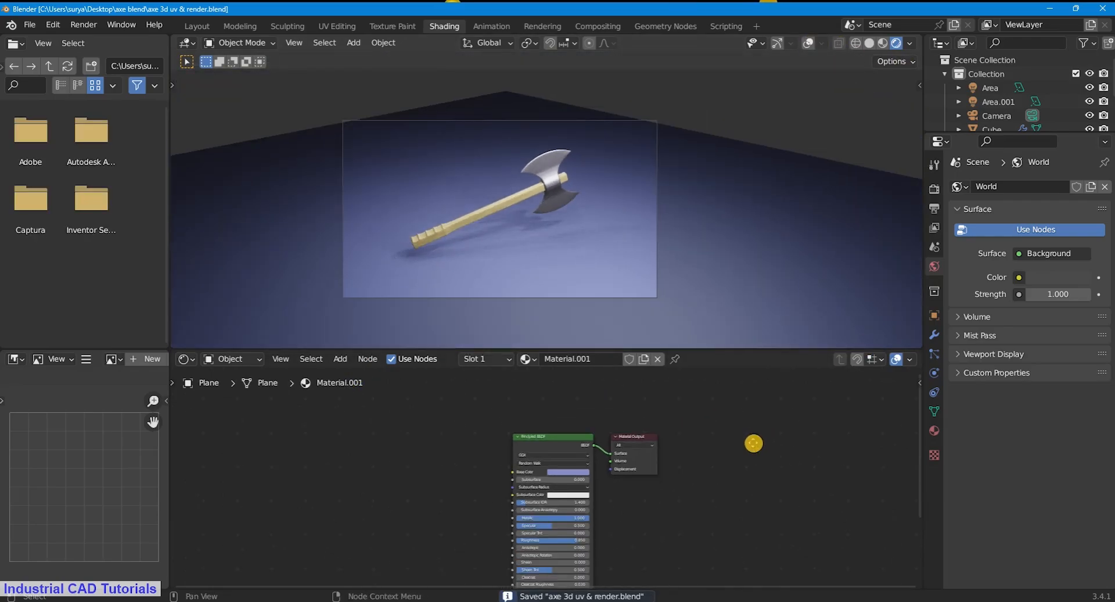